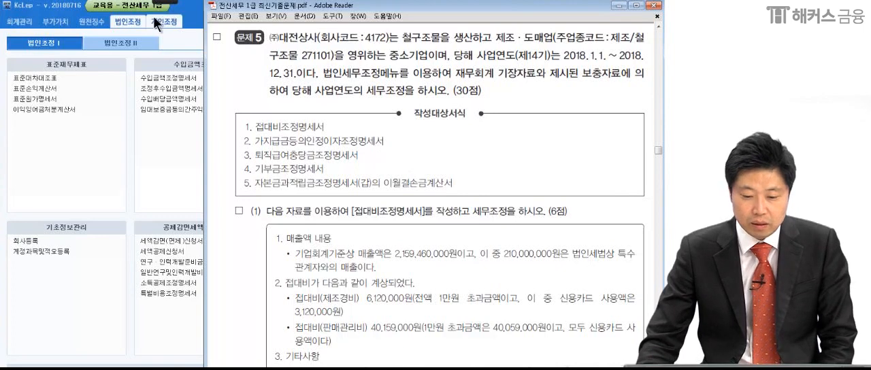
Underline the company name (주)대전상사 and company code 4172 in the 문제 5 text of the PDF.
left_click(16, 13)
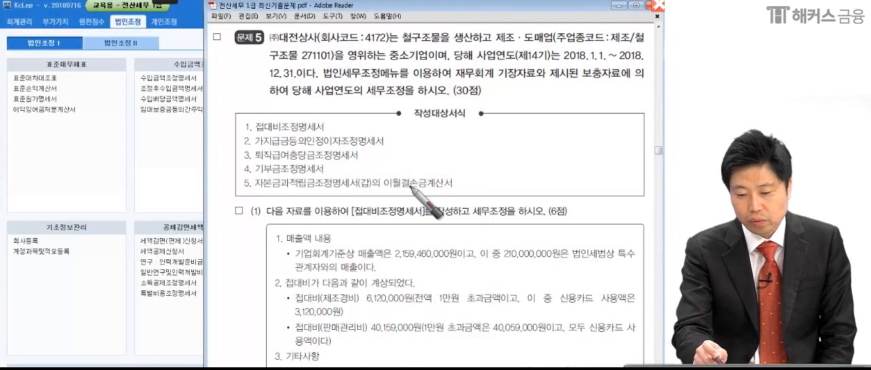
left_click_drag(266, 50, 325, 45)
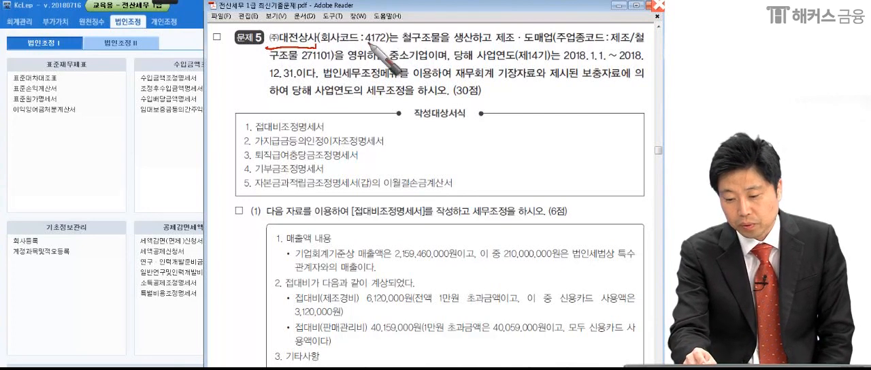
left_click_drag(365, 48, 397, 45)
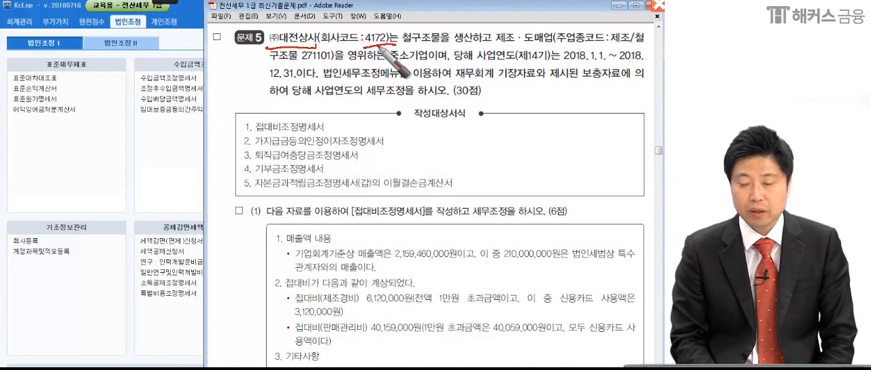
Switch to KcLep and change the active company to 4172 (주)대전상사.
left_click(163, 154)
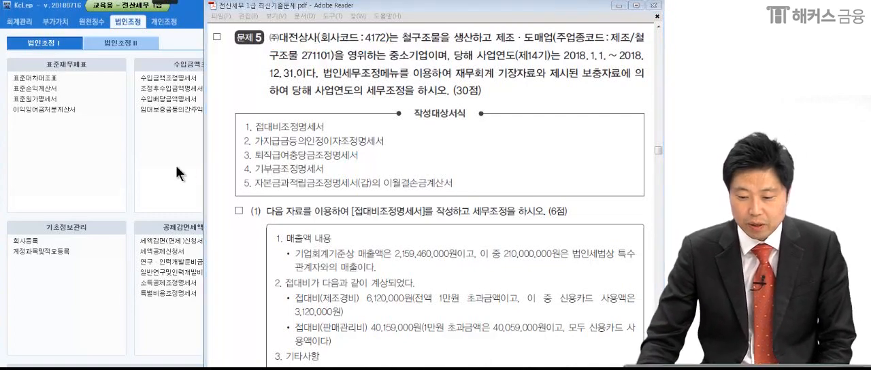
left_click(529, 103)
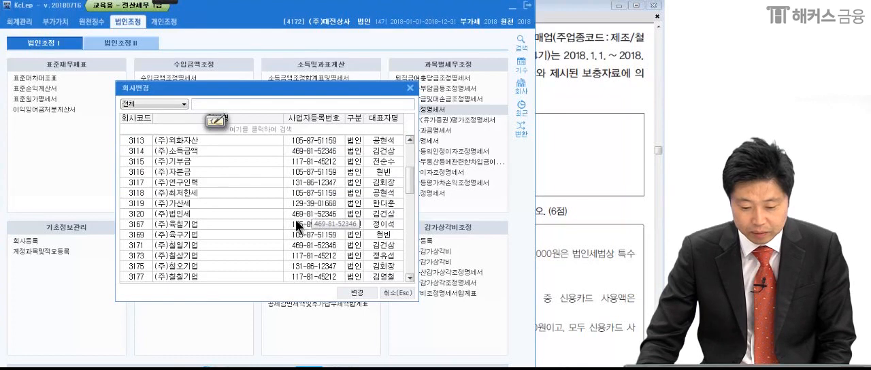
scroll(254, 229, "down", 5)
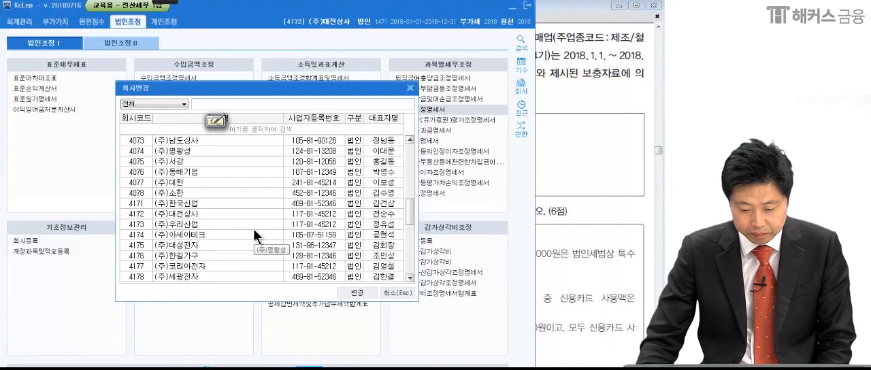
left_click(202, 212)
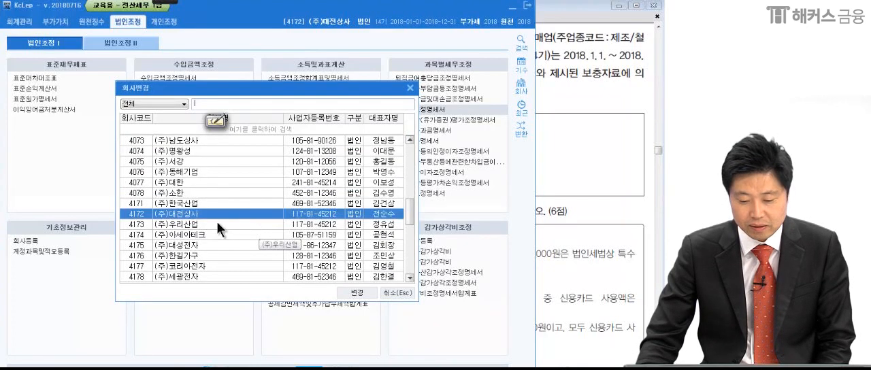
left_click(358, 293)
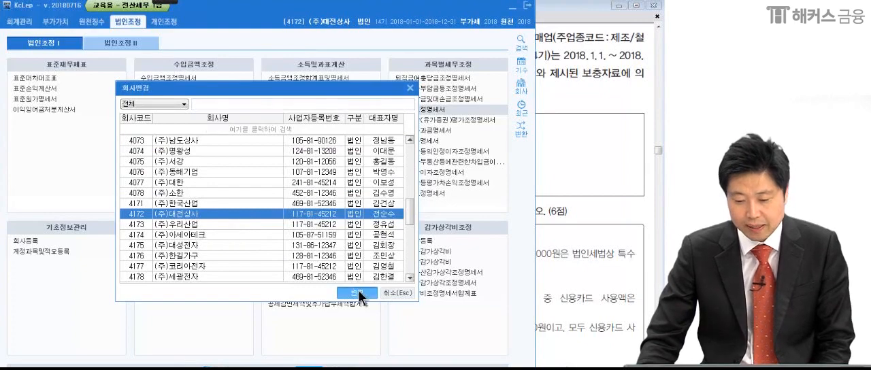
Return to the PDF in Adobe Reader, mark the 작성대상서식 list of forms, and bring question (1) into view.
left_click(606, 260)
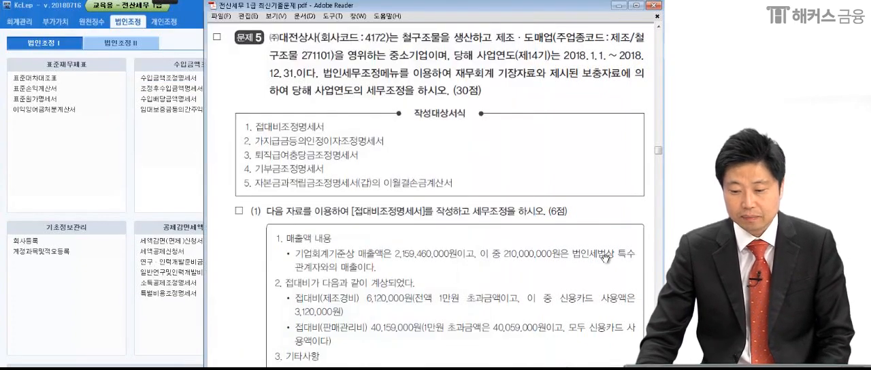
mouse_move(162, 3)
left_click(39, 12)
mouse_move(250, 113)
left_mouse_down()
mouse_move(227, 134)
mouse_move(228, 182)
mouse_move(236, 184)
left_mouse_up()
key("Escape")
left_click_drag(296, 272, 291, 98)
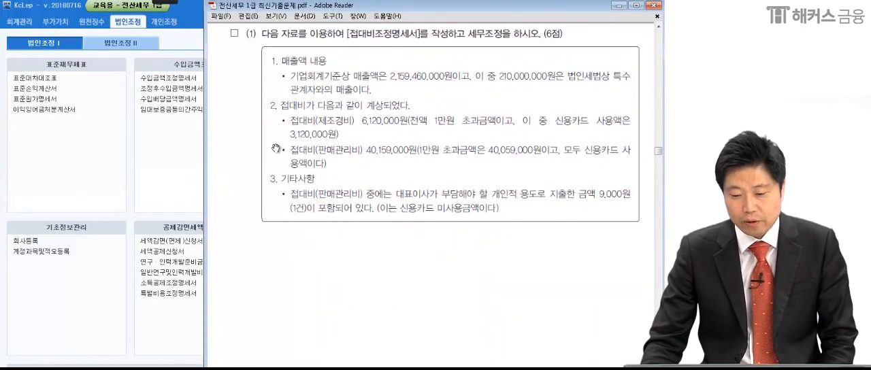
Underline the form name 접대비조정명세서 in the heading of question (1).
mouse_move(162, 2)
left_click(17, 12)
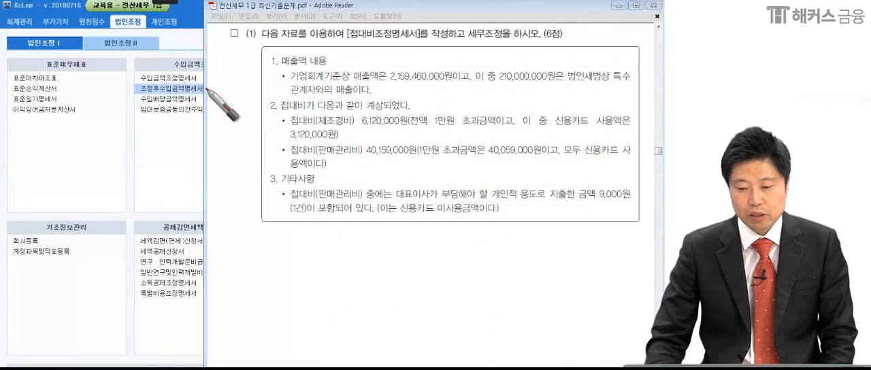
left_click_drag(344, 39, 424, 48)
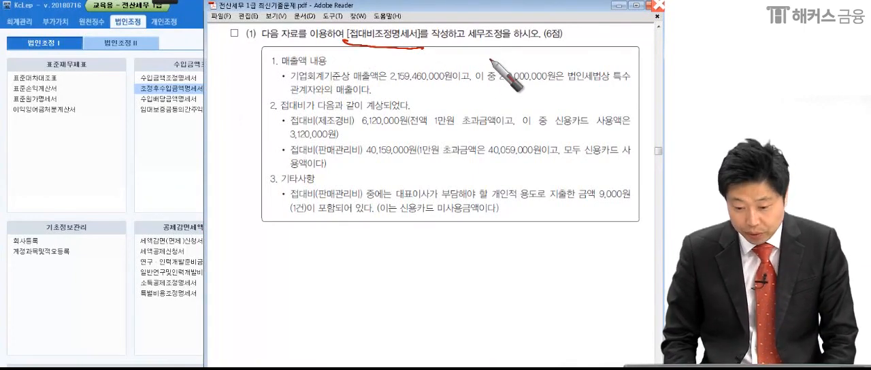
key("Escape")
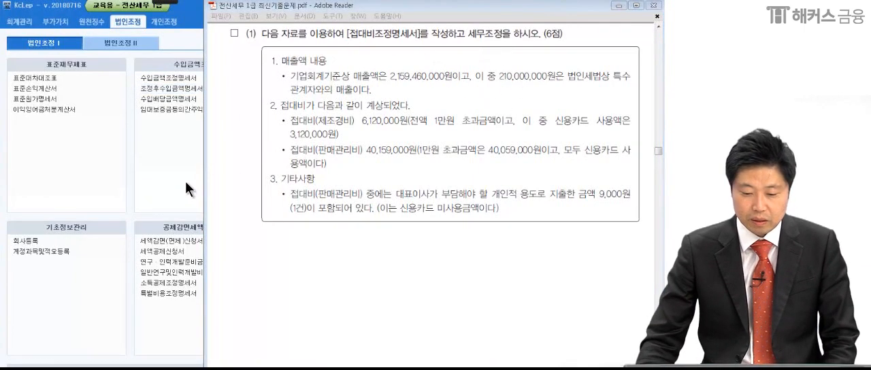
Switch to KcLep, open the 접대비조정명세서 form and load the company's ledger data into it.
left_click(186, 181)
left_click(435, 110)
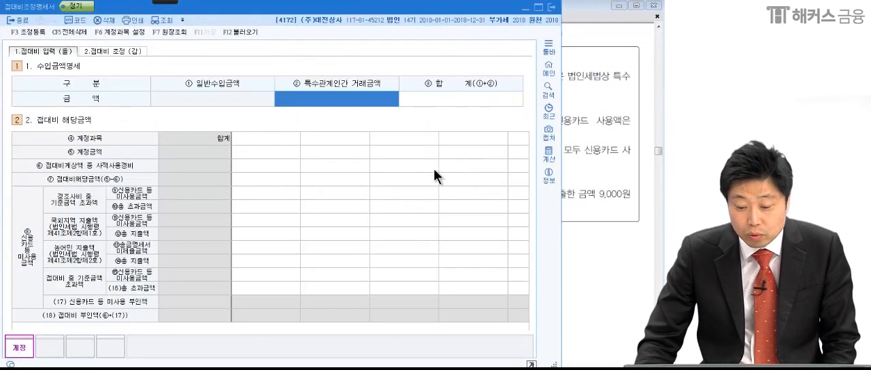
left_click(604, 181)
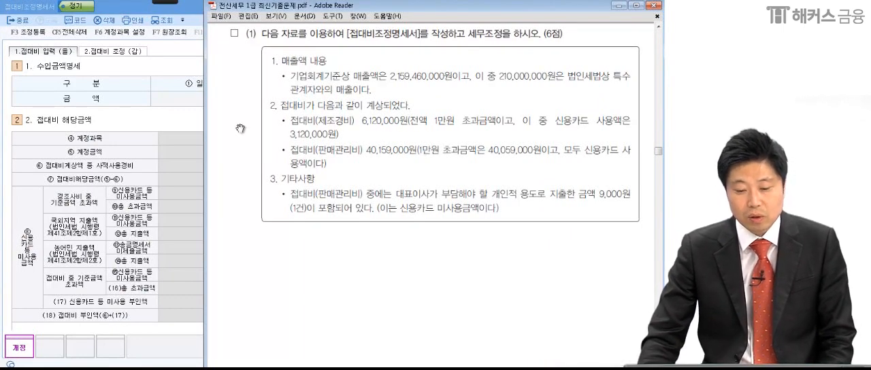
left_click(184, 50)
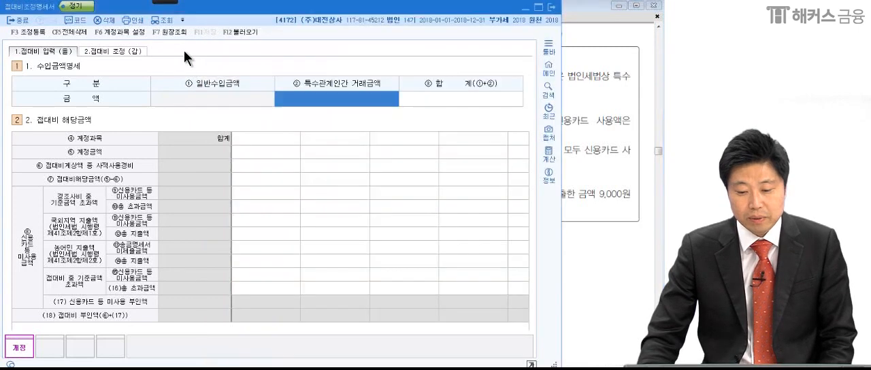
left_click(234, 32)
left_click(377, 212)
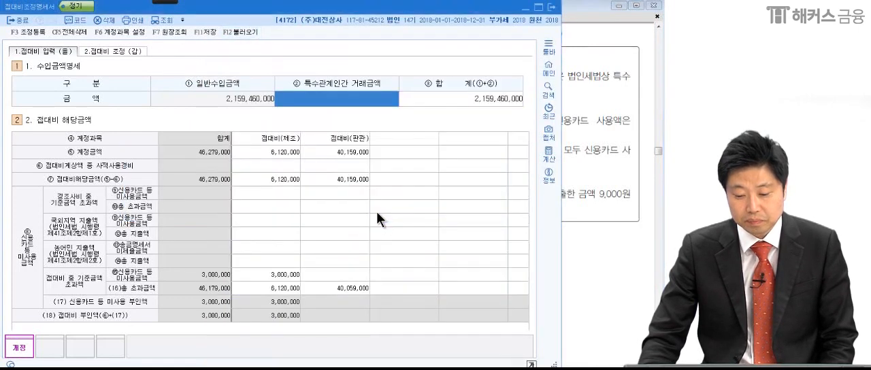
Examine the loaded 접대비(제조) and 접대비(판관) amounts, the 1만원 초과 and card non-use figures, and the 수입금액명세 cells.
left_click(270, 153)
left_click(324, 151)
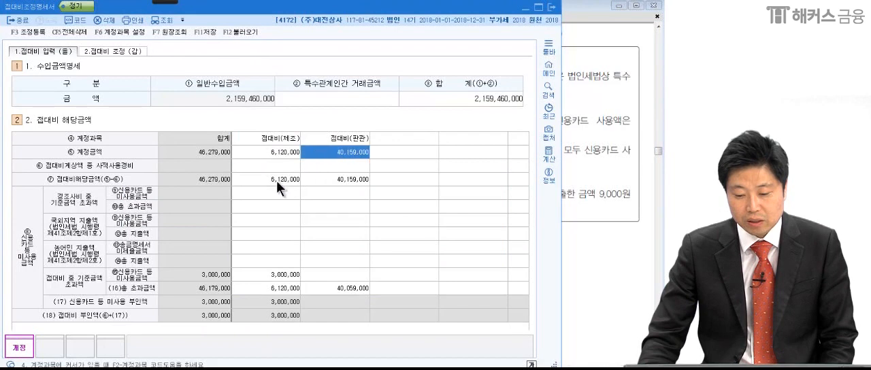
left_click(274, 176)
left_click(334, 181)
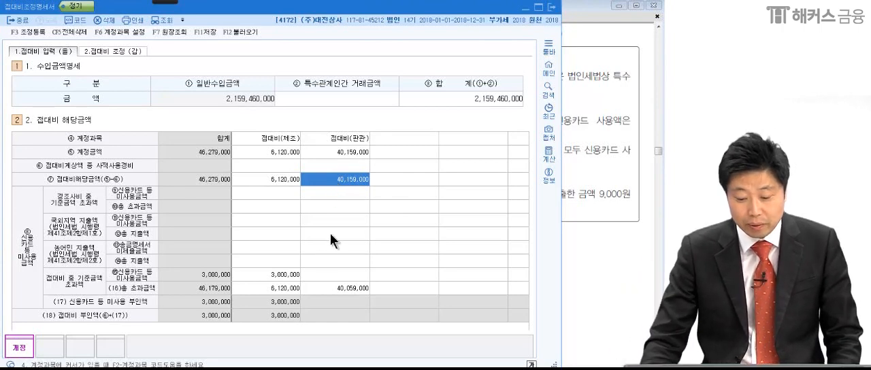
left_click(289, 275)
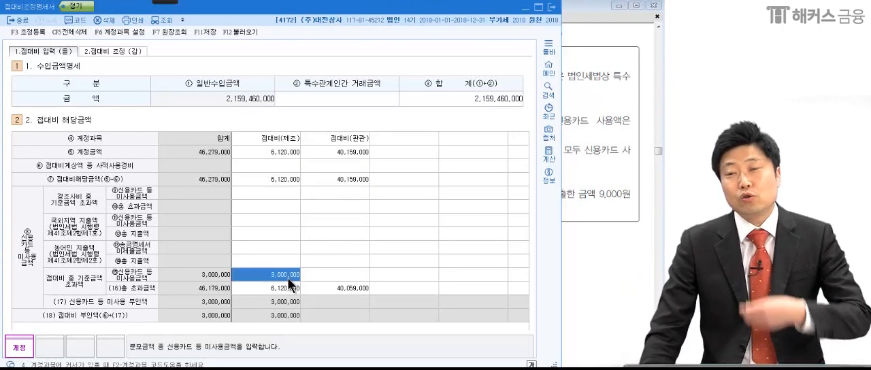
left_click(285, 286)
left_click(328, 287)
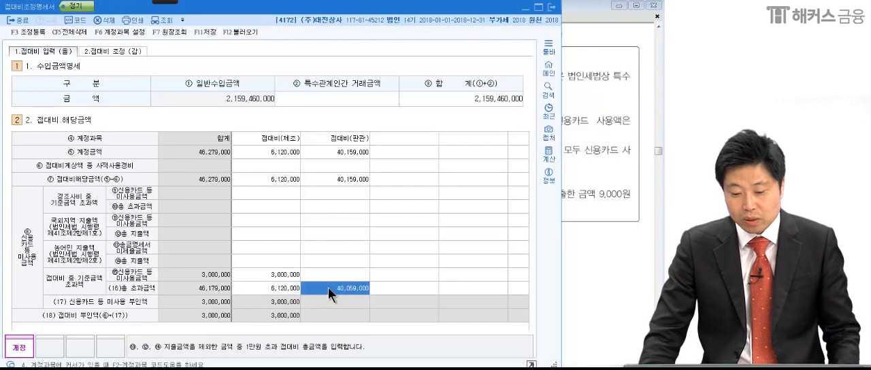
left_click(329, 181)
left_click(297, 180)
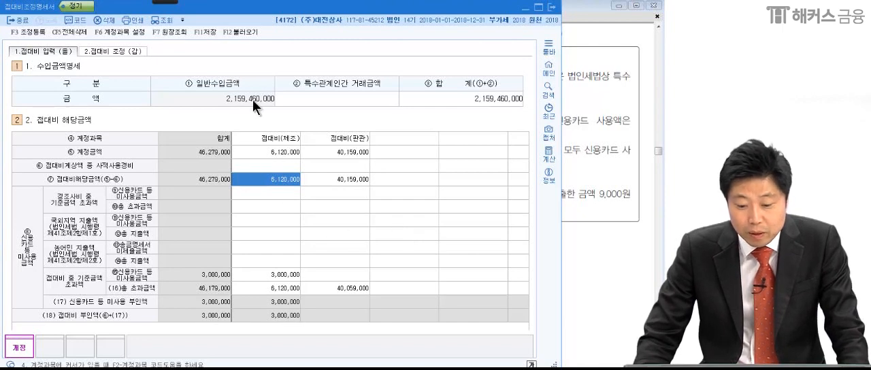
left_click(315, 97)
left_click(464, 96)
left_click(346, 94)
Return to the PDF in Adobe Reader and mark the total sales and the 210,000,000 related-party sales under 매출액 내용.
left_click(608, 128)
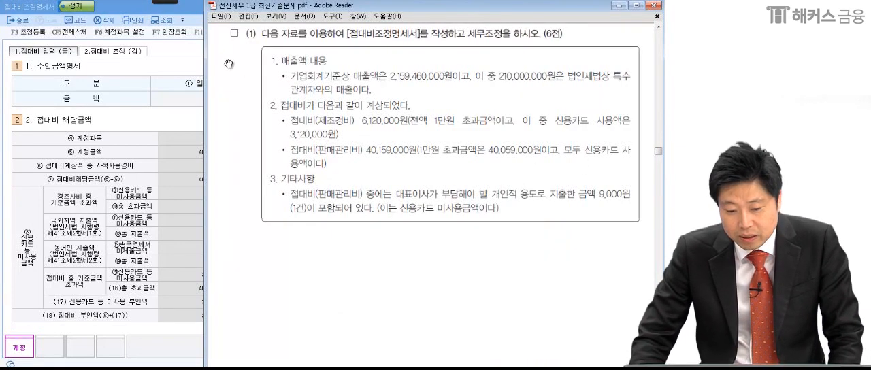
mouse_move(170, 3)
left_click(16, 13)
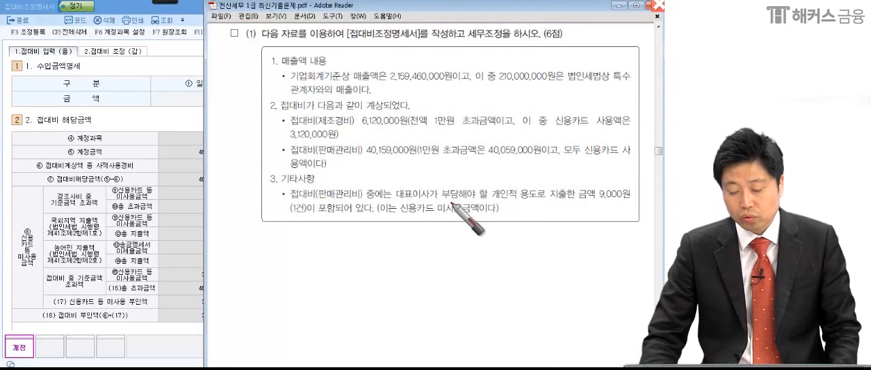
left_click(457, 80)
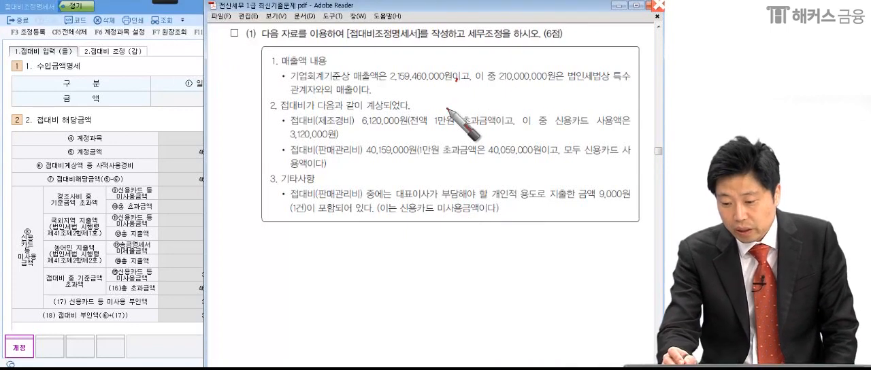
left_click_drag(499, 87, 550, 87)
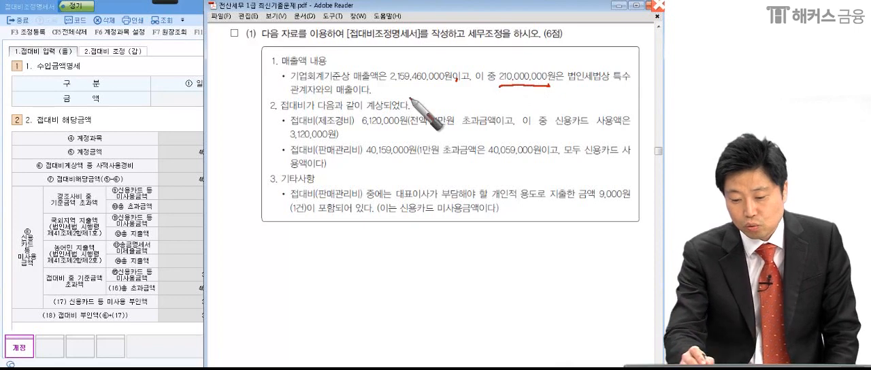
left_click(377, 96)
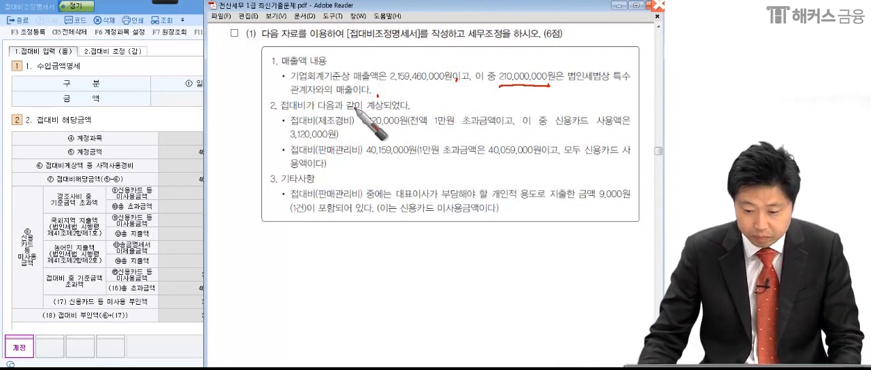
left_click_drag(285, 81, 385, 83)
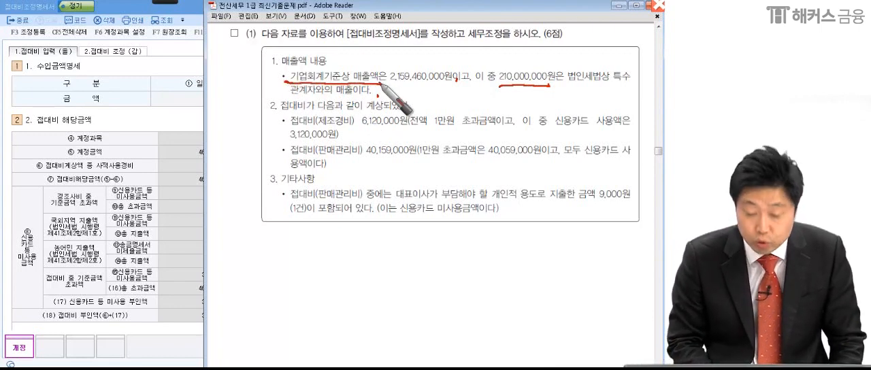
Switch to KcLep and set 특수관계인간 거래금액 in the 수입금액명세 section to 210,000,000.
left_click(192, 169)
left_click(477, 99)
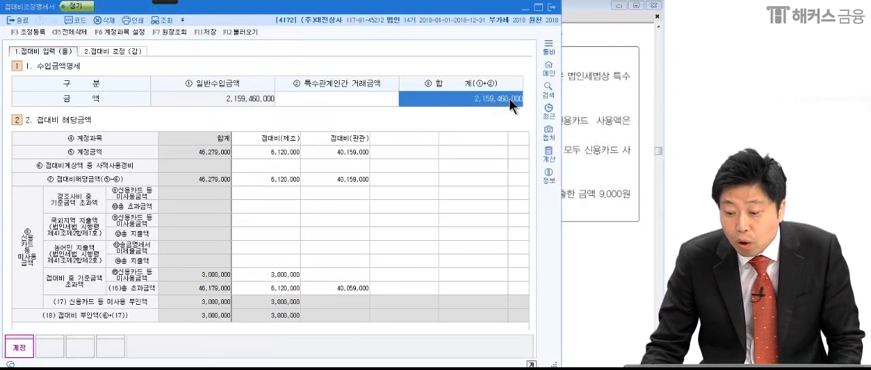
left_click(586, 146)
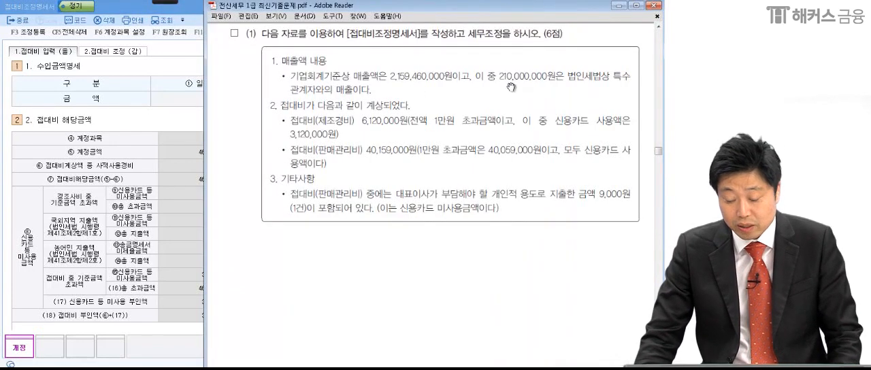
left_click(156, 120)
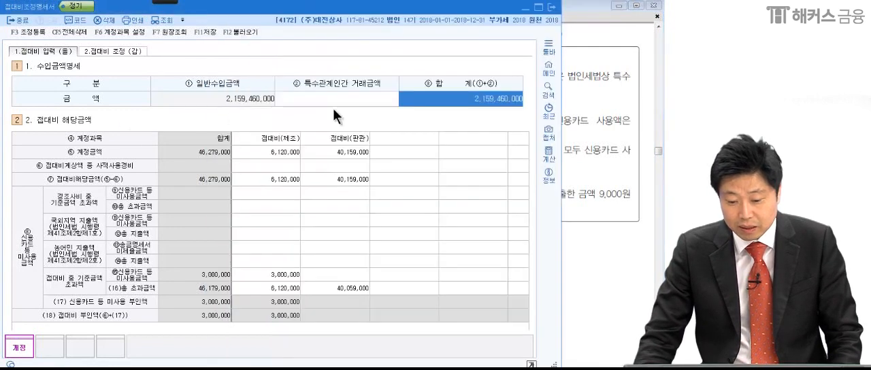
left_click(340, 100)
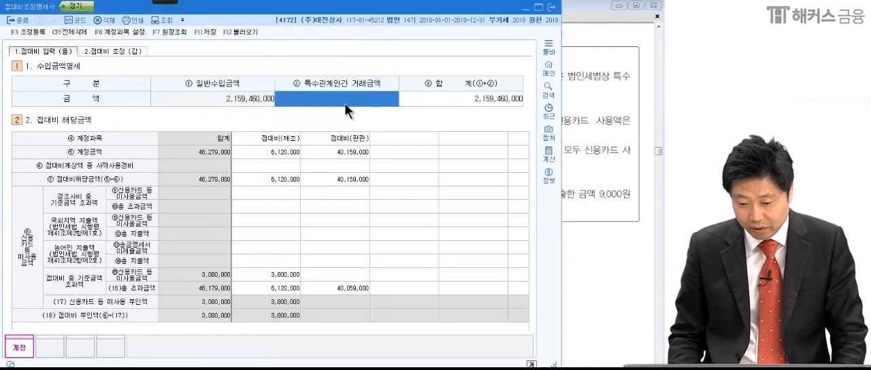
type("21")
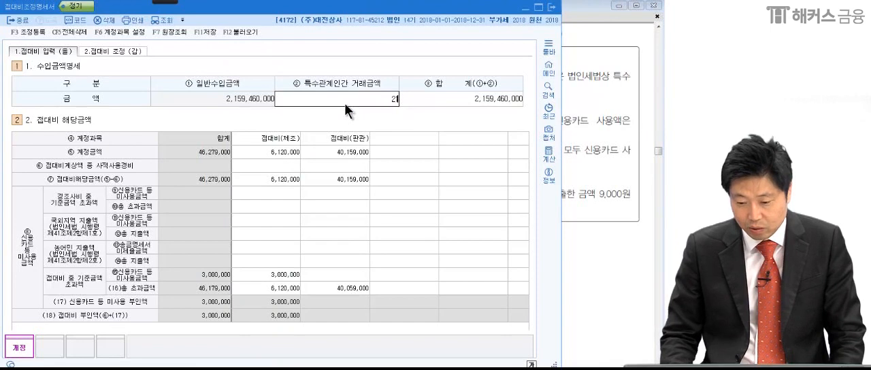
type("0,000,000")
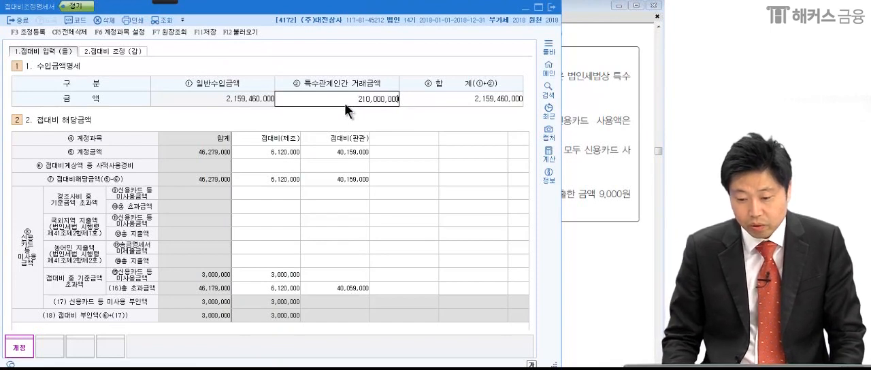
key("Return")
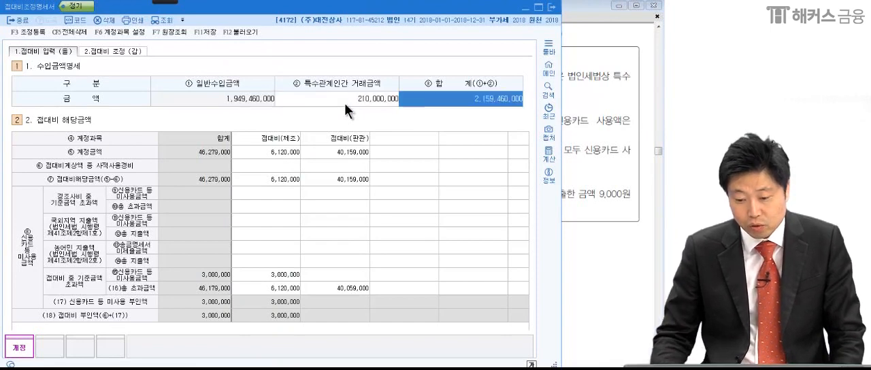
Mark the 일반수입금액, 특수관계인간 거래금액 and 합계 amounts in the 수입금액명세 section with the pen.
left_click(162, 2)
left_click(26, 8)
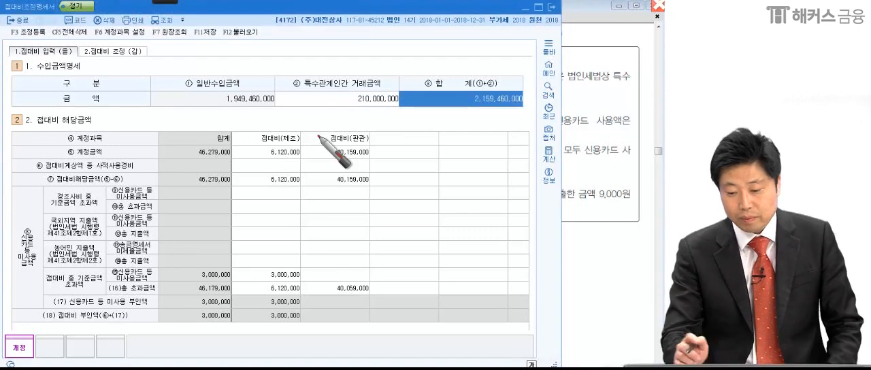
left_click_drag(537, 101, 544, 111)
left_click_drag(336, 85, 339, 124)
mouse_move(336, 89)
left_mouse_down()
mouse_move(415, 121)
mouse_move(327, 113)
left_mouse_up()
left_click_drag(183, 76, 188, 122)
mouse_move(192, 85)
left_mouse_down()
mouse_move(243, 114)
mouse_move(173, 120)
left_mouse_up()
left_click_drag(291, 109, 313, 101)
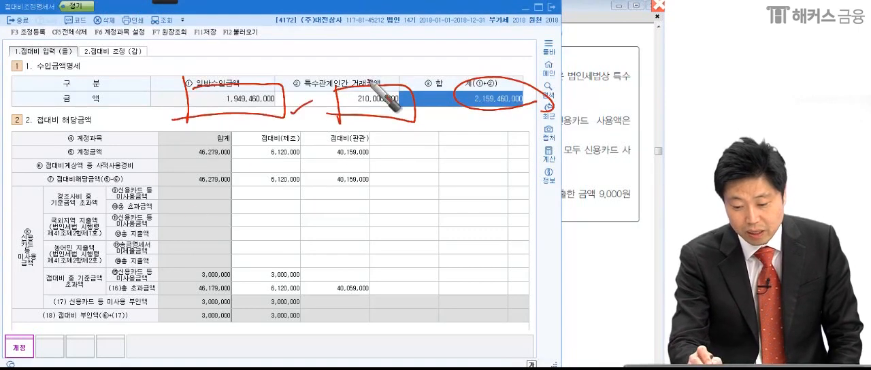
left_click_drag(410, 115, 443, 88)
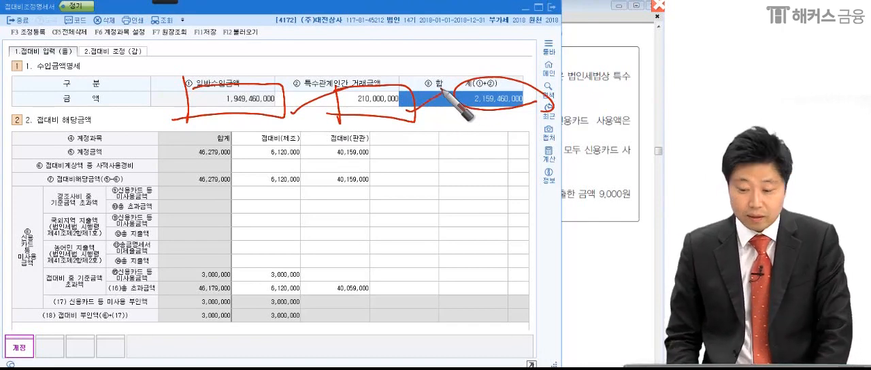
left_click(410, 137)
Switch to the PDF in Adobe Reader and underline the 1만원 초과 note and the card-use amount for 접대비(제조경비).
left_click(617, 161)
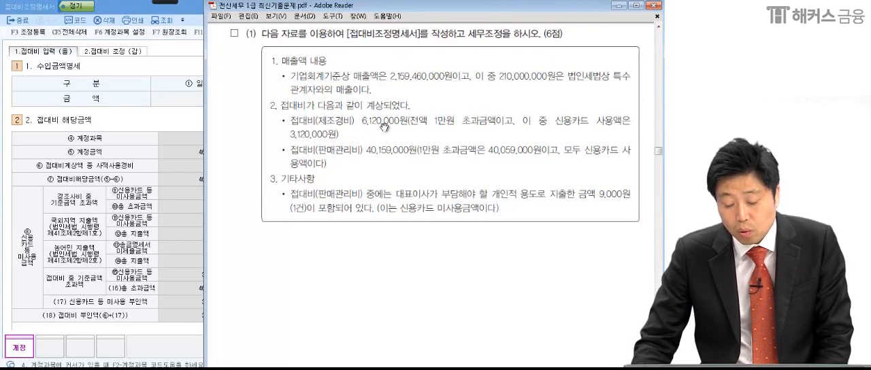
mouse_move(185, 9)
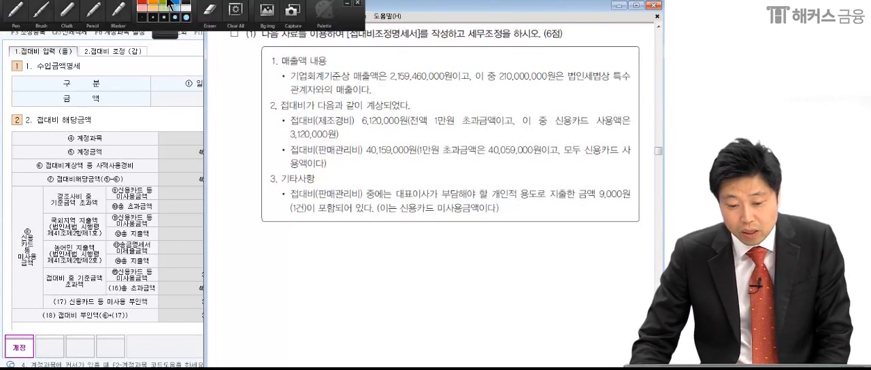
left_click(23, 8)
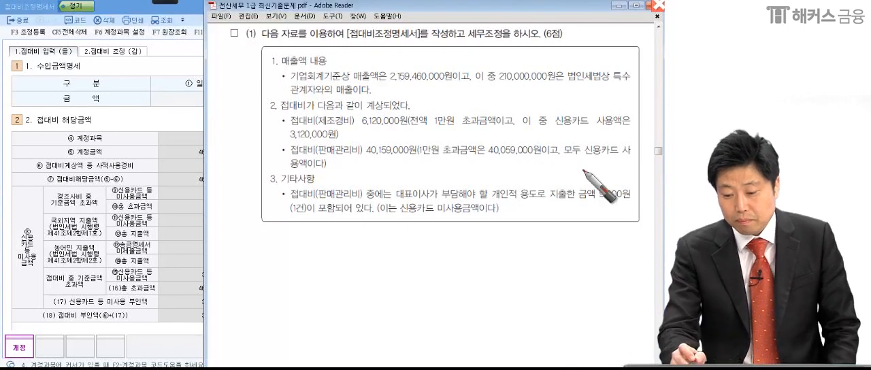
left_click_drag(420, 128, 624, 125)
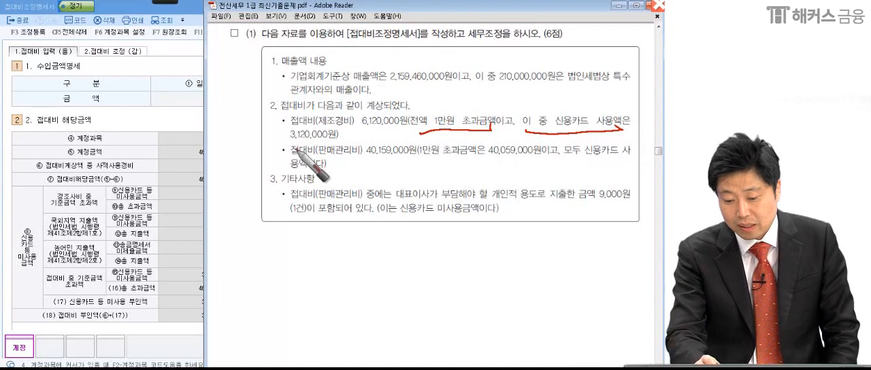
left_click_drag(288, 144, 333, 140)
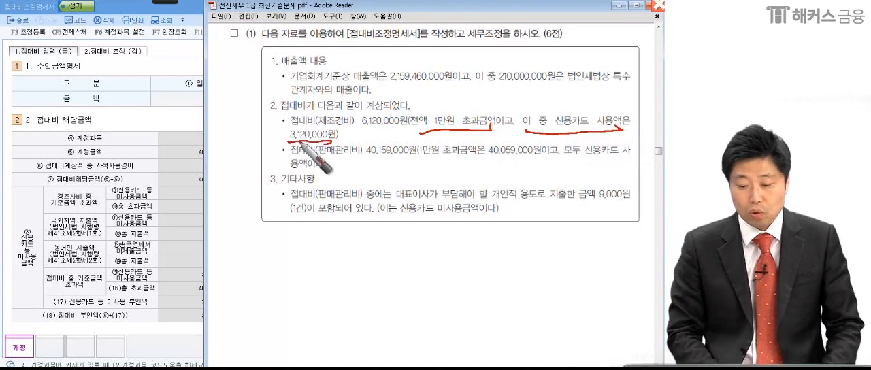
key("Escape")
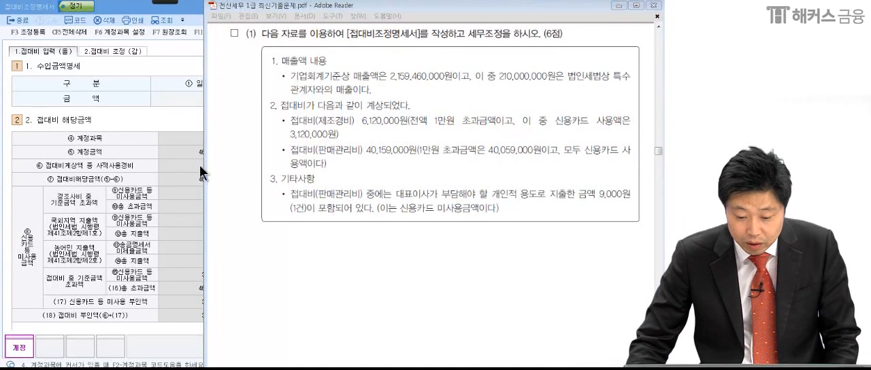
Check the 접대비(제조) 계정금액 and (16)총 초과금액 in KcLep against the 제조경비 details in the PDF.
left_click(197, 165)
key("Up")
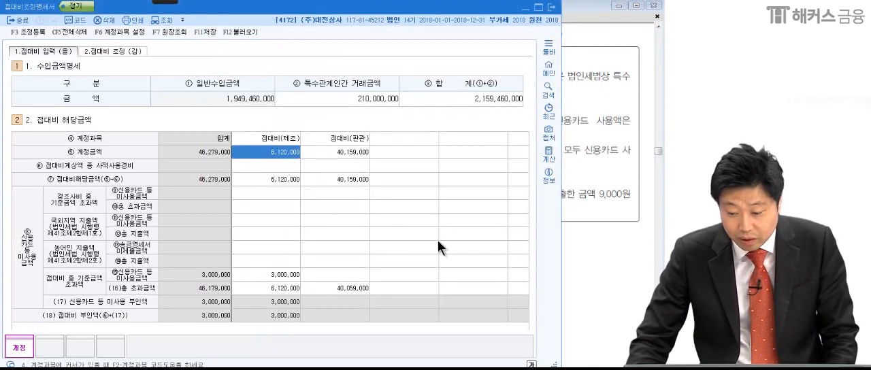
left_click(588, 205)
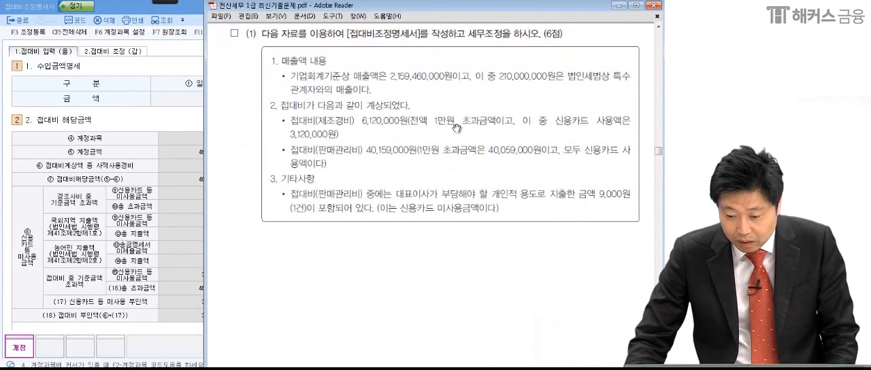
left_click(171, 222)
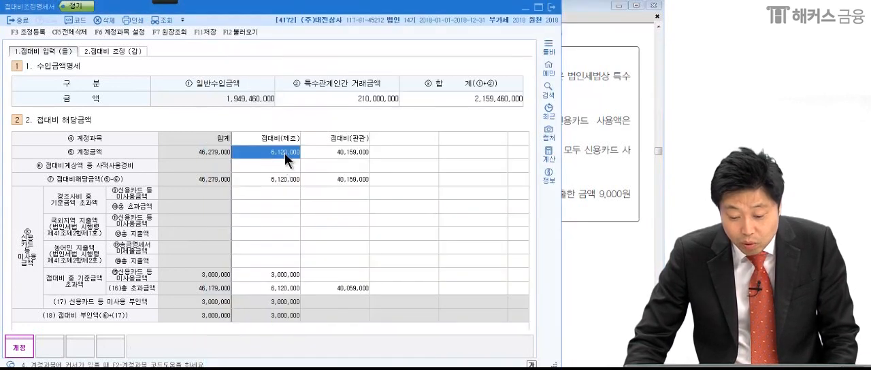
left_click(286, 287)
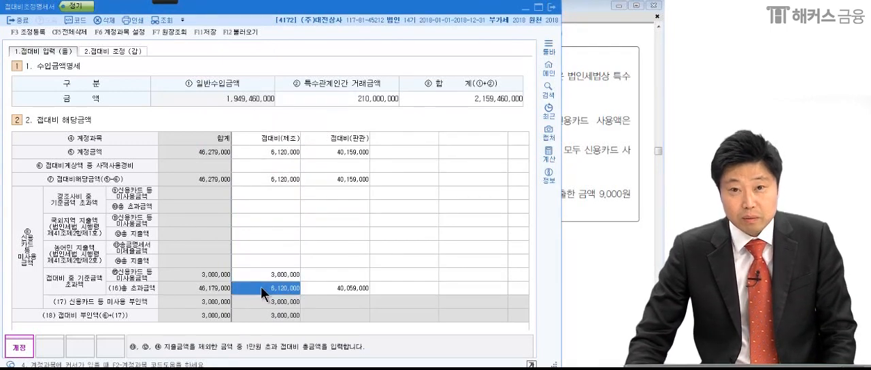
left_click(597, 197)
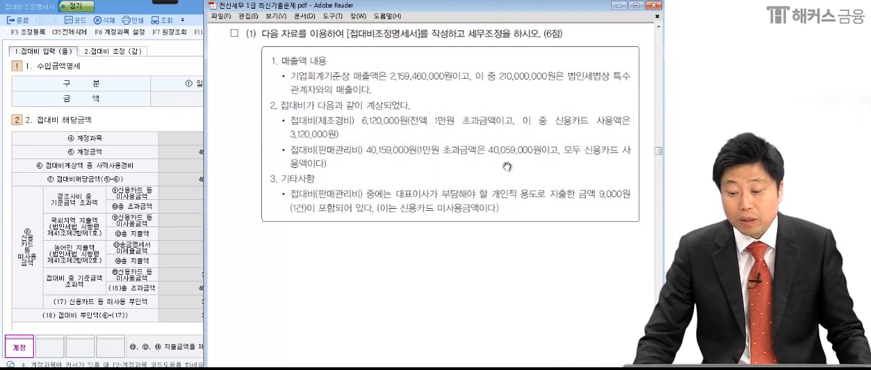
Switch to KcLep and mark the 신용카드 등 미사용금액 and 총 초과금액 of 접대비(제조) under 기준금액 초과액.
left_click(186, 232)
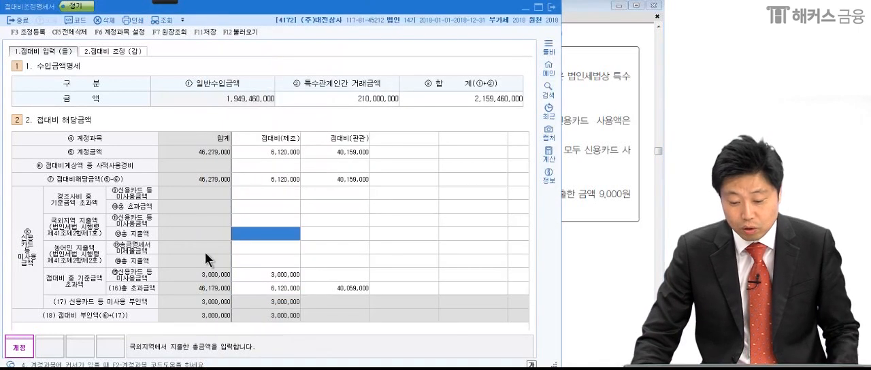
left_click(272, 274)
left_click(170, 2)
left_click(19, 10)
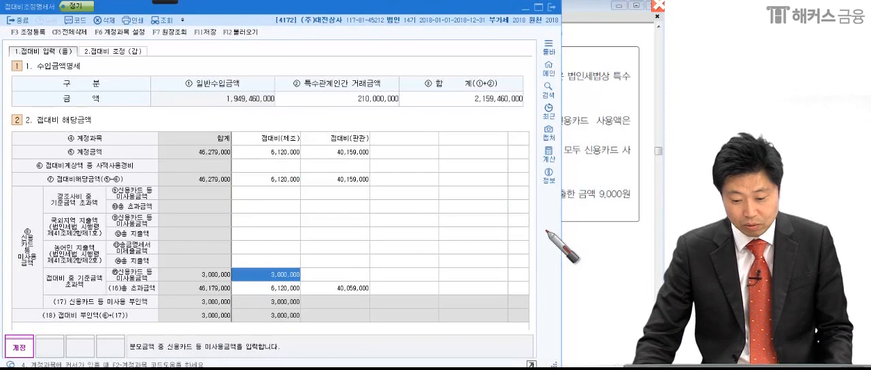
mouse_move(308, 280)
left_mouse_down()
mouse_move(302, 260)
mouse_move(309, 268)
left_mouse_up()
mouse_move(304, 282)
left_mouse_down()
mouse_move(274, 294)
mouse_move(289, 302)
left_mouse_up()
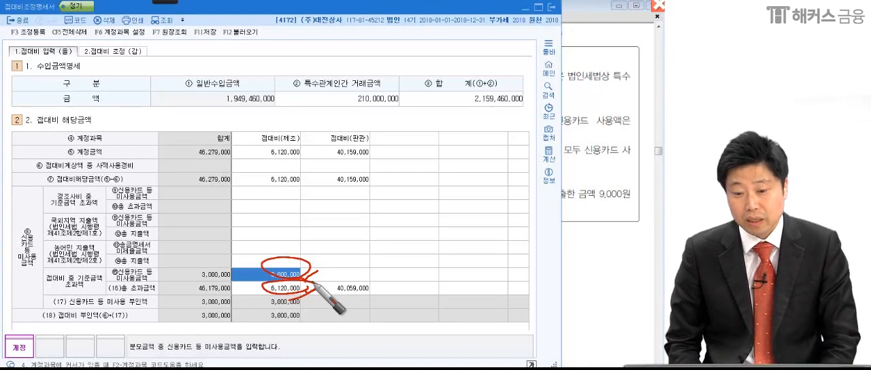
mouse_move(312, 280)
left_mouse_down()
mouse_move(295, 291)
mouse_move(258, 255)
mouse_move(303, 303)
mouse_move(329, 275)
left_mouse_up()
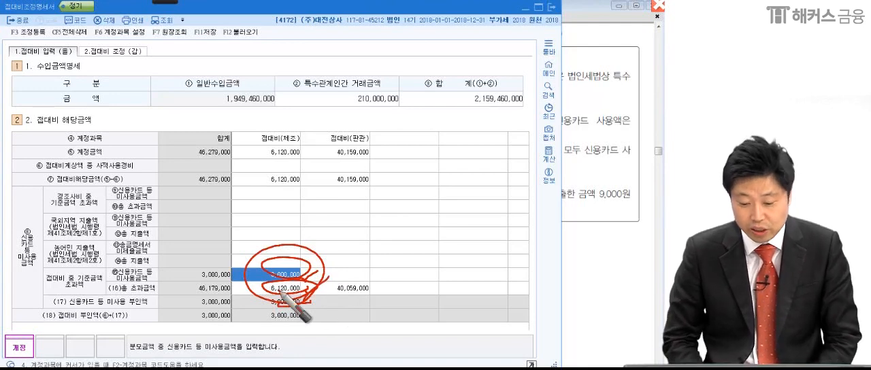
key("Escape")
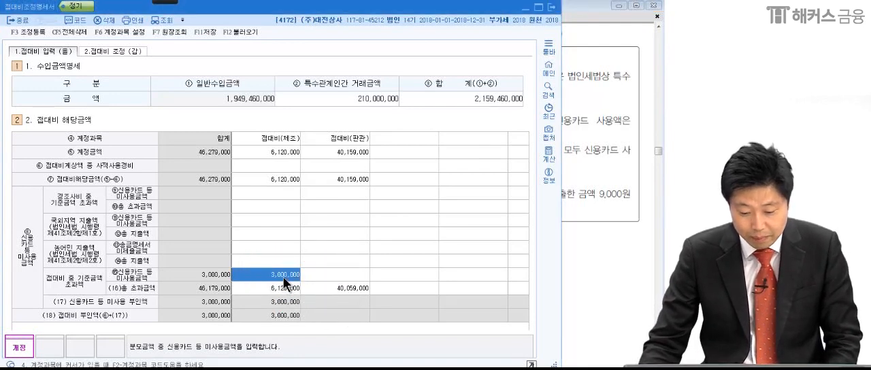
Check the 접대비(판관) 계정금액, 총 초과금액 and 신용카드 등 미사용금액 in KcLep against the 판매관리비 details in the PDF.
left_click(578, 270)
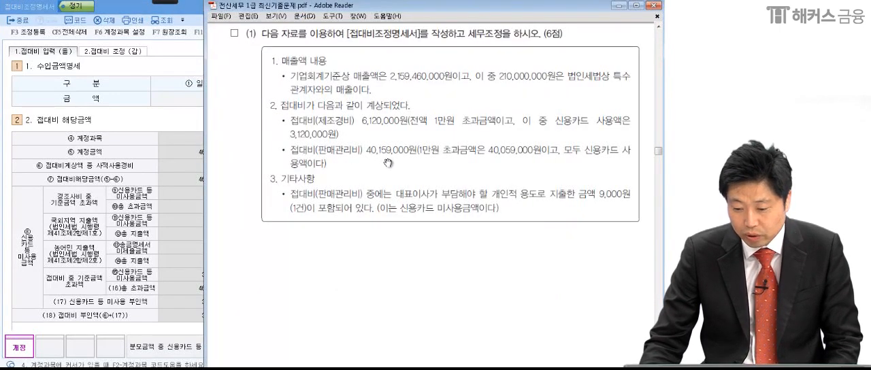
left_click(162, 207)
left_click(340, 155)
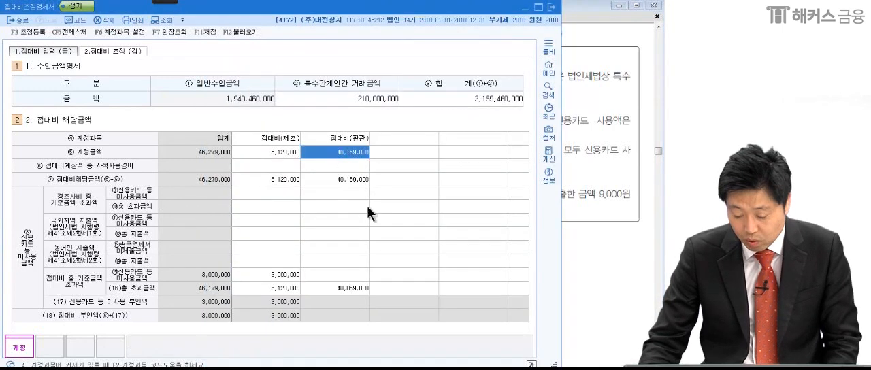
left_click(585, 199)
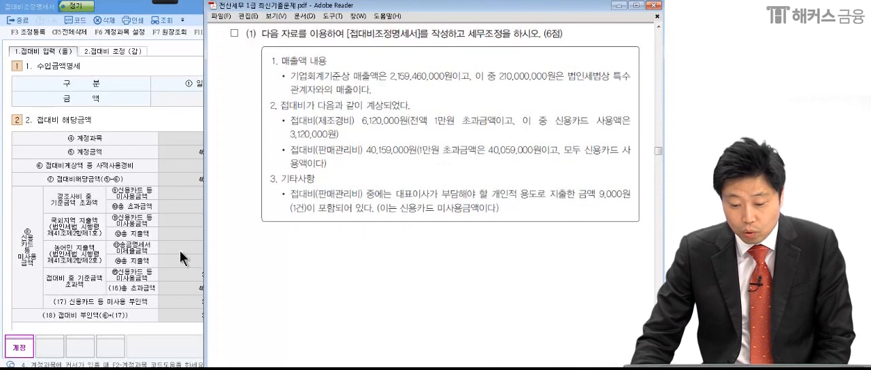
left_click(153, 258)
left_click(343, 288)
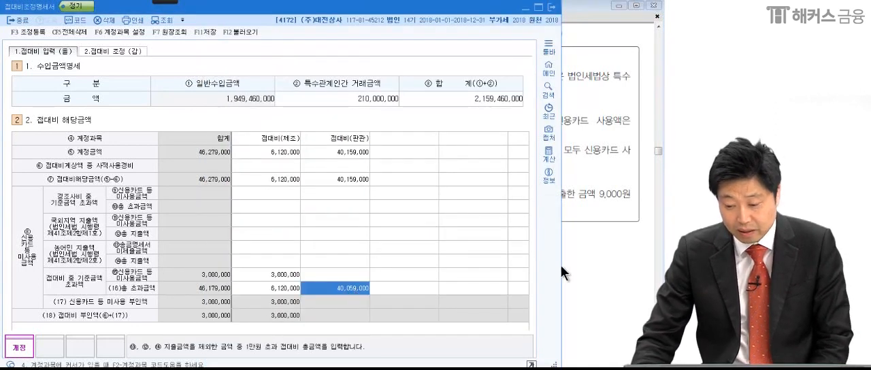
left_click(592, 237)
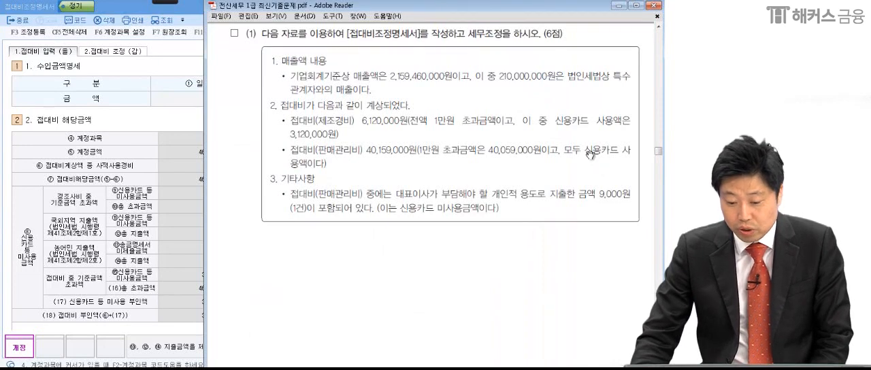
left_click(178, 255)
left_click(322, 274)
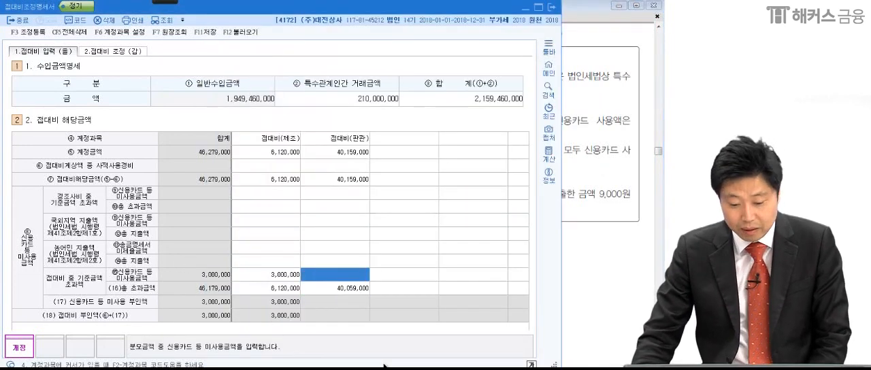
Return to the PDF in Adobe Reader and mark the 9,000원 personal expense of the 대표이사 and its card non-use note under 기타사항.
left_click(606, 220)
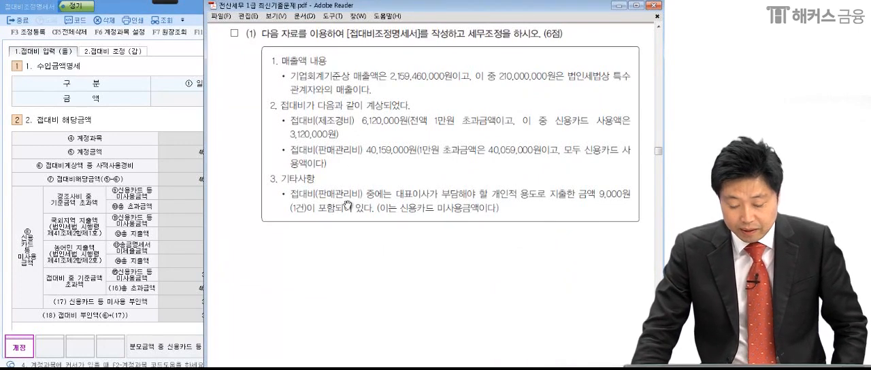
left_click(171, 3)
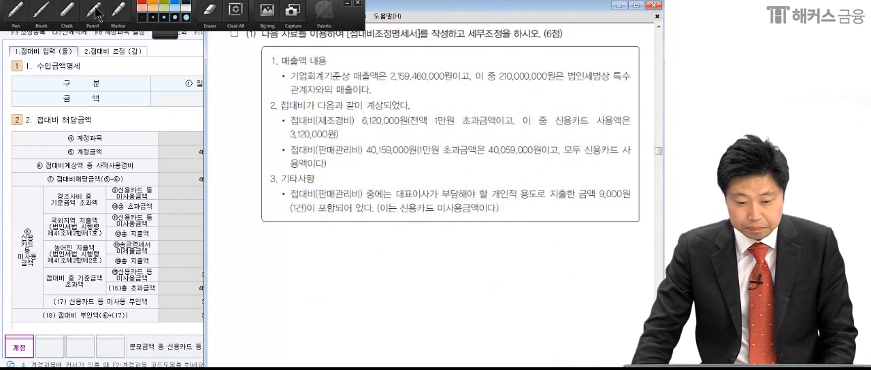
left_click(21, 15)
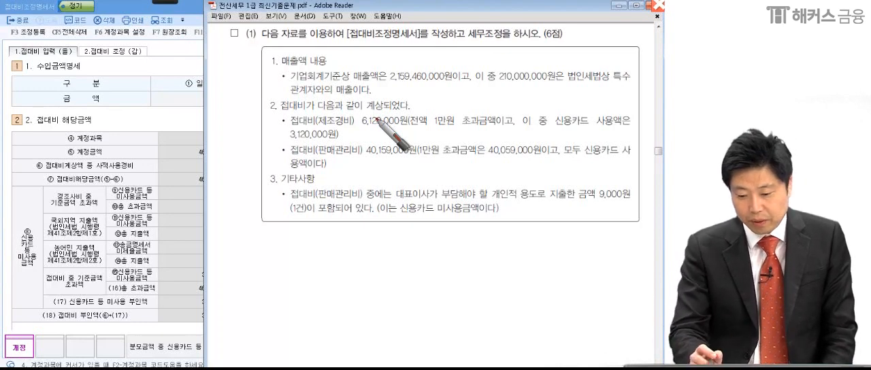
left_click_drag(359, 199, 402, 200)
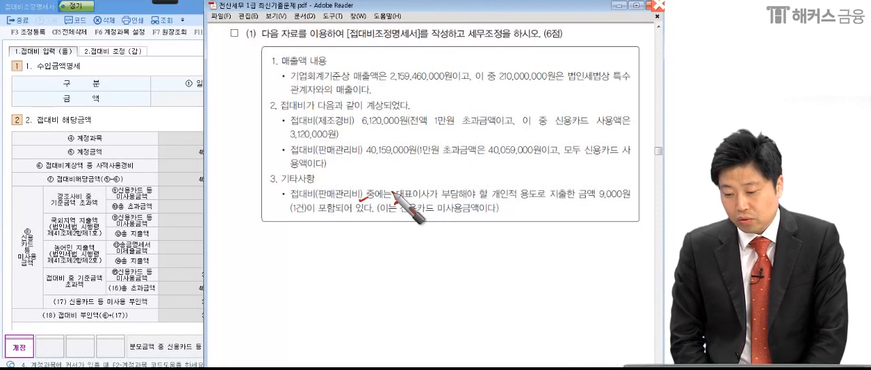
left_click_drag(283, 218, 481, 215)
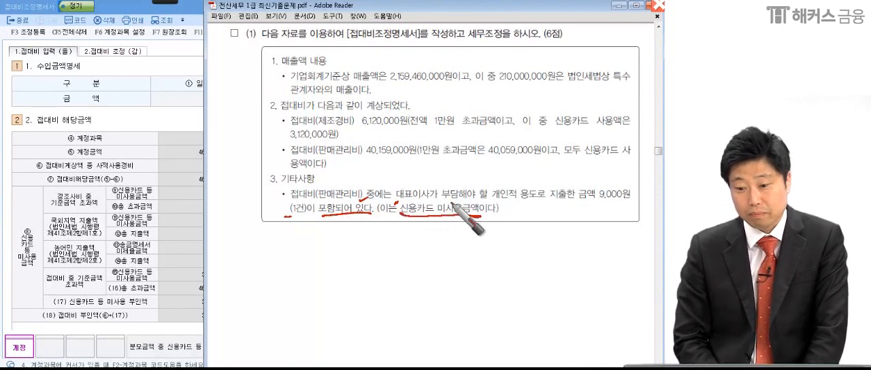
left_click_drag(645, 190, 626, 215)
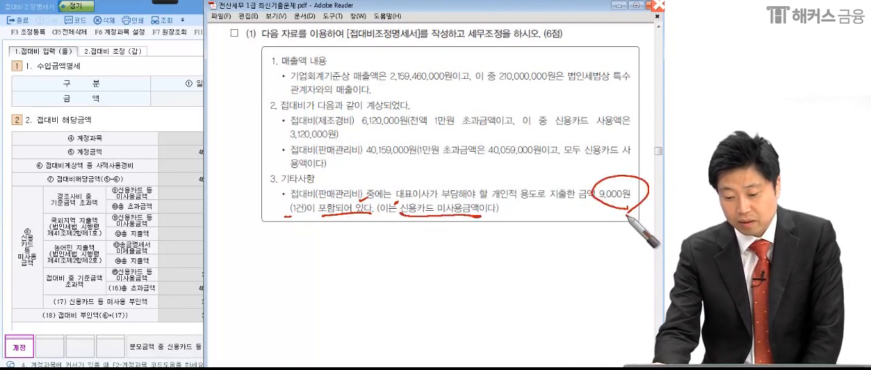
left_click_drag(424, 200, 432, 198)
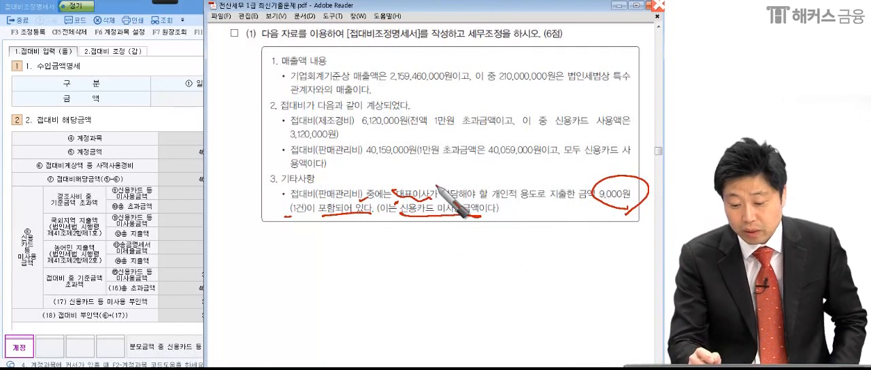
left_click_drag(283, 202, 364, 199)
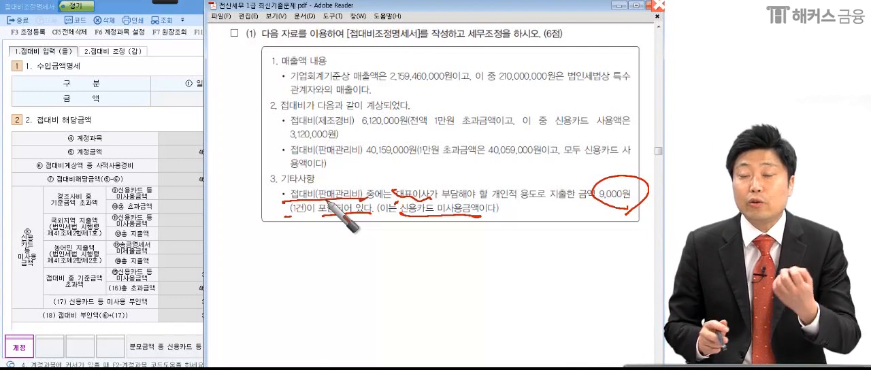
key("Escape")
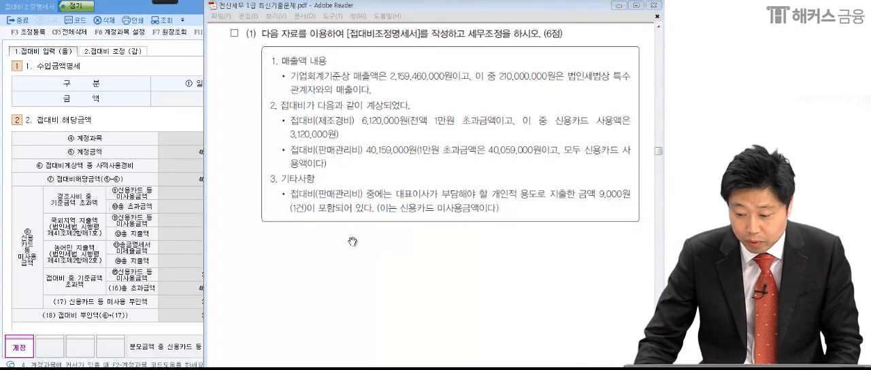
Switch to KcLep and enter 9,000 as the ⑥ 접대비계상액 중 사적사용경비 of 접대비(판관).
left_click(168, 202)
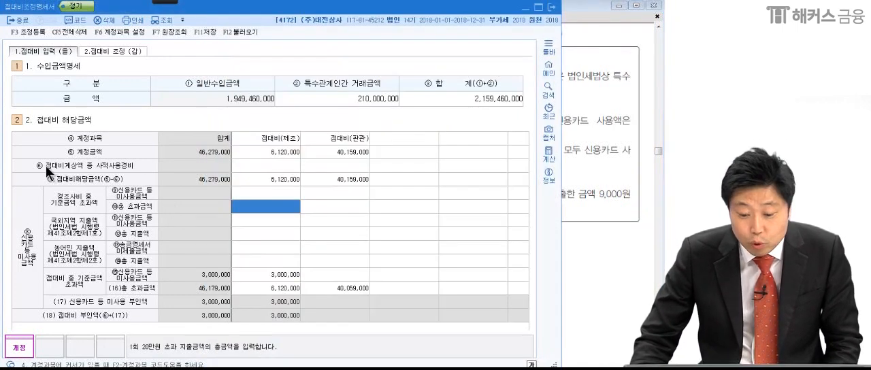
left_click(330, 166)
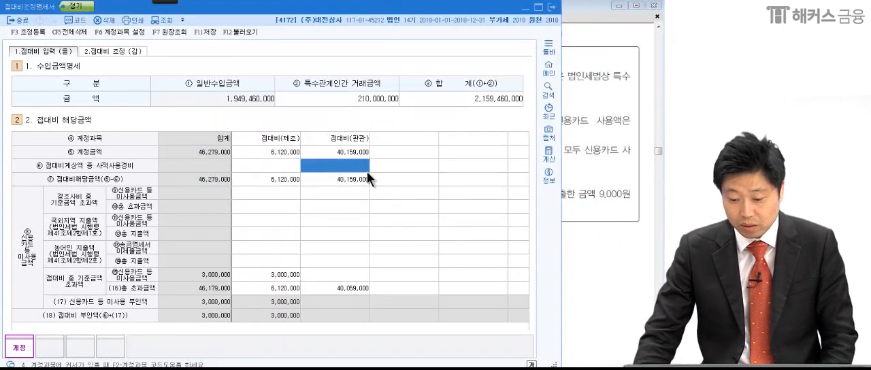
type("9000")
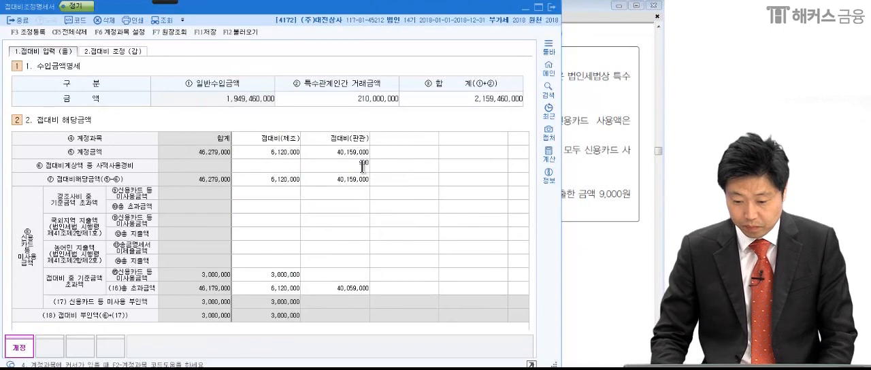
key("Return")
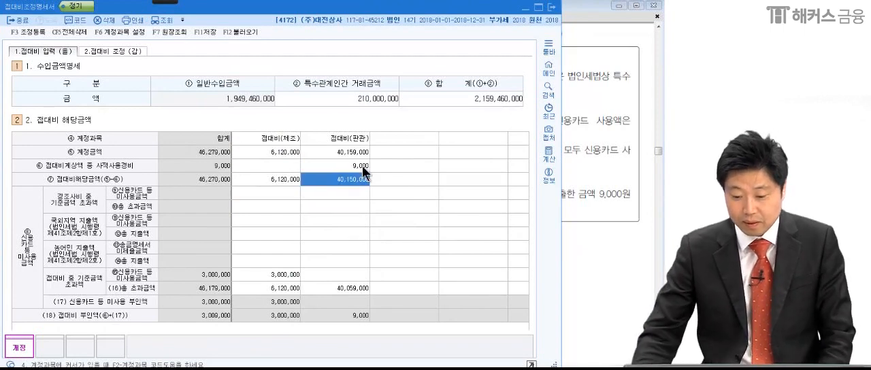
Check 접대비(판관) 사적사용경비 against 접대비(제조) 신용카드 등 미사용금액, and mark the (18) 접대비 부인액 합계 and the 을 form label.
left_click(362, 165)
left_click(276, 278)
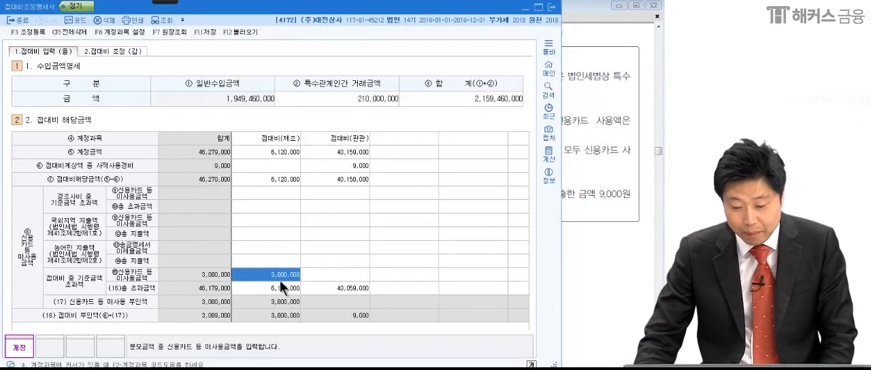
left_click(342, 167)
left_click(277, 277)
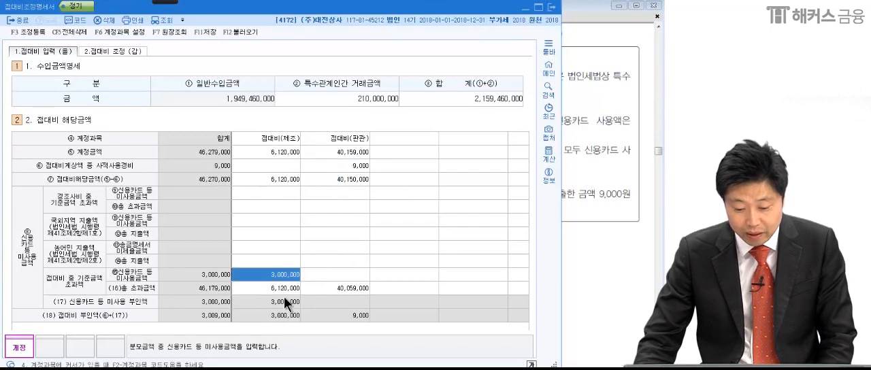
left_click(17, 10)
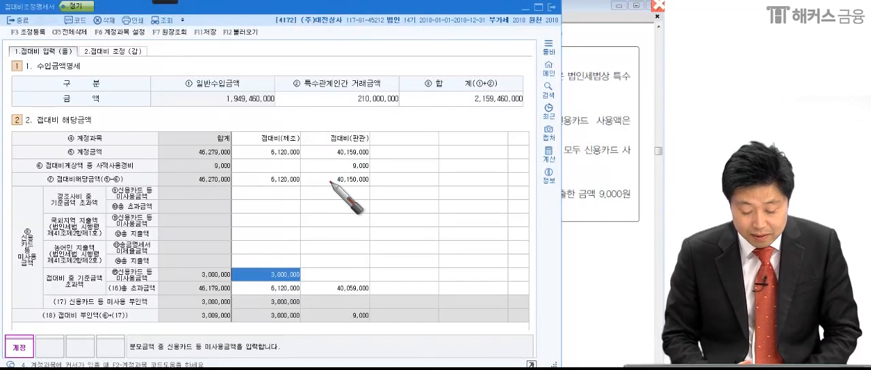
mouse_move(208, 319)
left_mouse_down()
mouse_move(191, 314)
mouse_move(223, 319)
mouse_move(256, 305)
left_mouse_up()
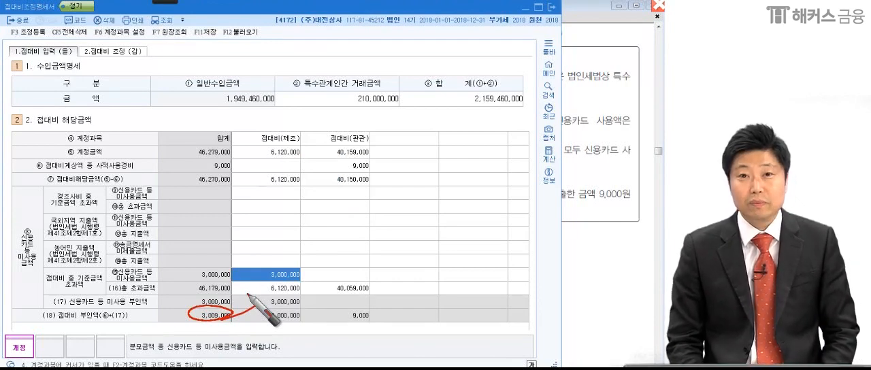
mouse_move(69, 41)
left_mouse_down()
mouse_move(60, 58)
mouse_move(71, 62)
left_mouse_up()
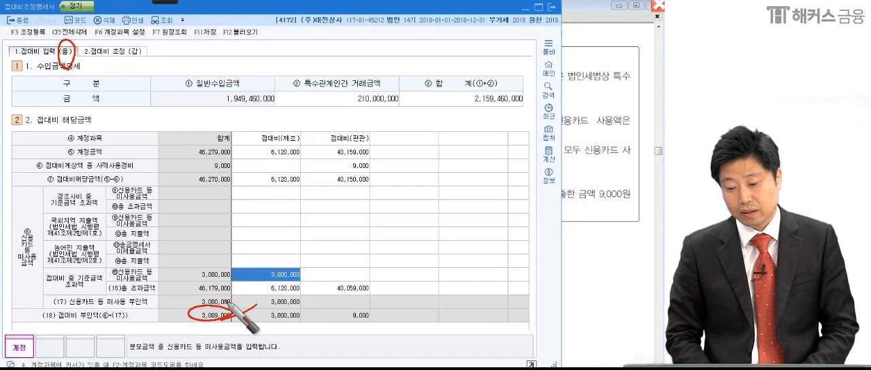
key("Escape")
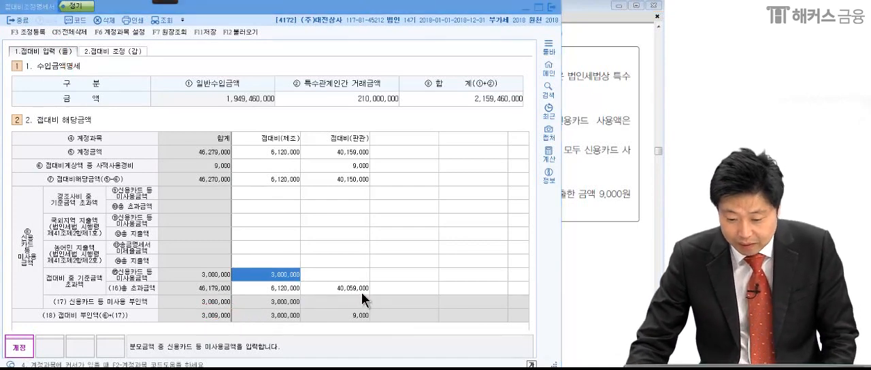
Check the (16)총 초과금액 of 접대비(판관) in KcLep against the 판매관리비 details in the PDF, circling the amount.
left_click(564, 269)
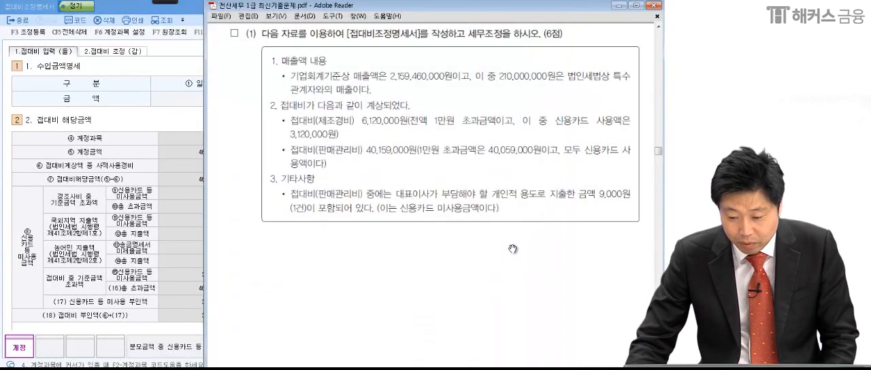
left_click(84, 286)
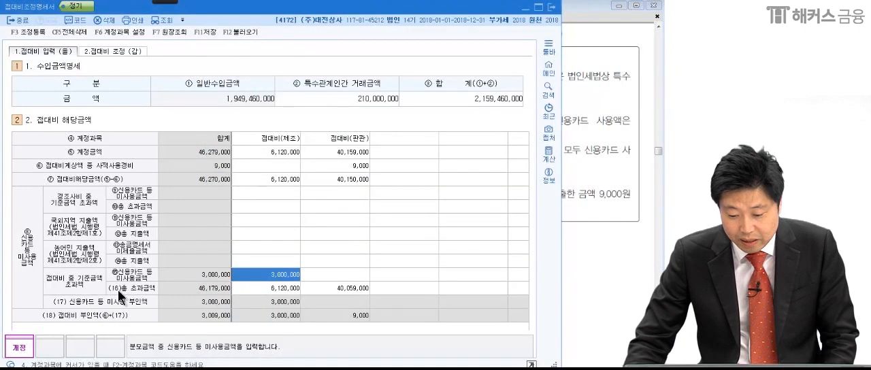
left_click(331, 289)
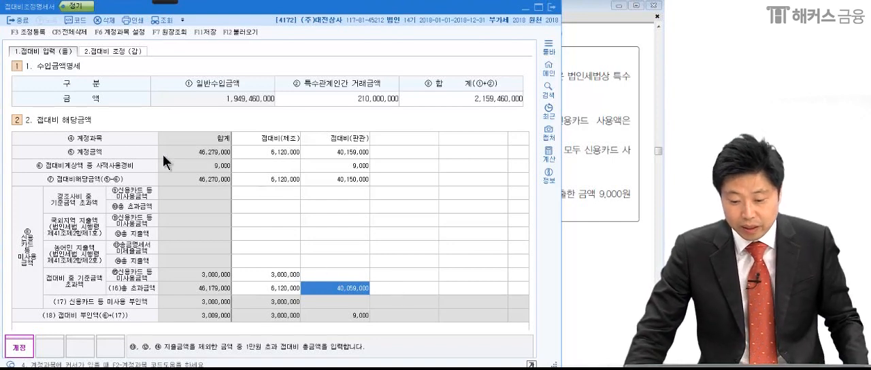
mouse_move(164, 10)
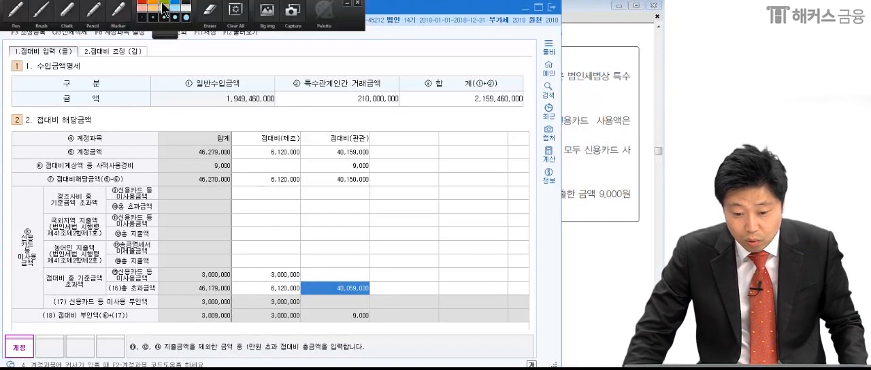
left_click(17, 12)
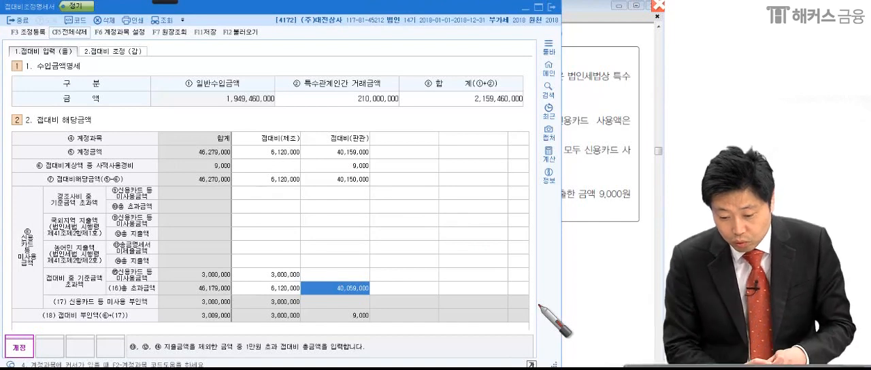
left_click_drag(383, 293, 311, 296)
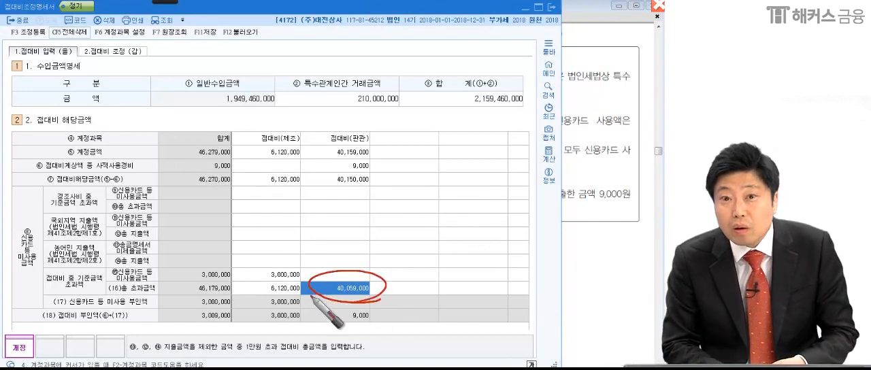
left_click(597, 218)
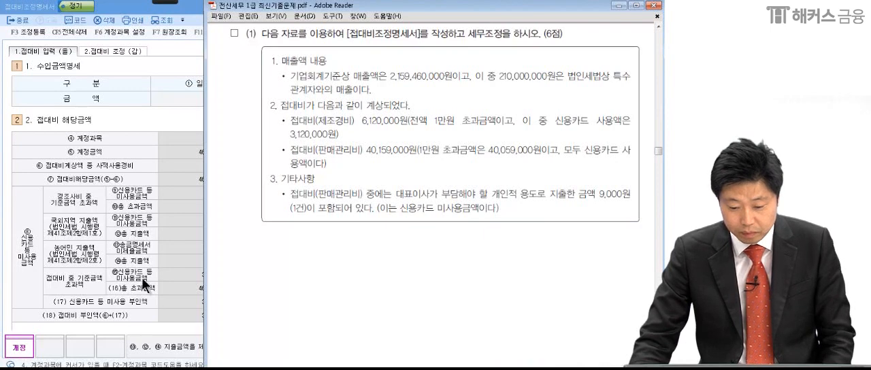
left_click(144, 285)
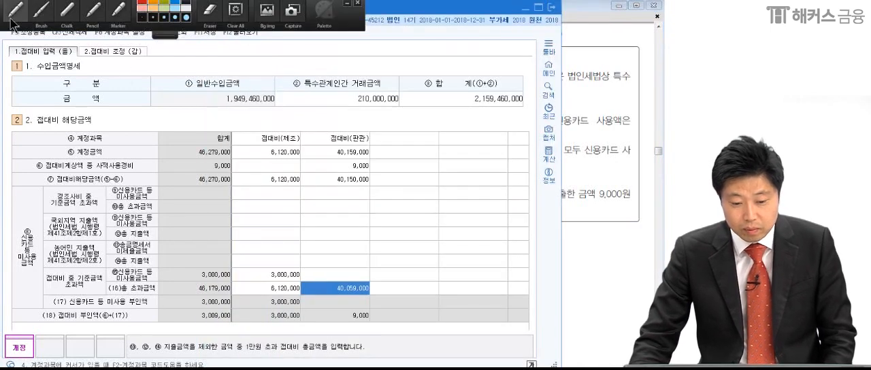
Mark the 사적사용경비, the empty ⑨–⑭ entries and the (16)총 초과금액 in the 접대비(판관) column, then clear the marks.
left_click(11, 21)
mouse_move(374, 305)
left_mouse_down()
mouse_move(379, 286)
mouse_move(362, 293)
left_mouse_up()
mouse_move(308, 195)
left_mouse_down()
mouse_move(319, 271)
mouse_move(382, 262)
mouse_move(301, 266)
left_mouse_up()
left_click_drag(316, 149, 317, 171)
mouse_move(318, 157)
left_mouse_down()
mouse_move(370, 154)
mouse_move(298, 176)
left_mouse_up()
left_click_drag(382, 160, 397, 151)
left_click_drag(383, 257, 439, 233)
left_click_drag(374, 294, 427, 275)
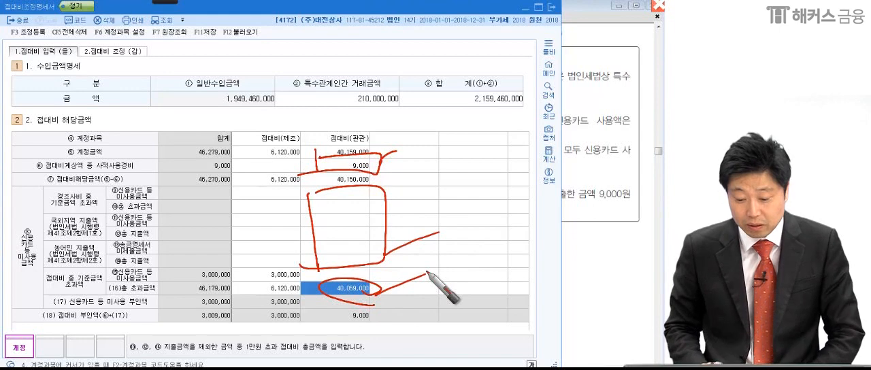
mouse_move(381, 301)
left_mouse_down()
mouse_move(326, 288)
mouse_move(324, 296)
mouse_move(373, 284)
left_mouse_up()
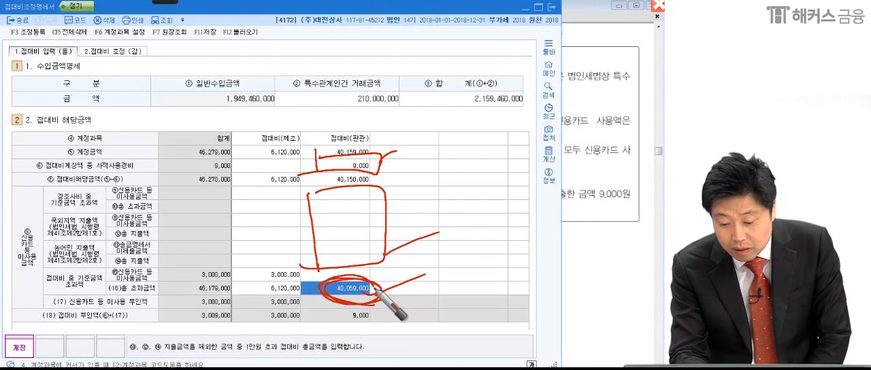
mouse_move(372, 293)
left_mouse_down()
mouse_move(328, 297)
mouse_move(376, 286)
left_mouse_up()
left_click_drag(313, 155, 314, 171)
mouse_move(328, 152)
left_mouse_down()
mouse_move(377, 153)
mouse_move(316, 172)
left_mouse_up()
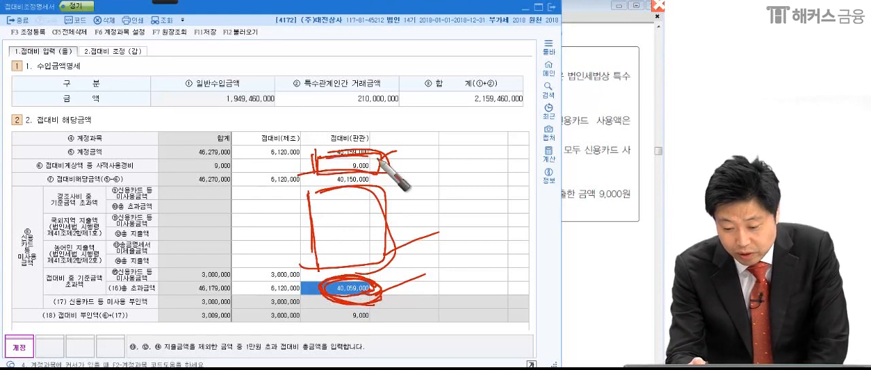
left_click_drag(401, 158, 382, 166)
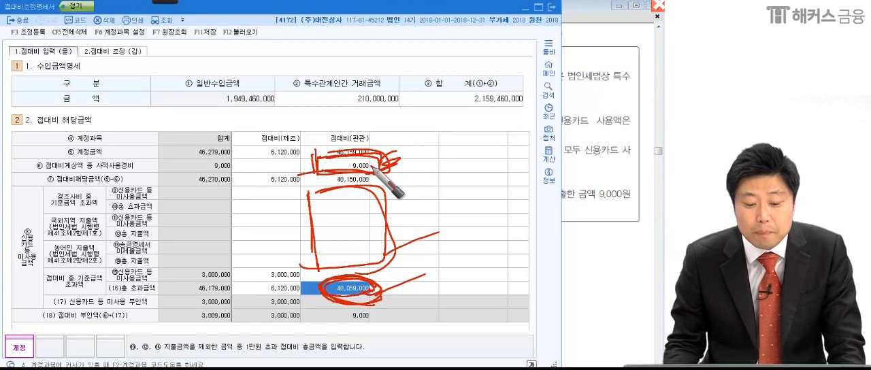
key("Escape")
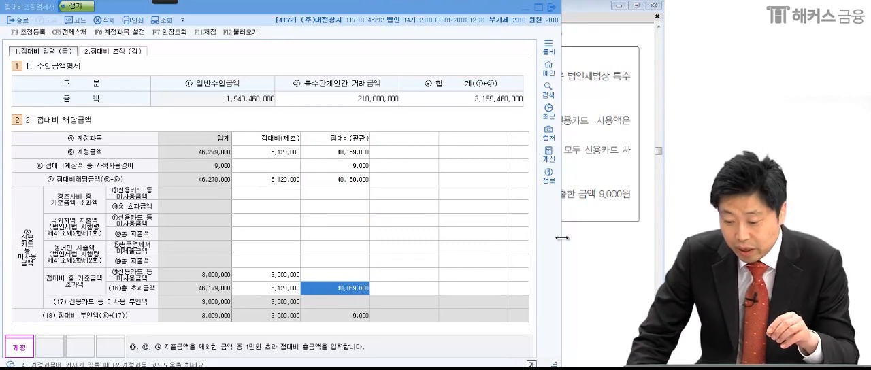
Switch to the PDF in Adobe Reader and mark the 9,000원 personal expense, its 1건 count and the 신용카드 미사용금액 note under 기타사항.
left_click(613, 234)
mouse_move(138, 2)
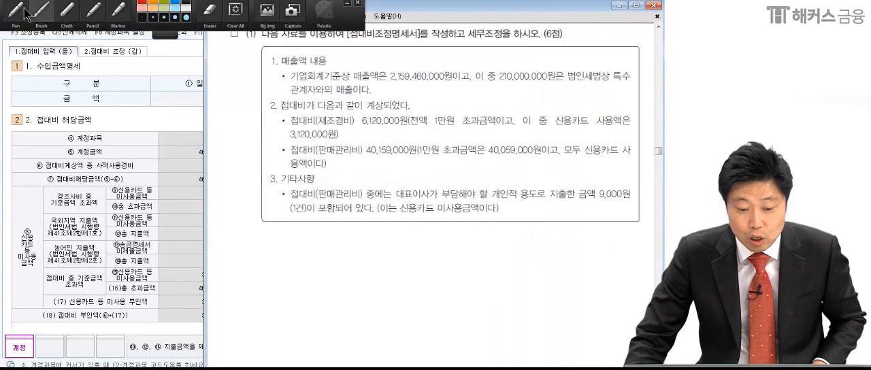
mouse_move(598, 185)
left_mouse_down()
mouse_move(623, 204)
mouse_move(643, 197)
left_mouse_up()
left_click_drag(282, 195, 564, 200)
left_click_drag(272, 222, 498, 215)
left_click_drag(378, 224, 504, 218)
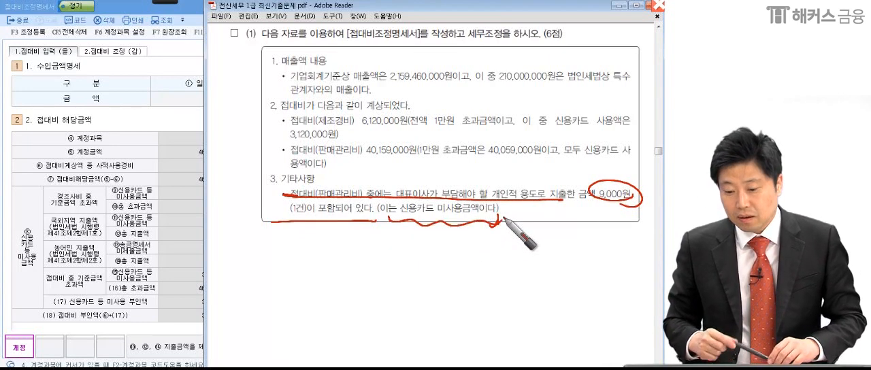
left_click_drag(300, 222, 286, 217)
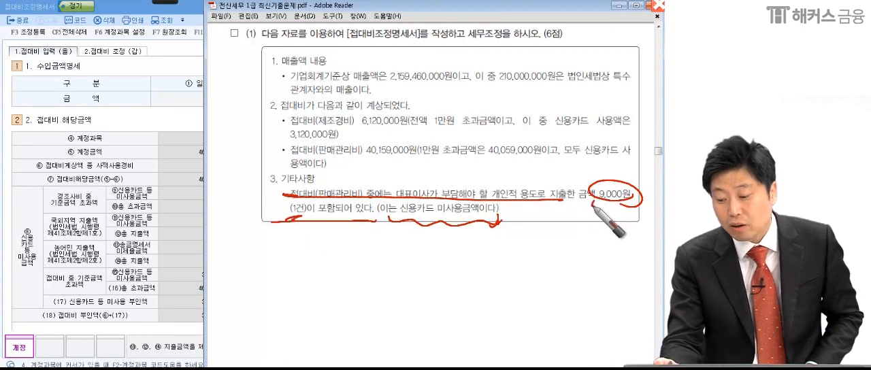
mouse_move(607, 207)
left_mouse_down()
mouse_move(638, 202)
mouse_move(645, 184)
mouse_move(636, 225)
left_mouse_up()
key("Escape")
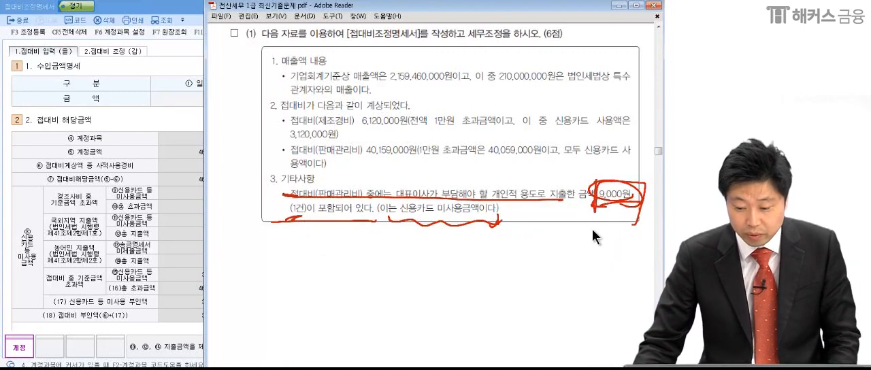
Switch to KcLep and mark the 접대비(판관) (16)총 초과금액 with a bracketed X, and circle the 사적사용경비 amount.
left_click(175, 240)
left_click(344, 291)
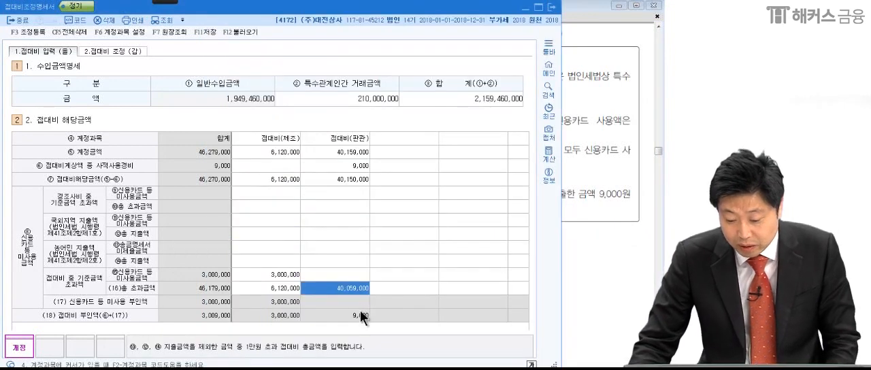
left_click(165, 2)
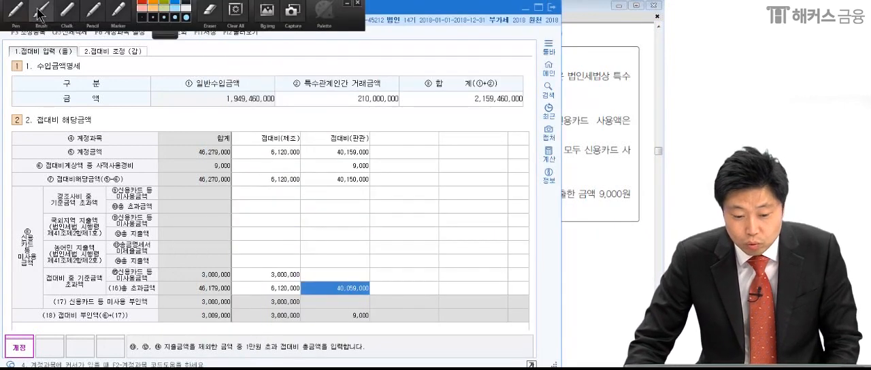
left_click(17, 12)
left_click_drag(367, 271, 379, 297)
mouse_move(404, 264)
left_mouse_down()
mouse_move(393, 297)
mouse_move(424, 291)
left_mouse_up()
left_click_drag(428, 274, 399, 293)
left_click_drag(444, 264, 433, 304)
left_click_drag(317, 300, 479, 325)
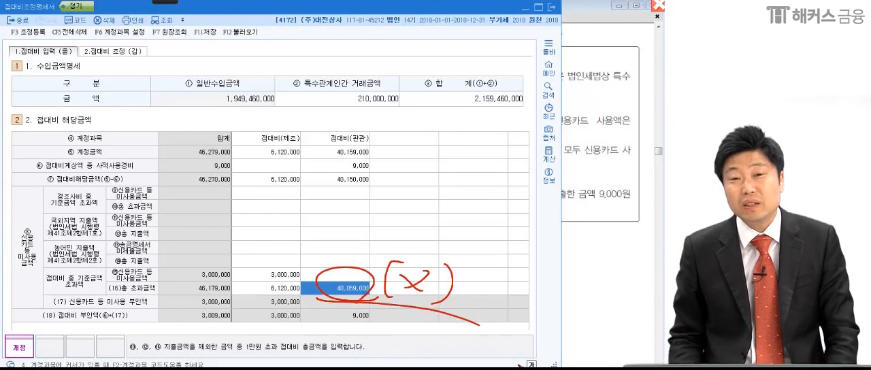
mouse_move(342, 163)
left_mouse_down()
mouse_move(375, 163)
mouse_move(332, 193)
left_mouse_up()
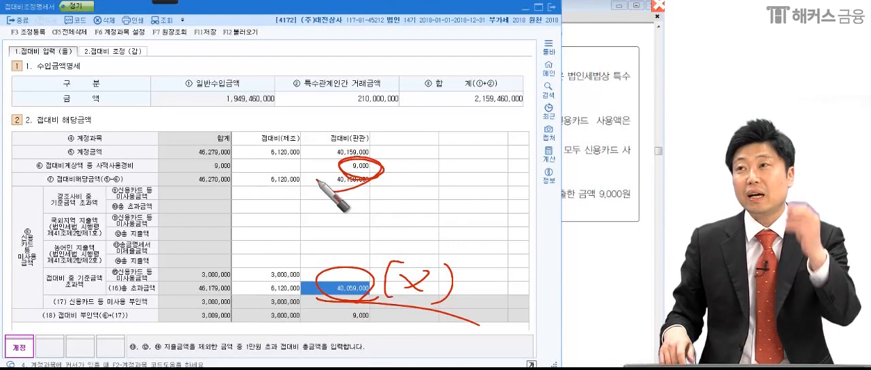
left_click_drag(306, 158, 305, 176)
mouse_move(304, 155)
left_mouse_down()
mouse_move(363, 154)
mouse_move(292, 172)
left_mouse_up()
mouse_move(378, 291)
left_mouse_down()
mouse_move(321, 274)
mouse_move(347, 303)
mouse_move(381, 286)
mouse_move(391, 331)
left_mouse_up()
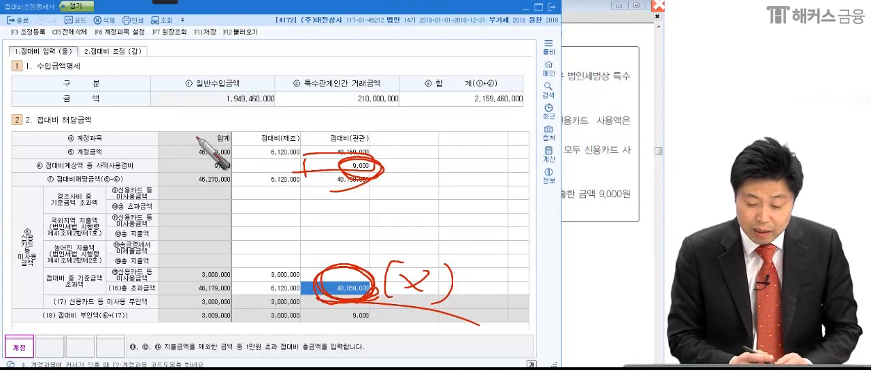
Mark the (16)총 초과금액 row across 접대비(제조) and 접대비(판관) and the 을 form label, then clear all marks.
left_click_drag(103, 297, 170, 298)
left_click_drag(249, 296, 301, 295)
left_click_drag(251, 285, 315, 278)
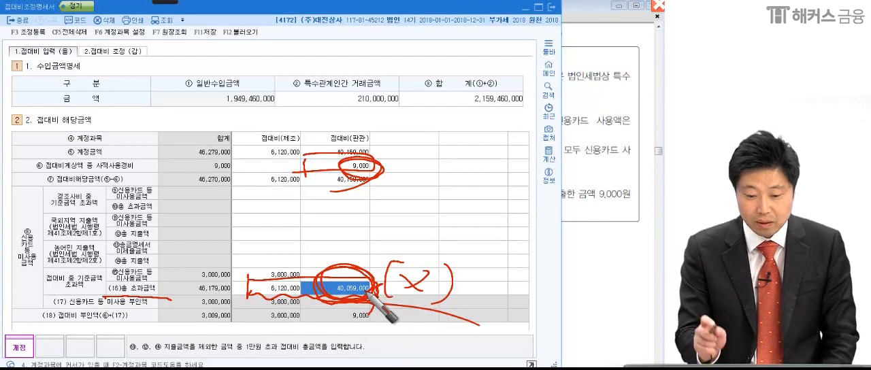
left_click_drag(76, 44, 69, 69)
left_click_drag(395, 133, 350, 317)
key("Escape")
Open the 접대비 조정 (갑) form and return to the problem PDF in Adobe Reader.
left_click(118, 47)
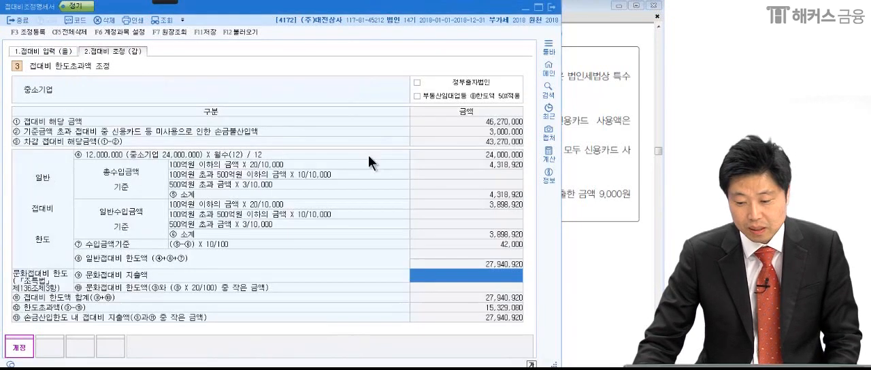
key("alt+Tab")
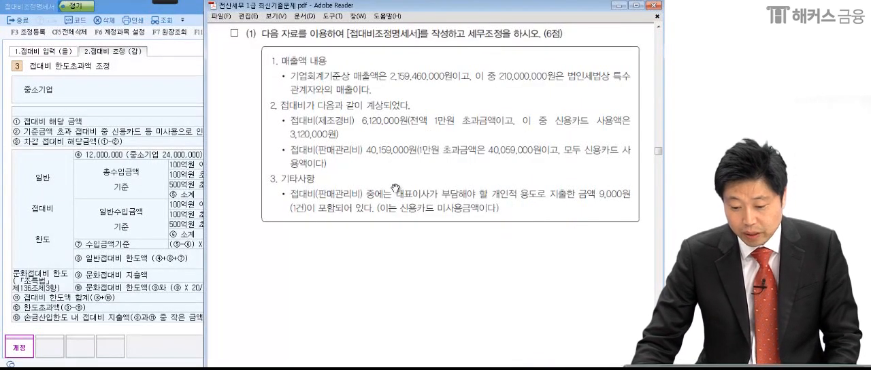
Switch to KcLep and mark the ⑨ 문화접대비 지출액 field, the (갑) form label and the ⑫ 한도초과액 amount with the pen.
left_click(160, 87)
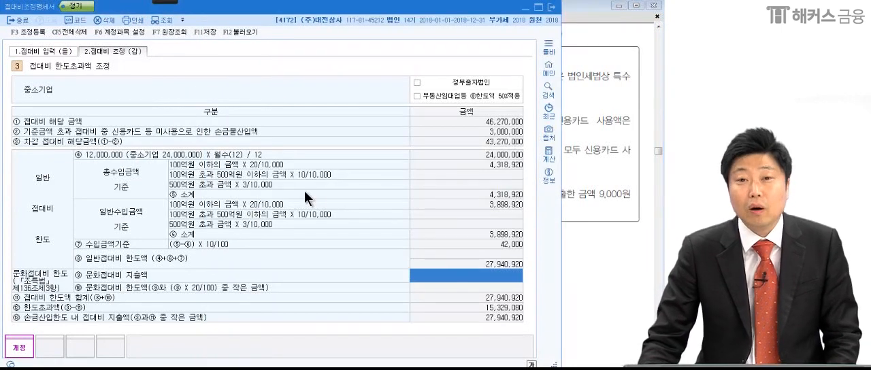
left_click(170, 2)
left_click(117, 12)
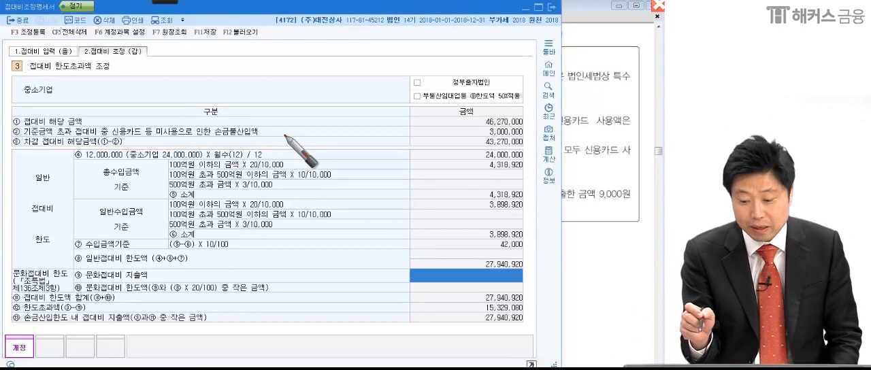
left_click_drag(526, 279, 560, 273)
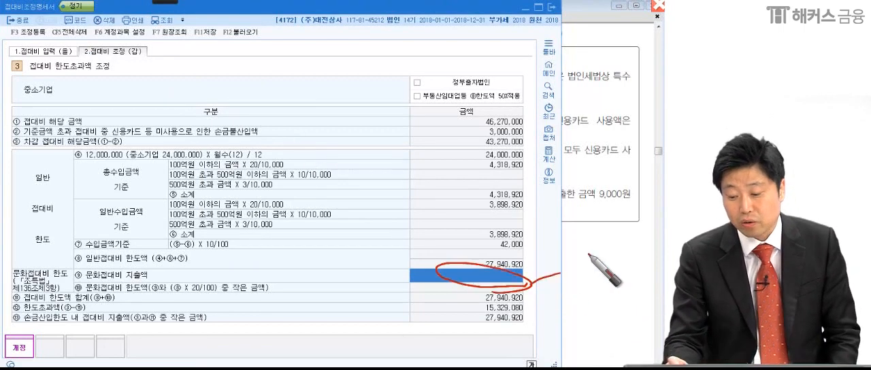
mouse_move(136, 60)
left_mouse_down()
mouse_move(158, 42)
mouse_move(126, 82)
left_mouse_up()
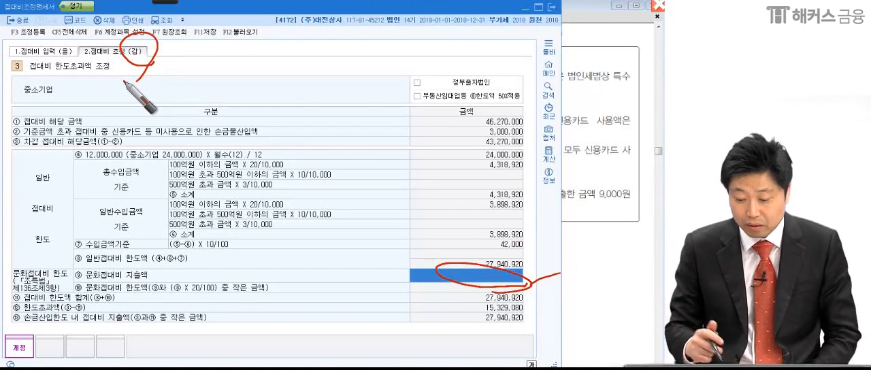
left_click_drag(455, 299, 455, 314)
mouse_move(455, 305)
left_mouse_down()
mouse_move(530, 314)
mouse_move(604, 285)
left_mouse_up()
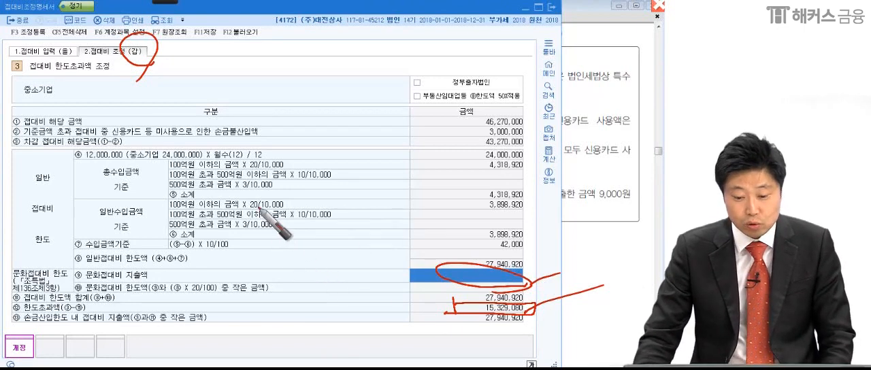
Open 조정 등록 for the 접대비조정명세서, mark the suggested adjustment items with the pen, and clear the marks.
left_click(35, 30)
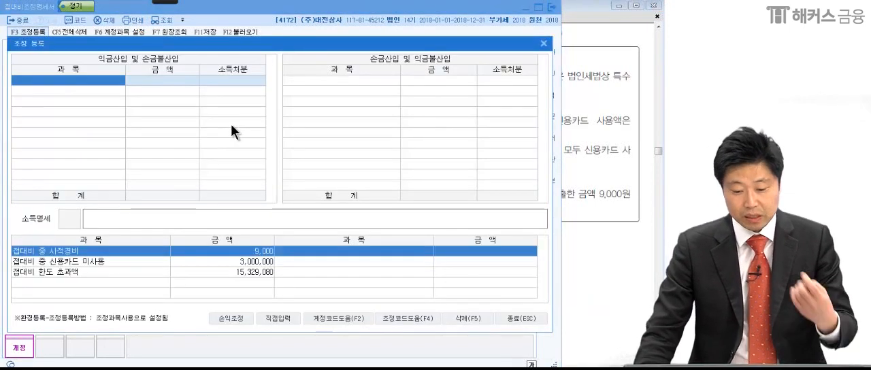
mouse_move(175, 3)
left_click(21, 12)
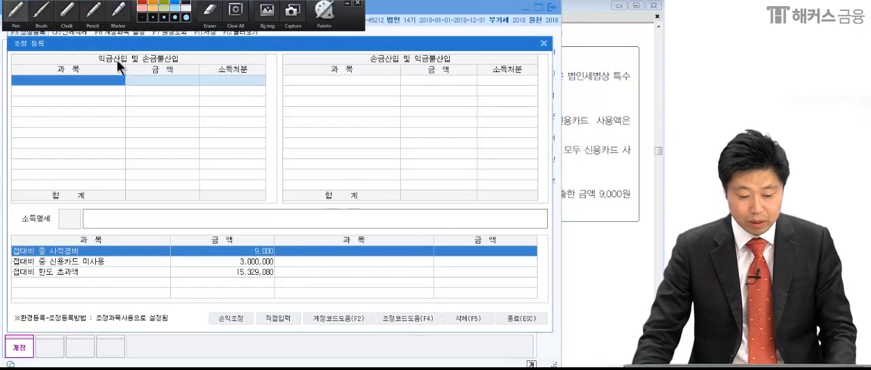
left_click_drag(8, 243, 8, 263)
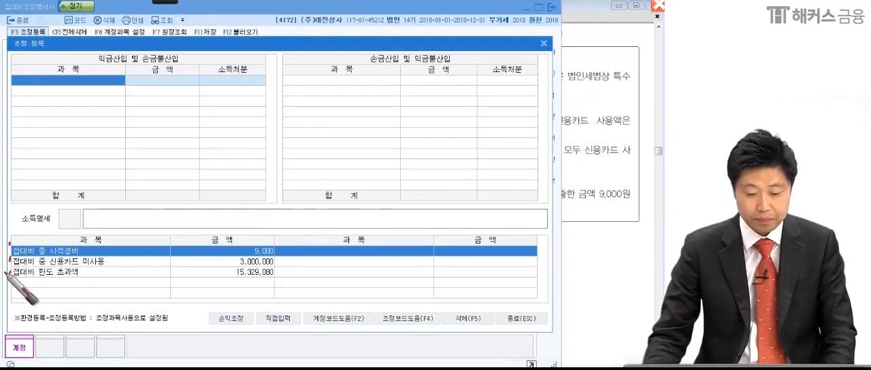
key("Escape")
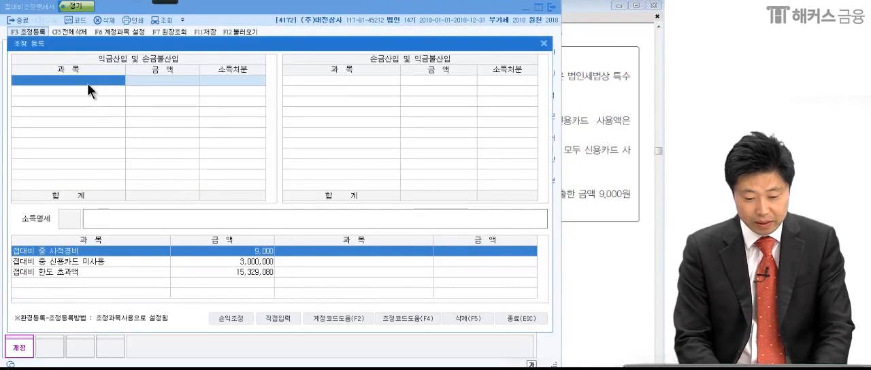
Register 접대비중 개인적경비 under 익금산입 및 손금불산입 with 9,000 and 소득처분 상여.
type("사적")
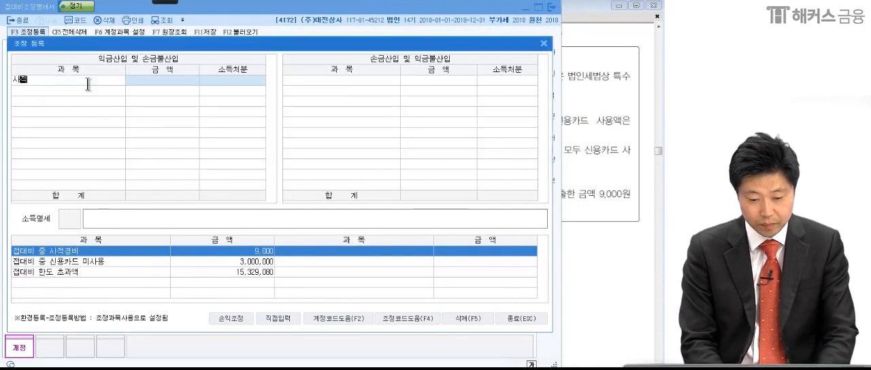
key("Return")
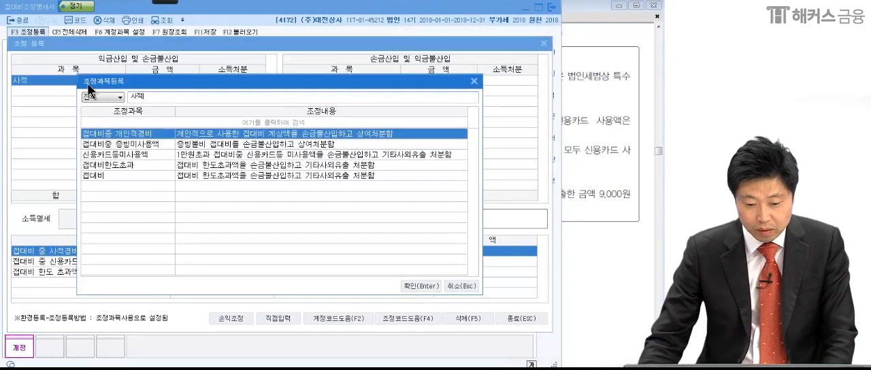
double_click(125, 135)
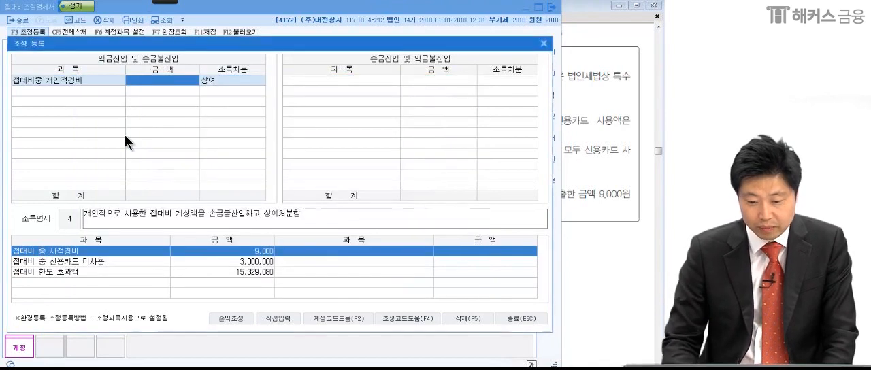
type("9000")
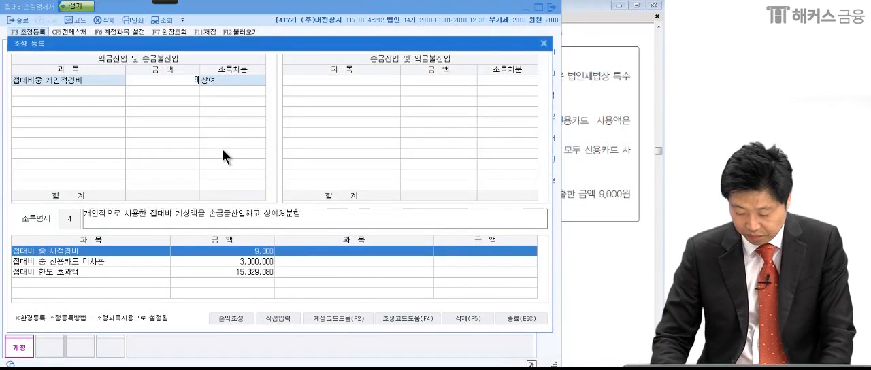
key("Return")
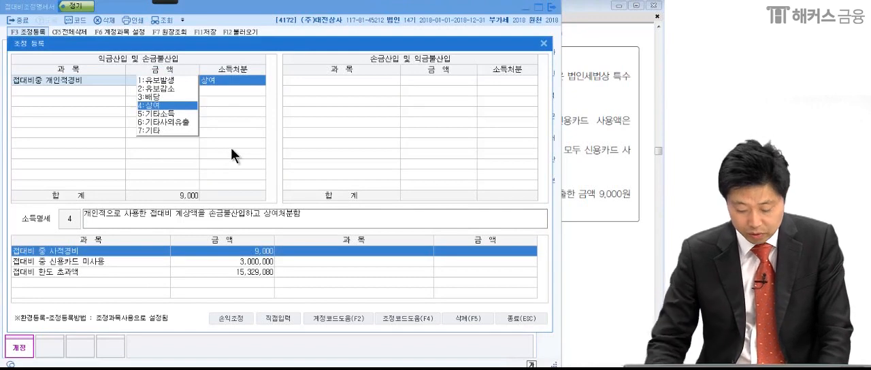
key("Return")
Register 신용카드등미사용액 under 익금산입 및 손금불산입 with 3,000,000 and 소득처분 기타사외유출.
left_click(66, 95)
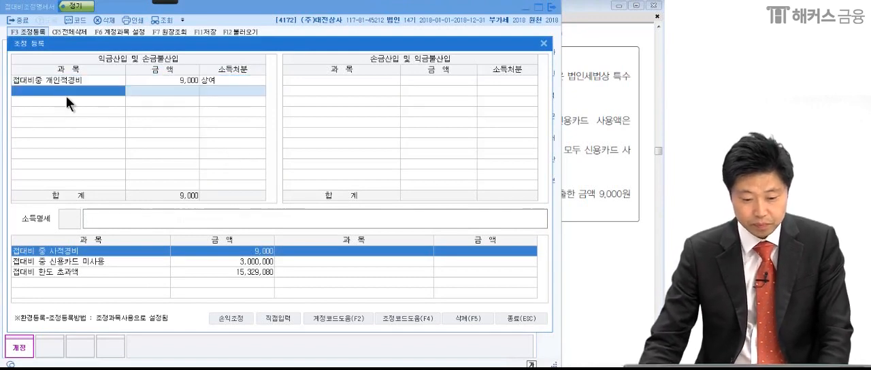
type("신용")
key("Return")
key("Return")
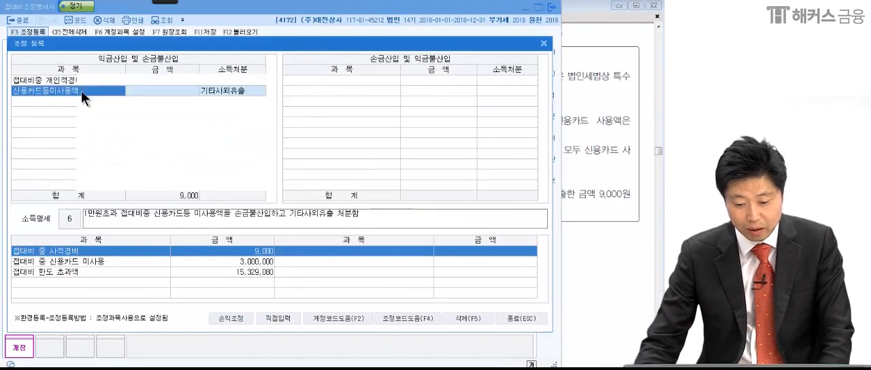
left_click(161, 94)
type("3000000")
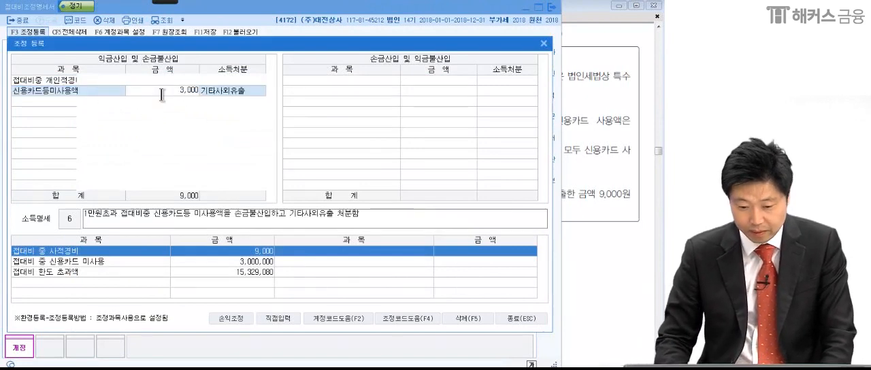
key("Return")
left_click(95, 91)
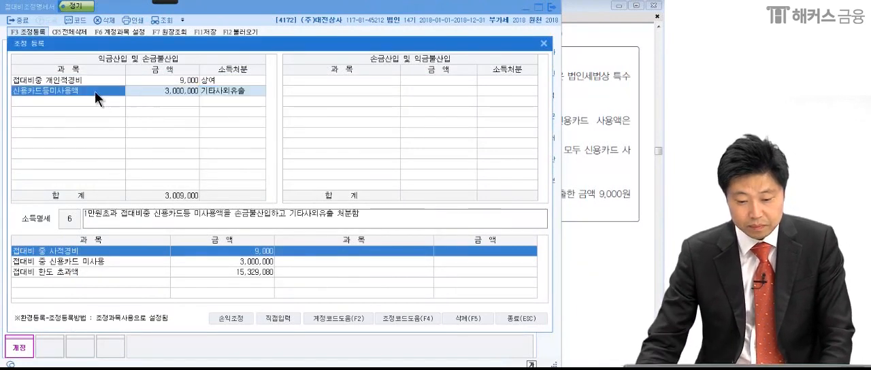
Circle the 익금산입 및 손금불산입 합계 and underline the suggested adjustment items with the pen, then clear the marks.
left_click(98, 97)
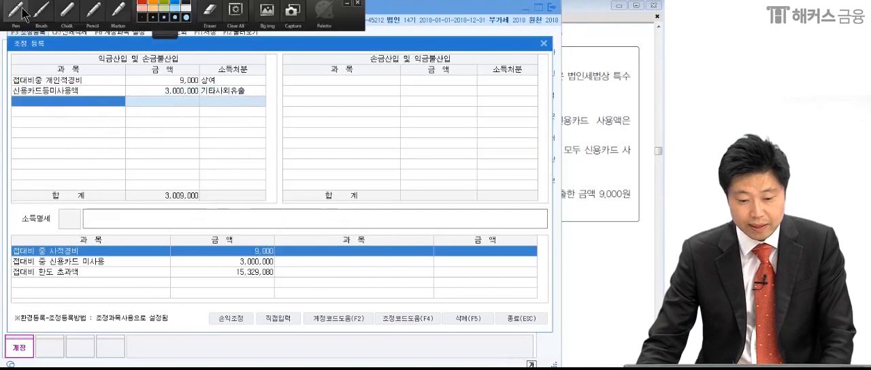
mouse_move(199, 183)
left_mouse_down()
mouse_move(200, 199)
mouse_move(272, 178)
left_mouse_up()
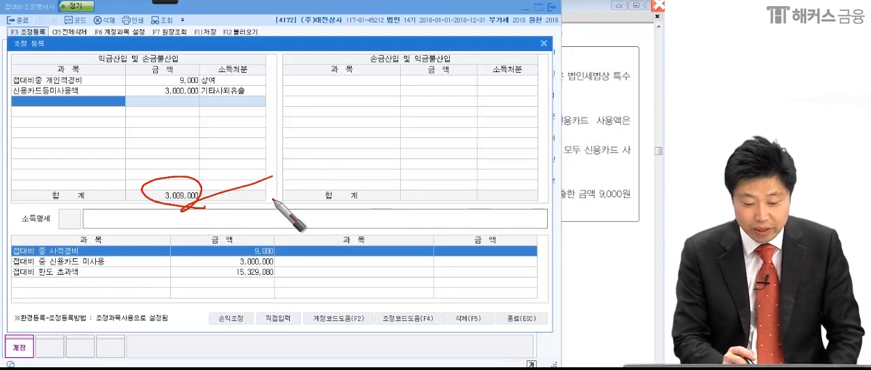
left_click_drag(12, 287, 298, 276)
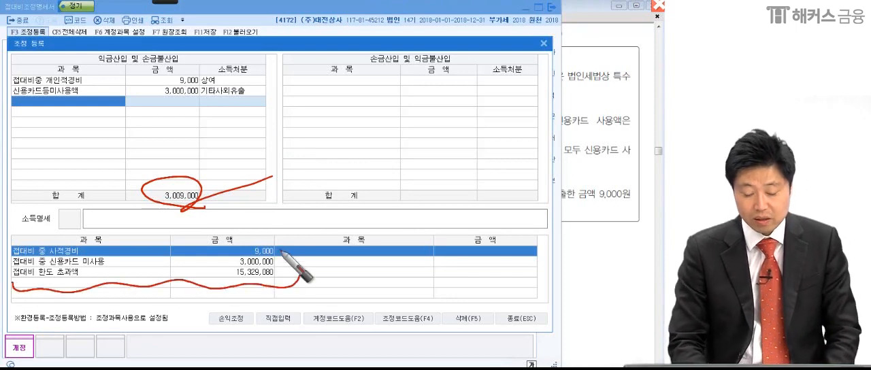
key("Escape")
Register 접대비한도초과 under 익금산입 및 손금불산입 with 15,329,080 and 소득처분 기타사외유출.
left_click(102, 105)
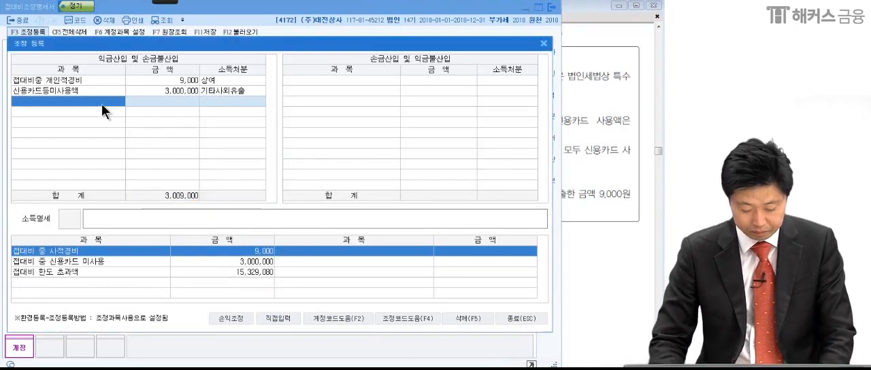
type("한도초")
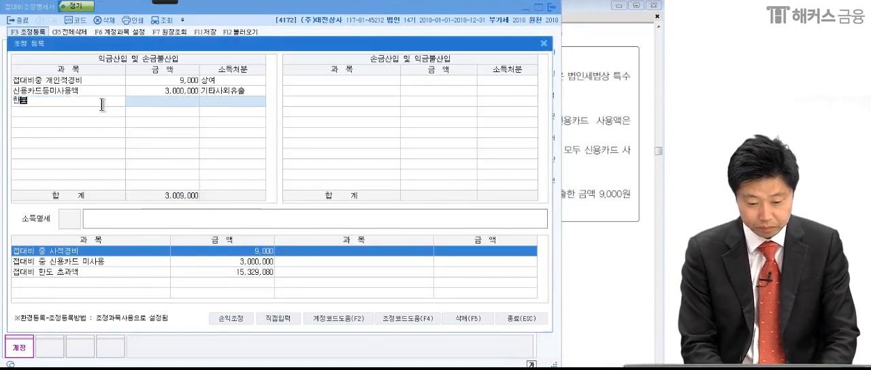
key("Return")
key("Return")
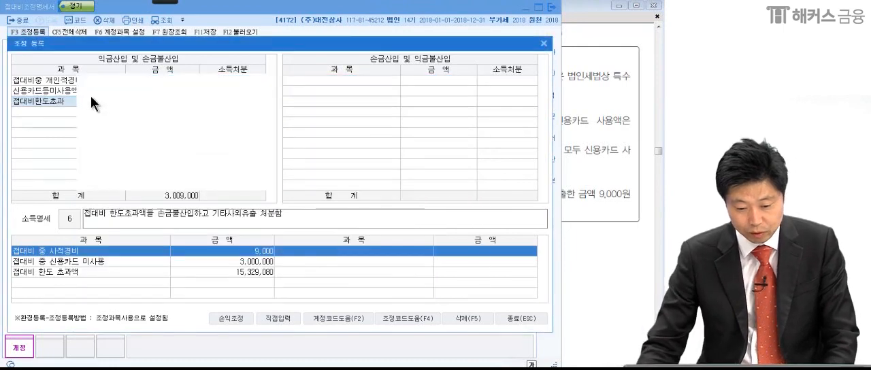
key("Return")
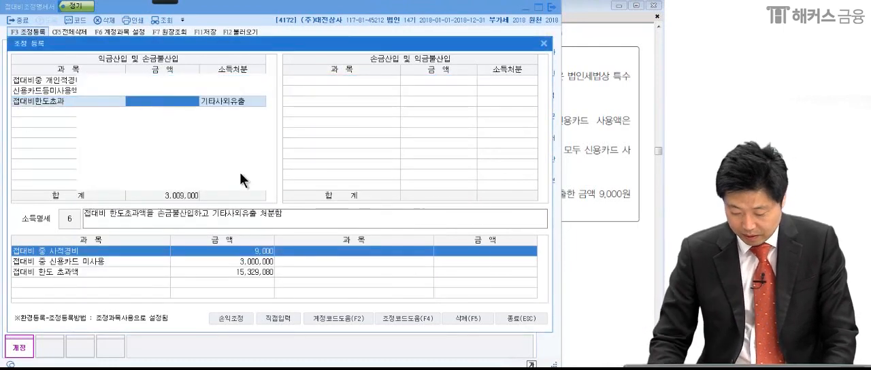
key("Return")
type("15,32")
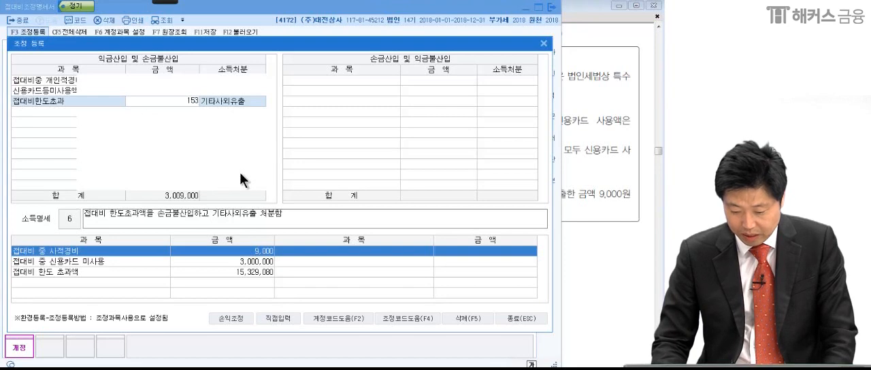
type("9,080")
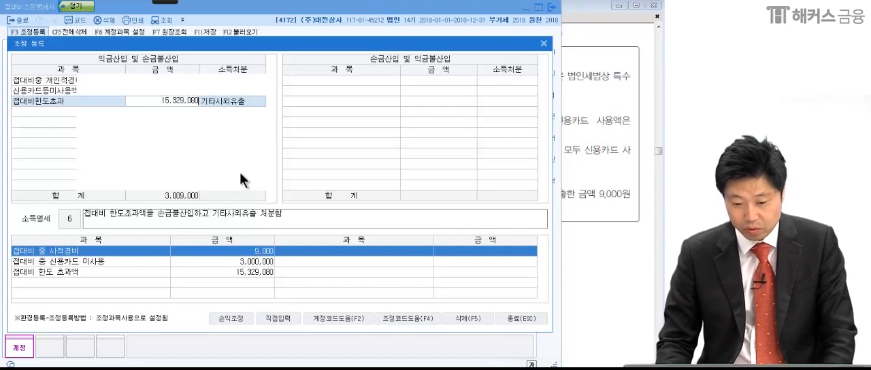
key("Return")
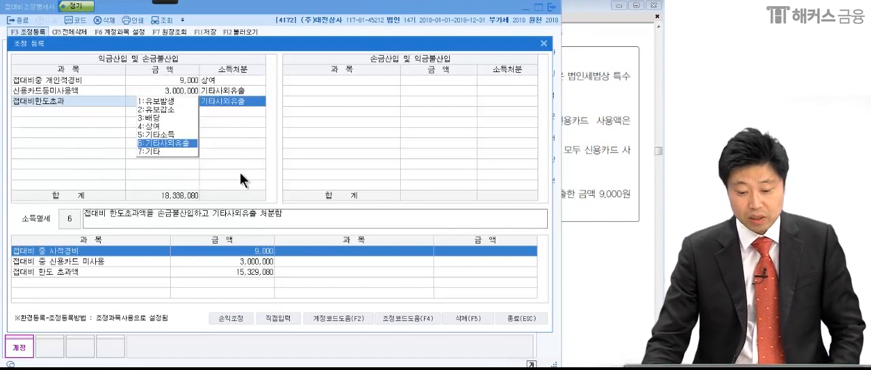
key("Return")
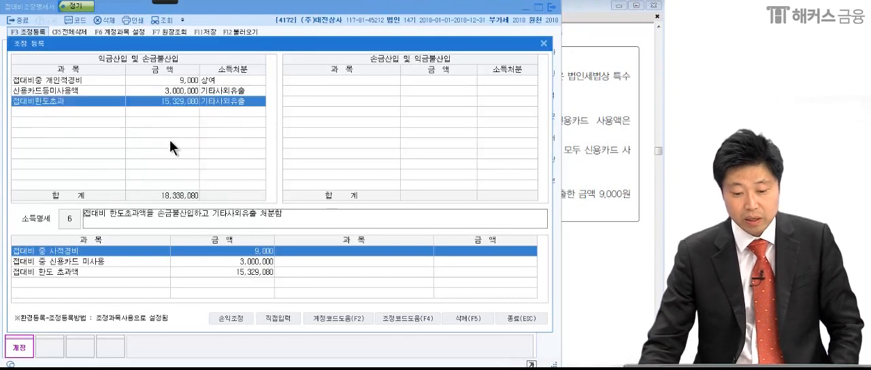
left_click(115, 111)
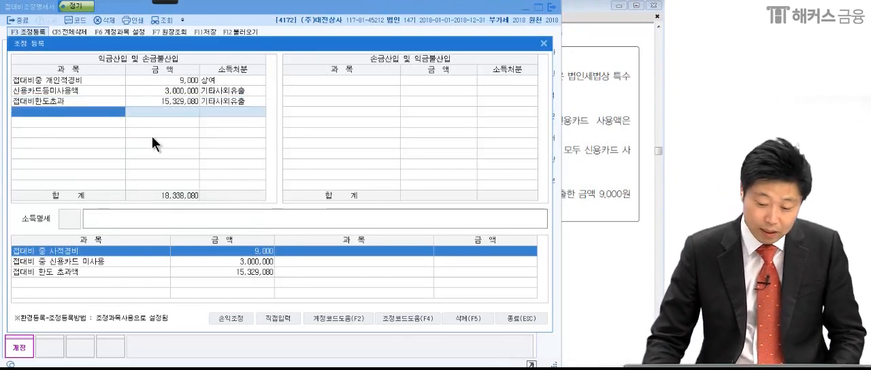
Close 조정 등록, save the 접대비조정명세서 and exit the form.
left_click(521, 318)
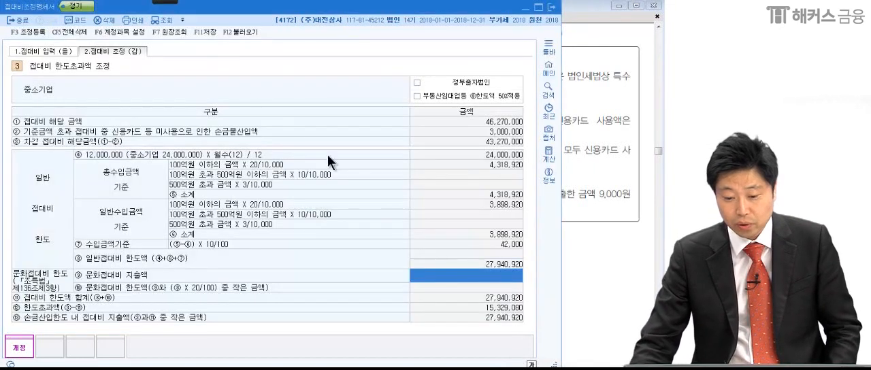
left_click(205, 32)
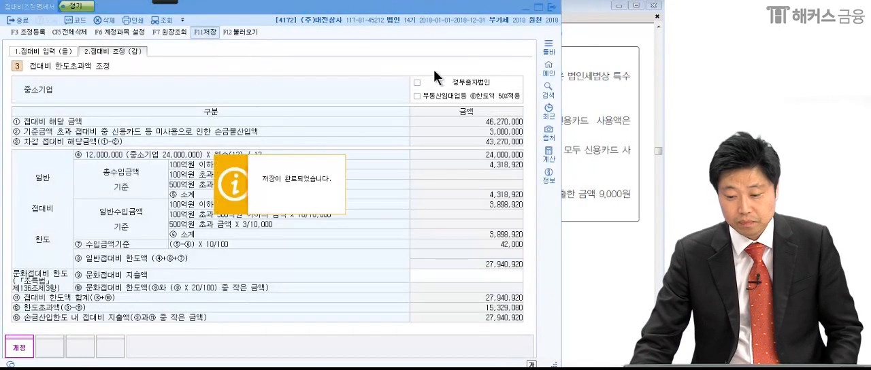
left_click(552, 7)
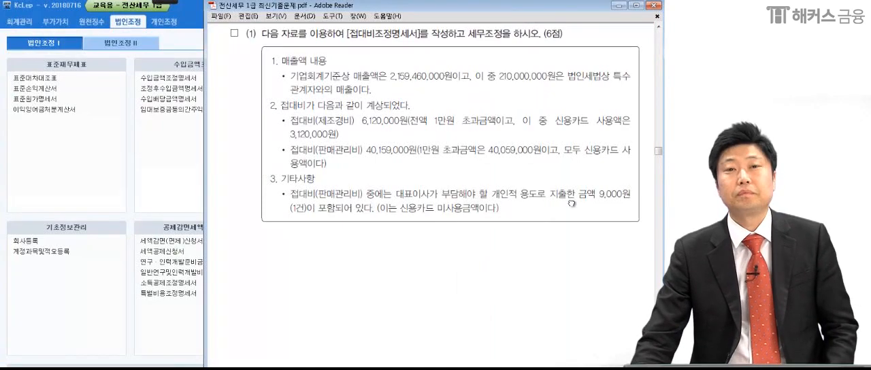
Underline the form name required by problem (2) in the exam PDF and open 가지급금등의인정이자조정명세서 in KcLep.
scroll(530, 257, "down", 5)
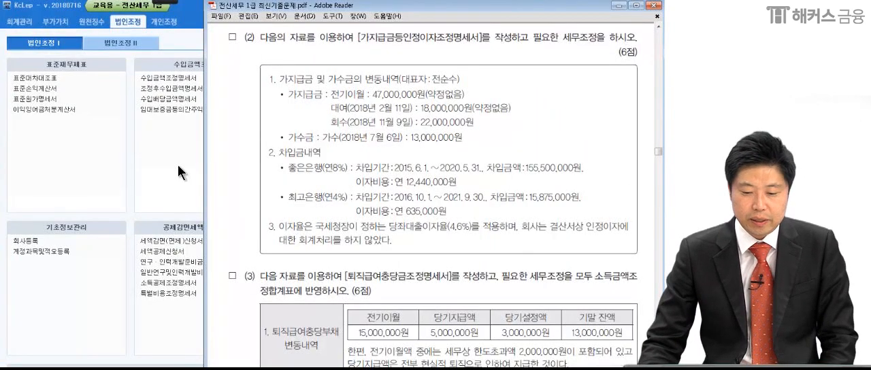
left_click(162, 3)
left_click(23, 19)
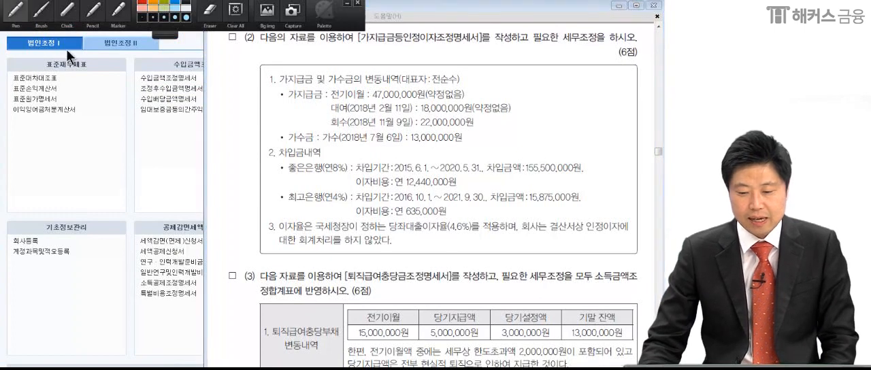
left_click_drag(343, 47, 484, 49)
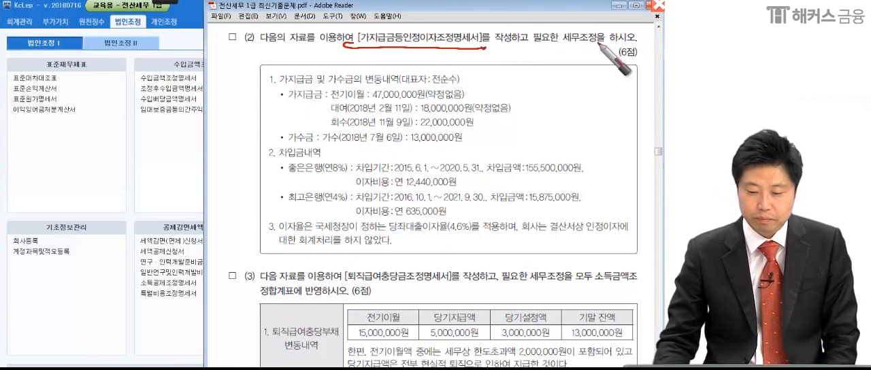
left_click(182, 160)
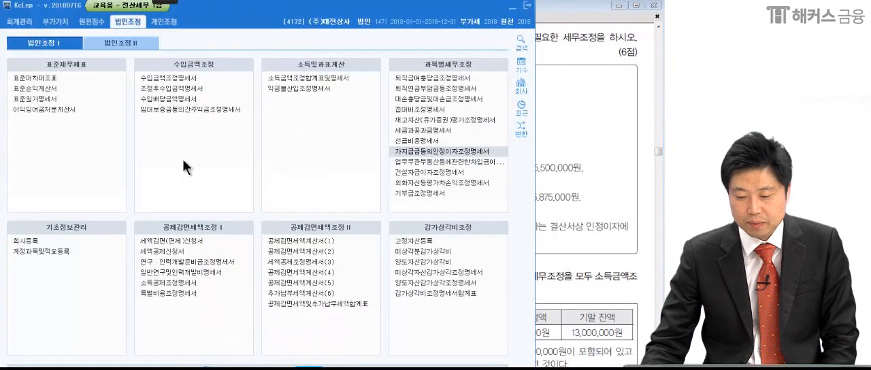
left_click(403, 149)
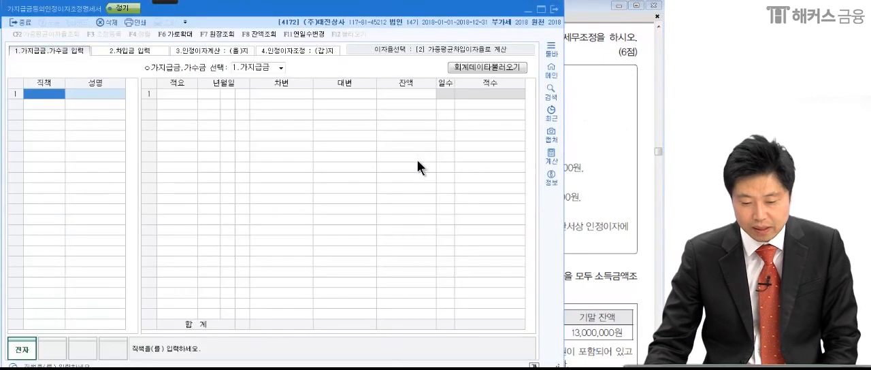
Return to problem (2) in the PDF and mark the 대표자, the 가지급금 전기이월, 대여 and 회수 entries, and the 가수금 entry with the pen.
left_click(609, 180)
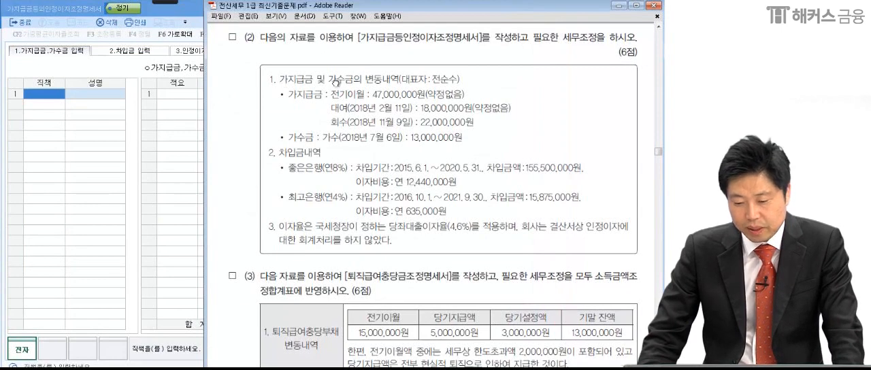
mouse_move(165, 3)
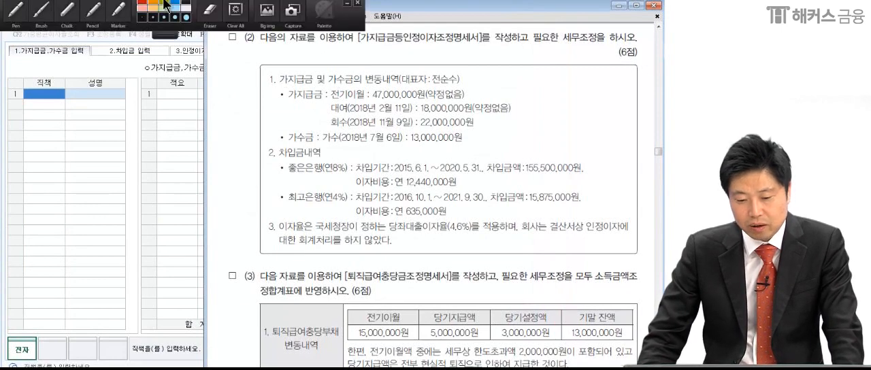
left_click(21, 11)
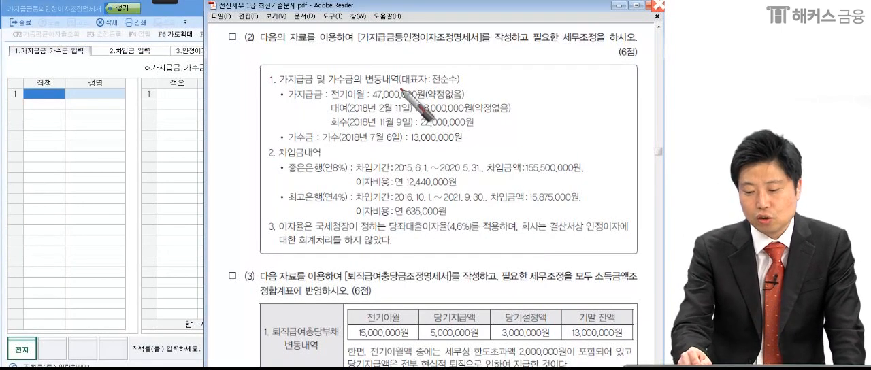
left_click_drag(400, 84, 426, 80)
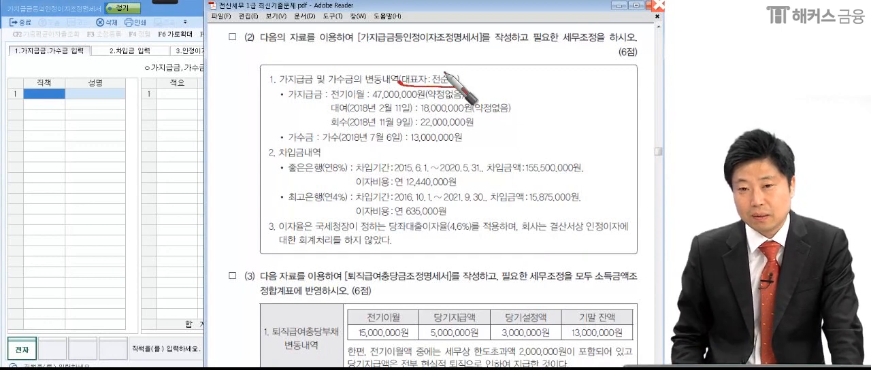
left_click_drag(276, 104, 275, 109)
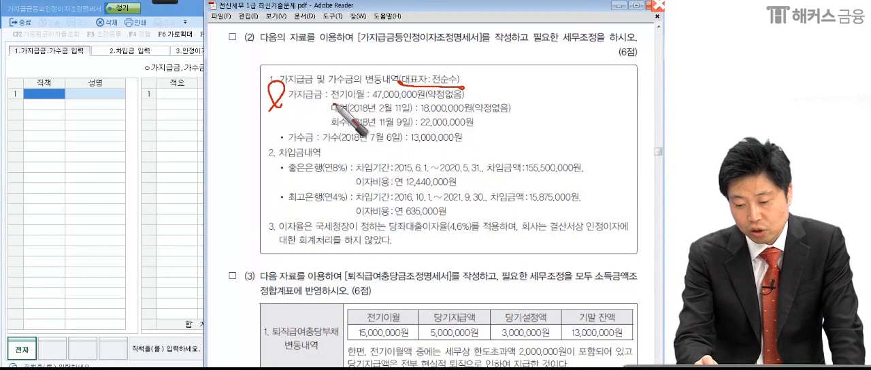
left_click_drag(321, 102, 364, 101)
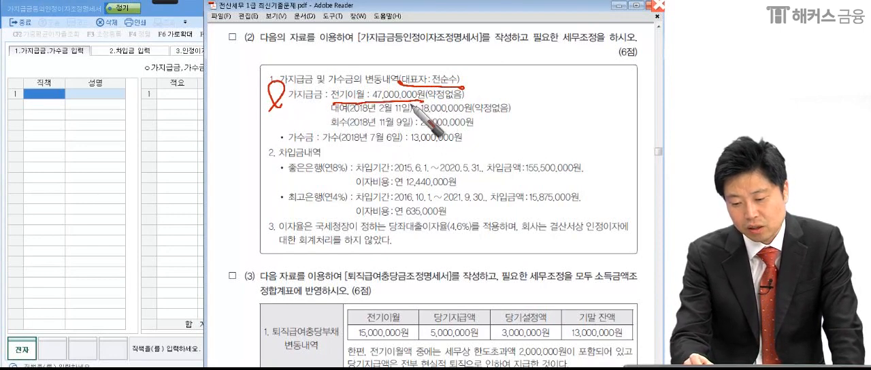
left_click_drag(334, 115, 413, 113)
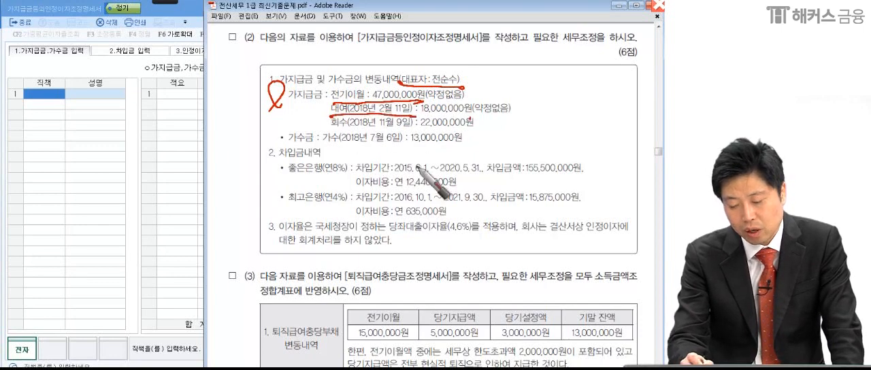
left_click_drag(333, 128, 414, 126)
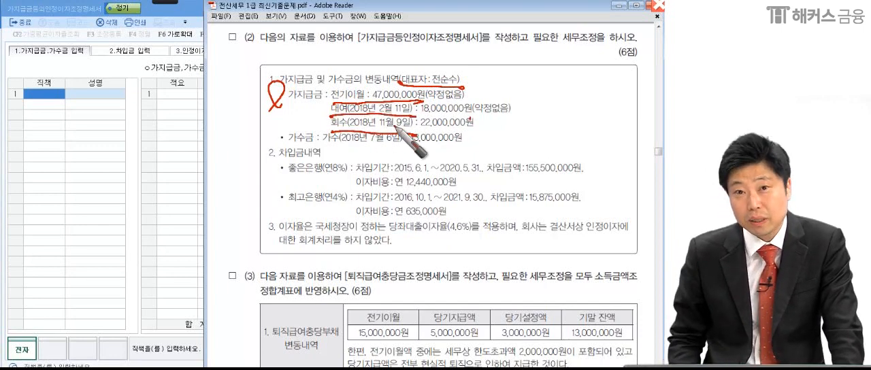
left_click_drag(286, 124, 275, 160)
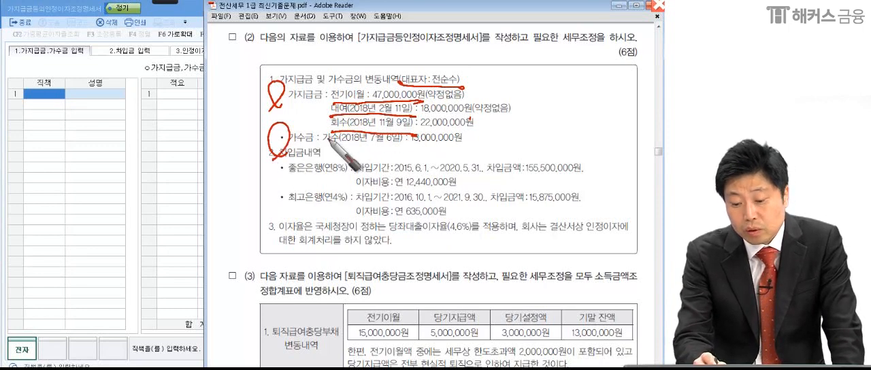
left_click_drag(323, 148, 471, 146)
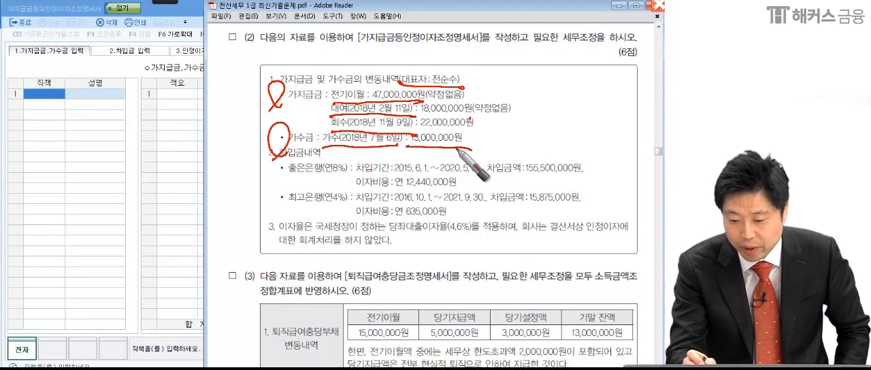
Circle both 약정없음 notes on the 가지급금 entries and box the 가수금 line with the pen.
left_click_drag(331, 106, 367, 108)
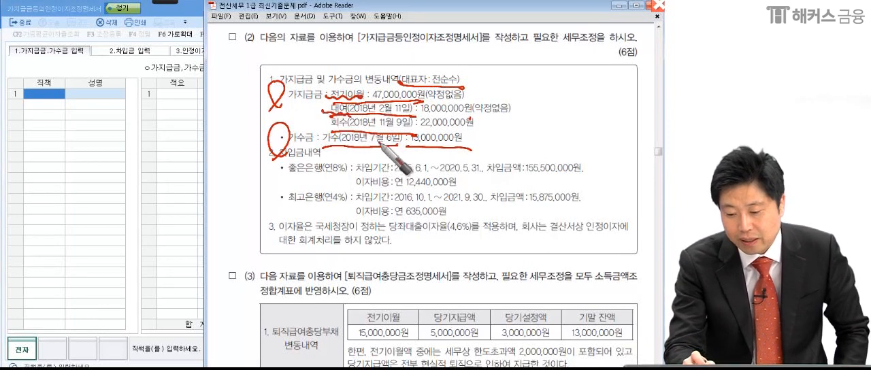
mouse_move(480, 94)
left_mouse_down()
mouse_move(476, 102)
mouse_move(437, 92)
mouse_move(491, 88)
mouse_move(473, 115)
mouse_move(529, 103)
left_mouse_up()
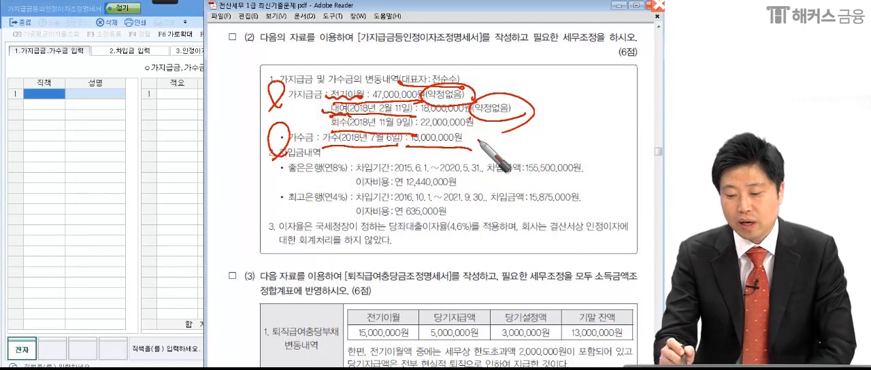
left_click_drag(476, 90, 495, 84)
left_click_drag(535, 109, 561, 98)
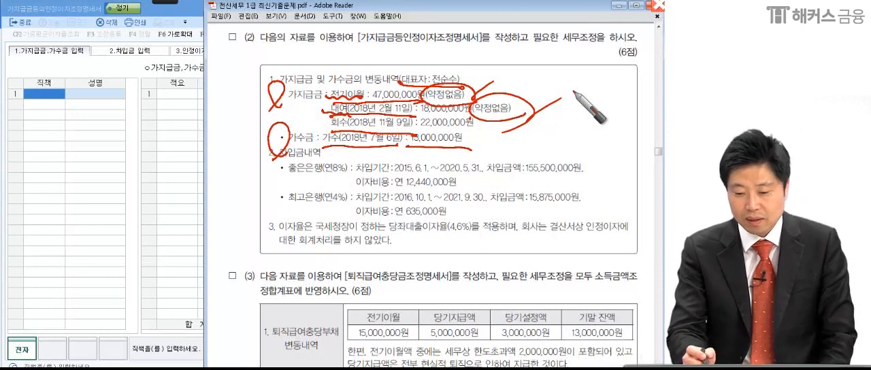
left_click_drag(279, 107, 325, 103)
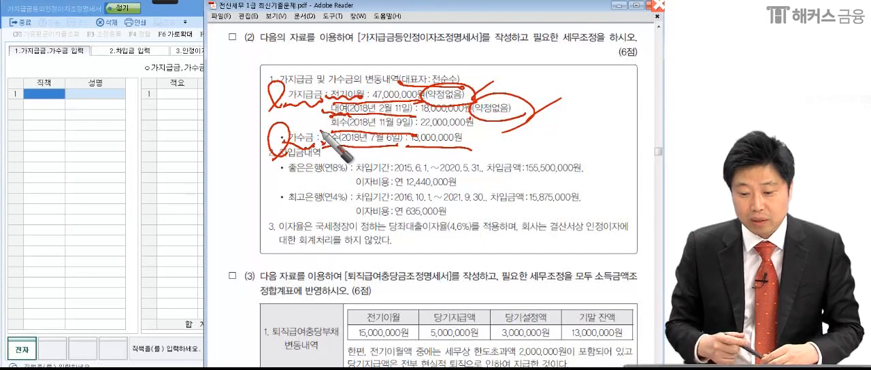
mouse_move(255, 144)
left_mouse_down()
mouse_move(331, 131)
mouse_move(478, 149)
mouse_move(248, 139)
left_mouse_up()
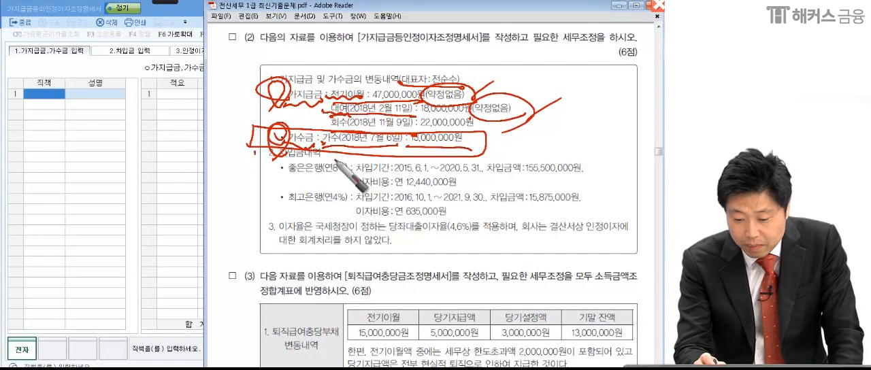
Bracket the 차입금내역, box 당좌대출이자율(4.6%) and underline the note on unrecorded 인정이자 with the pen, then clear the marks.
left_click_drag(281, 169, 279, 222)
mouse_move(576, 147)
left_mouse_down()
mouse_move(593, 186)
mouse_move(567, 216)
left_mouse_up()
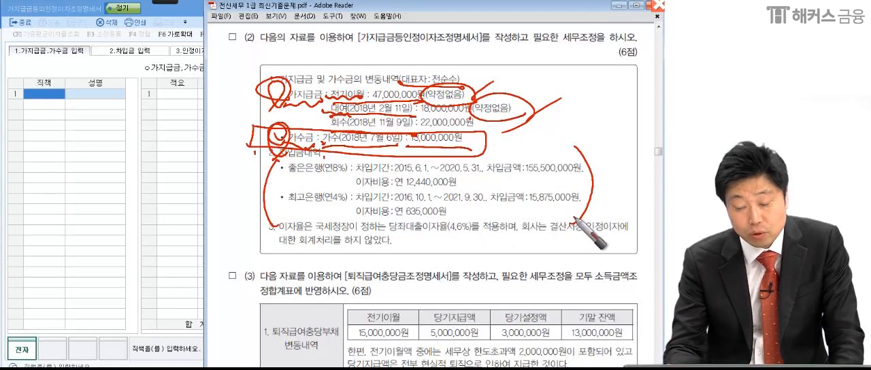
left_click_drag(277, 237, 302, 234)
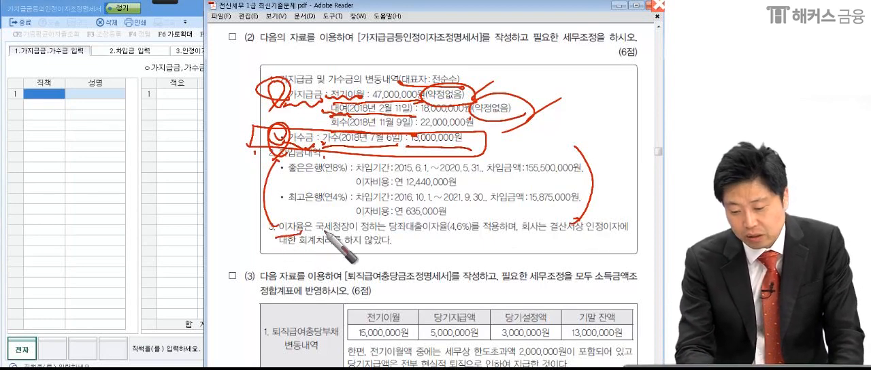
left_click(314, 231)
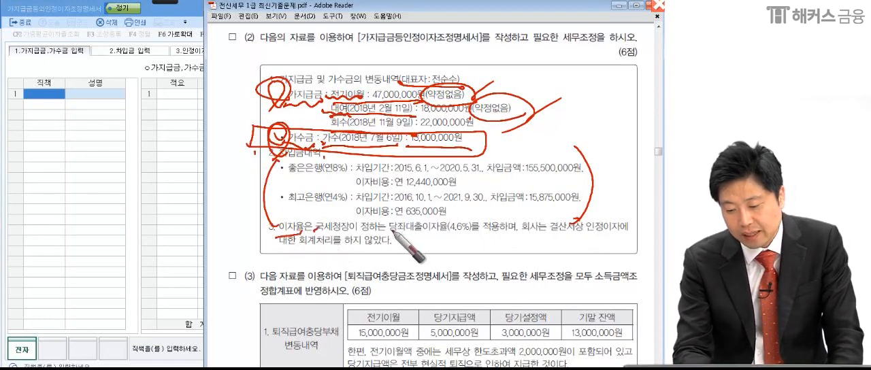
mouse_move(380, 236)
left_mouse_down()
mouse_move(477, 233)
mouse_move(420, 222)
mouse_move(473, 231)
mouse_move(451, 236)
left_mouse_up()
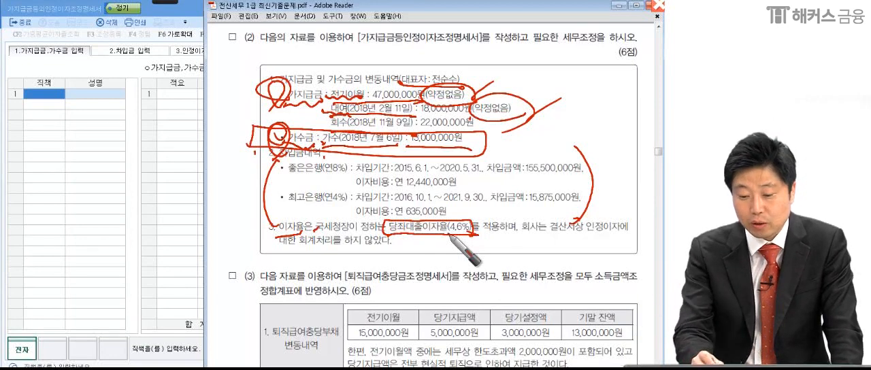
left_click_drag(386, 221, 383, 244)
mouse_move(386, 221)
left_mouse_down()
mouse_move(433, 215)
mouse_move(384, 236)
left_mouse_up()
left_click_drag(274, 230, 327, 234)
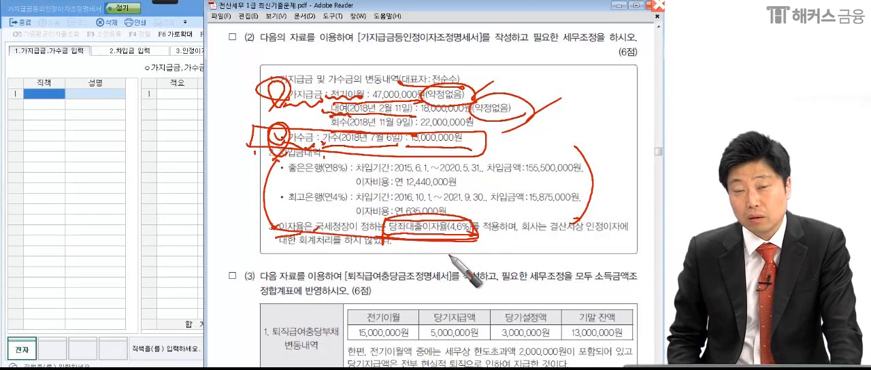
left_click_drag(520, 236, 573, 233)
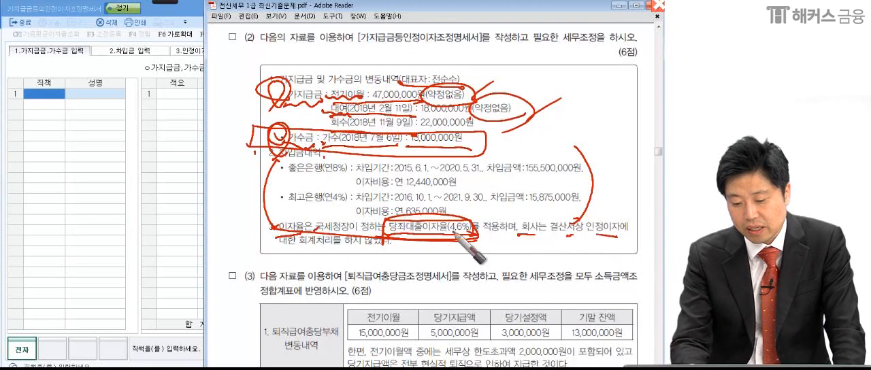
left_click_drag(286, 247, 395, 249)
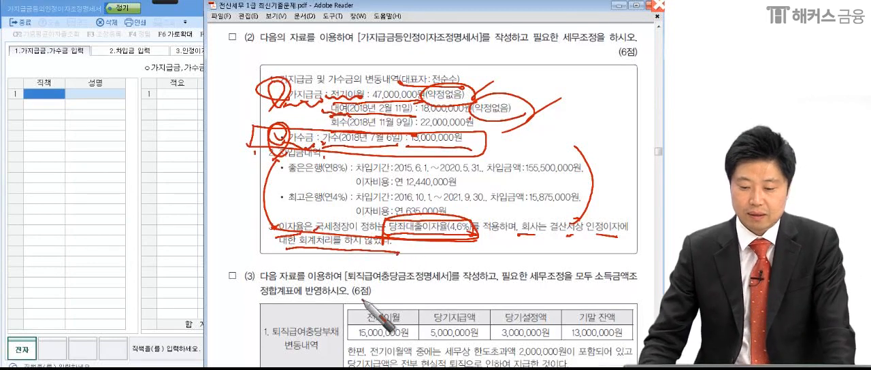
key("Escape")
Load the 대표자's 가지급금 entries into the form from the accounting data, using account 0134 and 적요번호 지급 1, 회수 4.
left_click(41, 97)
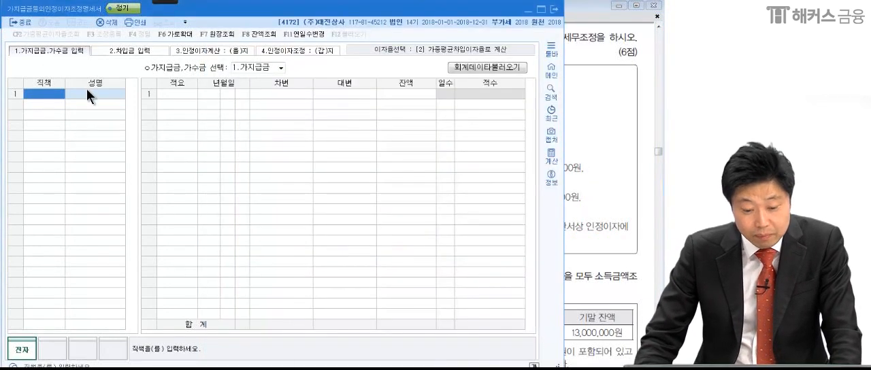
left_click(583, 116)
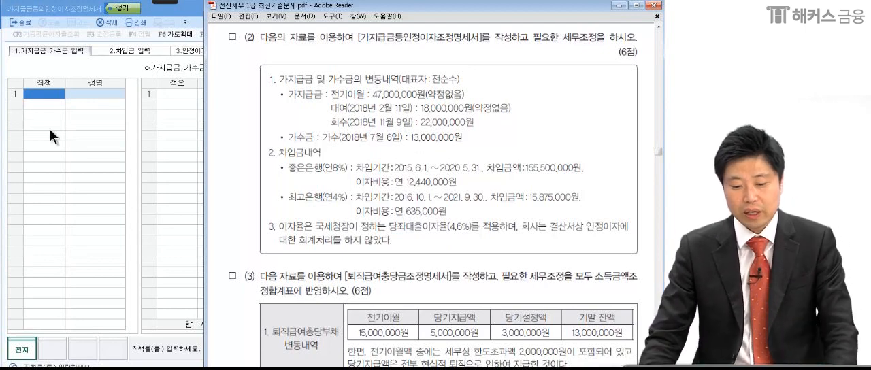
left_click(37, 88)
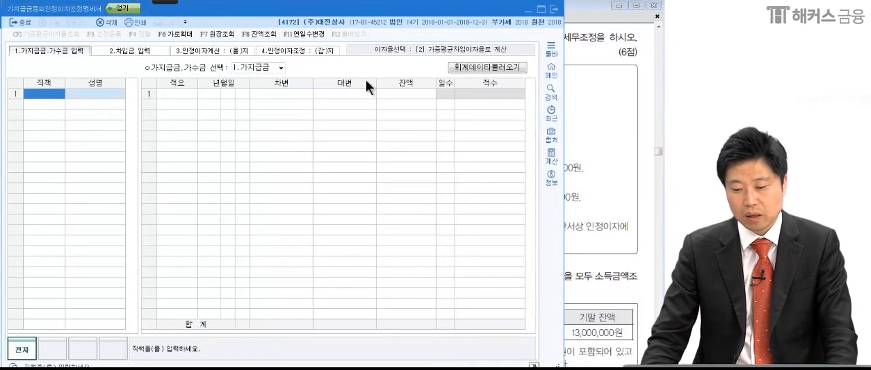
left_click(478, 67)
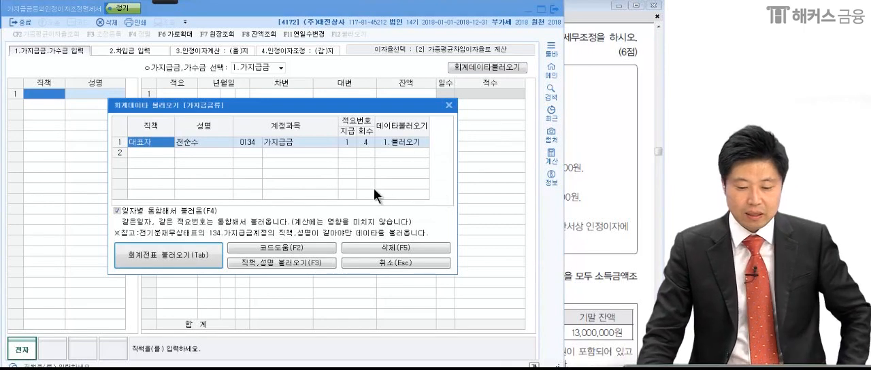
left_click(196, 142)
left_click(251, 143)
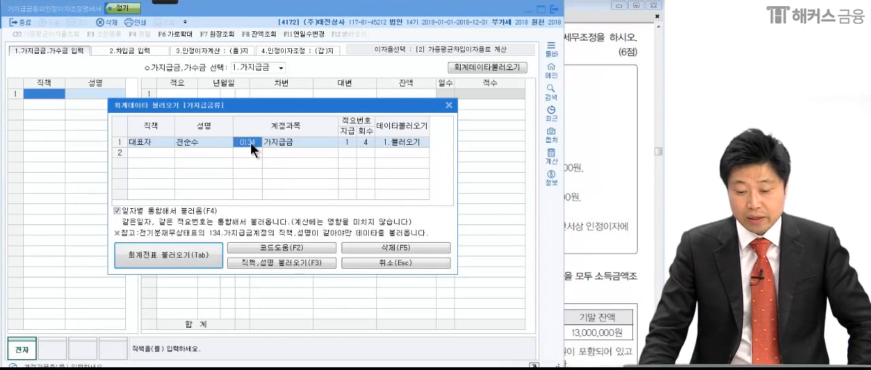
left_click(362, 142)
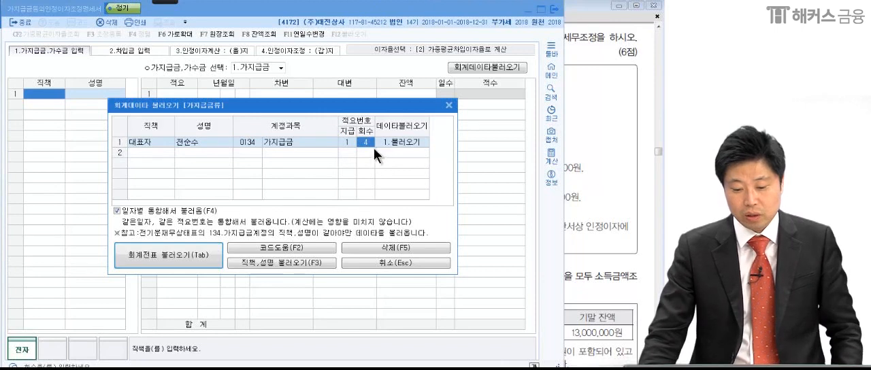
left_click(189, 254)
left_click(349, 221)
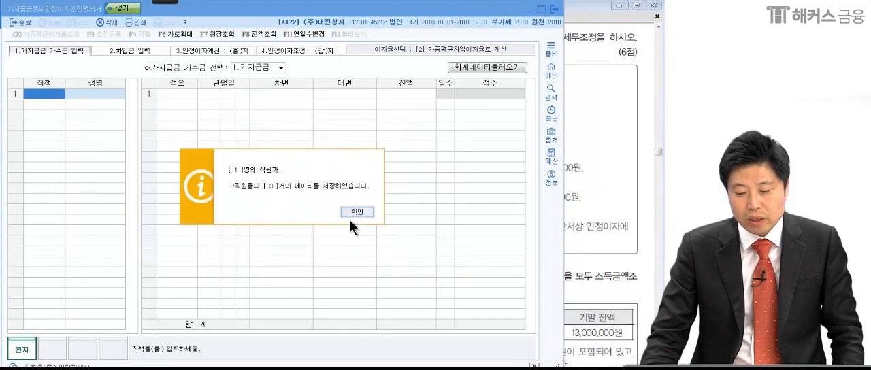
left_click(353, 214)
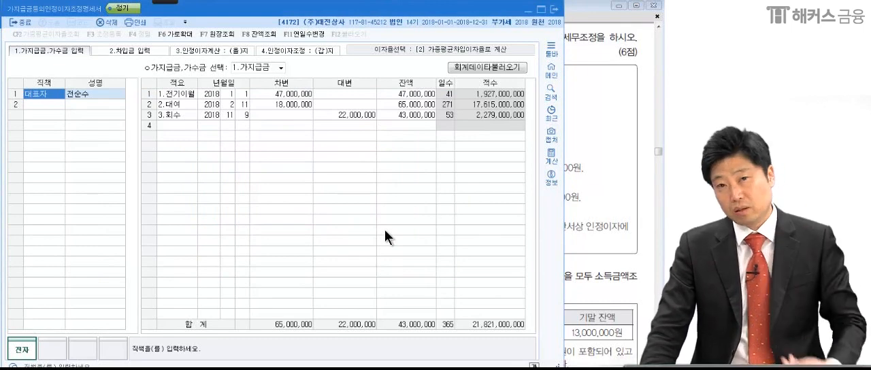
Check the 대표자's 가지급금 entries for 전기이월, 대여 and 회수 against problem (2) in the PDF.
left_click(295, 93)
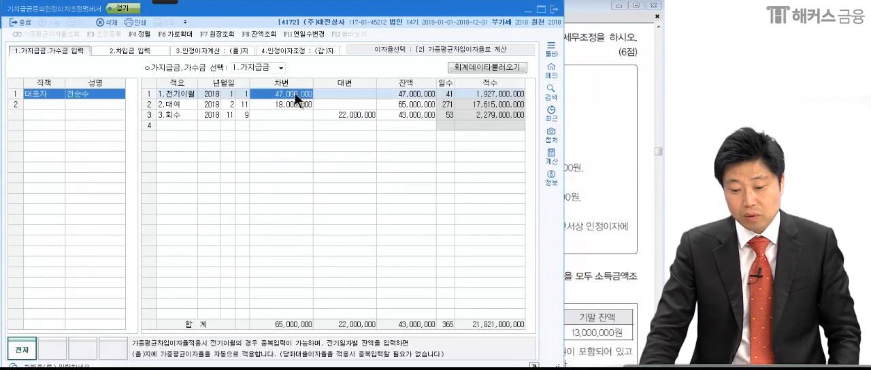
left_click(290, 103)
left_click(340, 115)
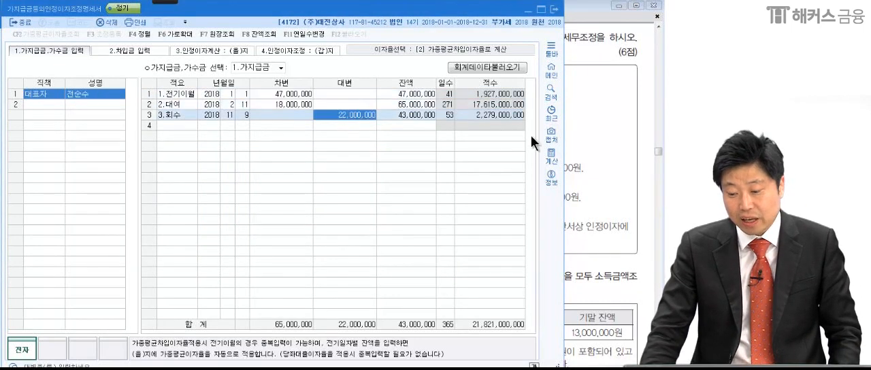
left_click(583, 147)
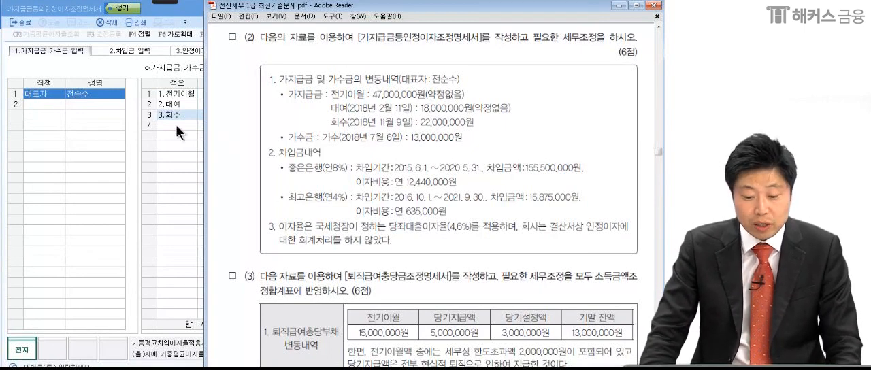
left_click(84, 91)
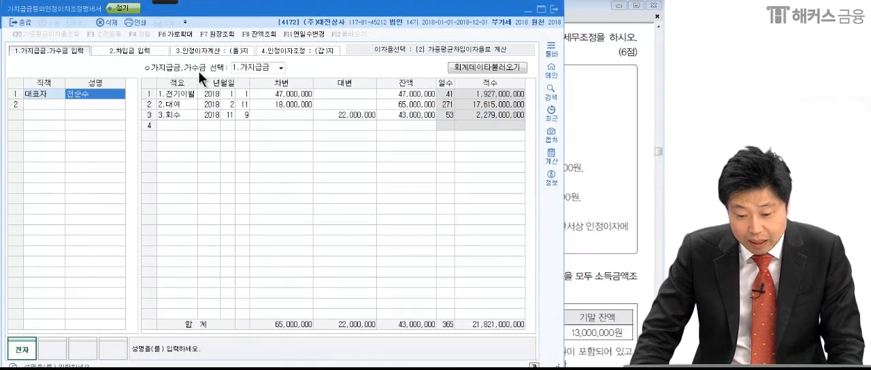
Switch the 가지급금,가수금 entry form to 2.가수금 and consult the 가수금 item in problem (2).
left_click(281, 68)
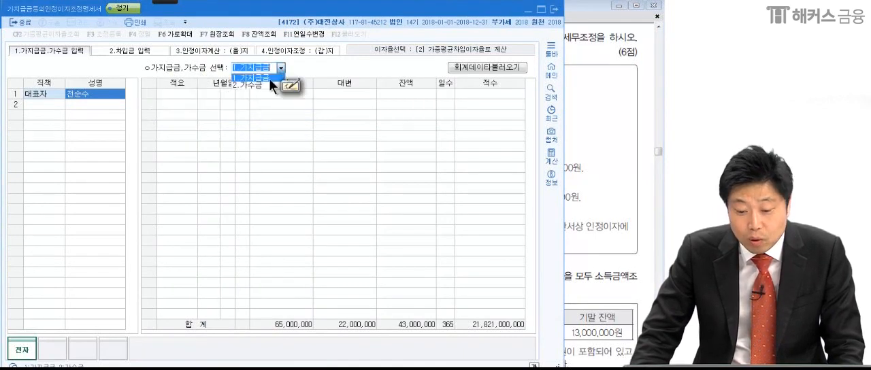
left_click(263, 83)
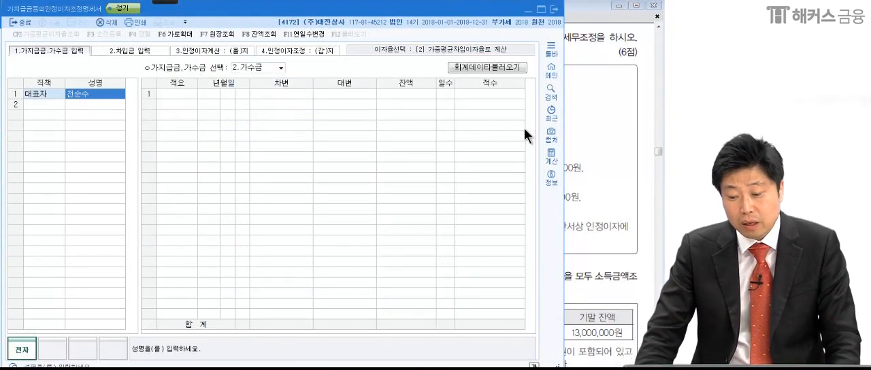
left_click(590, 145)
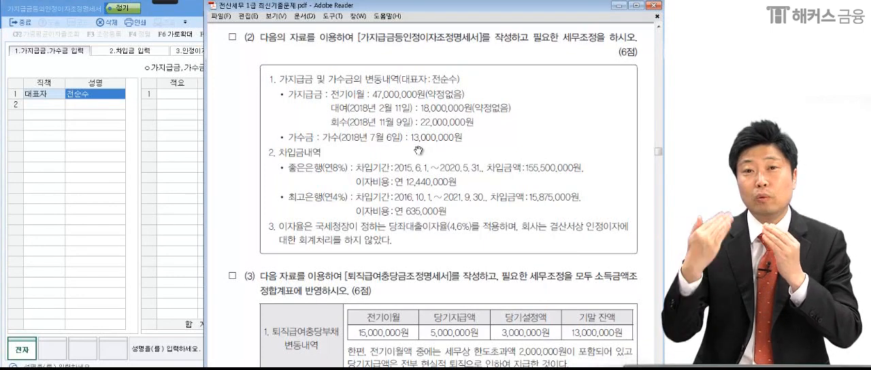
left_click(106, 93)
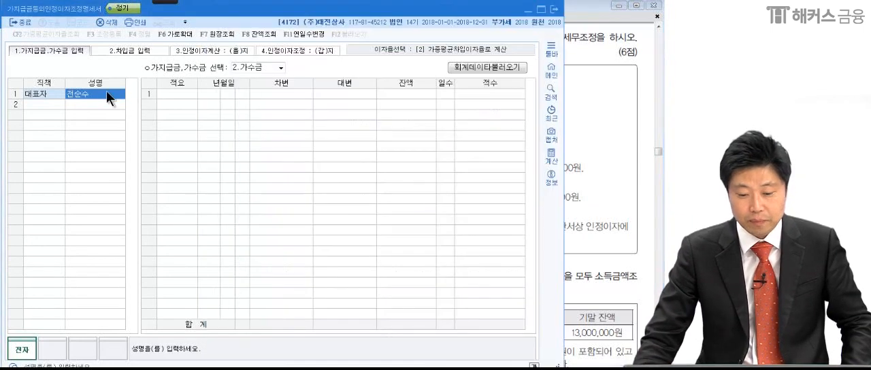
Load the 대표자's 가수금 entry from the accounting data, using account 0257 and 적요번호 반제 1, 지급 4.
left_click(498, 68)
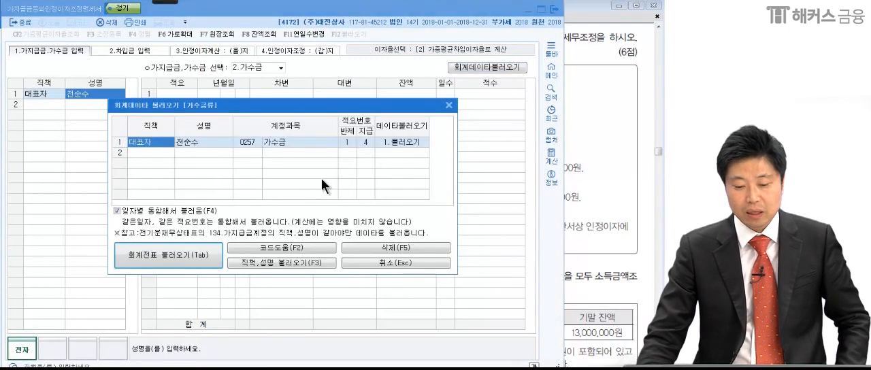
left_click(186, 142)
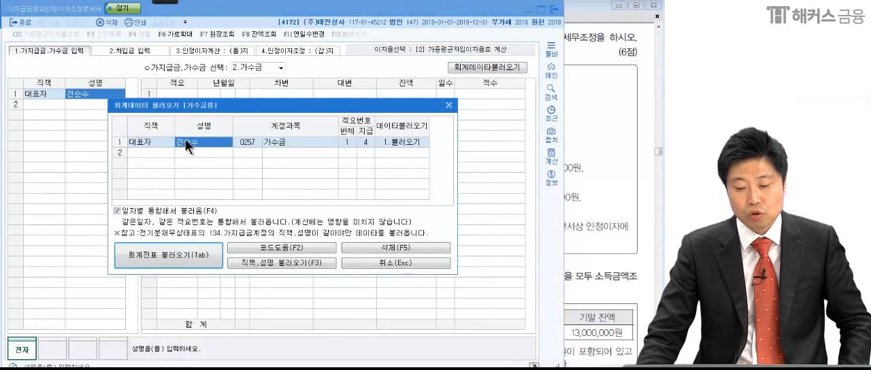
left_click(247, 141)
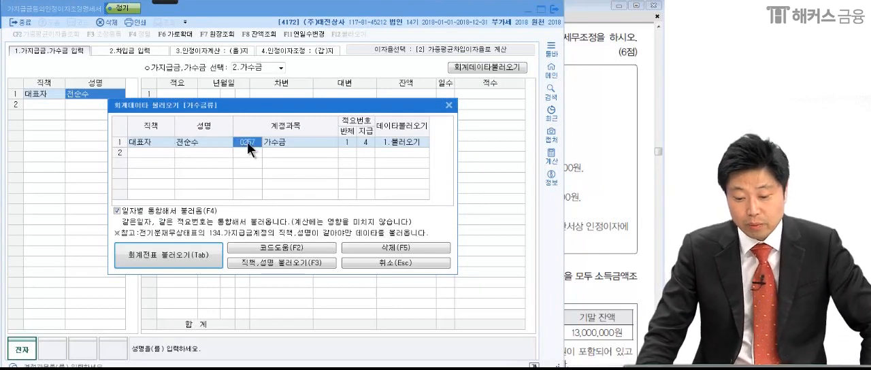
left_click(347, 145)
left_click(364, 142)
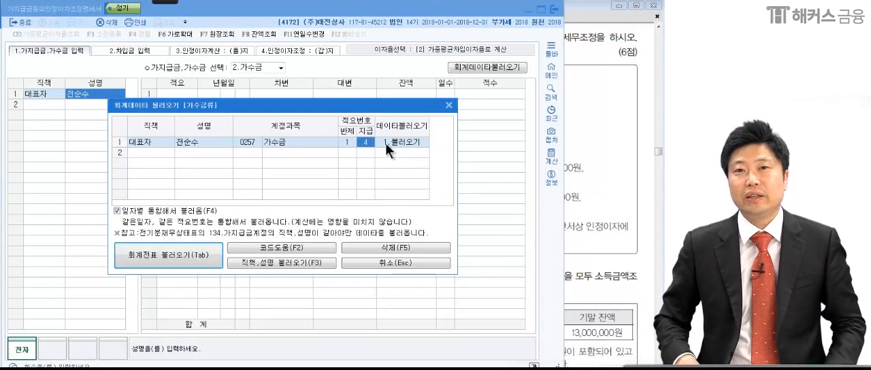
left_click(167, 258)
left_click(338, 220)
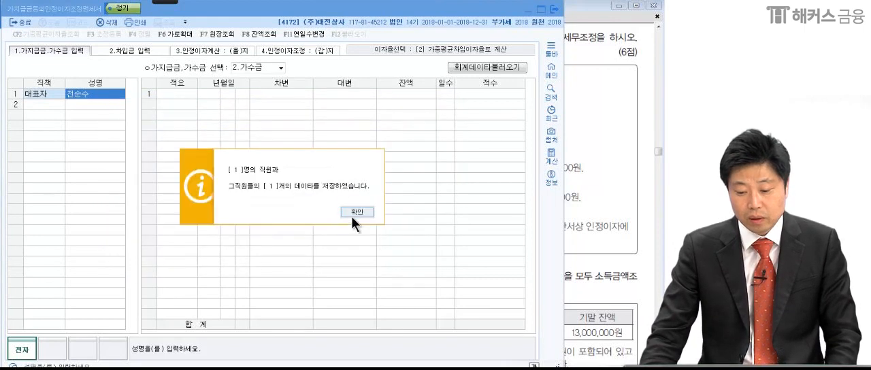
left_click(352, 218)
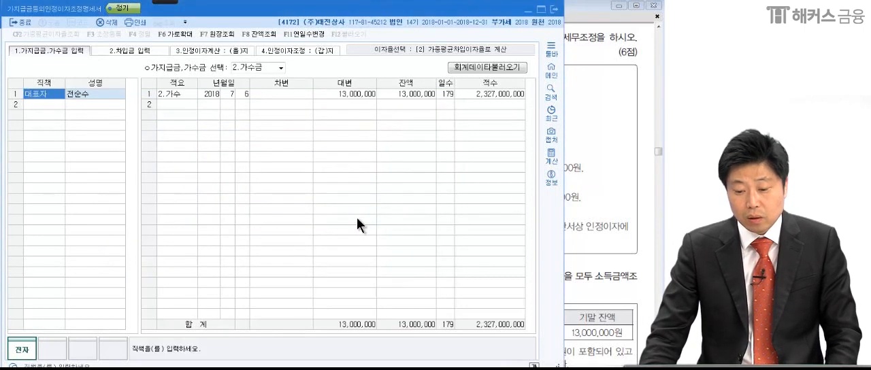
left_click(337, 93)
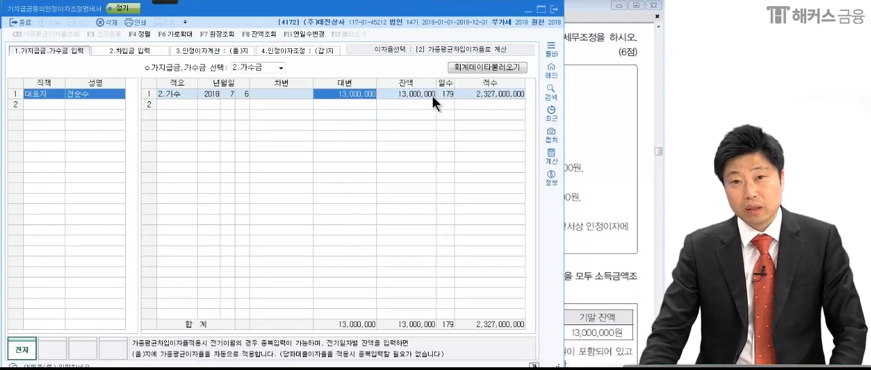
Set the interest rate method to [1] 당좌대출이자율로 계산 with recalculation, and open the 차입금 입력 section.
left_click(583, 161)
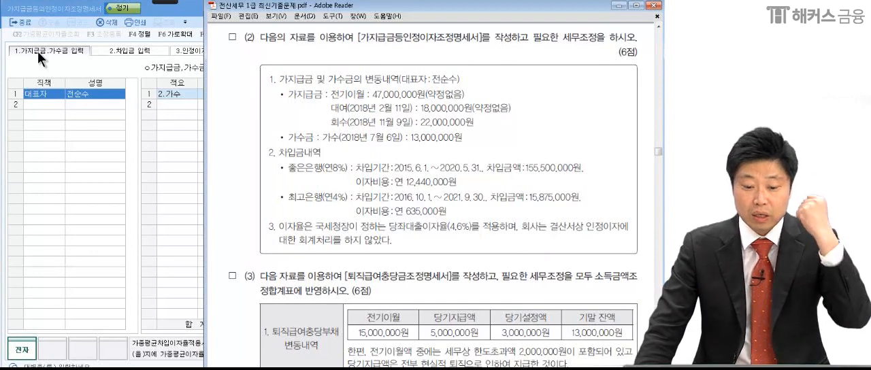
left_click(81, 96)
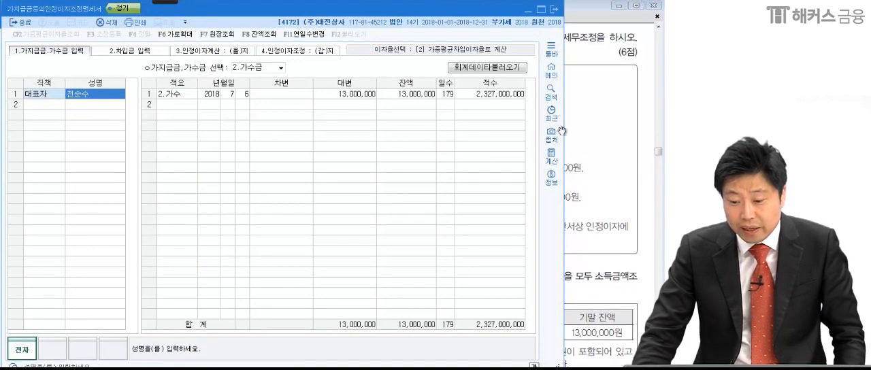
left_click(438, 50)
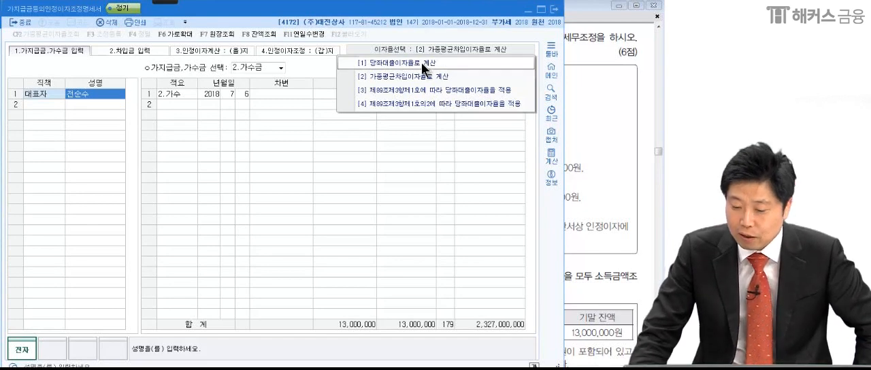
left_click(422, 63)
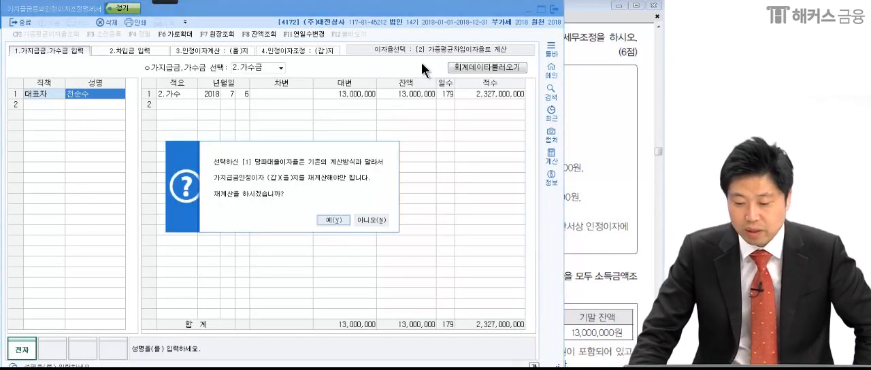
left_click(331, 219)
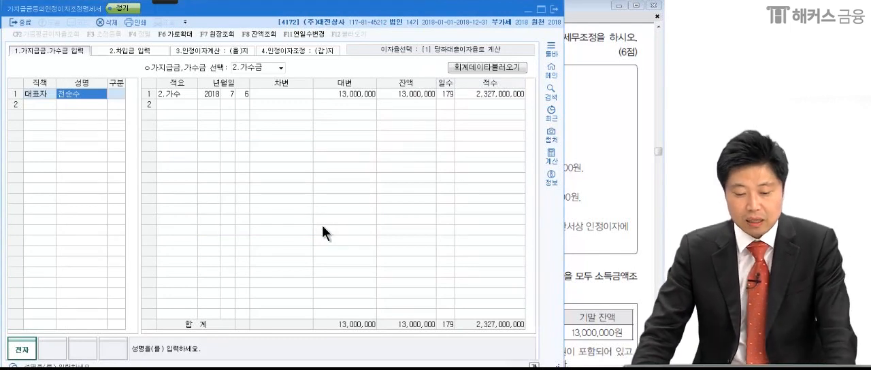
left_click(136, 51)
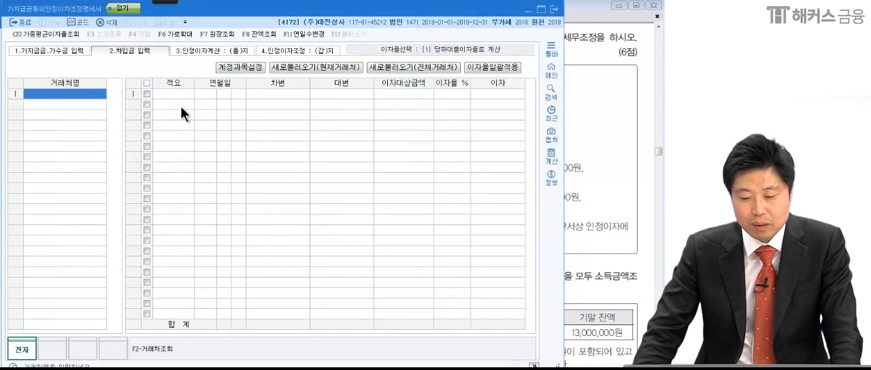
Box 당좌대출이자율(4.6%) and circle both bank loans in problem (2) with the pen, then clear the marks.
left_click(575, 149)
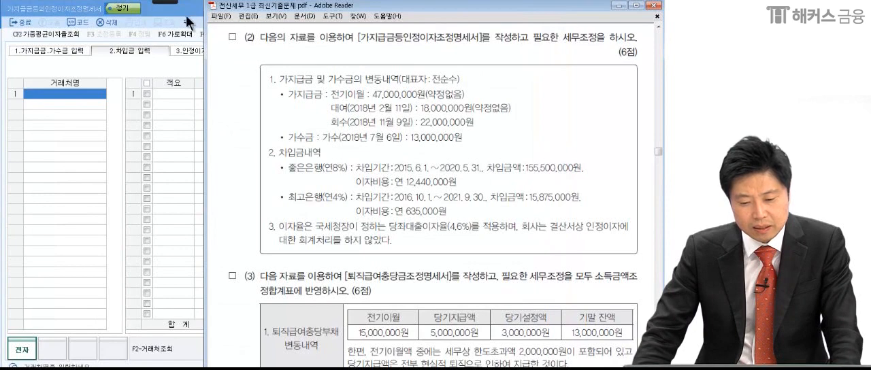
left_click(166, 2)
left_click(25, 8)
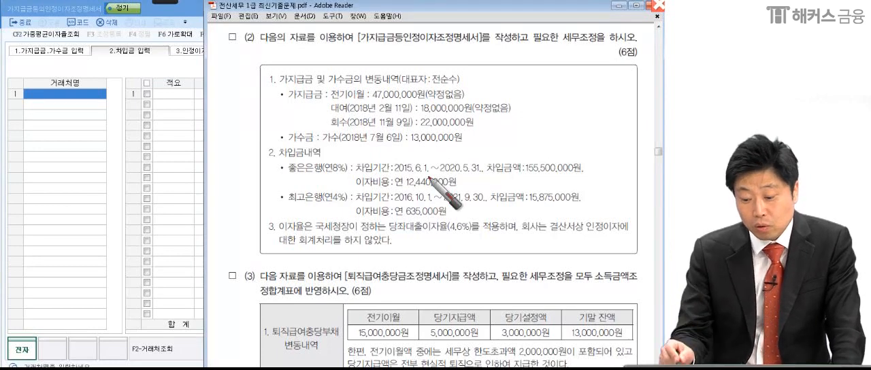
mouse_move(387, 233)
left_mouse_down()
mouse_move(480, 238)
mouse_move(386, 230)
mouse_move(480, 229)
mouse_move(454, 241)
left_mouse_up()
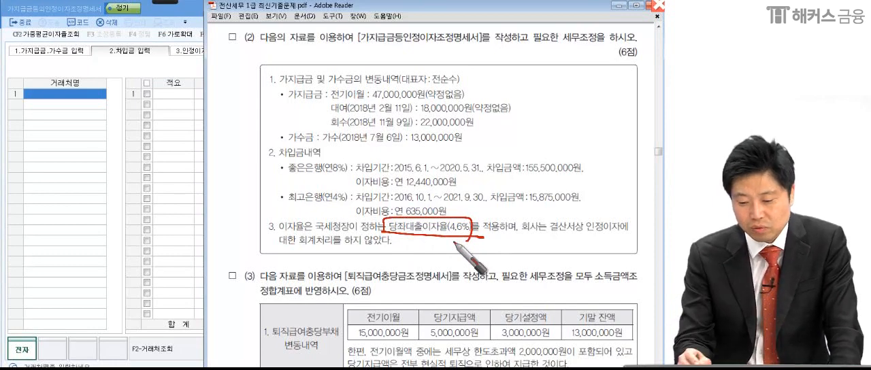
left_click_drag(476, 210, 401, 219)
mouse_move(313, 202)
left_mouse_down()
mouse_move(251, 177)
mouse_move(440, 152)
mouse_move(591, 200)
mouse_move(435, 206)
left_mouse_up()
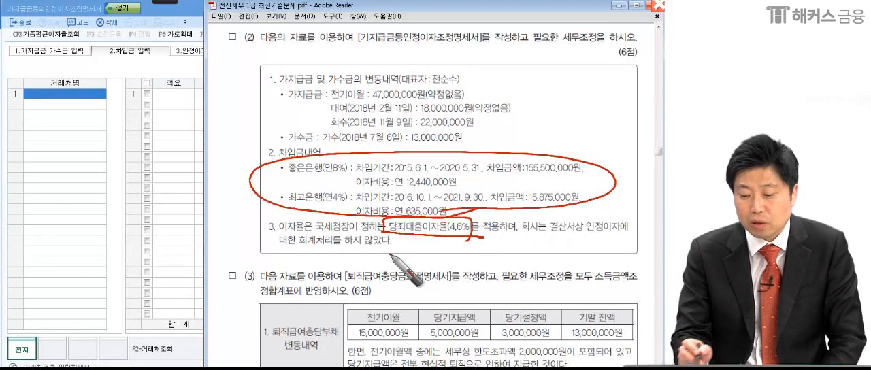
left_click_drag(590, 204, 618, 195)
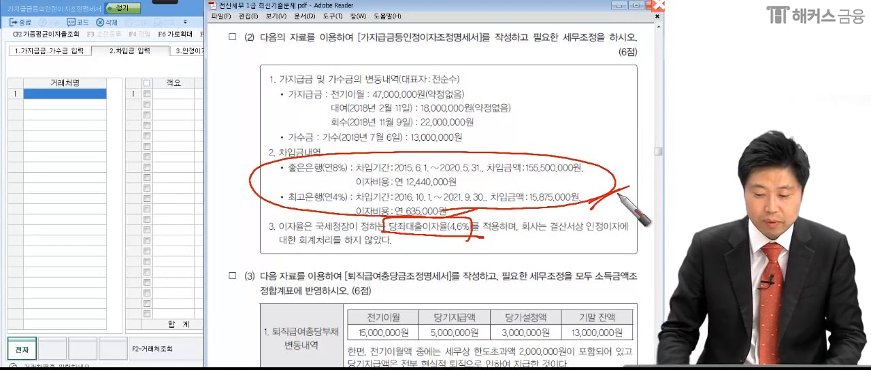
key("Escape")
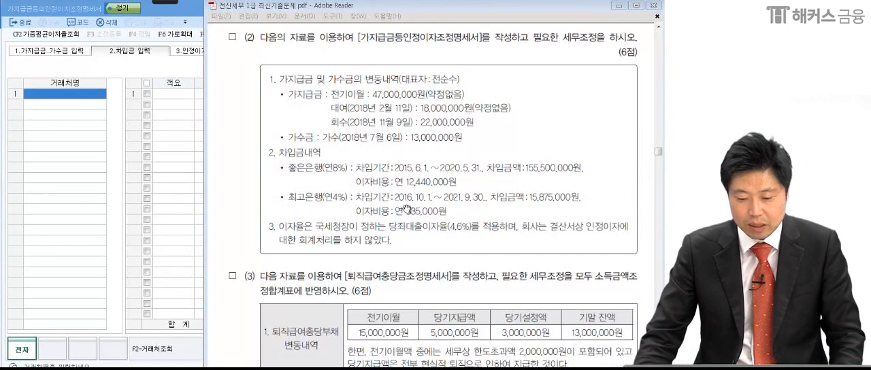
Load the borrowings of all lenders from the accounting data for accounts 0256 당좌차월, 0260 단기차입금 and 0293 장기차입금.
left_click(89, 94)
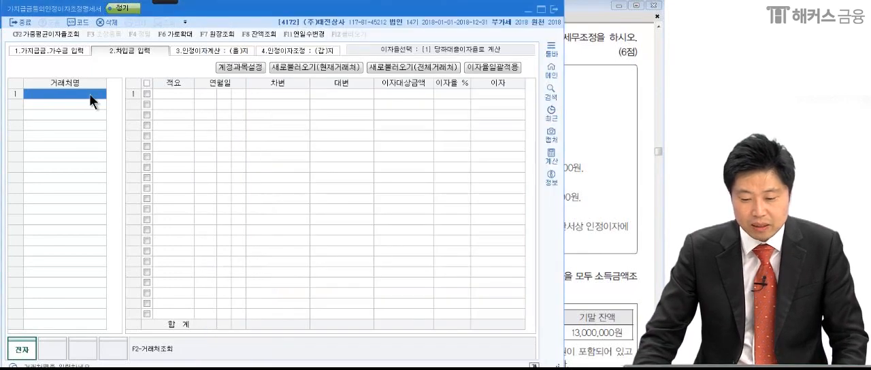
left_click(597, 139)
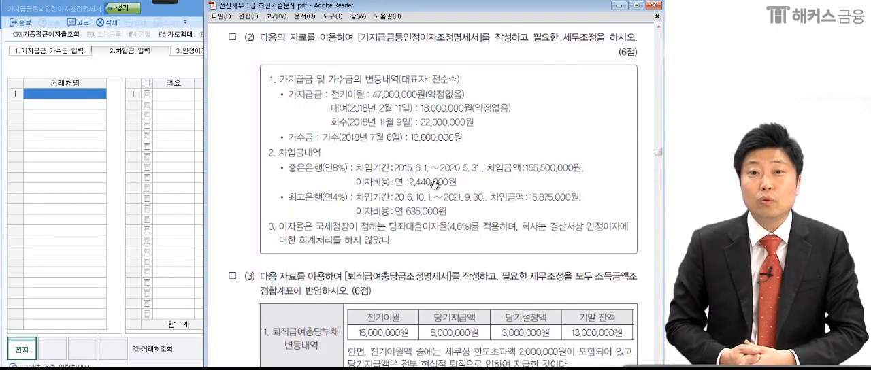
left_click(77, 97)
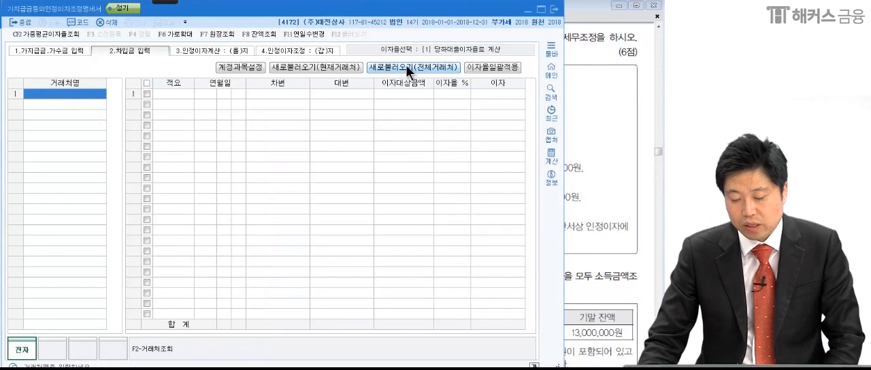
left_click(409, 71)
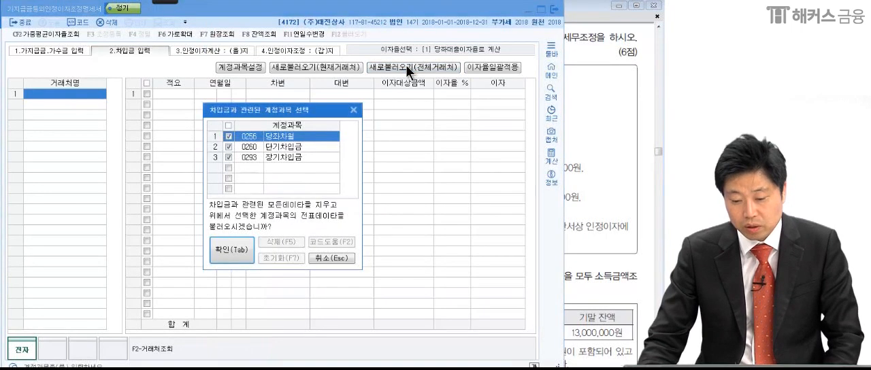
left_click(243, 257)
left_click(377, 205)
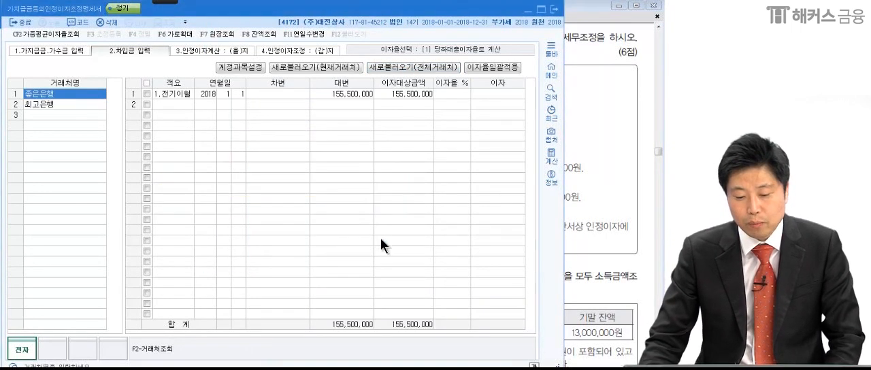
Check the loaded loan entries of 좋은은행 and 최고은행 against the 차입금내역 in problem (2).
left_click(50, 104)
left_click(50, 96)
left_click(57, 107)
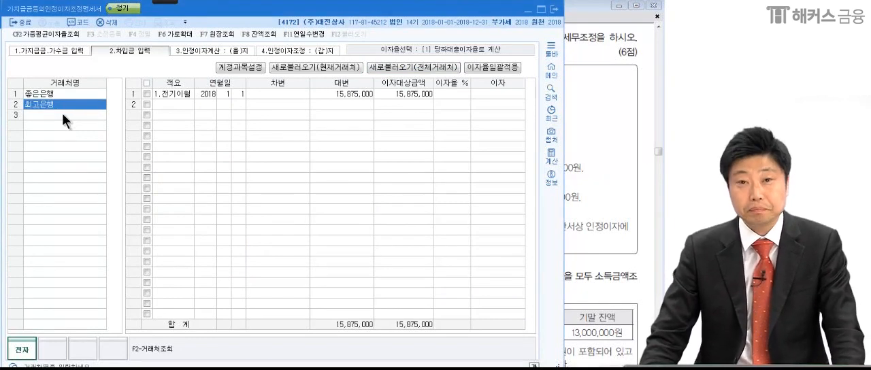
left_click(66, 96)
left_click(592, 192)
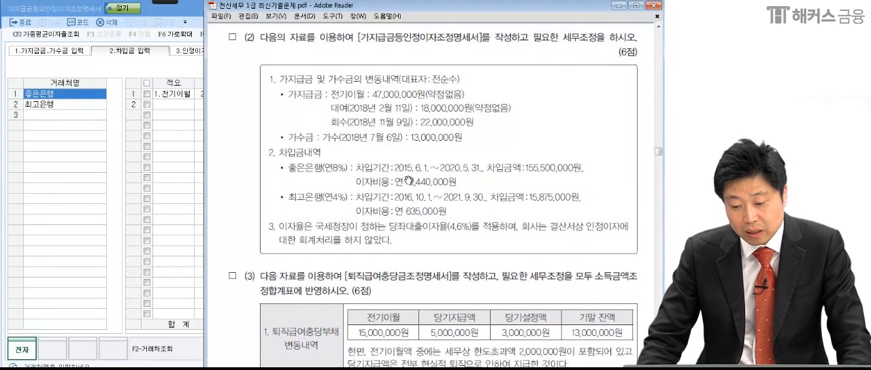
left_click(176, 94)
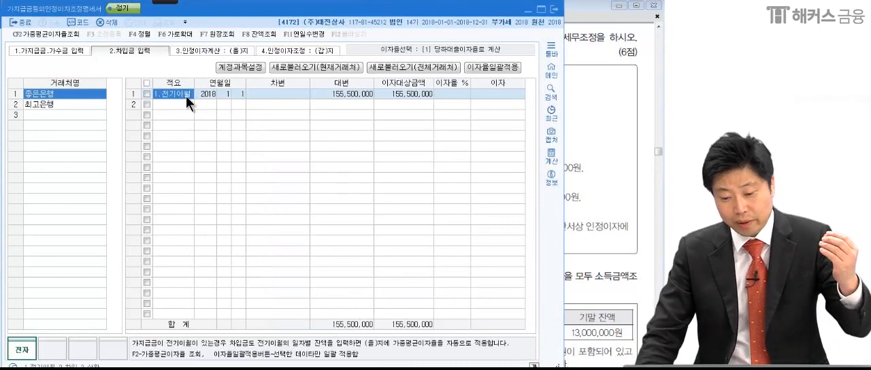
Look up the 좋은은행 rate in problem (2) and set its 전기이월 loan's 이자율 to 8%.
left_click(332, 92)
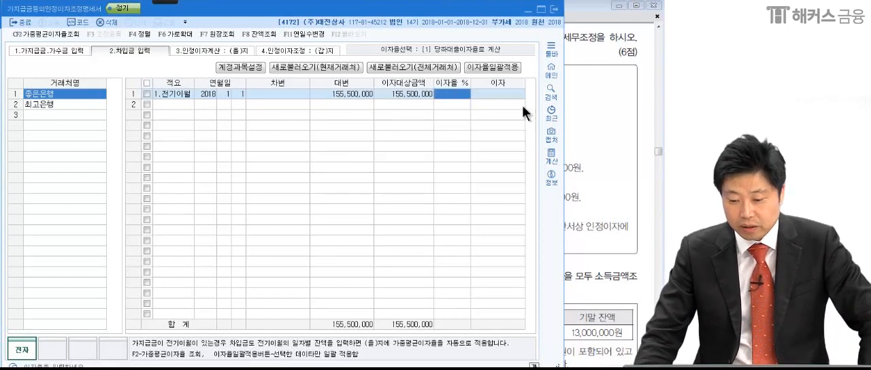
left_click(596, 143)
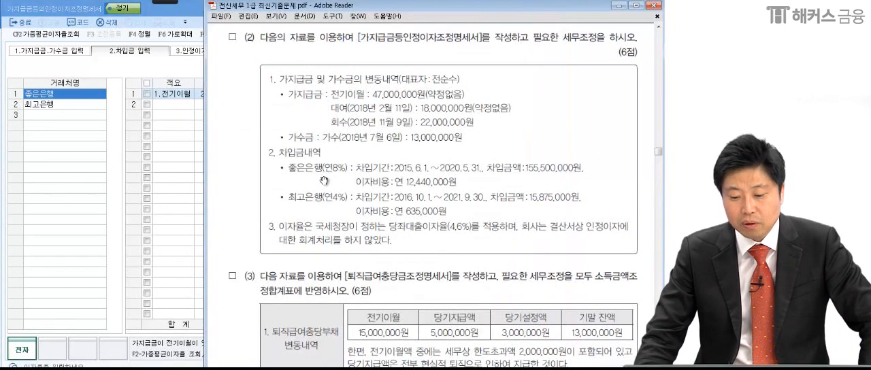
left_click(120, 97)
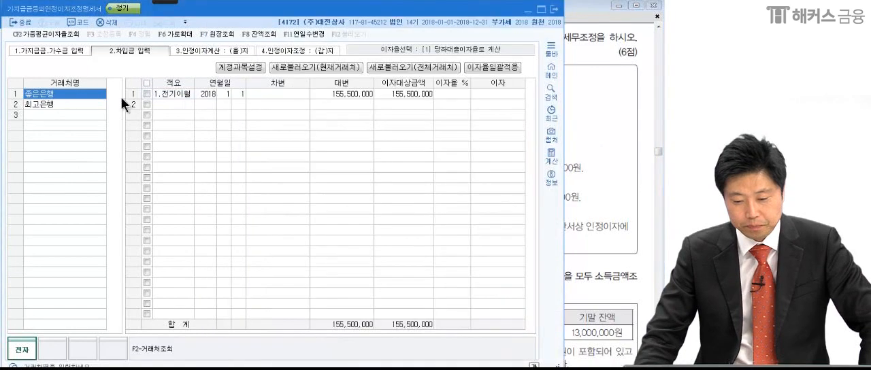
left_click(461, 94)
type("8")
key("Return")
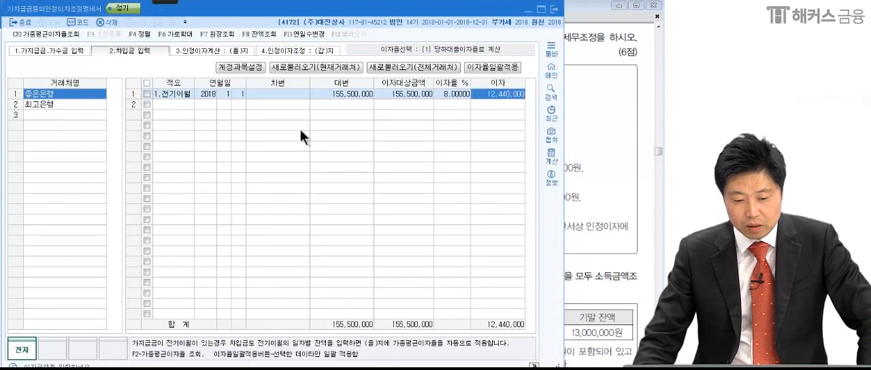
Compare the 최고은행 loan with problem (2) and set its 전기이월 entry's 이자율 to 4%.
left_click(62, 105)
left_click(595, 151)
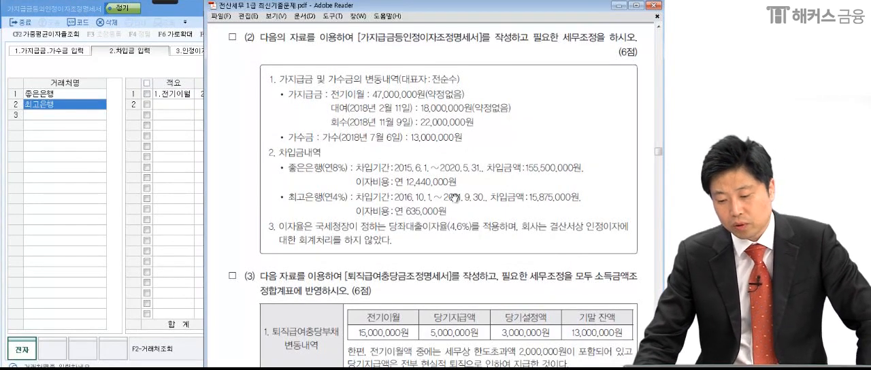
left_click(73, 105)
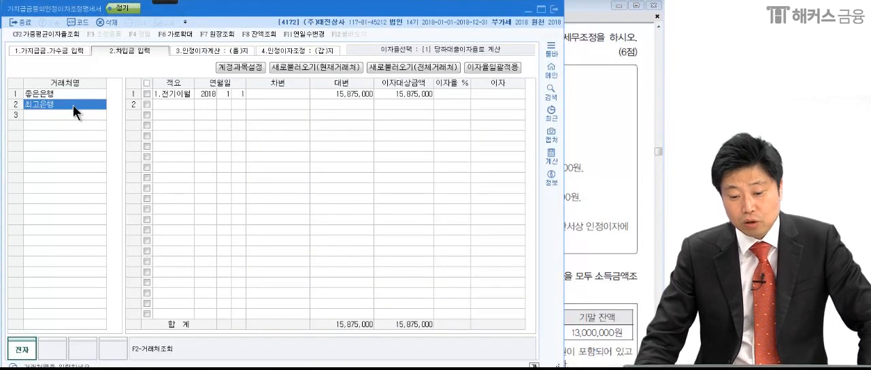
left_click(183, 90)
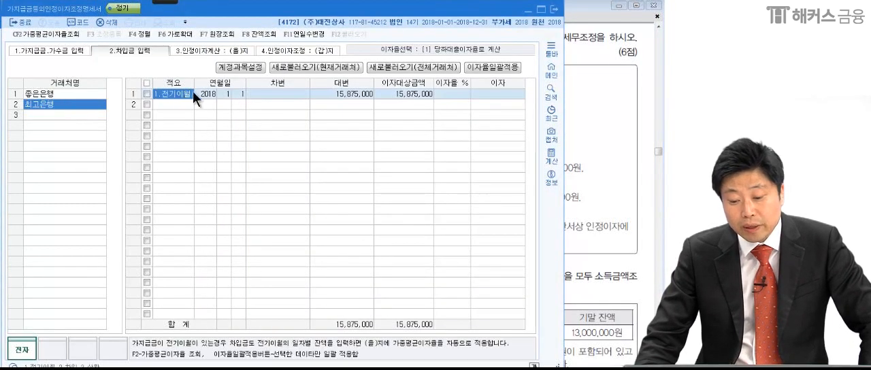
left_click(363, 92)
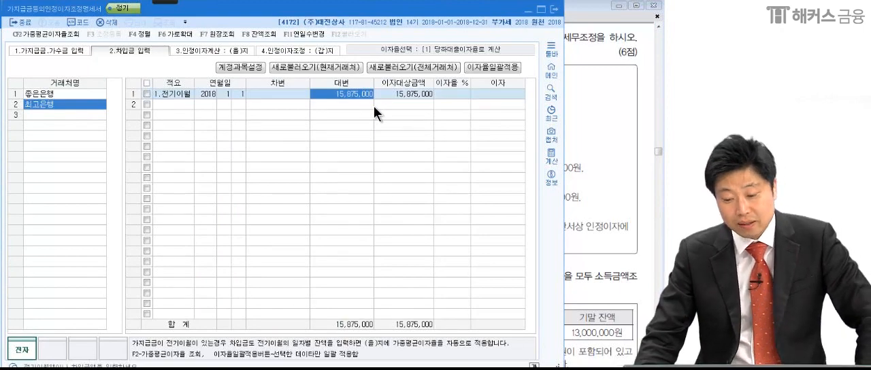
left_click(598, 162)
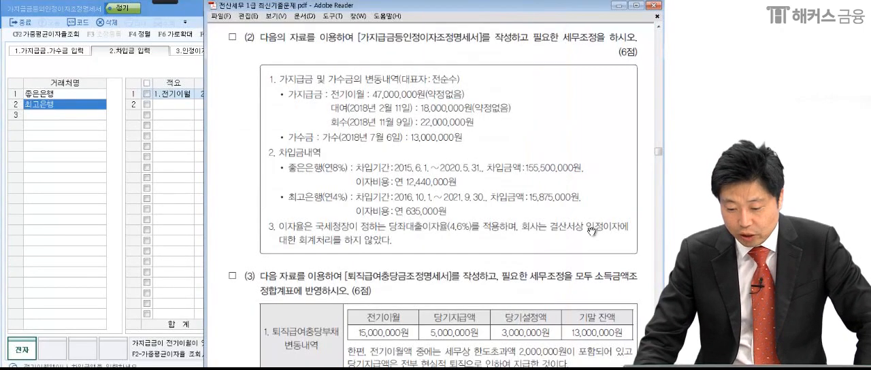
left_click(69, 103)
left_click(448, 94)
type("4")
key("Return")
key("Return")
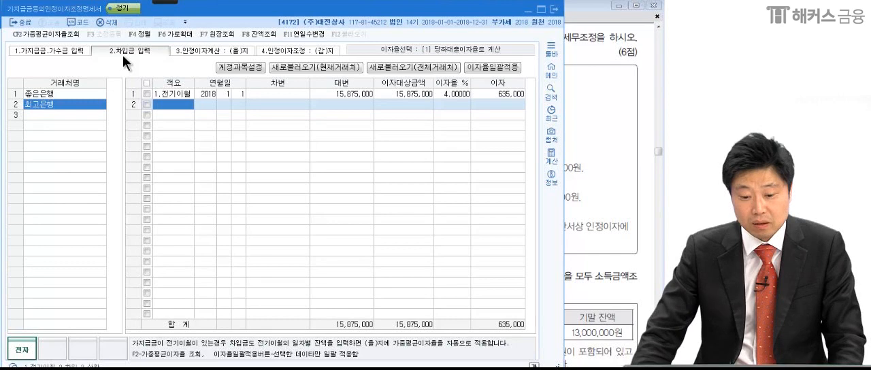
Open 3.인정이자계산 : (을)지 and mark the 대표자's 가지급금 entries and 가지급금적수 with the pen, then clear the marks.
left_click(194, 52)
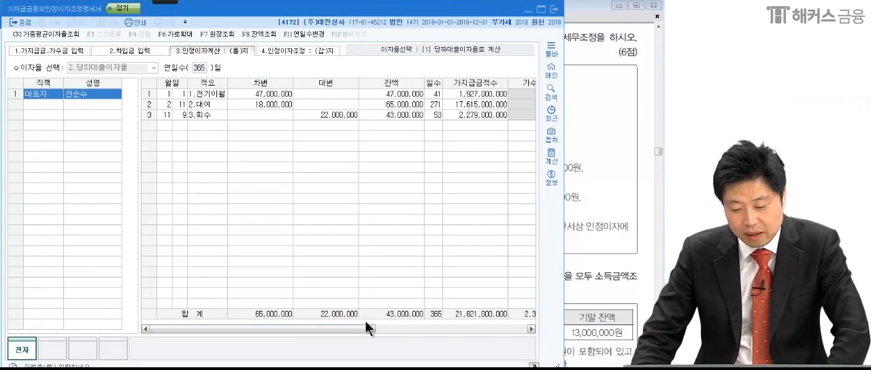
left_click_drag(365, 326, 367, 342)
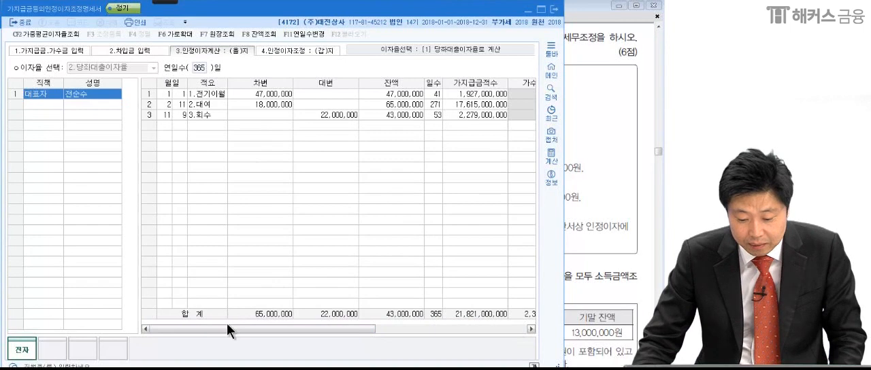
mouse_move(227, 327)
left_mouse_down()
mouse_move(282, 330)
mouse_move(236, 329)
left_mouse_up()
mouse_move(165, 3)
left_click(16, 12)
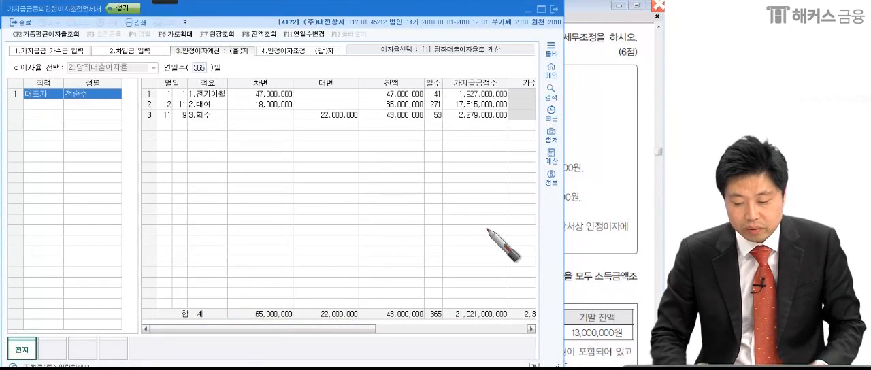
mouse_move(294, 145)
left_mouse_down()
mouse_move(210, 137)
mouse_move(292, 151)
mouse_move(254, 158)
left_mouse_up()
left_click_drag(510, 72, 499, 162)
mouse_move(508, 294)
left_mouse_down()
mouse_move(522, 347)
mouse_move(470, 353)
left_mouse_up()
key("Escape")
Circle the 가지급금적수 and 가수금적수 totals as A − B with the pen, and box the resulting 차감적수 total.
left_click(531, 330)
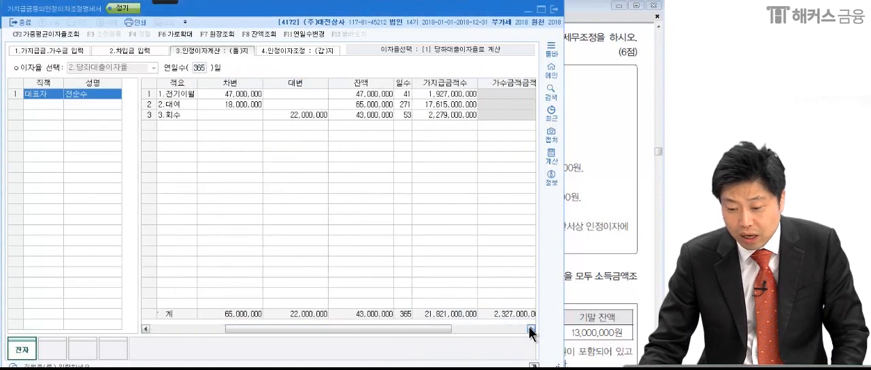
mouse_move(166, 2)
left_click(24, 11)
mouse_move(412, 332)
left_mouse_down()
mouse_move(431, 297)
mouse_move(435, 332)
left_mouse_up()
left_click_drag(371, 312, 375, 327)
mouse_move(304, 282)
left_mouse_down()
mouse_move(332, 257)
mouse_move(338, 282)
left_mouse_up()
left_click_drag(402, 254, 400, 286)
left_click_drag(353, 275, 364, 273)
mouse_move(402, 254)
left_mouse_down()
mouse_move(401, 289)
mouse_move(444, 290)
mouse_move(522, 314)
mouse_move(443, 332)
left_mouse_up()
left_click_drag(443, 88, 504, 85)
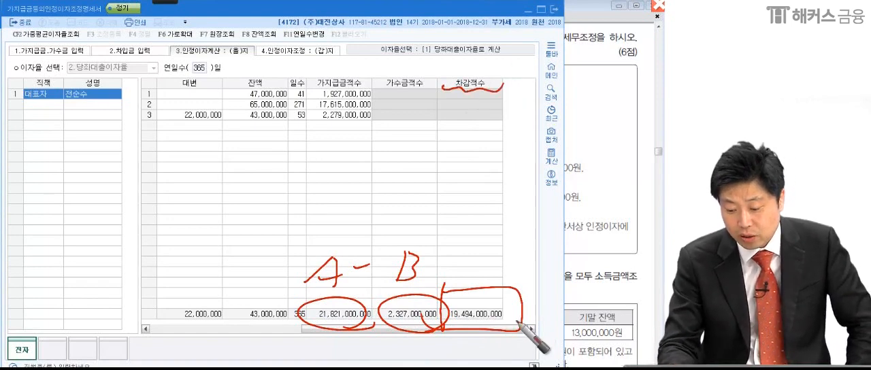
left_click_drag(516, 318, 560, 291)
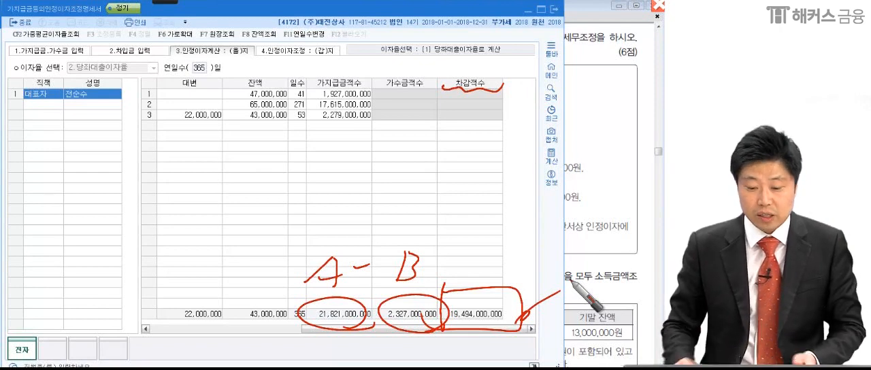
Open 4.인정이자조정 : (갑)지 and mark 가지급금적수, 가수금적수, 차감적수, 이자율 and 인정이자 with the pen.
left_click(289, 51)
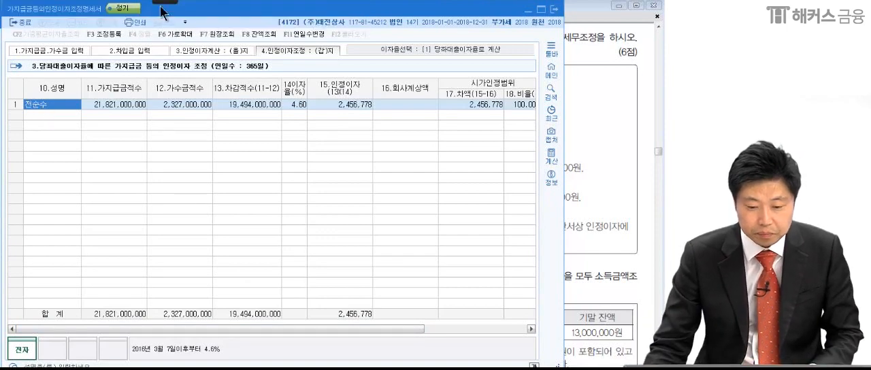
left_click(21, 12)
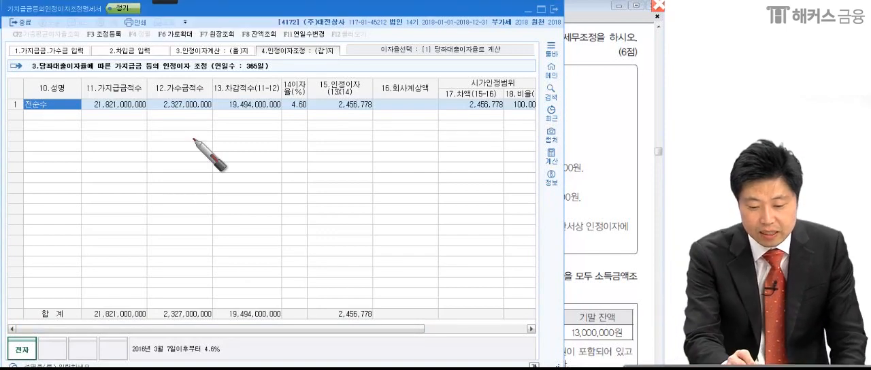
left_click_drag(140, 97, 153, 117)
left_click_drag(204, 99, 197, 123)
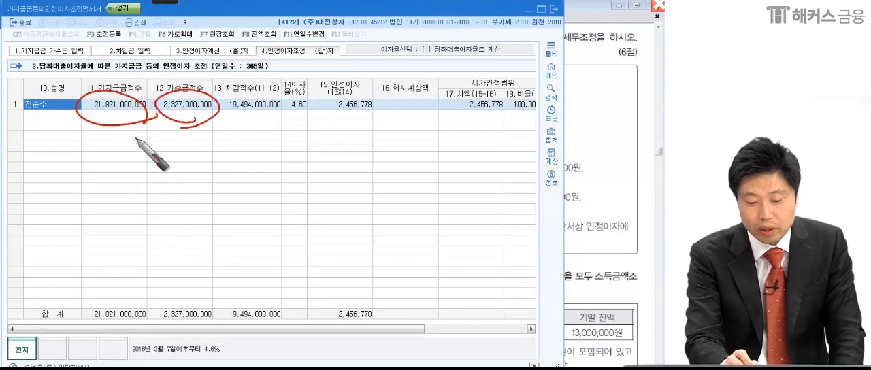
left_click_drag(217, 89, 283, 92)
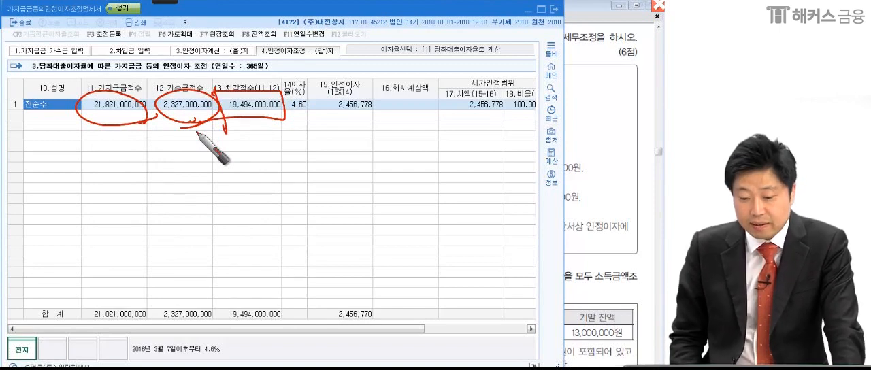
left_click_drag(219, 117, 313, 120)
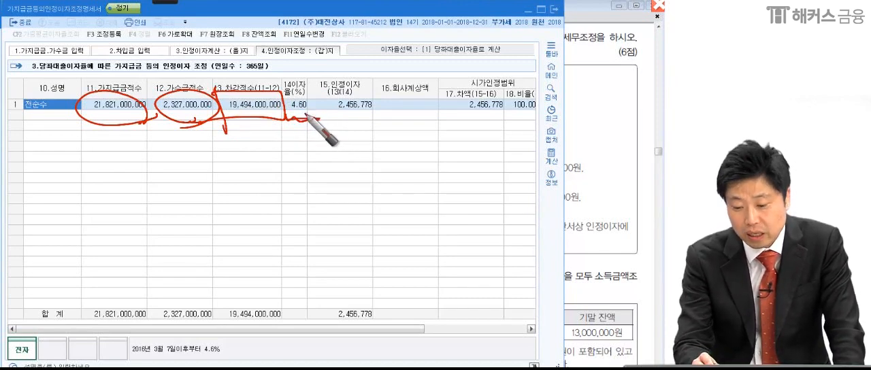
mouse_move(377, 112)
left_mouse_down()
mouse_move(350, 125)
mouse_move(335, 101)
mouse_move(370, 111)
mouse_move(412, 99)
left_mouse_up()
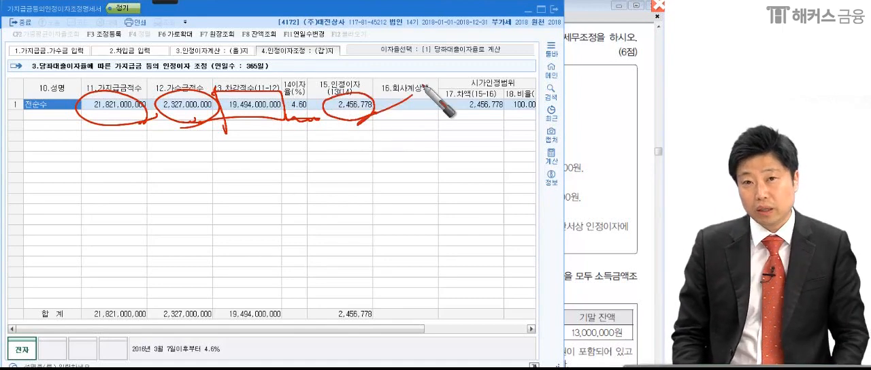
left_click_drag(334, 131, 375, 134)
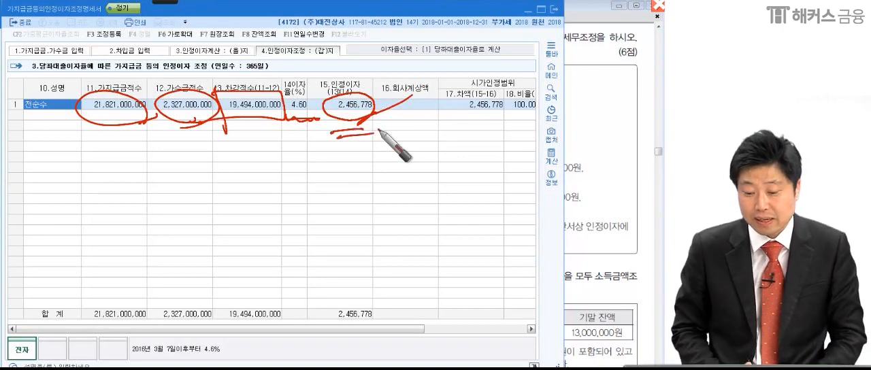
Mark the 16.회사계상액 column and circle the 17.차액 amount with the pen, then clear the marks.
mouse_move(357, 127)
left_mouse_down()
mouse_move(433, 96)
mouse_move(420, 97)
left_mouse_up()
left_click_drag(406, 121, 425, 123)
left_click_drag(410, 130, 417, 136)
left_click_drag(507, 114, 498, 128)
left_click_drag(480, 91, 482, 91)
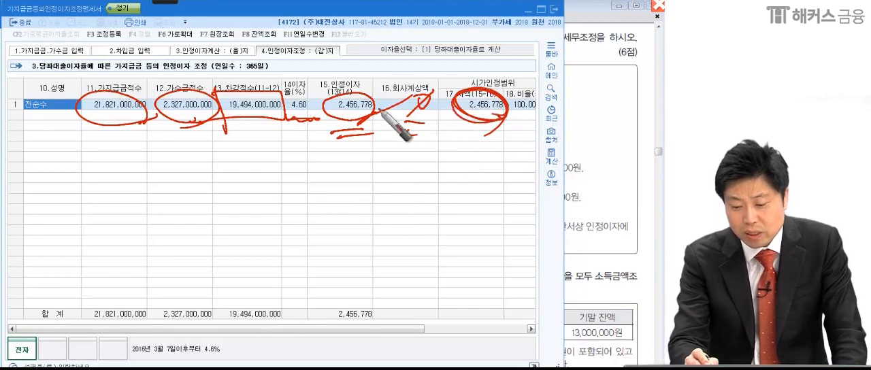
left_click_drag(467, 102, 480, 119)
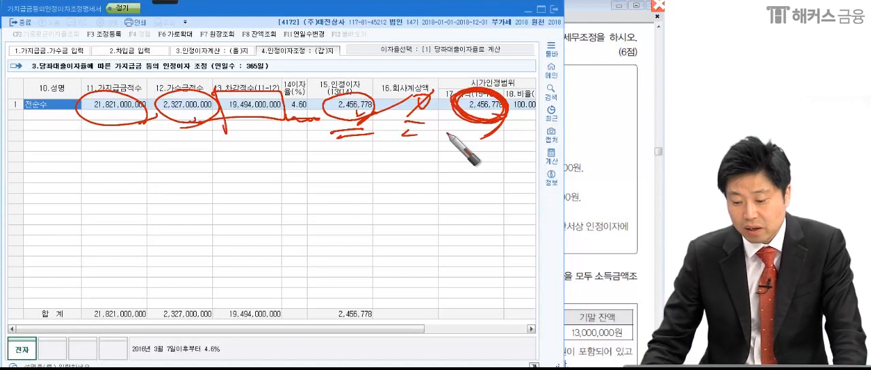
key("Escape")
Examine the 17.차액 and 19.조정액 columns, box the 조정액 amount with the pen, and clear the marks.
left_click(470, 106)
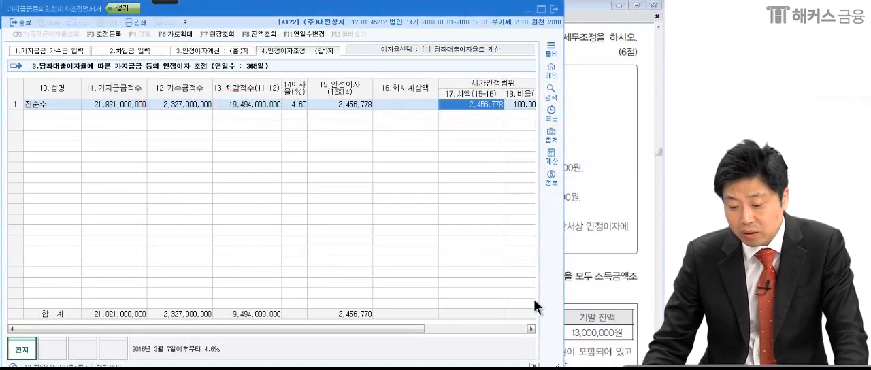
left_click(532, 329)
left_click(532, 329)
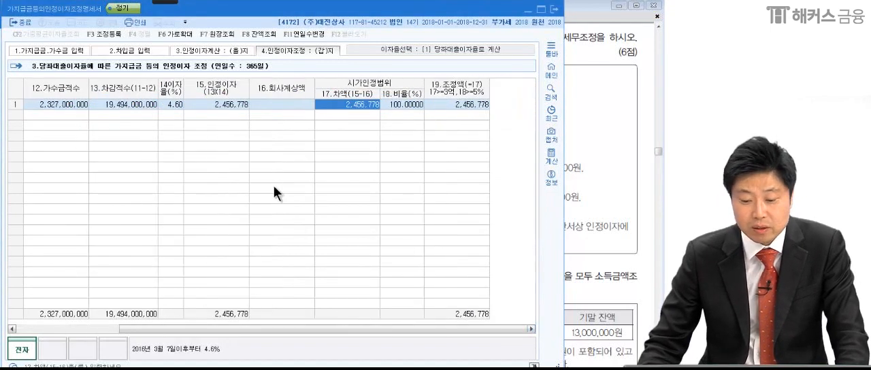
mouse_move(165, 2)
left_click(15, 12)
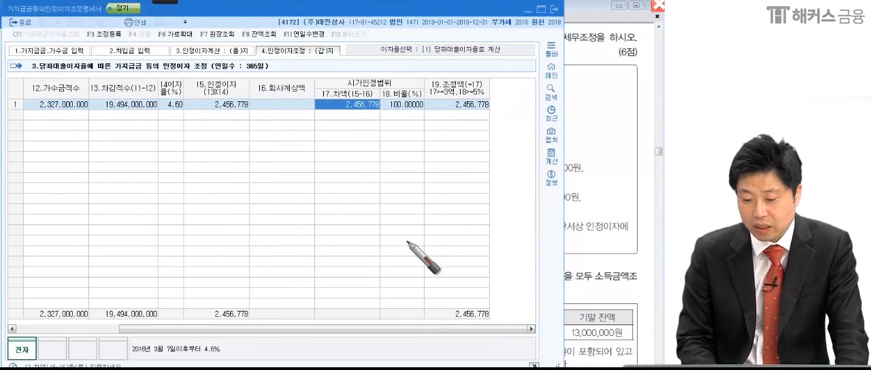
mouse_move(455, 109)
left_mouse_down()
mouse_move(437, 110)
mouse_move(491, 101)
mouse_move(499, 108)
mouse_move(510, 92)
left_mouse_up()
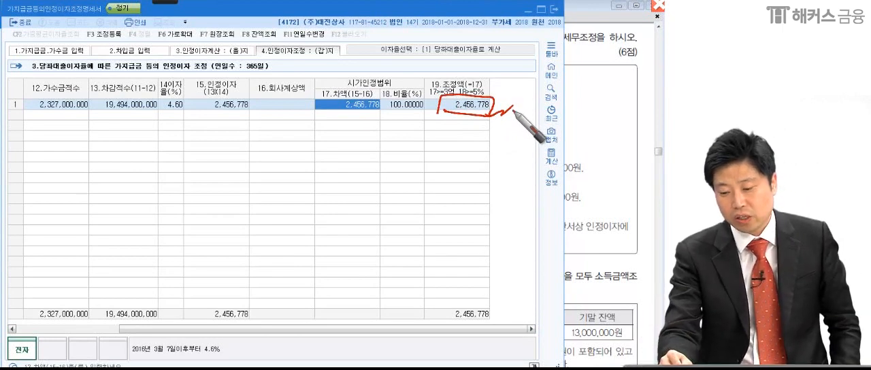
left_click_drag(491, 115, 514, 101)
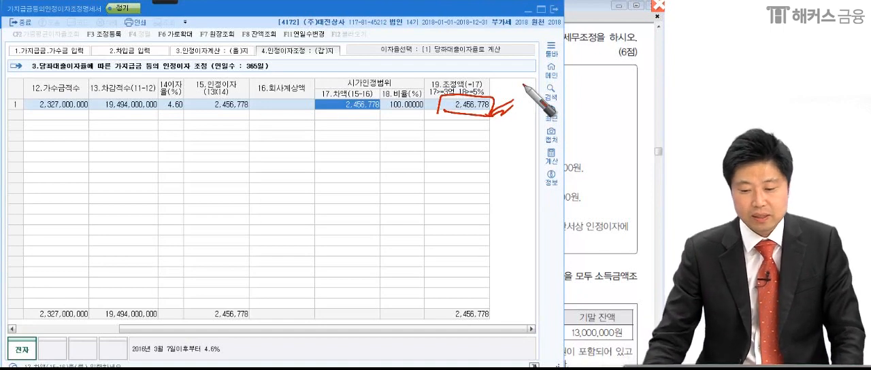
key("Escape")
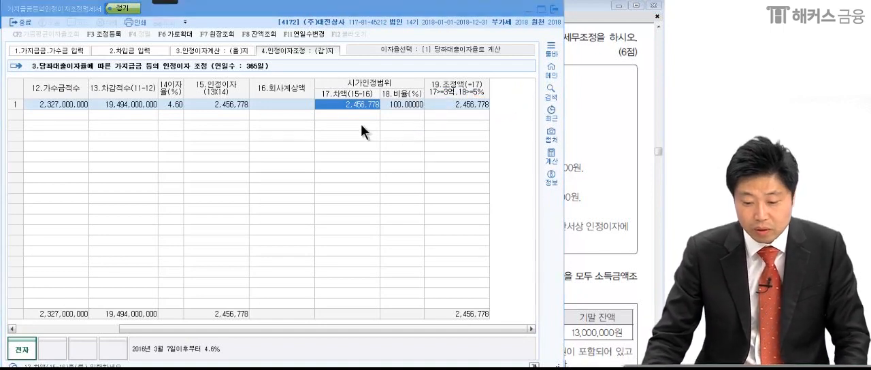
Check the 16.회사계상액 field against item 3 of problem (2) on the company's 인정이자 accounting, and return to the (갑)지.
left_click(287, 106)
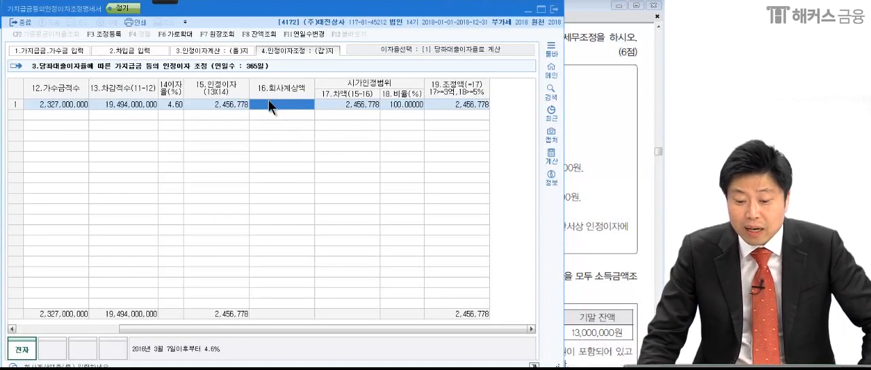
left_click(613, 196)
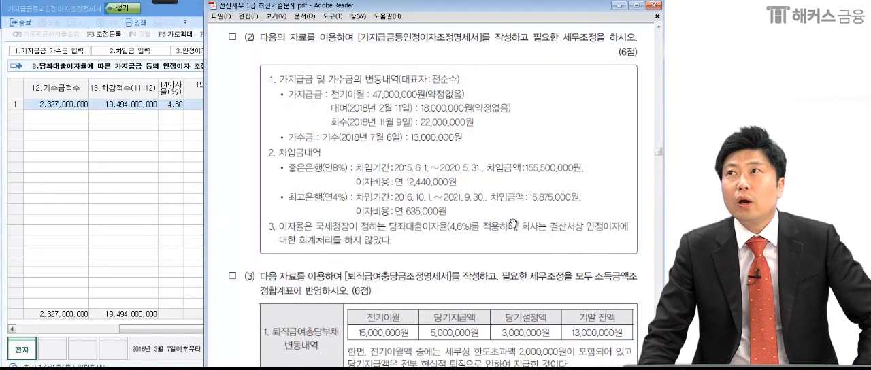
left_click_drag(580, 240, 415, 246)
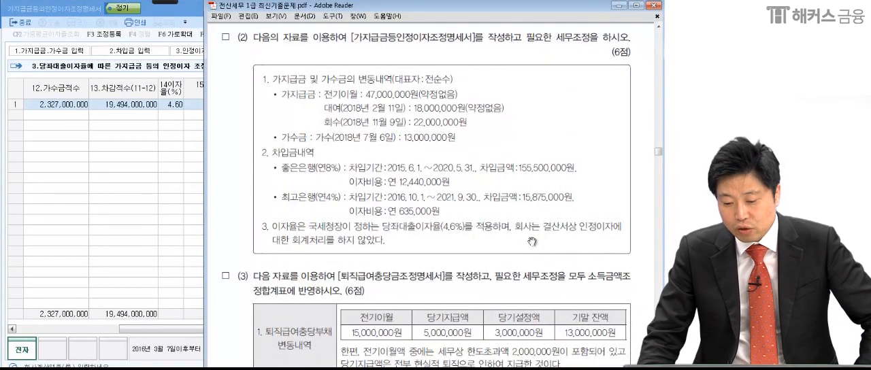
left_click(198, 204)
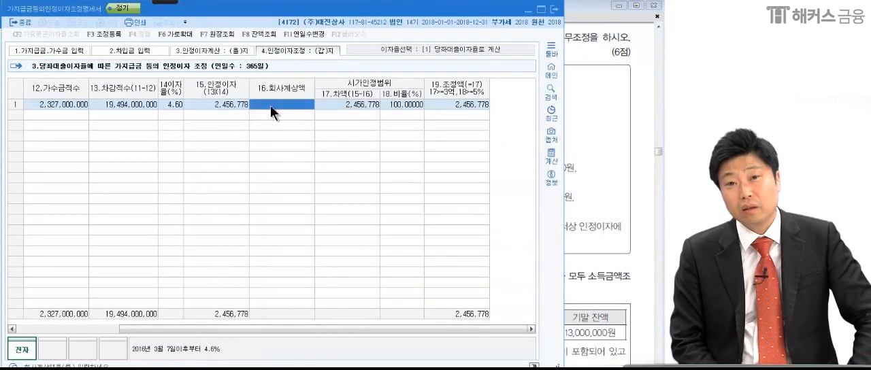
Circle the 19.조정액 amount on the (갑)지 with the pen, and clear the mark.
left_click(167, 3)
left_click(15, 12)
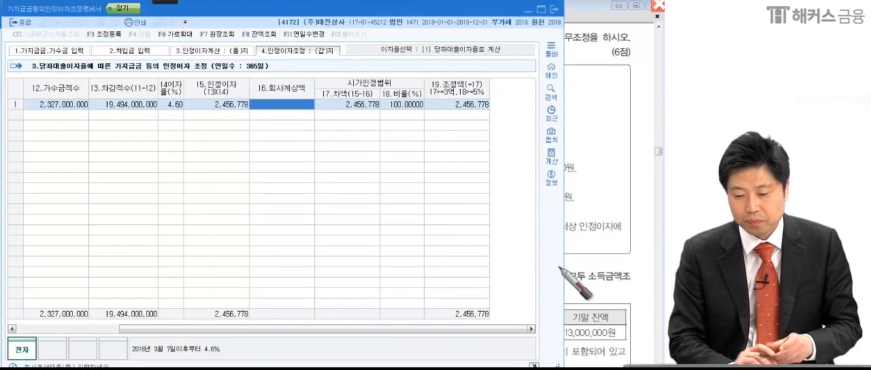
left_click_drag(485, 124, 457, 166)
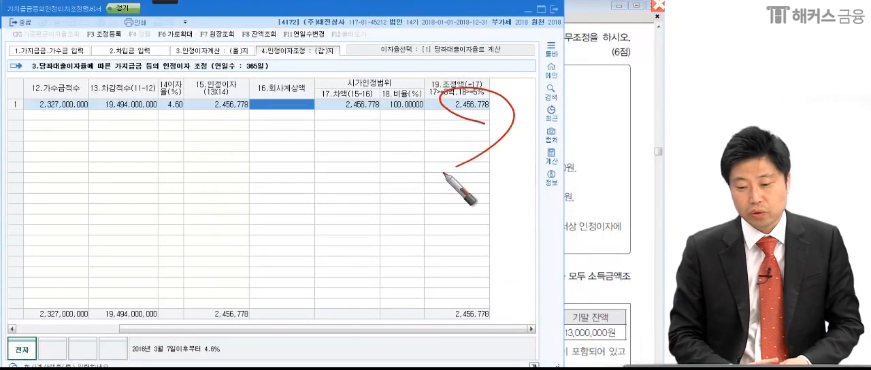
key("Escape")
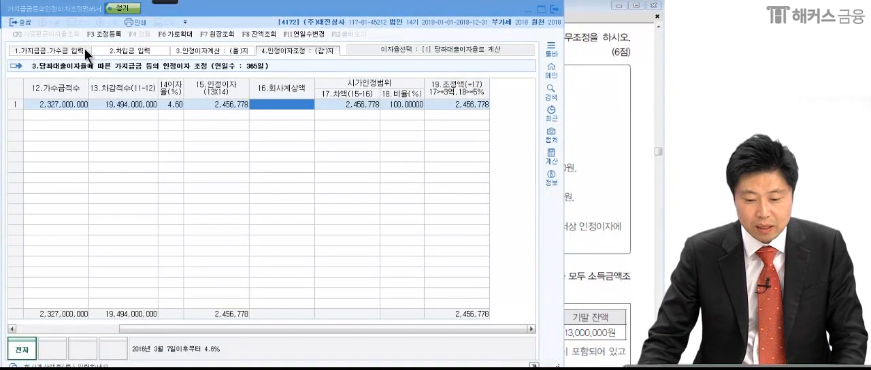
Open 조정 등록 and add 가지급금인정이자(대표이사) as a new 과목 under 익금산입 및 손금불산입, searching for 가지급.
left_click(110, 36)
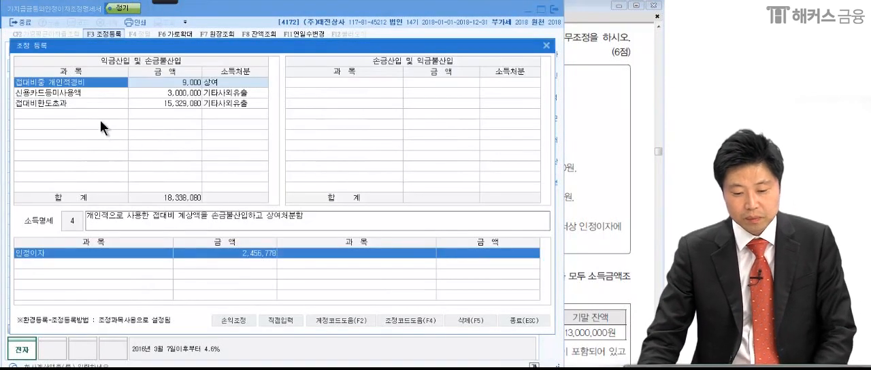
left_click(102, 126)
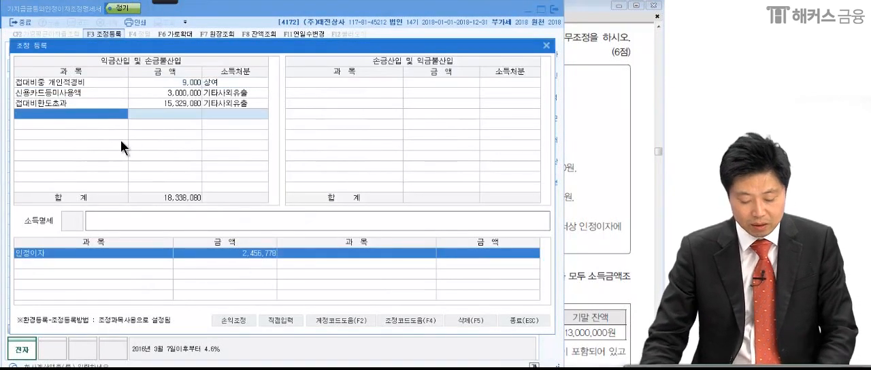
type("가지급")
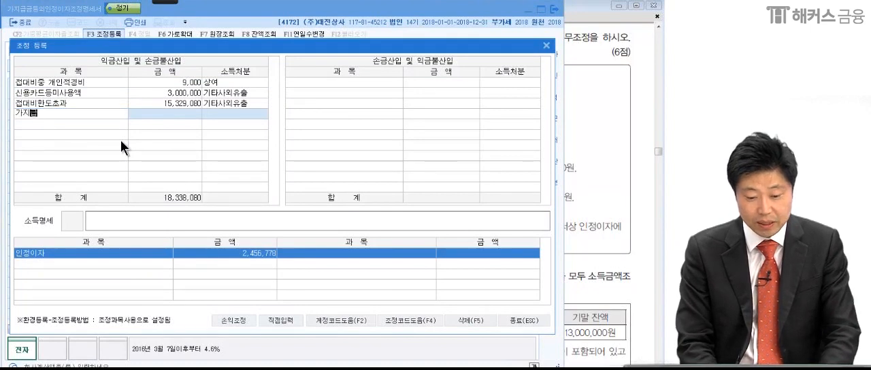
key("Return")
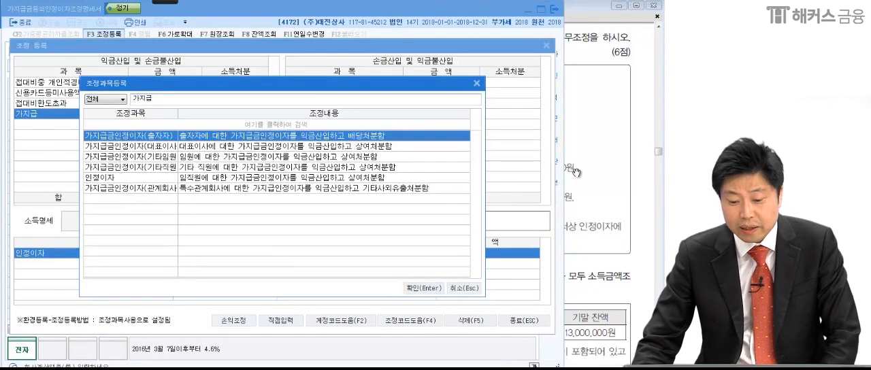
left_click(138, 146)
key("Return")
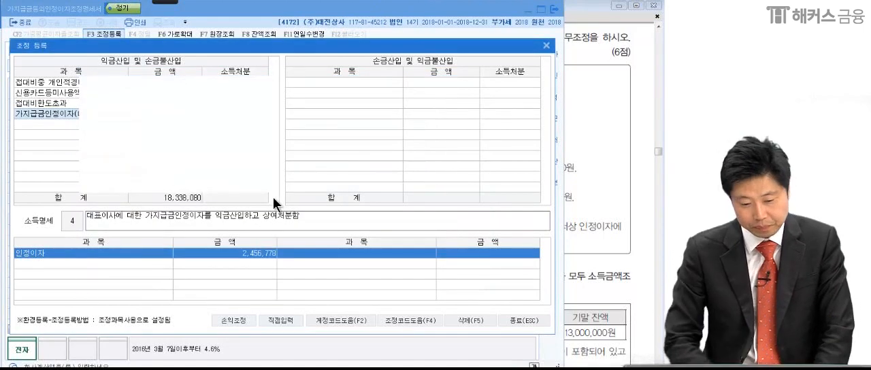
left_click(55, 112)
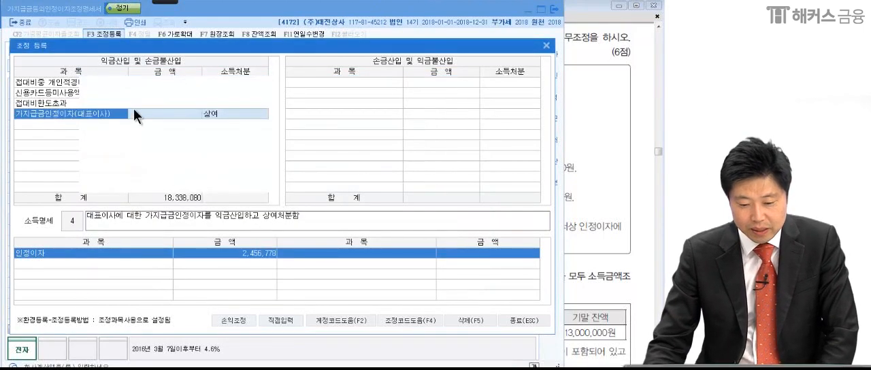
Set the 가지급금인정이자(대표이사) amount to 2,456,778 with 소득처분 4:상여, and close 조정 등록.
left_click(173, 115)
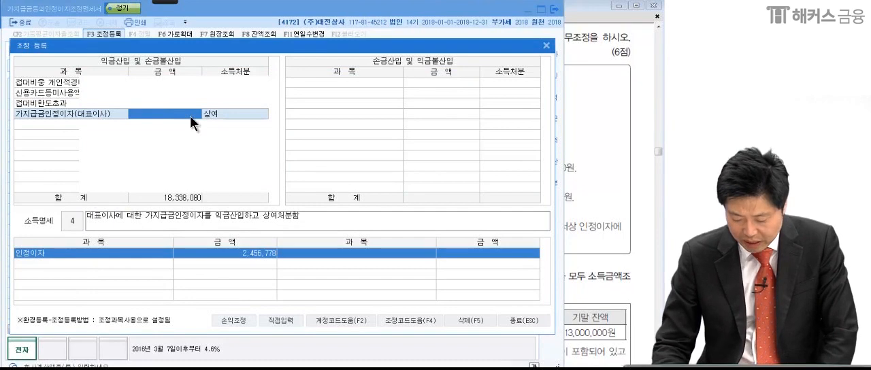
type("2,456")
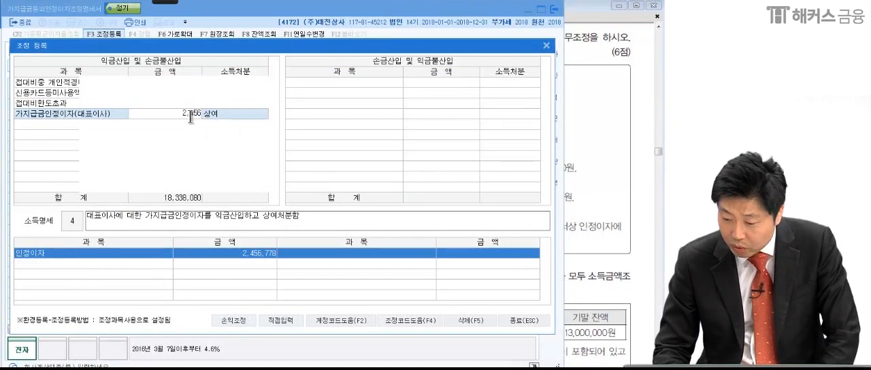
type(",778")
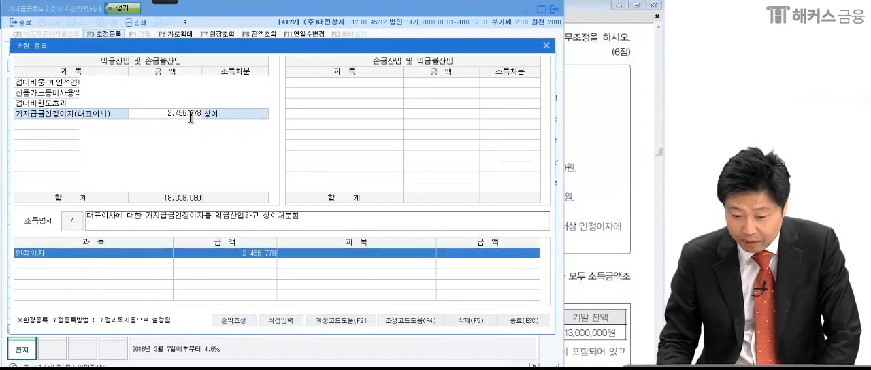
key("Return")
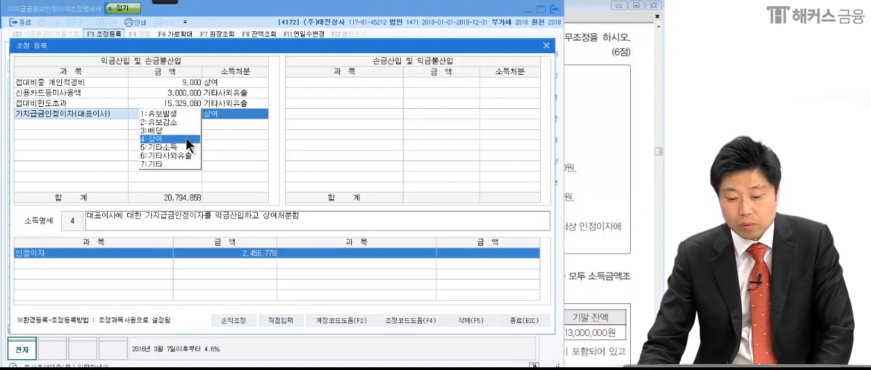
key("Return")
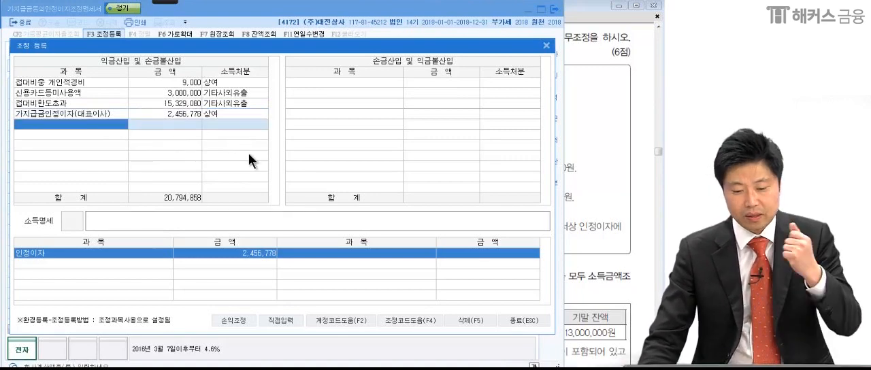
left_click(542, 321)
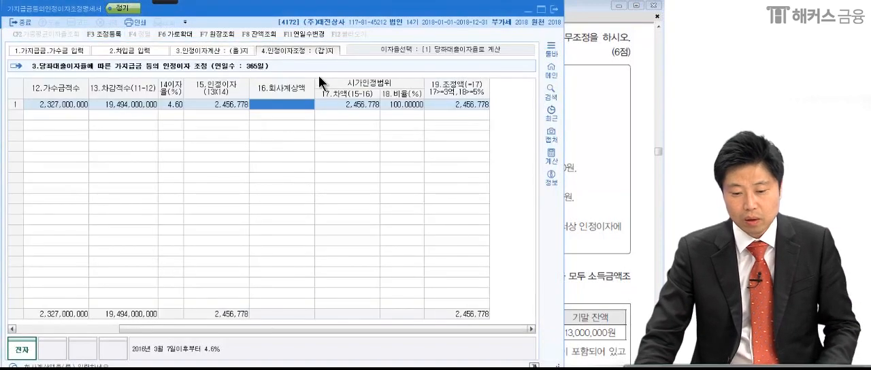
Close the 가지급금등의인정이자조정명세서, underline 퇴직급여충당금조정명세서 in problem (3) of the PDF with the pen, and clear the mark.
left_click(555, 10)
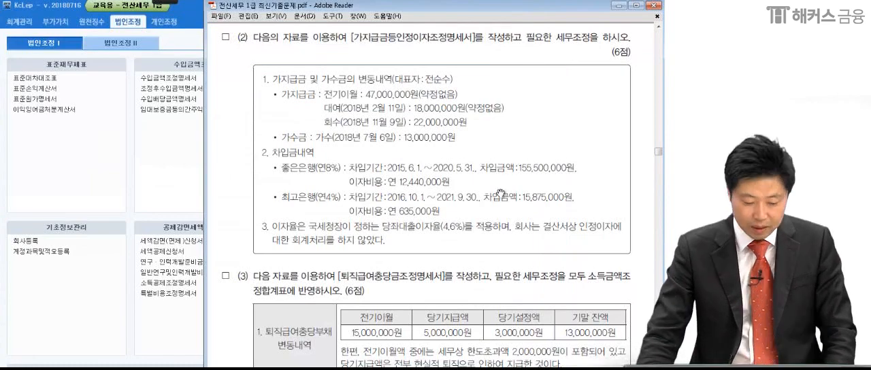
scroll(482, 231, "down", 5)
scroll(482, 225, "down", 1)
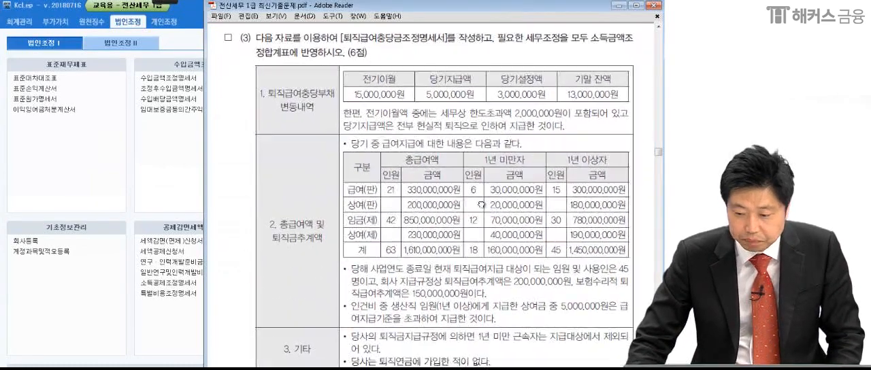
mouse_move(156, 3)
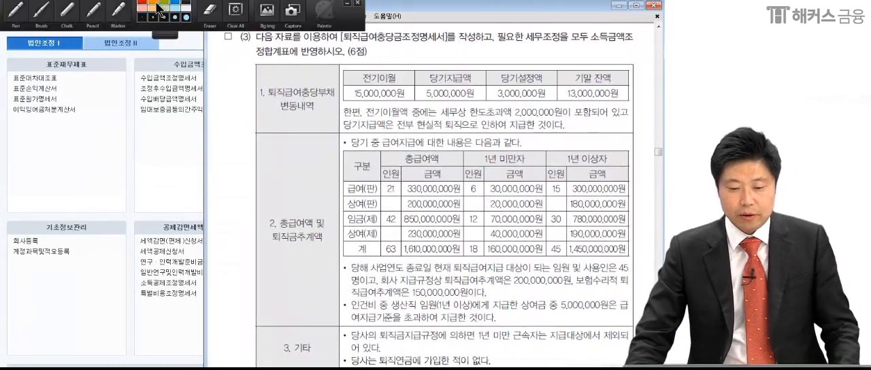
left_click(15, 19)
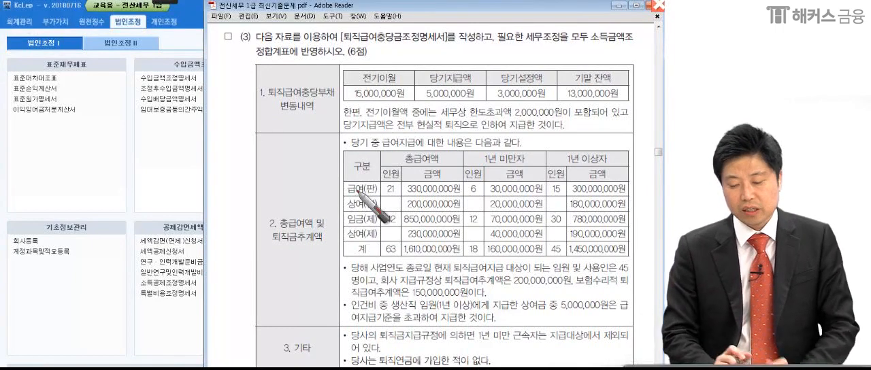
left_click_drag(343, 50, 455, 45)
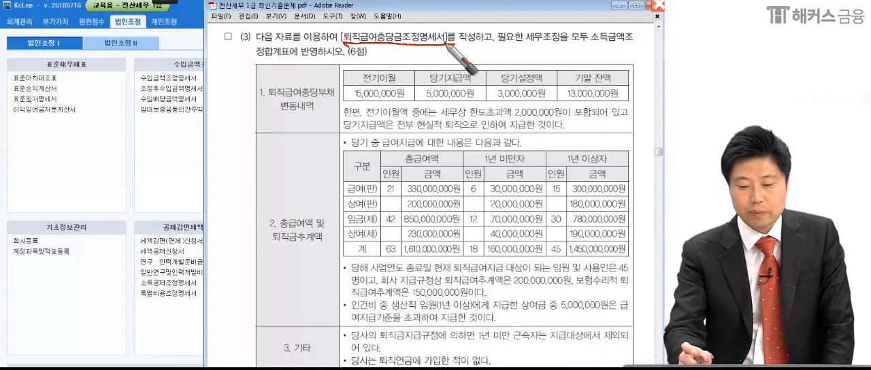
left_click(350, 62)
key("Escape")
Open the 퇴직급여충당금조정명세서, return to problem (3), and sketch a T-account with the pen for the 퇴직급여충당부채 변동내역.
left_click(169, 157)
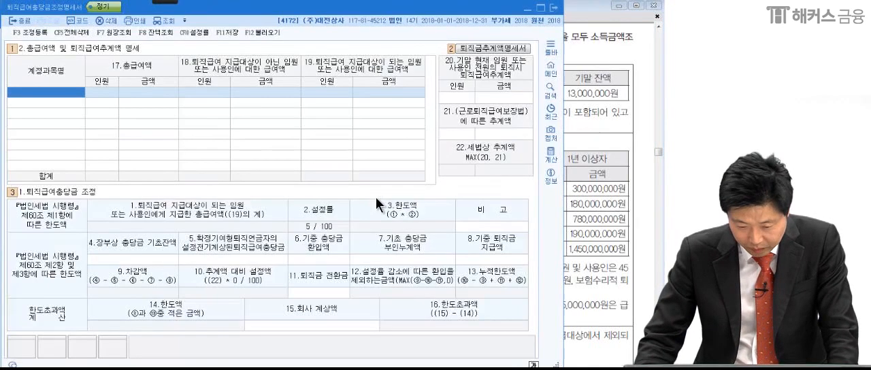
left_click(610, 166)
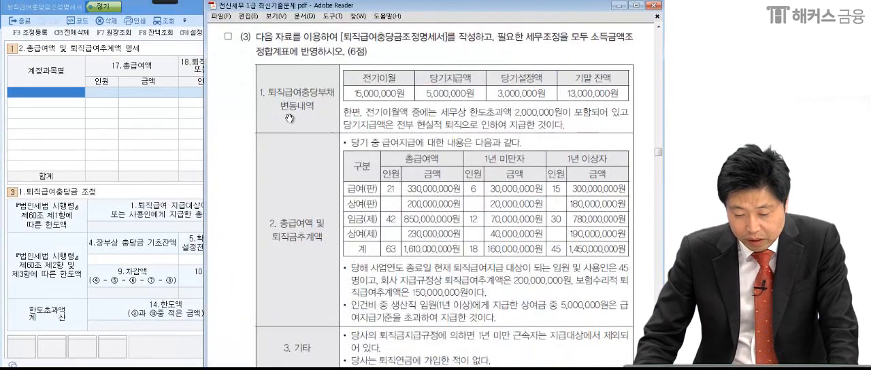
mouse_move(168, 2)
left_click(15, 11)
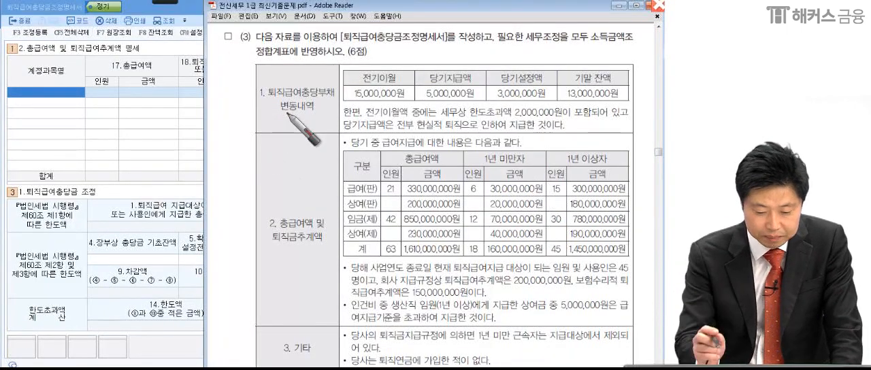
left_click_drag(76, 121, 209, 120)
left_click_drag(141, 124, 143, 253)
mouse_move(199, 101)
left_mouse_down()
mouse_move(206, 121)
mouse_move(252, 70)
left_mouse_up()
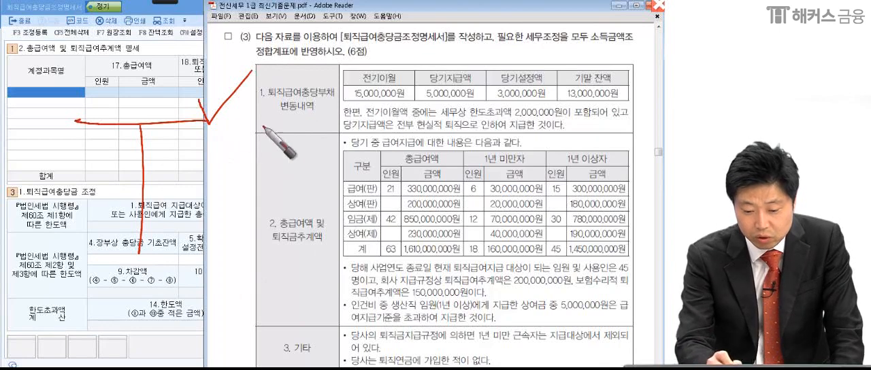
Write 15M and 3M on the credit side and 5M and 13M on the debit side of the T-account.
mouse_move(170, 134)
left_mouse_down()
mouse_move(161, 156)
mouse_move(189, 134)
left_mouse_up()
mouse_move(194, 133)
left_mouse_down()
mouse_move(191, 147)
mouse_move(215, 155)
left_mouse_up()
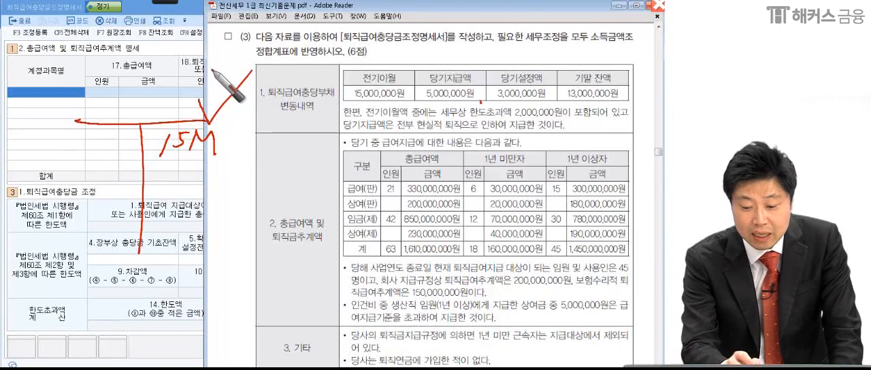
mouse_move(77, 135)
left_mouse_down()
mouse_move(71, 154)
mouse_move(86, 133)
left_mouse_up()
mouse_move(100, 132)
left_mouse_down()
mouse_move(93, 155)
mouse_move(114, 156)
left_mouse_up()
left_click(523, 103)
mouse_move(170, 182)
left_mouse_down()
mouse_move(169, 208)
mouse_move(194, 182)
mouse_move(221, 205)
left_mouse_up()
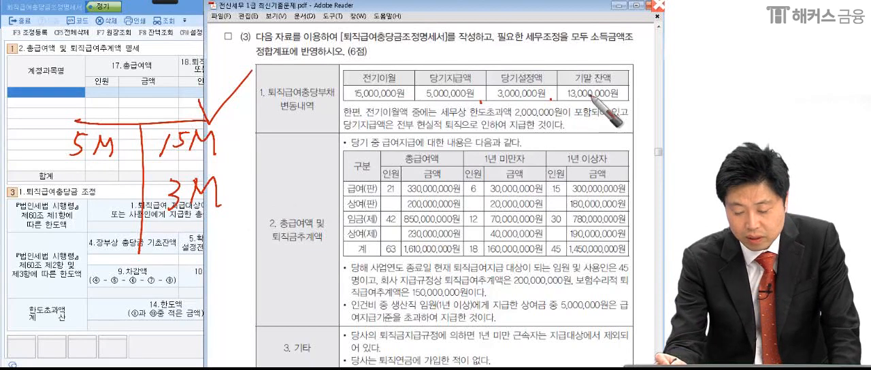
left_click_drag(64, 185, 56, 215)
mouse_move(71, 185)
left_mouse_down()
mouse_move(80, 181)
mouse_move(73, 218)
mouse_move(111, 203)
mouse_move(123, 222)
left_mouse_up()
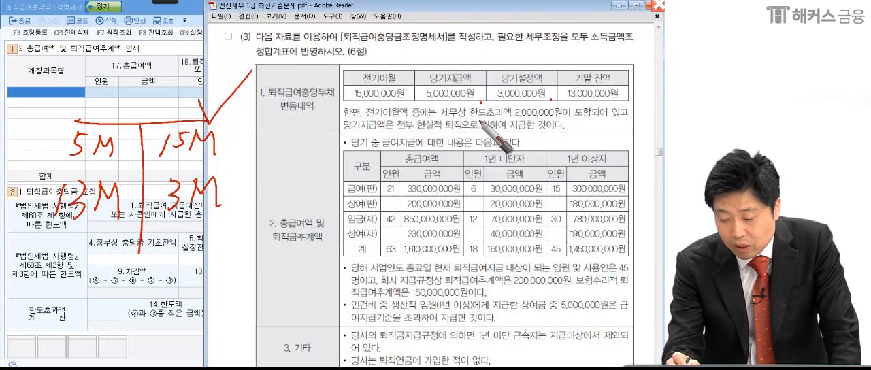
Mark the 한도초과액 and 현실적 퇴직 sentences with the pen and write a bracketed 2M note beside 15M.
left_click_drag(556, 119, 565, 116)
left_click_drag(623, 116, 628, 121)
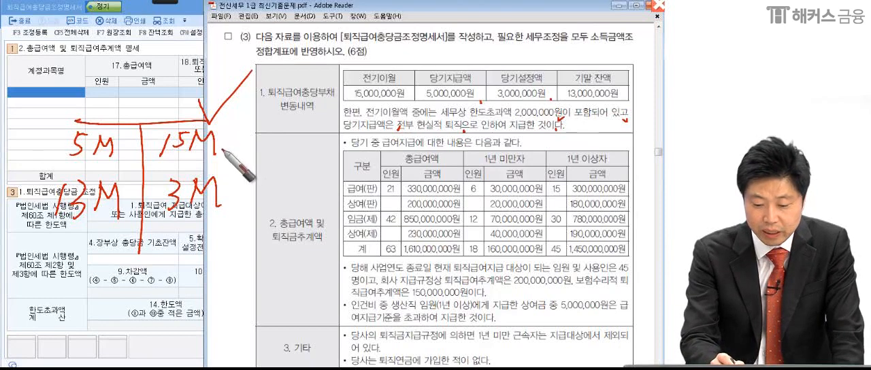
left_click(223, 151)
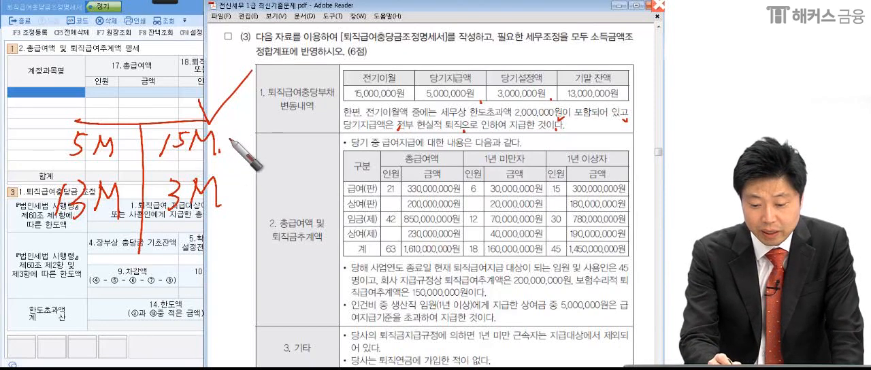
left_click_drag(244, 130, 239, 155)
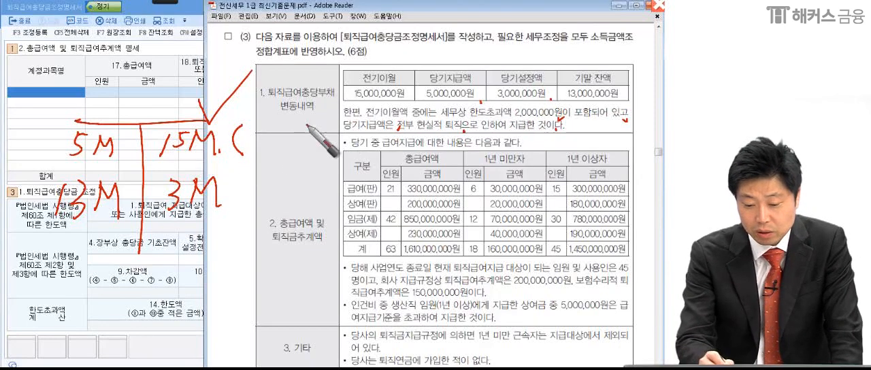
mouse_move(265, 125)
left_mouse_down()
mouse_move(274, 141)
mouse_move(280, 129)
mouse_move(304, 147)
mouse_move(332, 130)
mouse_move(338, 161)
left_mouse_up()
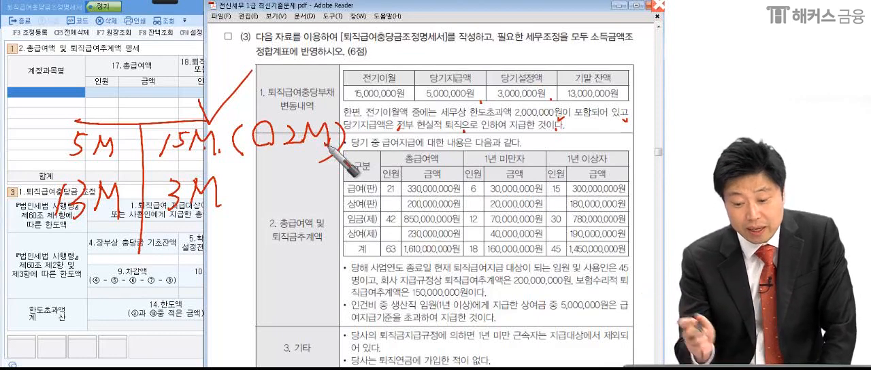
Circle 5M in the T-account and underline the 당기지급액 5,000,000원 in the table.
mouse_move(128, 153)
left_mouse_down()
mouse_move(34, 154)
mouse_move(127, 142)
mouse_move(126, 164)
left_mouse_up()
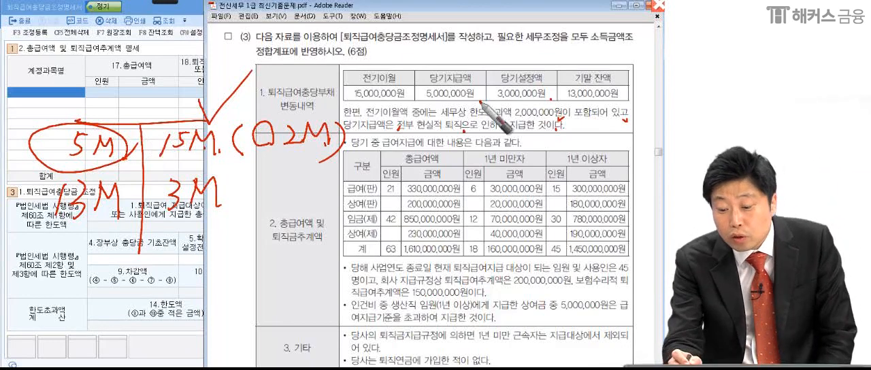
left_click_drag(418, 102, 475, 103)
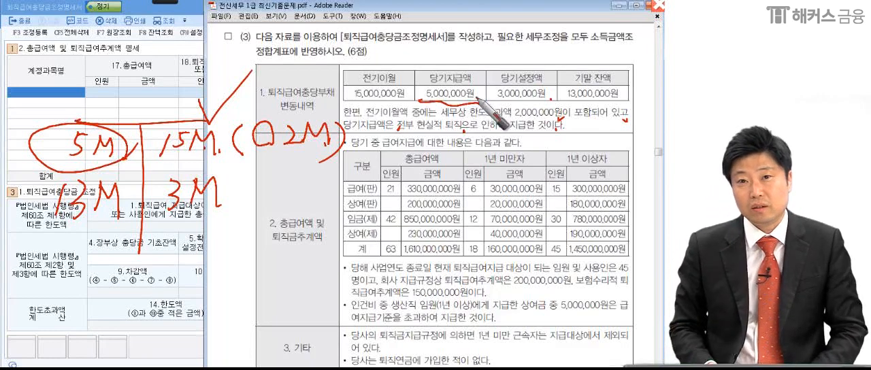
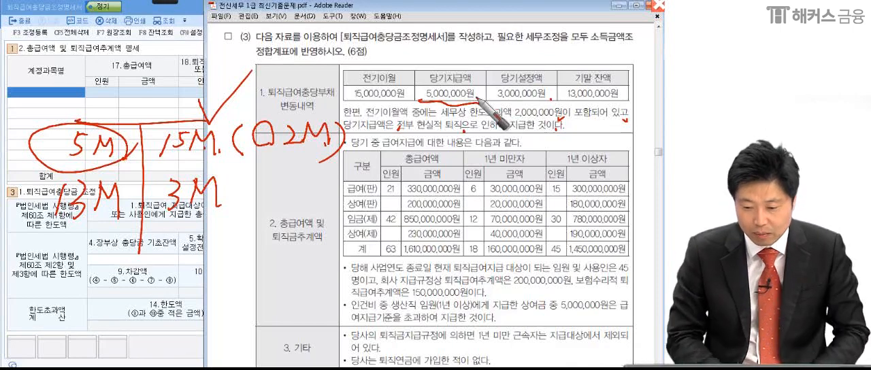
Underline 현실적 퇴직, draw a curve from that sentence down to the page bottom, and circle 5M again in the T-account.
left_click_drag(398, 131, 428, 131)
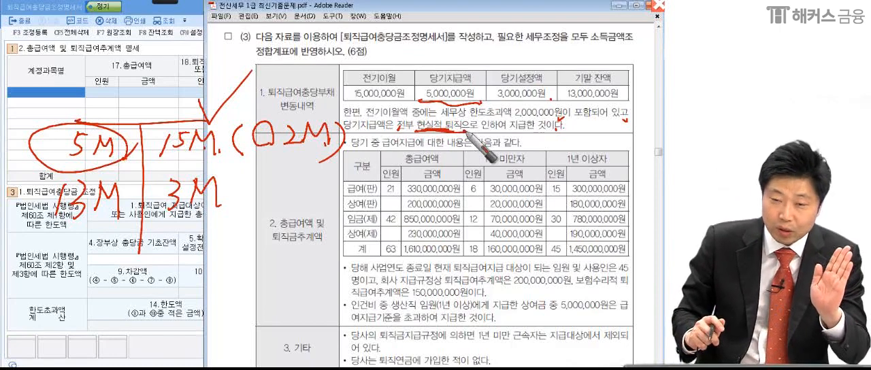
mouse_move(625, 121)
left_mouse_down()
mouse_move(647, 177)
mouse_move(608, 365)
left_mouse_up()
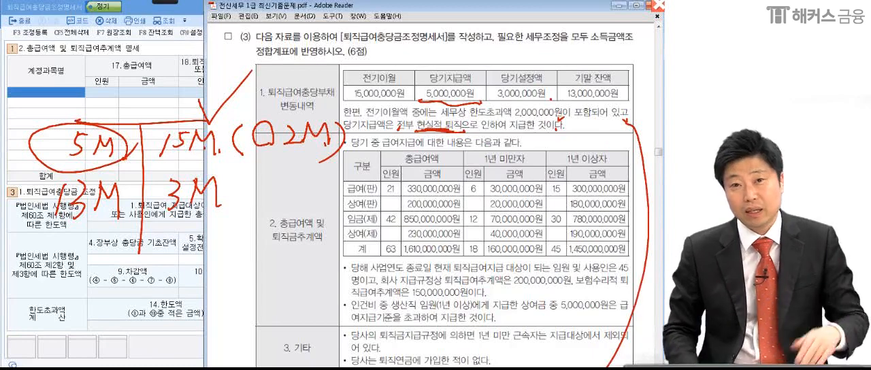
mouse_move(121, 142)
left_mouse_down()
mouse_move(71, 164)
mouse_move(102, 179)
left_mouse_up()
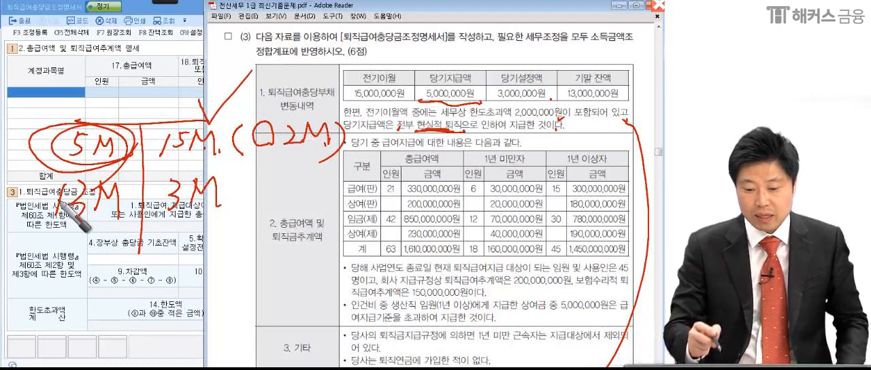
Underline the 15M opening entry with its 2M note, write a circled 13M above 전기이월, and circle 5M and 3M in the T-account.
mouse_move(151, 163)
left_mouse_down()
mouse_move(314, 163)
mouse_move(373, 62)
mouse_move(382, 74)
left_mouse_up()
mouse_move(394, 42)
left_mouse_down()
mouse_move(398, 72)
mouse_move(437, 65)
left_mouse_up()
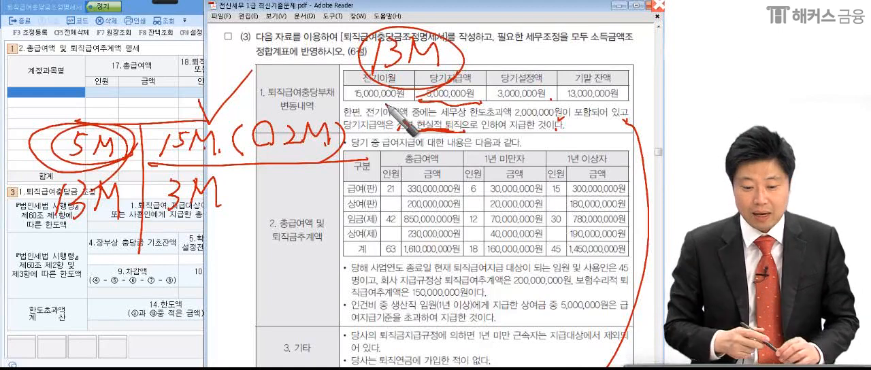
mouse_move(113, 146)
left_mouse_down()
mouse_move(97, 127)
mouse_move(116, 157)
left_mouse_up()
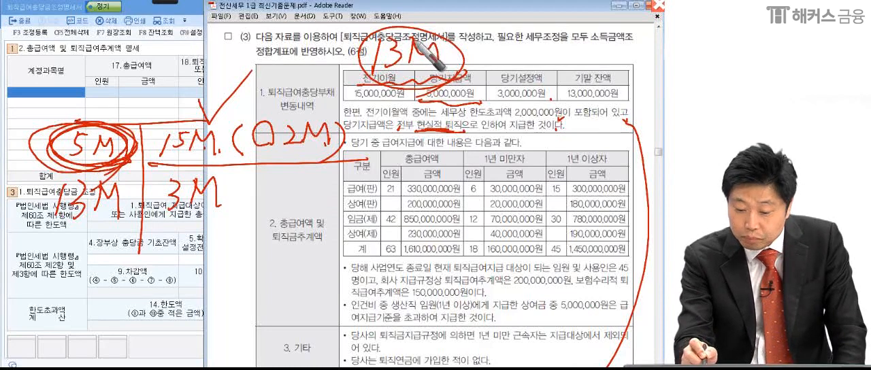
mouse_move(177, 230)
left_mouse_down()
mouse_move(204, 169)
mouse_move(228, 222)
left_mouse_up()
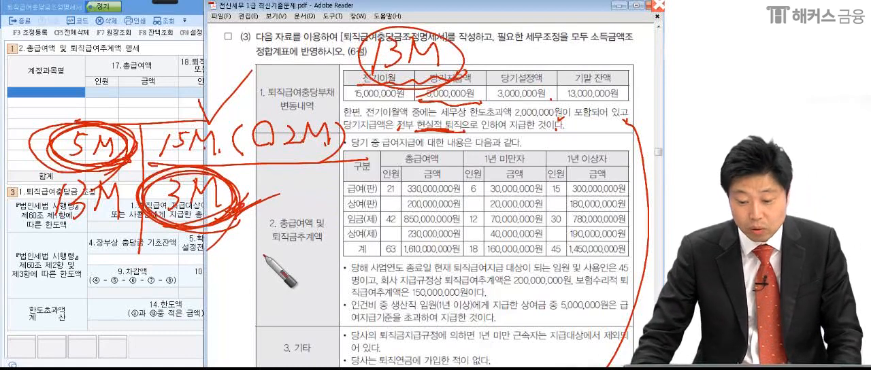
Clear the pen marks and write Min [ㄱ, ㄴ] over the form, with circled ㄱ and ㄴ on separate lines below.
key("Escape")
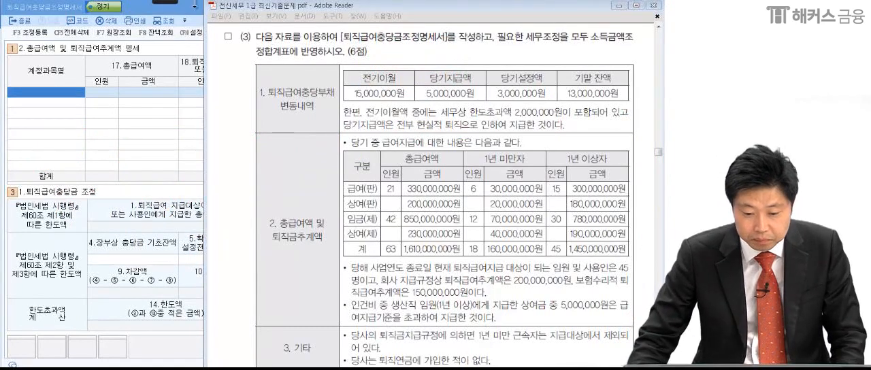
left_click(165, 3)
left_click(17, 12)
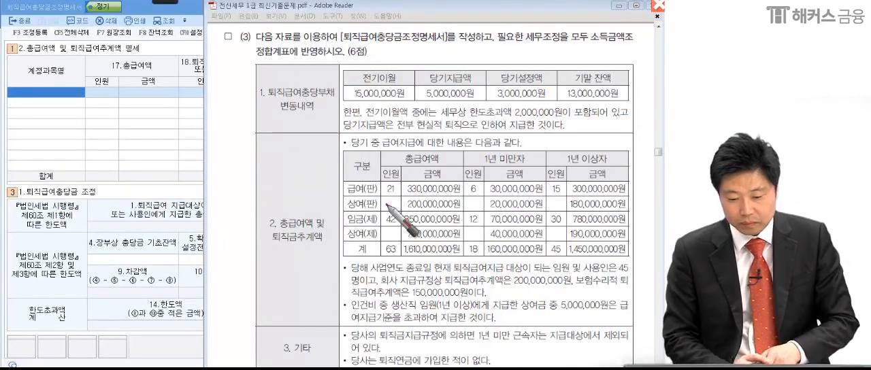
mouse_move(58, 85)
left_mouse_down()
mouse_move(60, 76)
mouse_move(82, 111)
mouse_move(97, 91)
mouse_move(151, 71)
mouse_move(192, 87)
mouse_move(239, 88)
mouse_move(237, 107)
left_mouse_up()
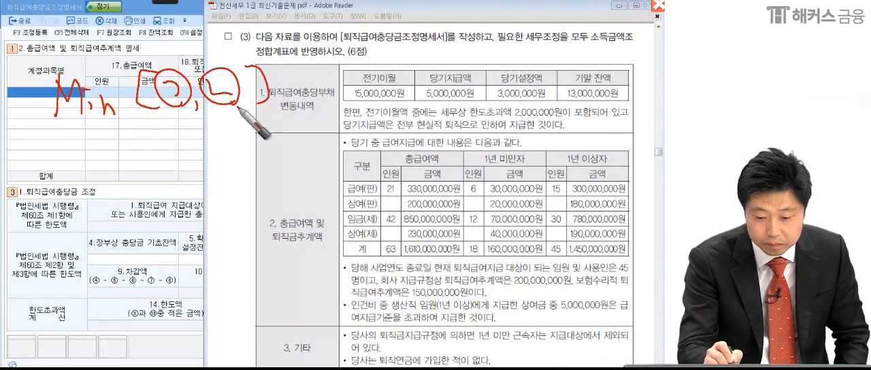
left_click_drag(49, 134, 76, 154)
mouse_move(51, 189)
left_mouse_down()
mouse_move(58, 202)
mouse_move(42, 225)
left_mouse_up()
left_click_drag(83, 204, 55, 253)
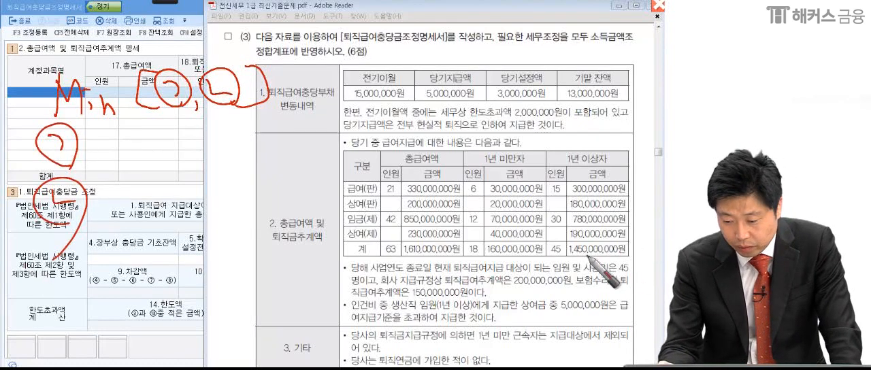
Mark the 총급여액 total and the 1년 미만자 and 1년 이상자 headings, and underline the notes under 3. 기타.
mouse_move(471, 263)
left_mouse_down()
mouse_move(443, 265)
mouse_move(429, 237)
mouse_move(471, 254)
left_mouse_up()
left_click_drag(465, 172, 627, 162)
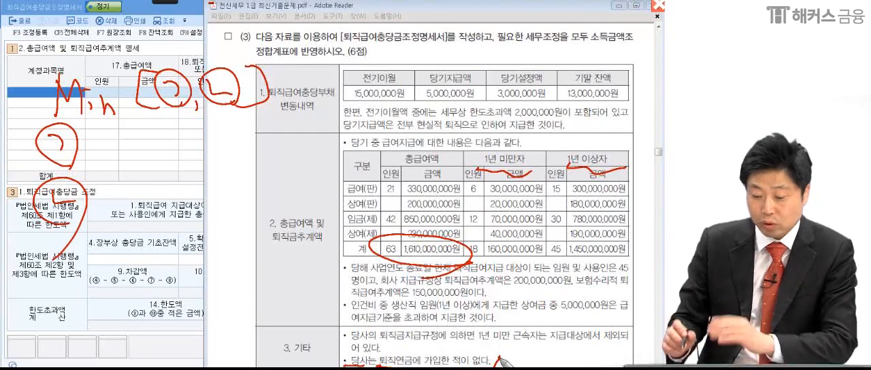
left_click_drag(508, 354, 505, 366)
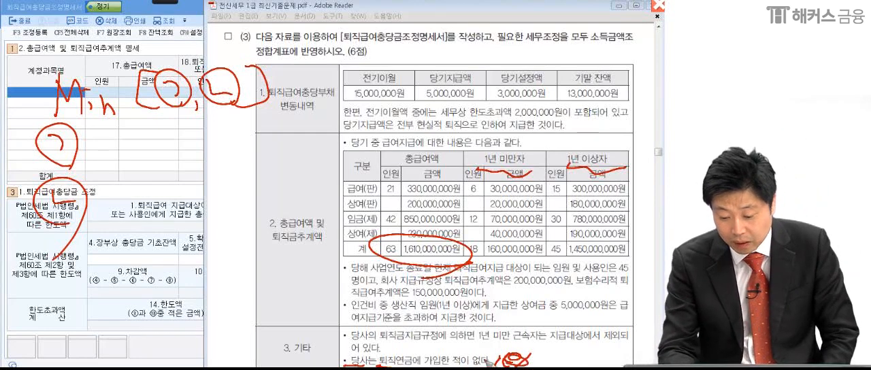
left_click_drag(399, 340, 602, 338)
left_click_drag(345, 352, 380, 349)
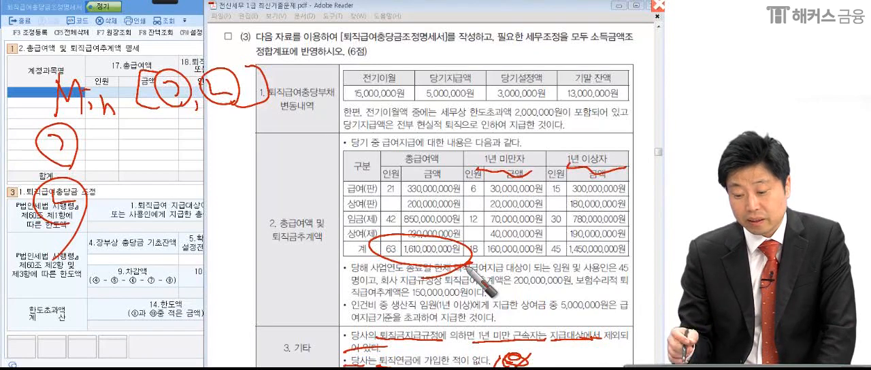
Mark 1년 미만자 with an X and circle the 1년 이상자 heading and its 1,450,000,000원 total.
left_click_drag(523, 130, 501, 146)
mouse_move(501, 130)
left_mouse_down()
mouse_move(521, 154)
mouse_move(550, 152)
left_mouse_up()
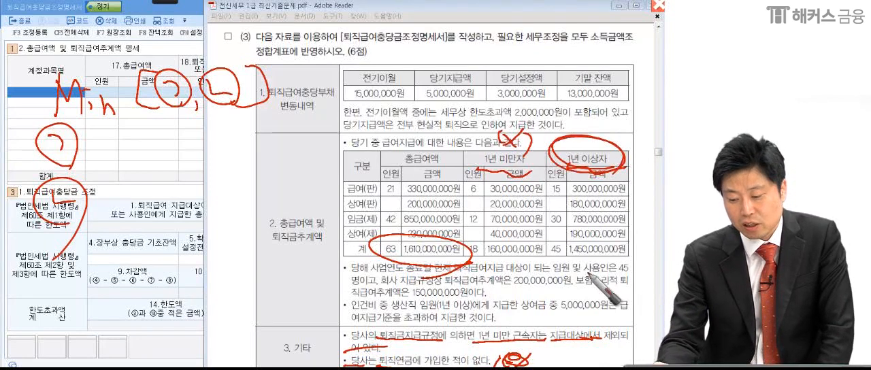
mouse_move(630, 247)
left_mouse_down()
mouse_move(564, 253)
mouse_move(640, 258)
left_mouse_up()
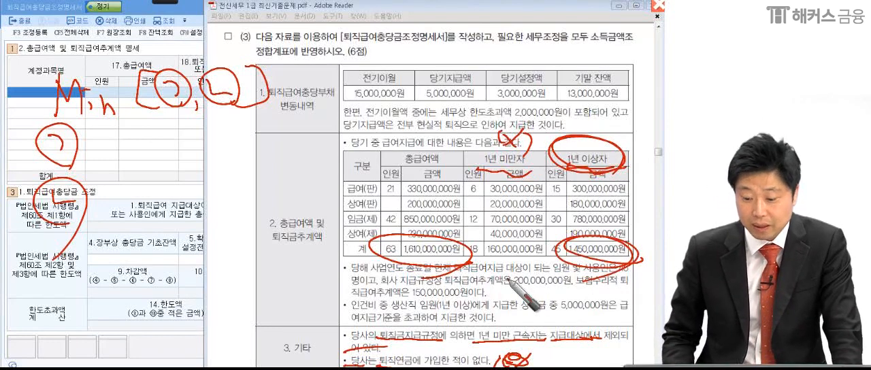
Write 1,450M × 5% beside ㄱ and underline the 퇴직급여추계액 amounts of 200,000,000원 and 150,000,000원.
mouse_move(109, 137)
left_mouse_down()
mouse_move(107, 160)
mouse_move(117, 163)
mouse_move(146, 149)
mouse_move(170, 155)
mouse_move(185, 145)
mouse_move(241, 139)
mouse_move(227, 133)
mouse_move(251, 125)
mouse_move(290, 121)
mouse_move(275, 125)
left_mouse_up()
left_click_drag(300, 140, 301, 140)
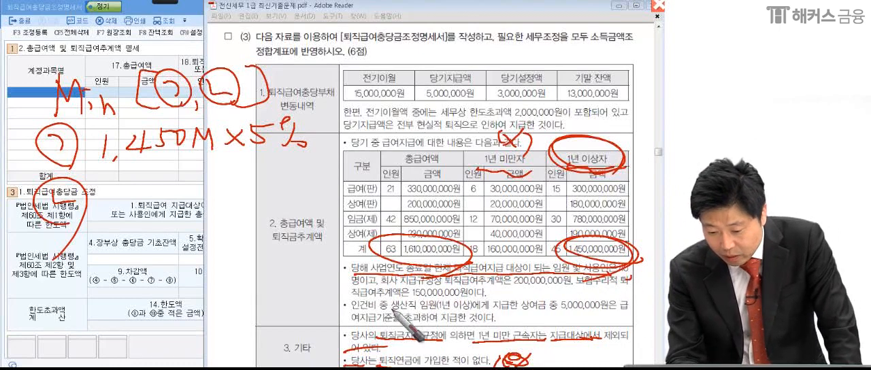
left_click_drag(379, 286, 399, 285)
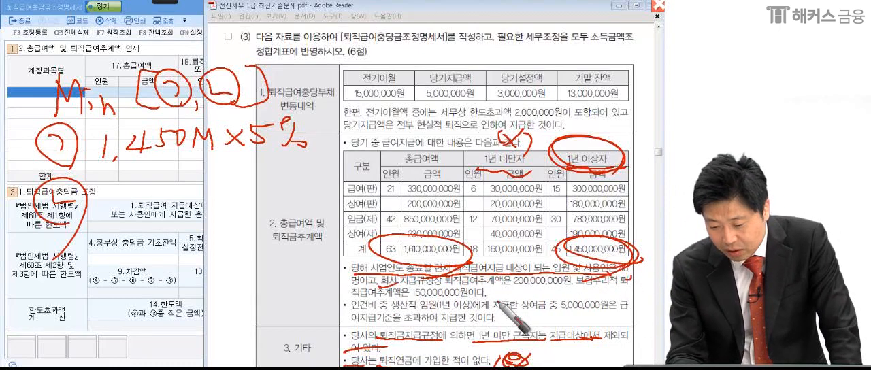
left_click_drag(515, 288, 563, 287)
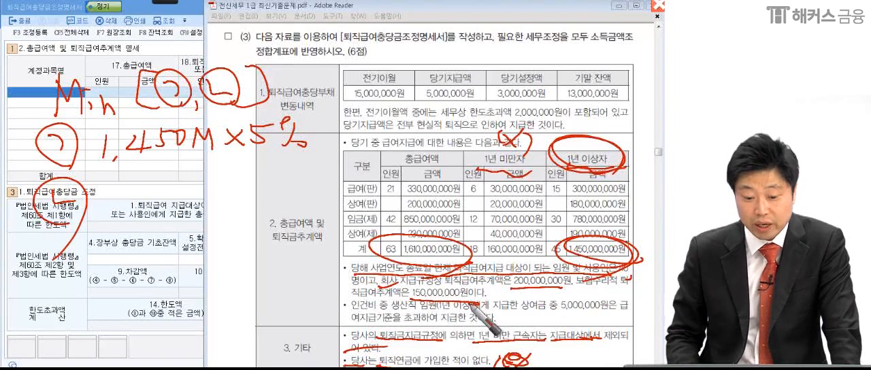
Write (200M × 0%) − beside ㄴ, followed by an empty circle for the amount to deduct.
mouse_move(98, 198)
left_mouse_down()
mouse_move(113, 206)
mouse_move(123, 194)
mouse_move(235, 199)
mouse_move(227, 205)
left_mouse_up()
left_click_drag(228, 178, 228, 180)
mouse_move(246, 192)
left_mouse_down()
mouse_move(253, 205)
mouse_move(248, 193)
left_mouse_up()
mouse_move(100, 179)
left_mouse_down()
mouse_move(89, 194)
mouse_move(104, 219)
left_mouse_up()
mouse_move(257, 169)
left_mouse_down()
mouse_move(270, 184)
mouse_move(239, 240)
left_mouse_up()
left_click_drag(287, 194, 307, 192)
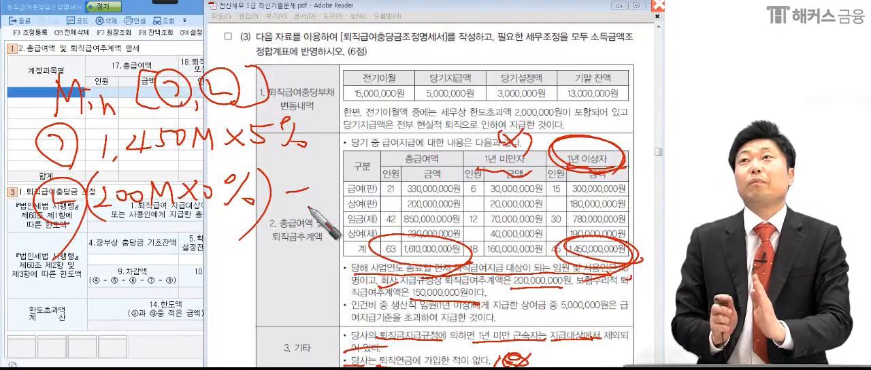
left_click_drag(373, 186, 315, 219)
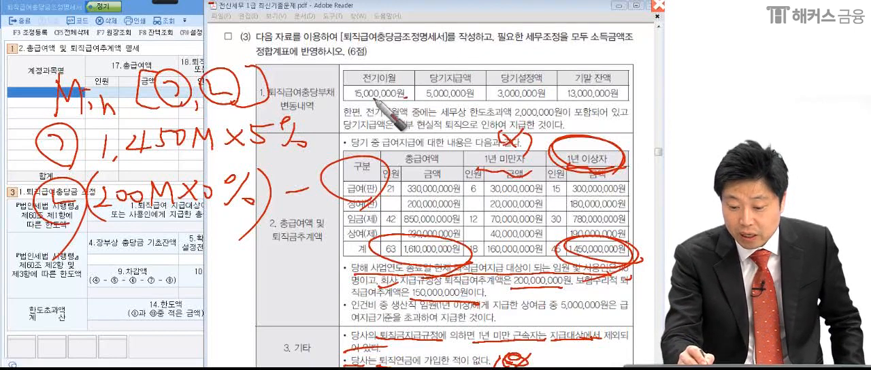
Write the calculation 13M − 5M = 8M above the 퇴직급여충당부채 변동내역 table, circling the amounts.
left_click_drag(450, 49, 450, 61)
mouse_move(457, 52)
left_mouse_down()
mouse_move(470, 61)
mouse_move(463, 69)
left_mouse_up()
mouse_move(479, 48)
left_mouse_down()
mouse_move(475, 66)
mouse_move(527, 54)
mouse_move(521, 70)
mouse_move(578, 45)
left_mouse_up()
mouse_move(561, 48)
left_mouse_down()
mouse_move(568, 68)
mouse_move(615, 68)
mouse_move(611, 77)
left_mouse_up()
left_click_drag(563, 99, 597, 102)
mouse_move(615, 96)
left_mouse_down()
mouse_move(612, 114)
mouse_move(629, 117)
mouse_move(625, 148)
left_mouse_up()
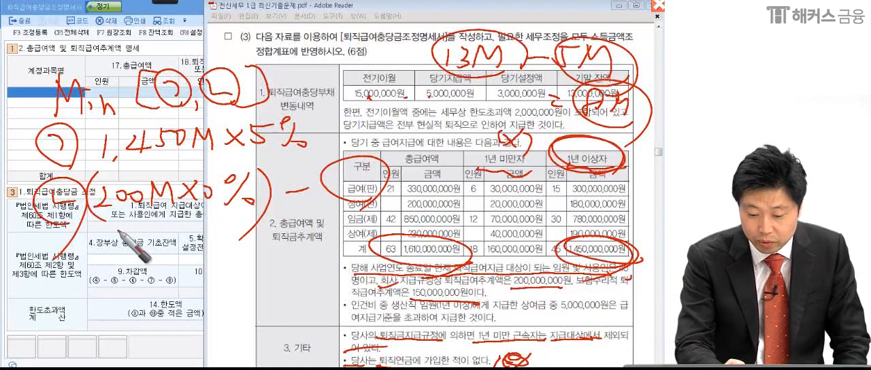
Complete the ㄴ formula with 8M + 0 and write its result below as △8M → 0.
mouse_move(349, 169)
left_mouse_down()
mouse_move(360, 184)
mouse_move(378, 178)
left_mouse_up()
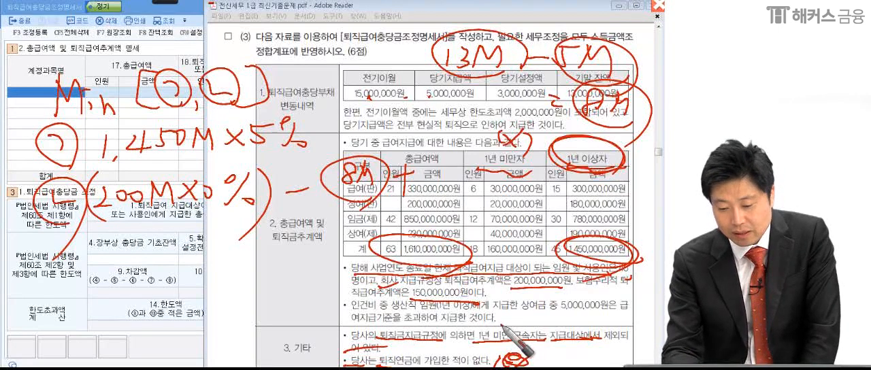
left_click_drag(436, 170, 451, 180)
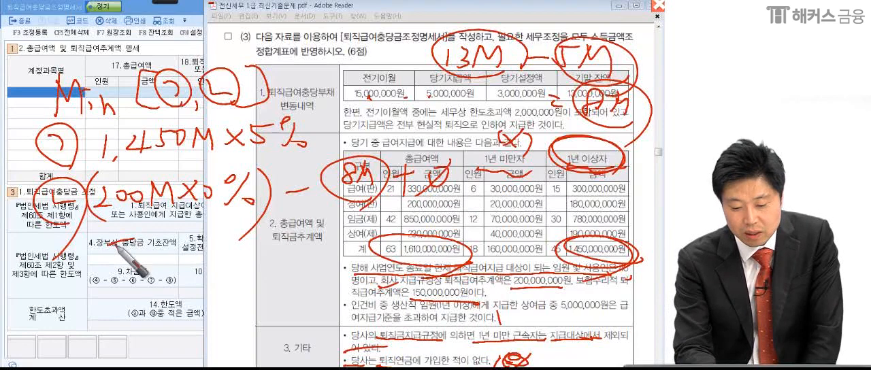
mouse_move(113, 254)
left_mouse_down()
mouse_move(183, 242)
mouse_move(165, 244)
mouse_move(203, 233)
mouse_move(207, 220)
mouse_move(258, 247)
mouse_move(286, 232)
mouse_move(270, 256)
left_mouse_up()
left_click_drag(233, 275, 320, 272)
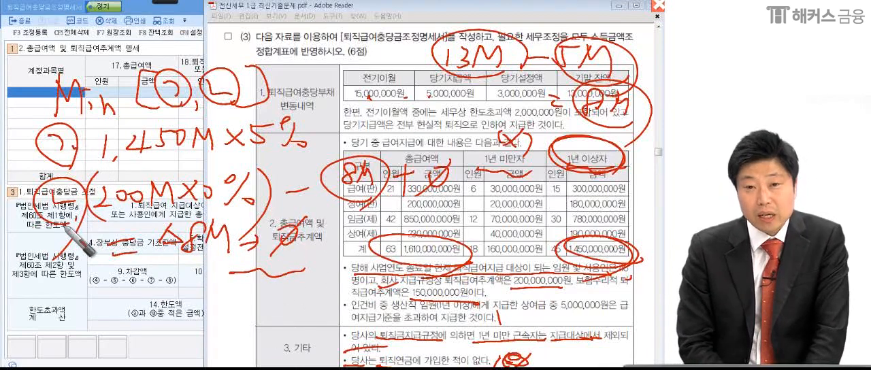
Write = 0 after the Min bracket, circle the 당기설정액 3,000,000원, and frame the ㄴ calculation.
left_click_drag(281, 100, 300, 107)
left_click_drag(319, 71, 321, 115)
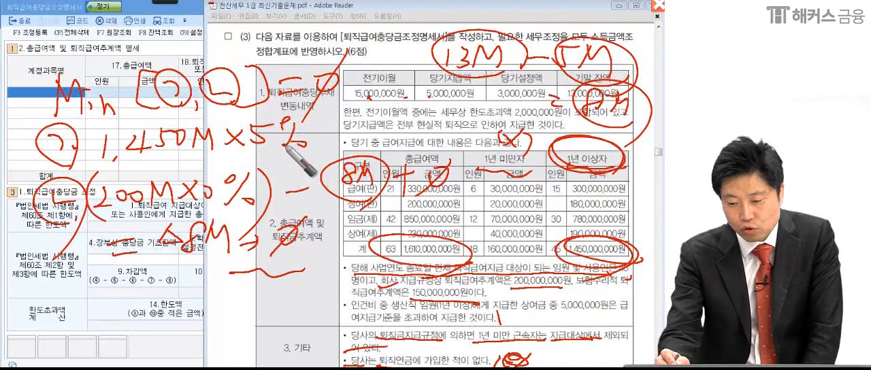
mouse_move(549, 117)
left_mouse_down()
mouse_move(491, 87)
mouse_move(523, 135)
left_mouse_up()
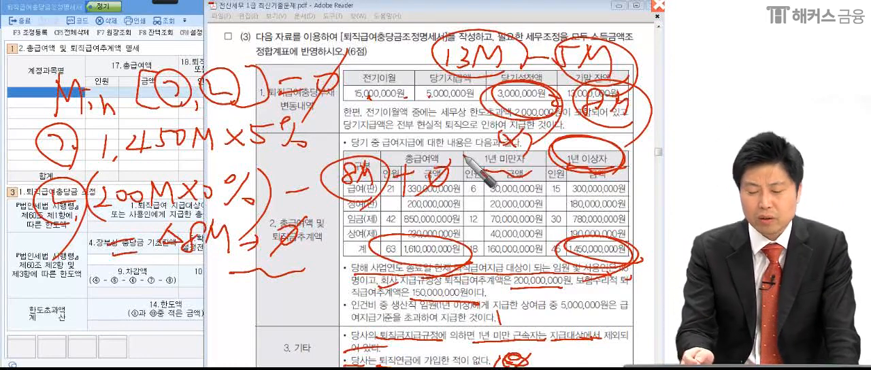
mouse_move(80, 267)
left_mouse_down()
mouse_move(78, 218)
mouse_move(293, 154)
mouse_move(367, 255)
mouse_move(99, 276)
left_mouse_up()
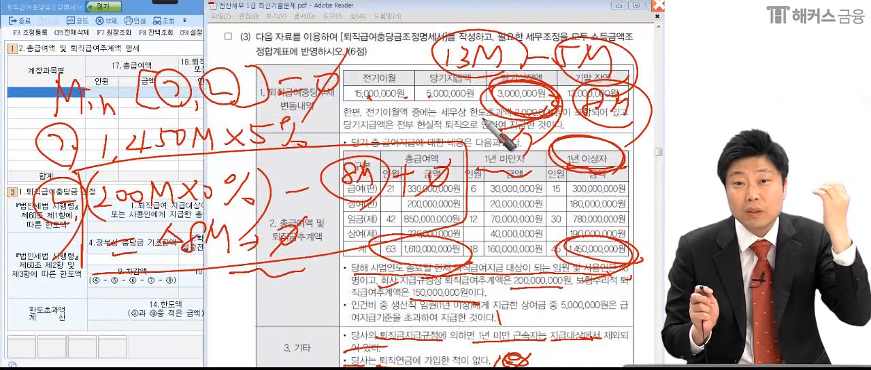
Mark the sentence on the 생산직 임원 bonus exceeding the payment standard and write a boxed 5M (상여) note over the form.
left_click_drag(348, 300, 350, 304)
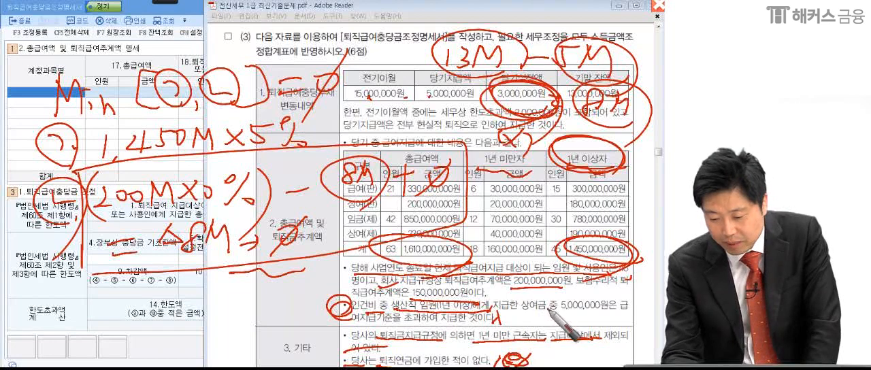
left_click_drag(522, 312, 590, 312)
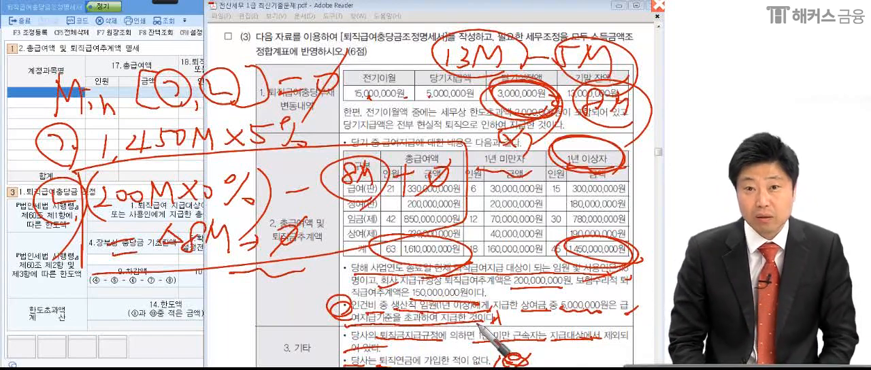
mouse_move(79, 300)
left_mouse_down()
mouse_move(64, 328)
mouse_move(98, 331)
mouse_move(184, 311)
mouse_move(197, 326)
left_mouse_up()
mouse_move(210, 286)
left_mouse_down()
mouse_move(204, 308)
mouse_move(235, 299)
mouse_move(279, 310)
mouse_move(293, 293)
mouse_move(299, 320)
left_mouse_up()
left_click_drag(68, 348, 315, 332)
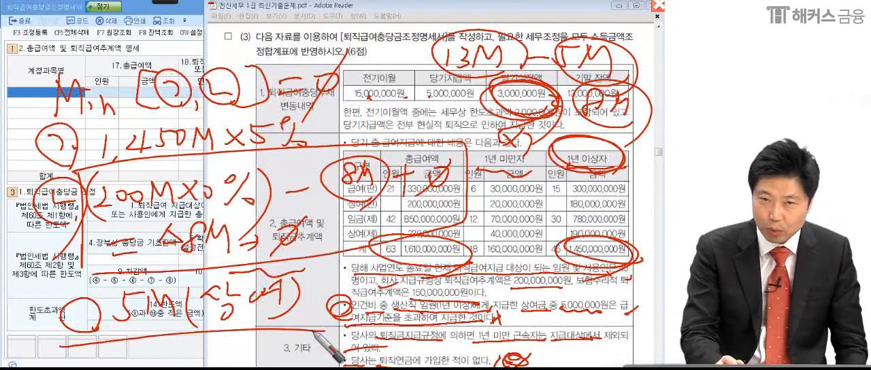
mouse_move(47, 301)
left_mouse_down()
mouse_move(136, 290)
mouse_move(292, 326)
left_mouse_up()
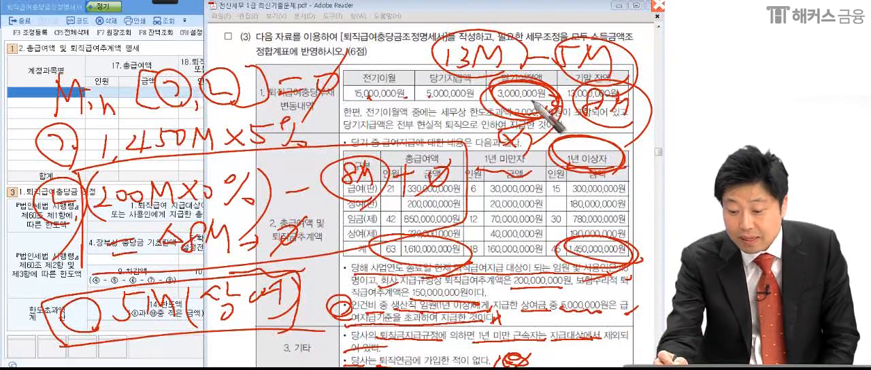
Emphasise the 당기설정액 with a numbered mark 1 and put a circled 2 beside the 5M (상여) note.
left_click_drag(436, 110, 548, 110)
left_click_drag(543, 79, 448, 93)
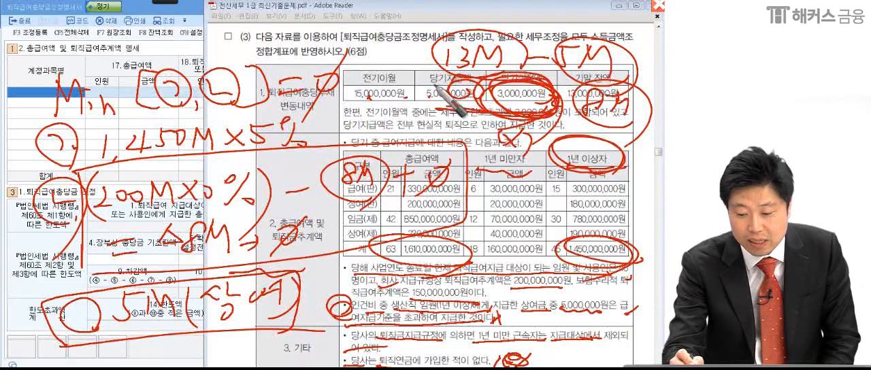
mouse_move(29, 298)
left_mouse_down()
mouse_move(14, 334)
mouse_move(23, 367)
left_mouse_up()
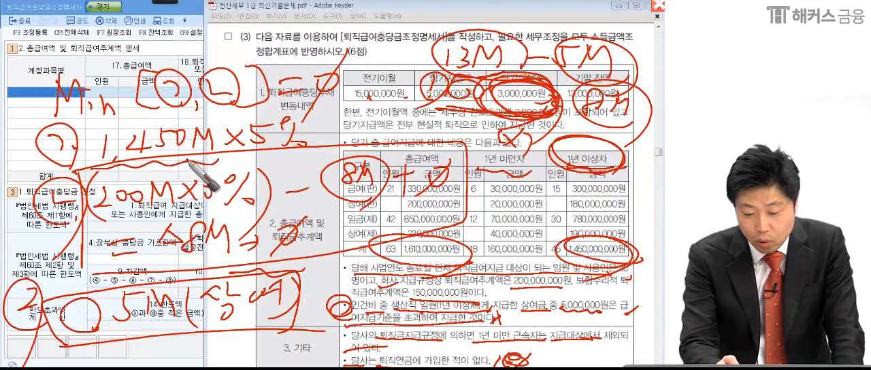
Box the 1,450M × 5% calculation and the 5,000,000원 excess bonus amount in the problem text.
mouse_move(120, 166)
left_mouse_down()
mouse_move(102, 133)
mouse_move(310, 137)
mouse_move(174, 171)
left_mouse_up()
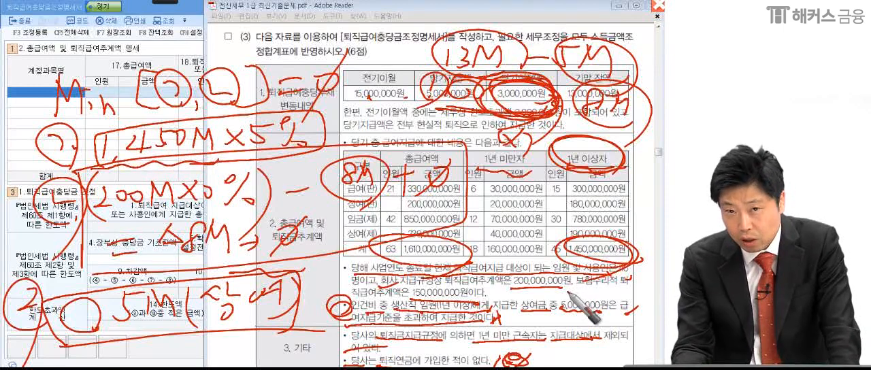
mouse_move(559, 314)
left_mouse_down()
mouse_move(559, 303)
mouse_move(594, 318)
mouse_move(559, 315)
left_mouse_up()
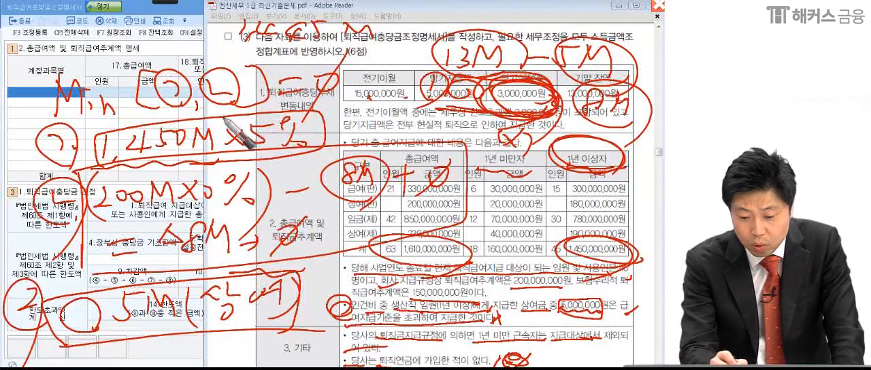
Extend the handwritten calculation above the problem, underline it, and clear all pen annotations from the screen.
mouse_move(394, 22)
left_mouse_down()
mouse_move(383, 35)
mouse_move(409, 37)
left_mouse_up()
left_click_drag(412, 24, 436, 35)
left_click_drag(451, 57, 183, 61)
left_click_drag(88, 150, 86, 146)
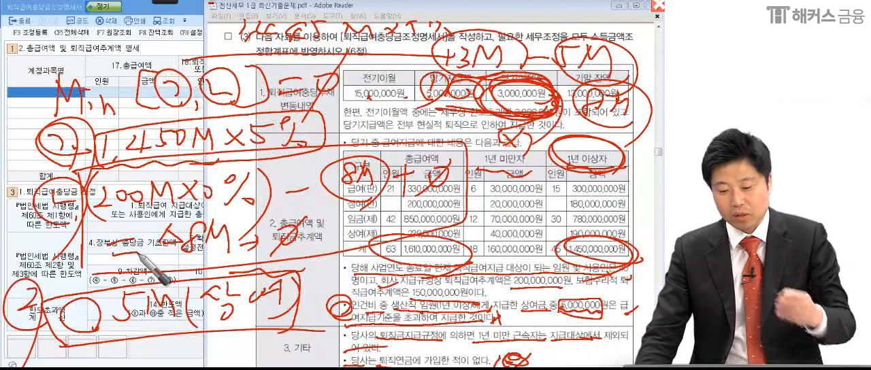
key("Escape")
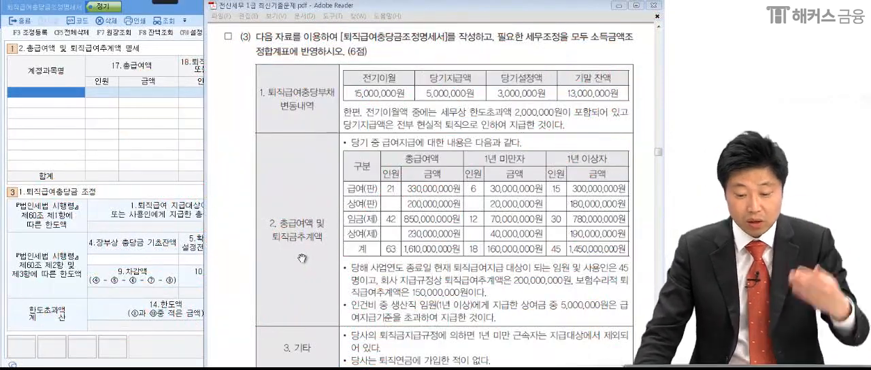
Switch to the 퇴직급여충당금조정명세서 in KcLep and load the wage and bonus accounts into the 총급여액 table, accepting the confirmation.
left_click(302, 259)
left_click(51, 94)
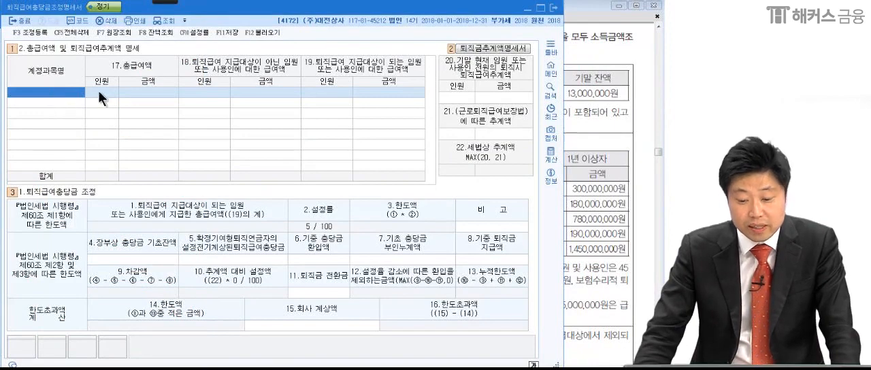
left_click(602, 129)
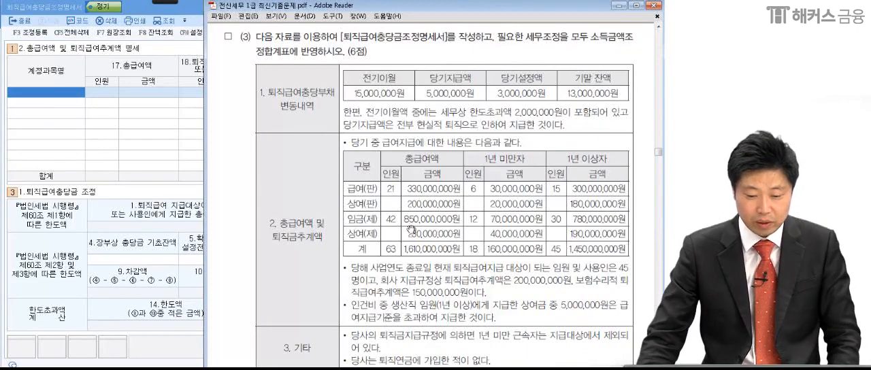
left_click(43, 96)
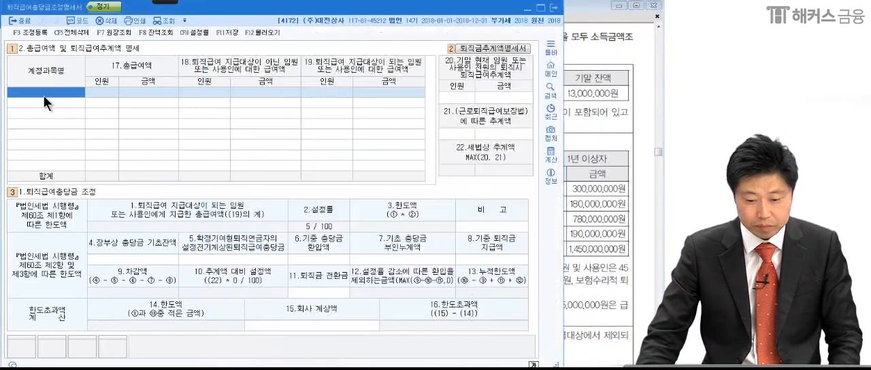
left_click(265, 32)
left_click(327, 211)
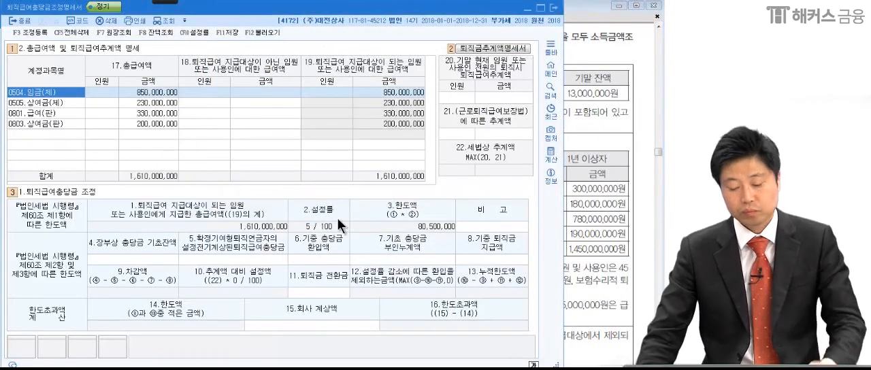
Following the row order in the problem, enter 총급여액 인원 ordering numbers 1 for 급여(판) and 2 for 상여금(판).
left_click(102, 93)
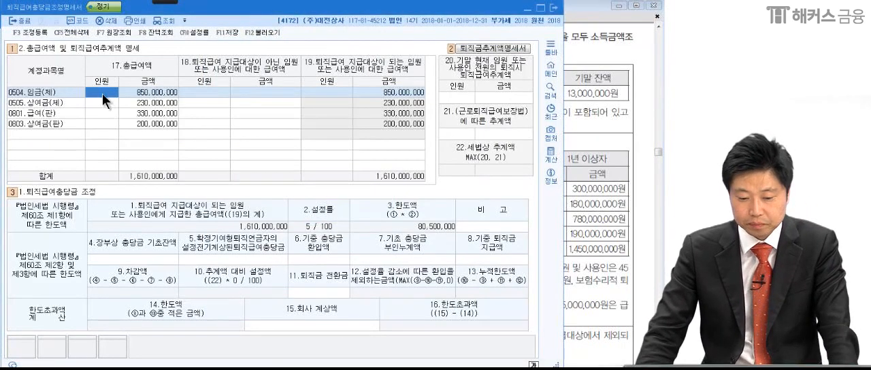
left_click(585, 200)
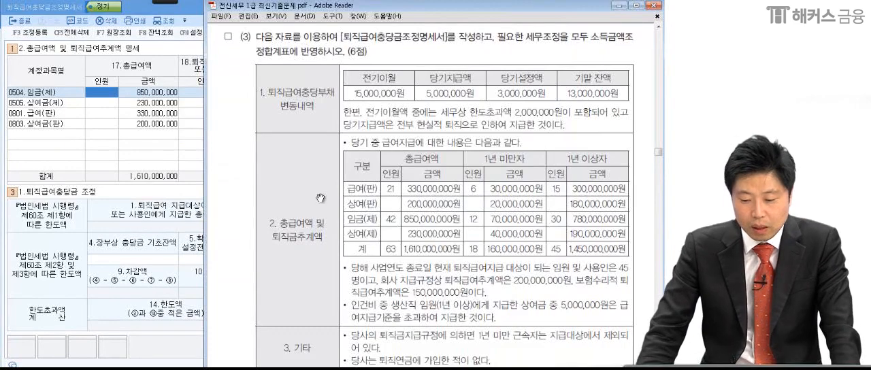
left_click(96, 99)
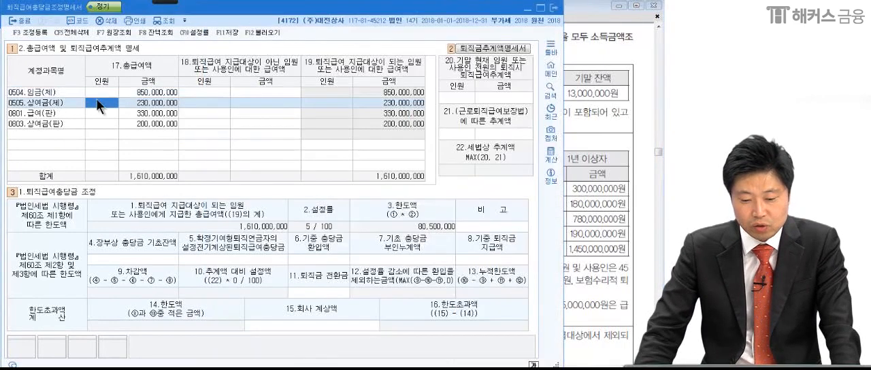
left_click(98, 94)
left_click(602, 213)
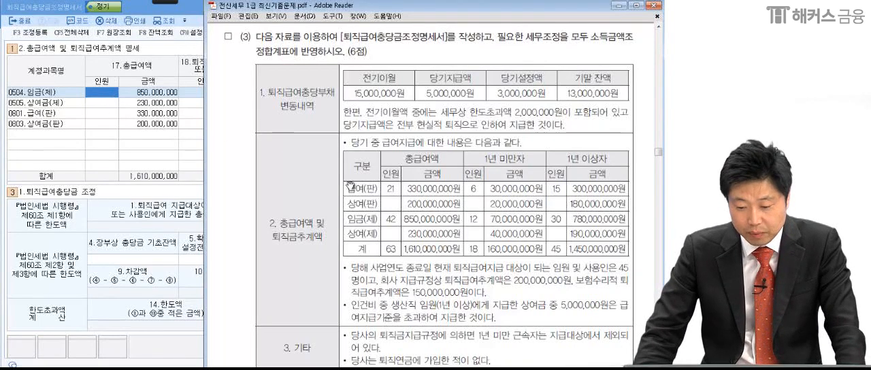
left_click(93, 113)
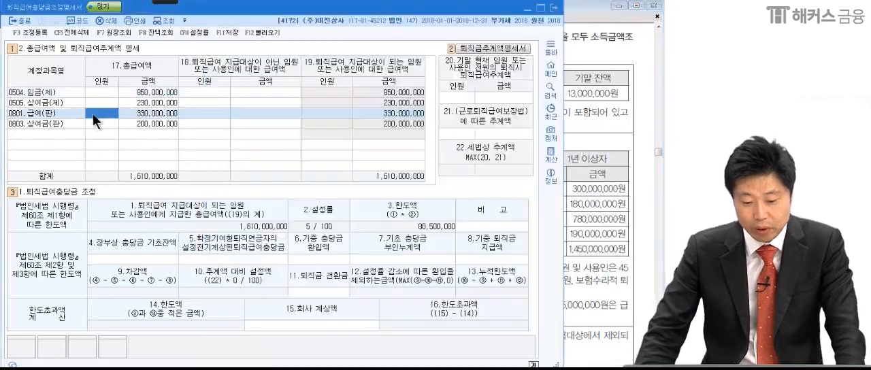
type("1")
key("Return")
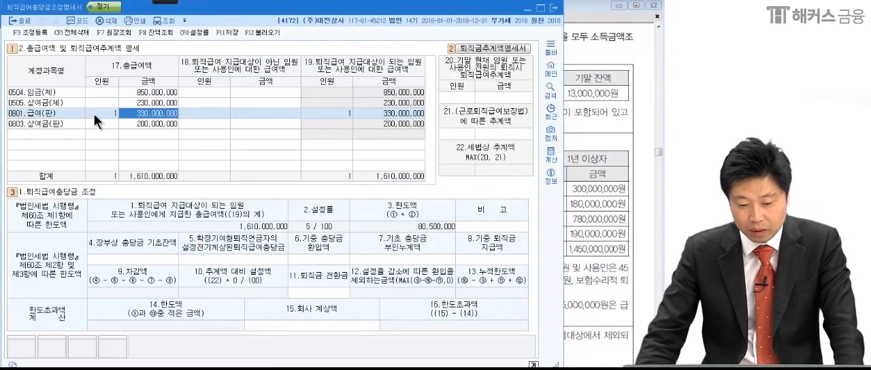
key("Return")
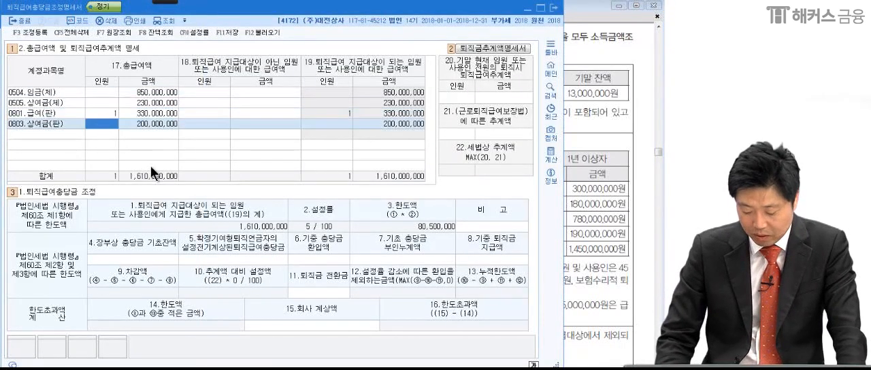
type("2")
key("Return")
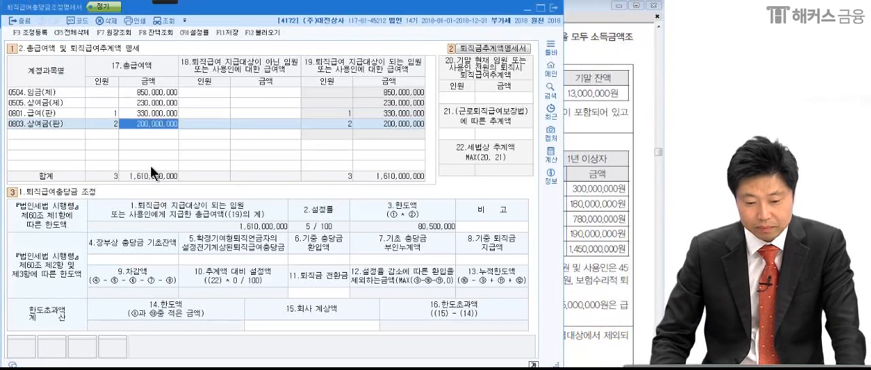
Enter the ordering numbers 3 for 임금(제) and 4 for 상여금(제) in the 총급여액 인원 column.
left_click(101, 93)
type("3")
key("Return")
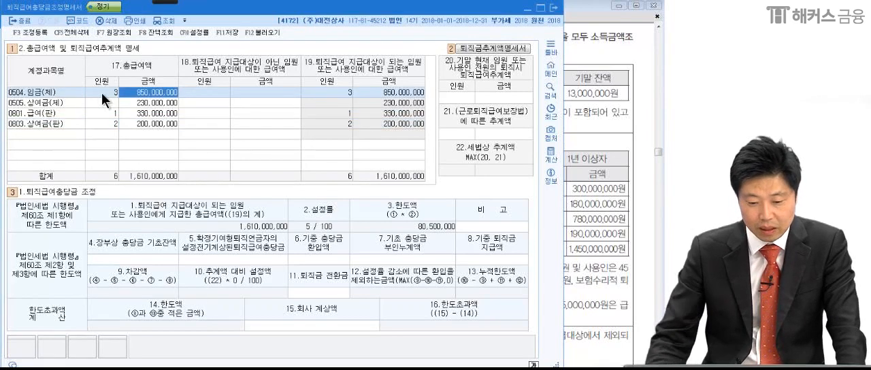
left_click(96, 103)
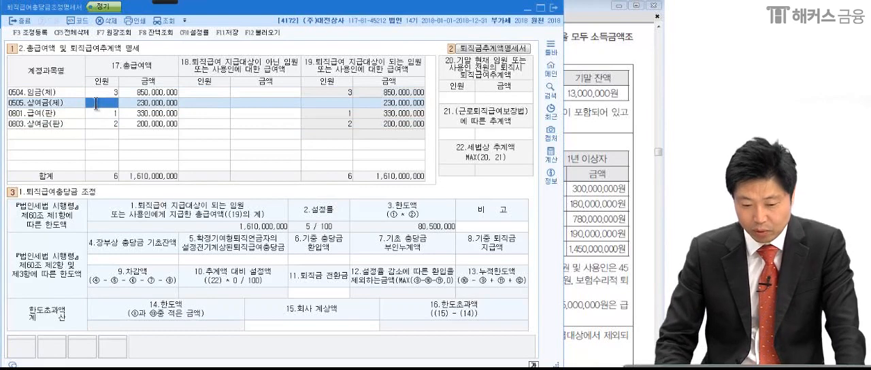
type("4")
key("Return")
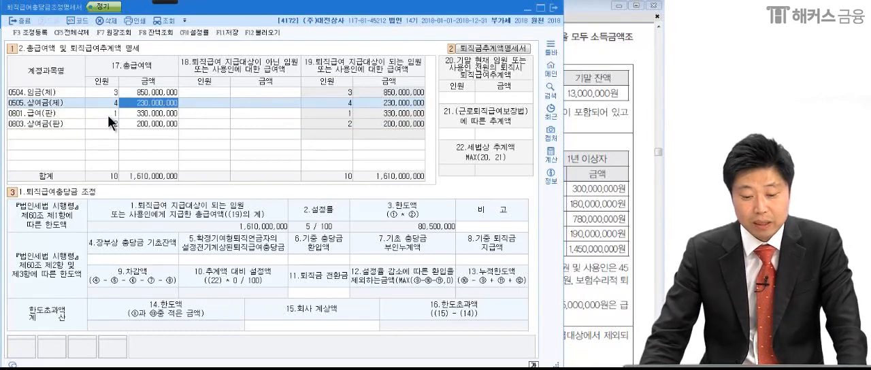
Sort the account rows in ascending order of 총급여액 인원 and go through the reordered rows.
left_click(115, 111)
key("Down")
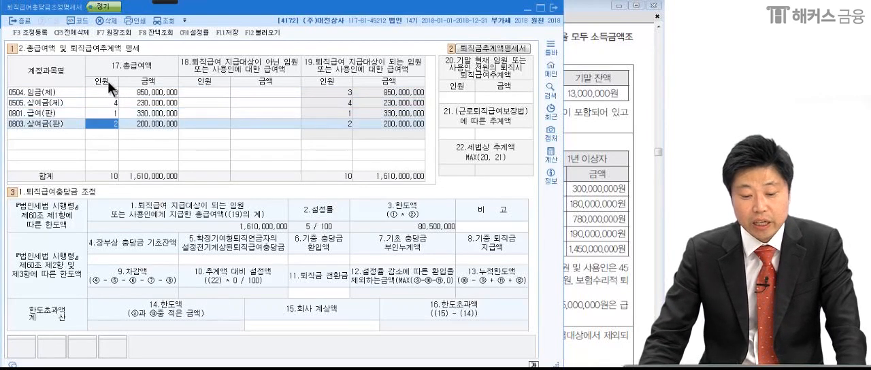
left_click(107, 81)
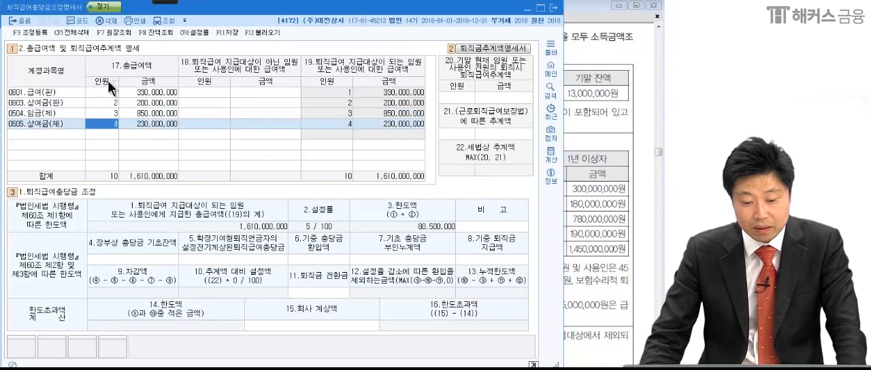
left_click(113, 94)
left_click(108, 102)
left_click(109, 113)
left_click(113, 124)
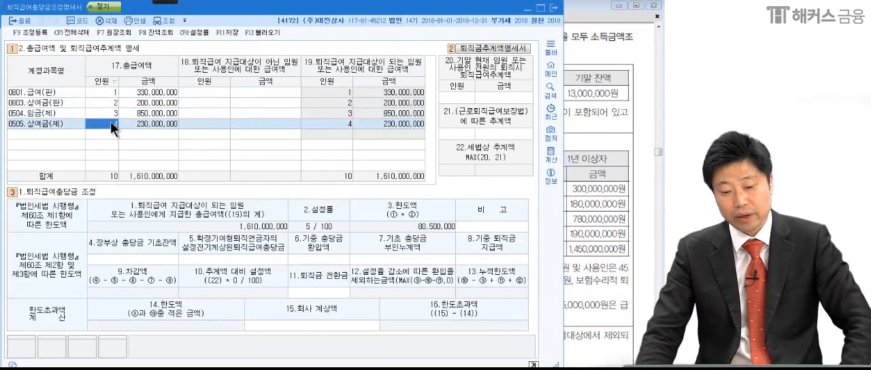
Set the 총급여액 인원 of 급여(판) to 21 as given in the problem and clear the 인원 of 상여금(판).
left_click(602, 226)
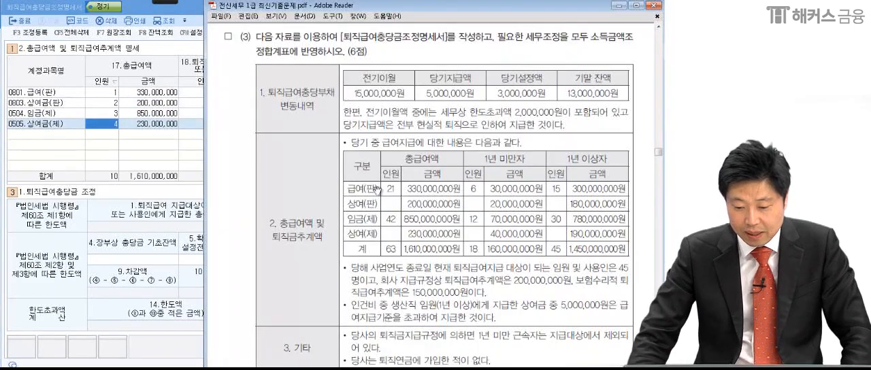
left_click(117, 99)
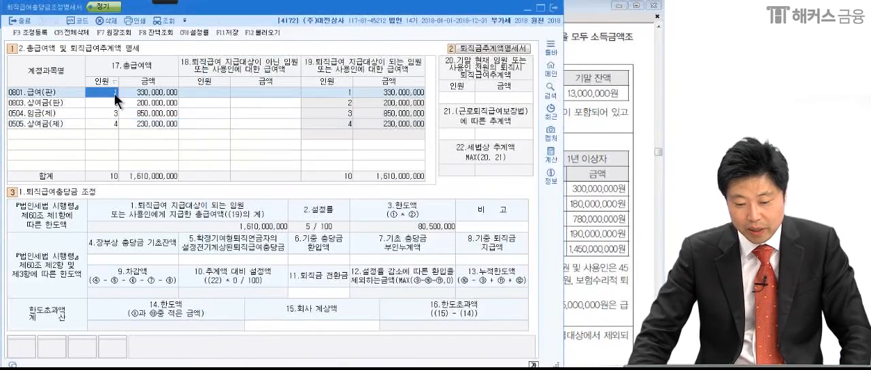
type("21")
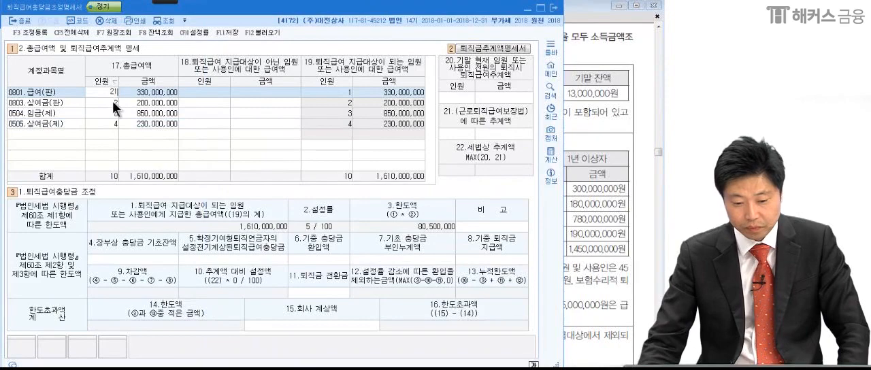
left_click(114, 107)
key("Delete")
Set the 총급여액 인원 of 임금(제) to 42 as given in the problem and clear the 인원 of 상여금(제).
left_click(113, 113)
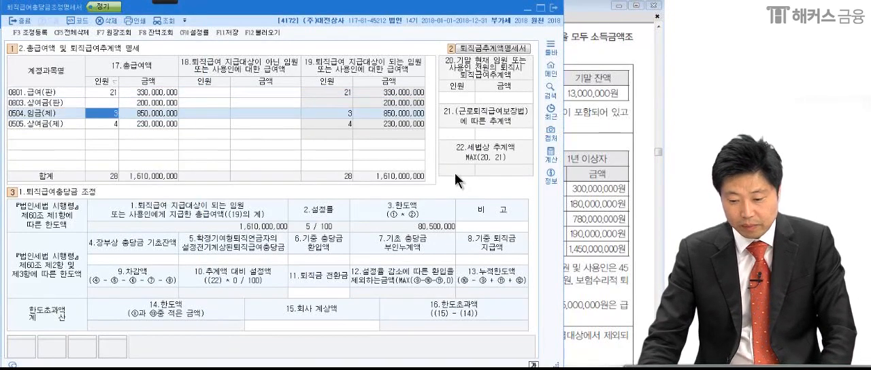
left_click(587, 189)
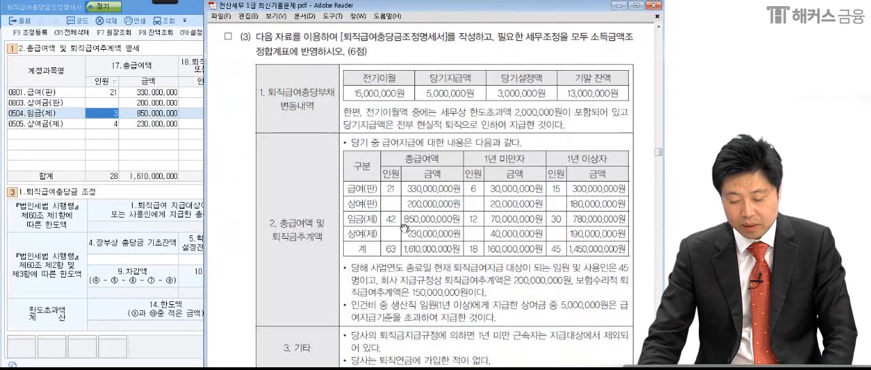
left_click(99, 113)
type("42")
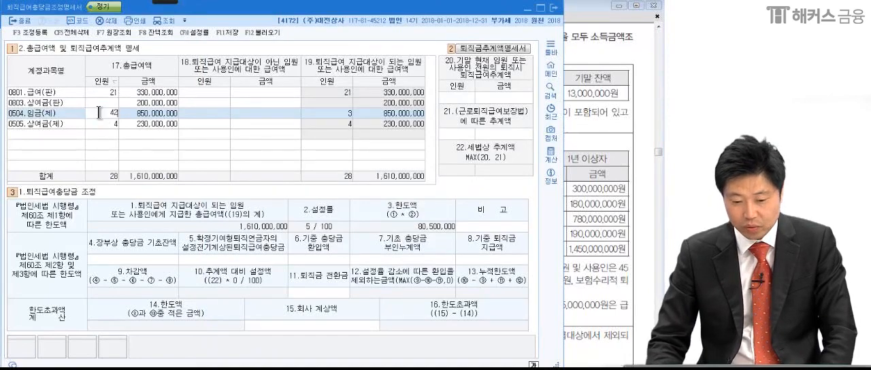
left_click(113, 123)
key("Delete")
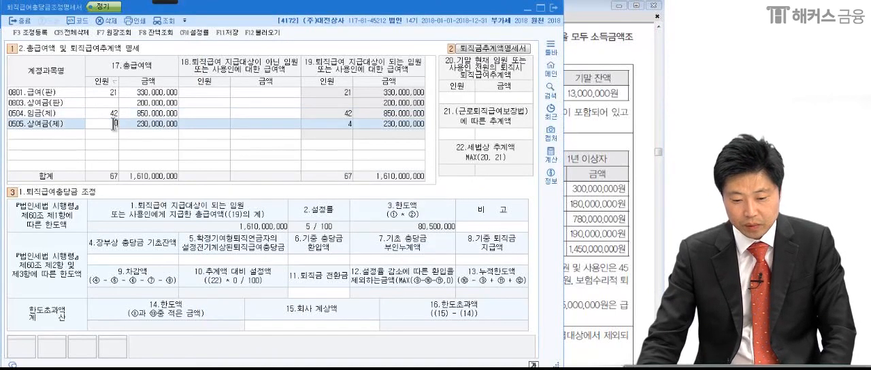
Enter 6 as the 인원 of 급여(판) under 퇴직급여 지급대상이 아닌 임원 또는 사용인, using the 1년 미만자 data.
left_click(221, 93)
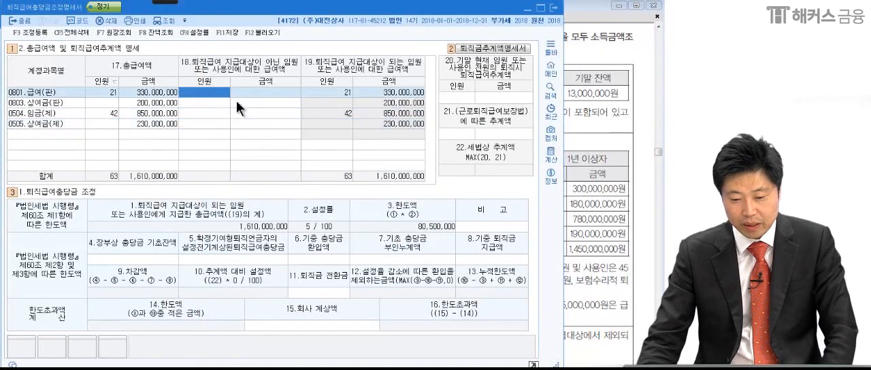
left_click(587, 170)
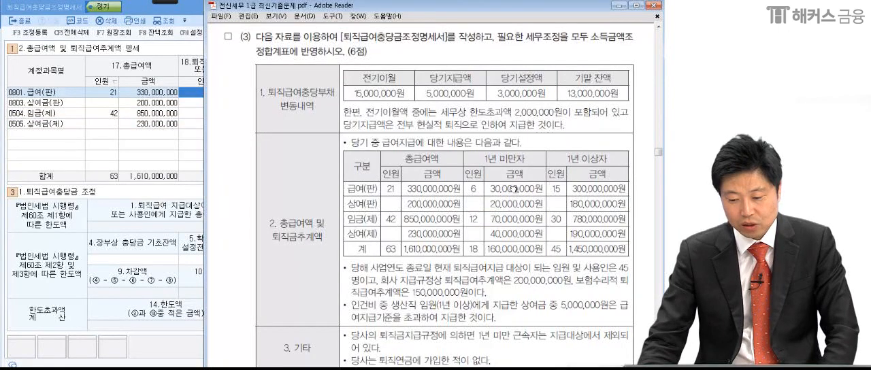
left_click(189, 95)
type("6")
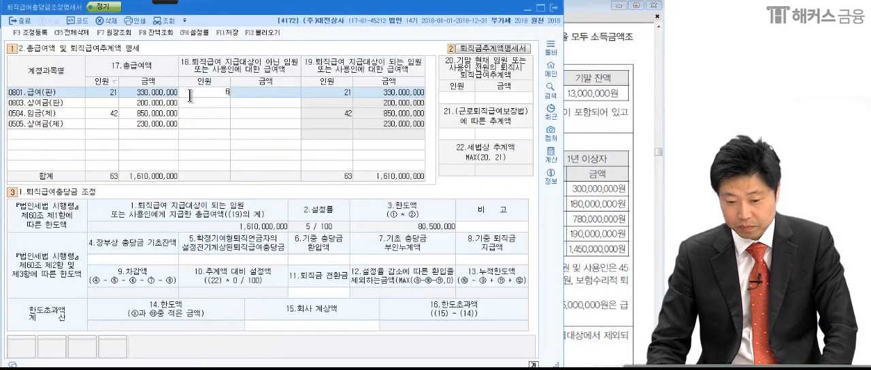
key("Return")
Enter 30,000,000 as the 급여(판) amount for employees not eligible for 퇴직급여, as listed under 1년 미만자 in the problem.
left_click(570, 207)
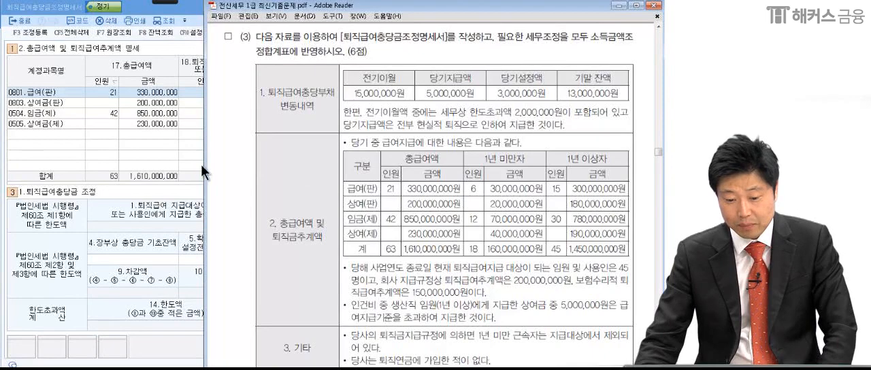
left_click(190, 135)
left_click(246, 95)
type("30")
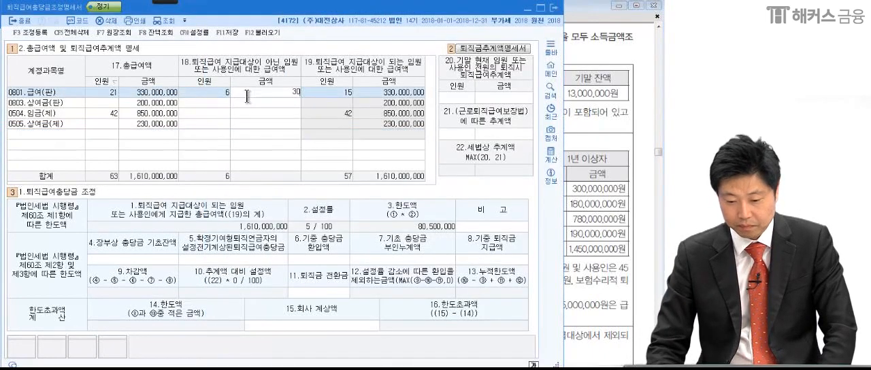
type(",000,000")
key("Return")
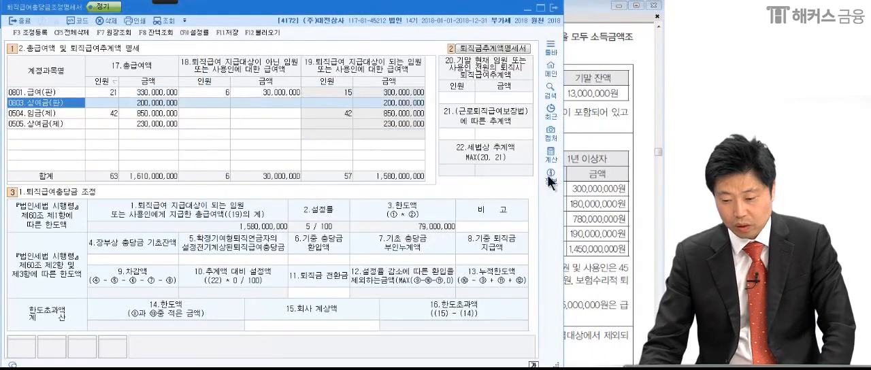
Enter 20,000,000 as the 상여금(판) amount for employees not eligible for 퇴직급여, using the 1년 미만자 data in the problem.
left_click(615, 205)
left_click(171, 178)
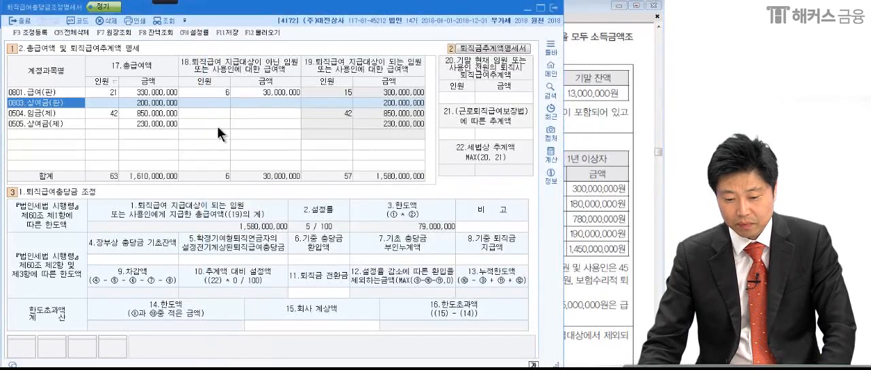
left_click(247, 103)
type("20,000")
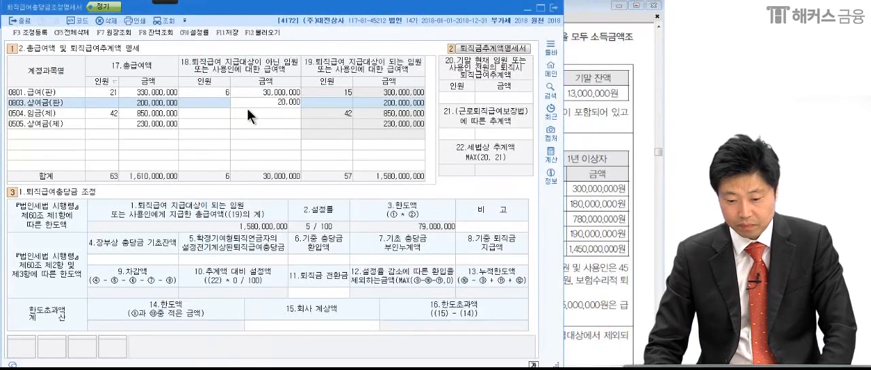
type(",000")
key("Return")
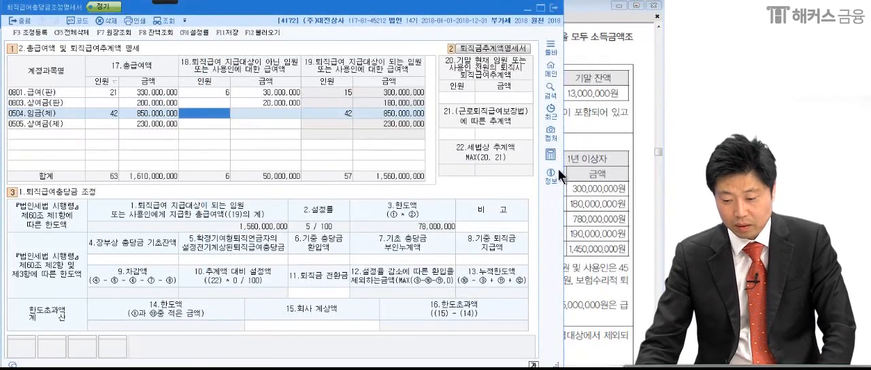
Enter 12 as the 인원 and 70,000,000 as the 금액 of 임금(제) for employees not eligible for 퇴직급여.
left_click(569, 221)
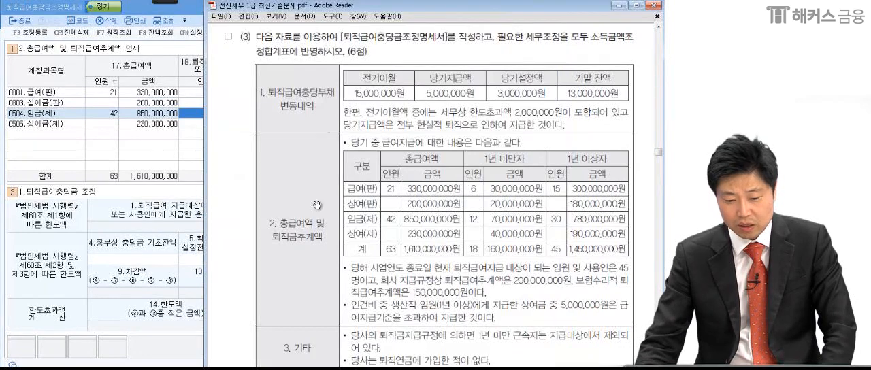
left_click(201, 115)
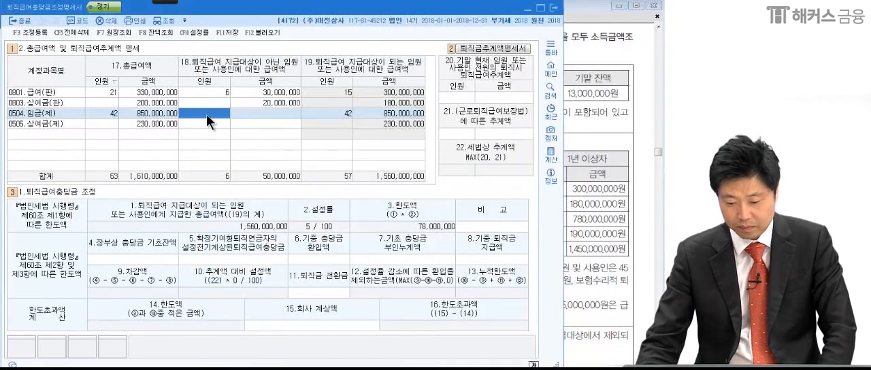
type("12")
key("Return")
type("70,000,000")
key("Return")
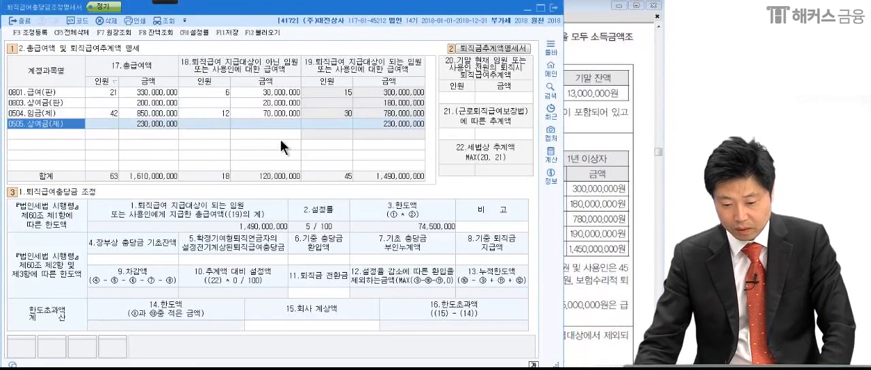
Enter 40,000,000 as the 상여금(제) amount for employees not eligible for 퇴직급여, as the problem lists.
left_click(584, 158)
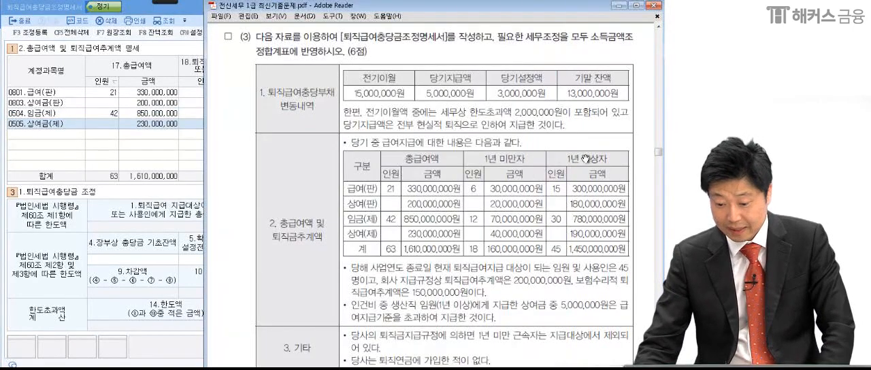
key("alt+Tab")
type("40000000")
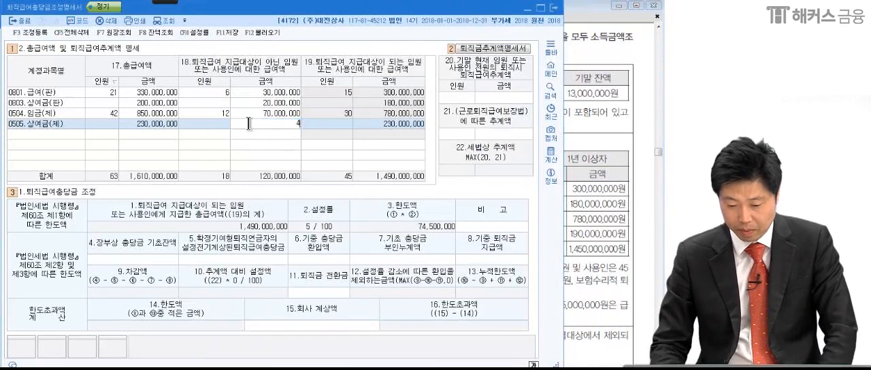
key("Return")
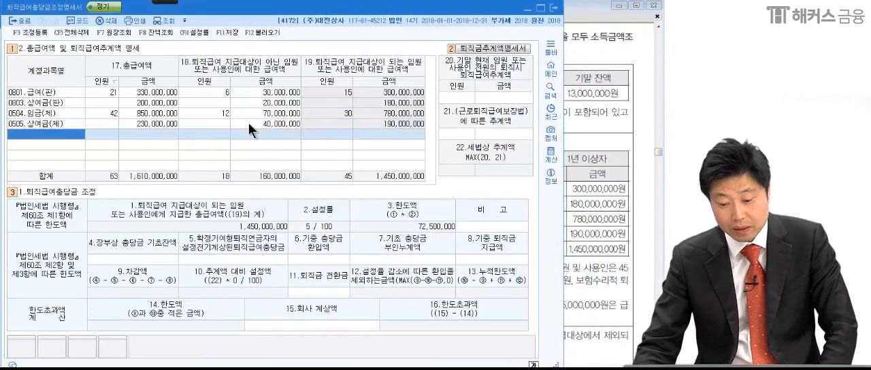
Check the payroll table against the problem and circle the 합계 amount for employees eligible for 퇴직급여 with the Pen.
key("alt+Tab")
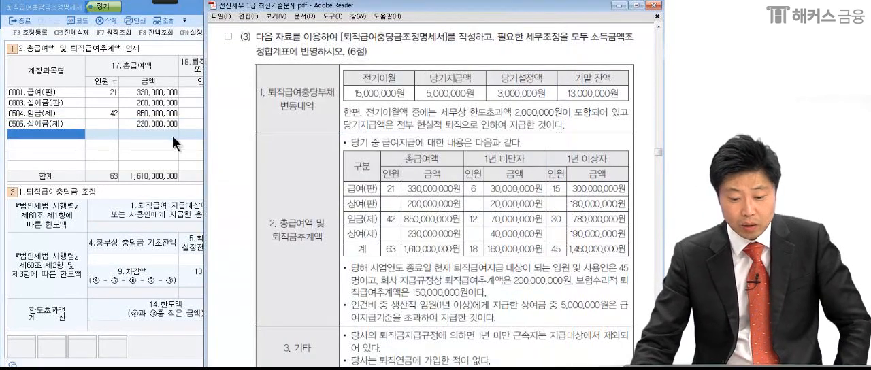
key("alt+Tab")
left_click(158, 2)
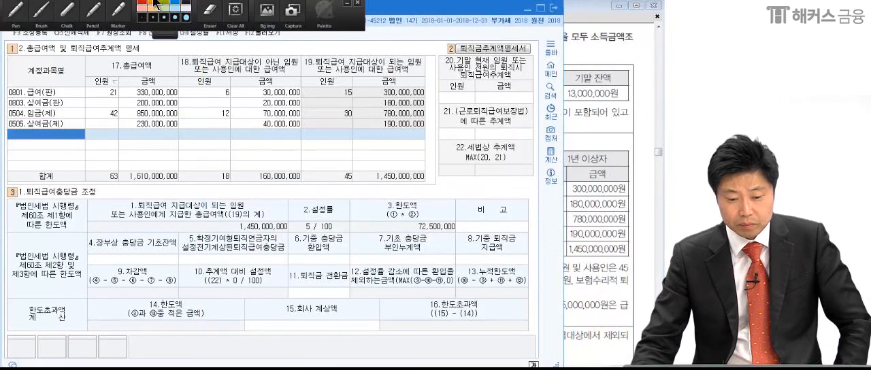
left_click(14, 10)
mouse_move(414, 191)
left_mouse_down()
mouse_move(439, 175)
mouse_move(458, 178)
left_mouse_up()
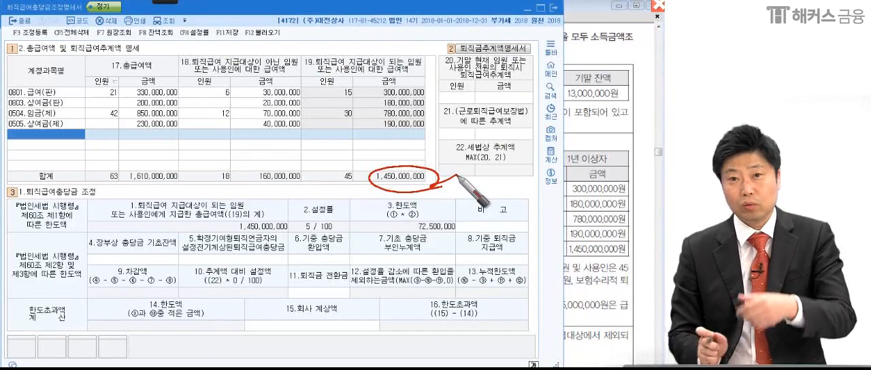
Set the 총급여액 amount of 상여금(제) to 225,000,000, excluding the 5,000,000 bonus paid to the production executive above the payment standard.
left_click(588, 252)
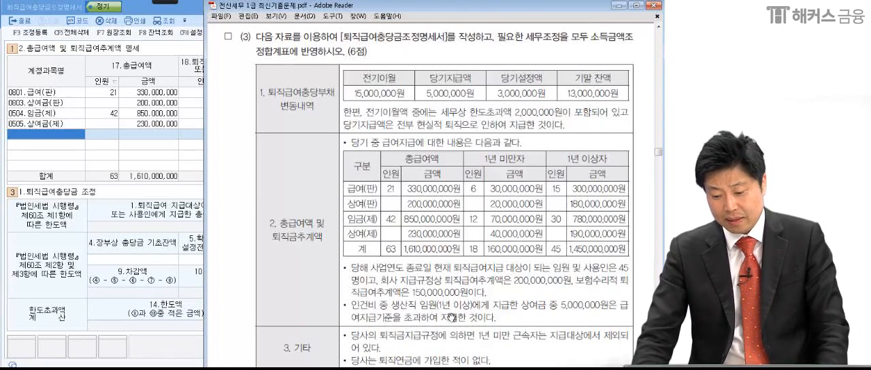
left_click(67, 125)
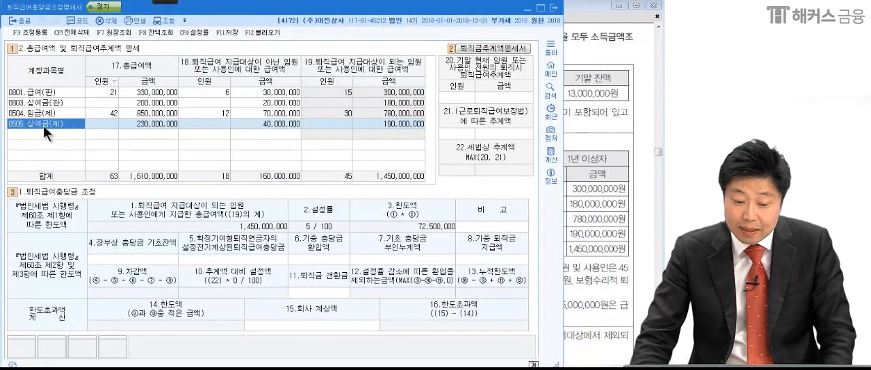
left_click(143, 124)
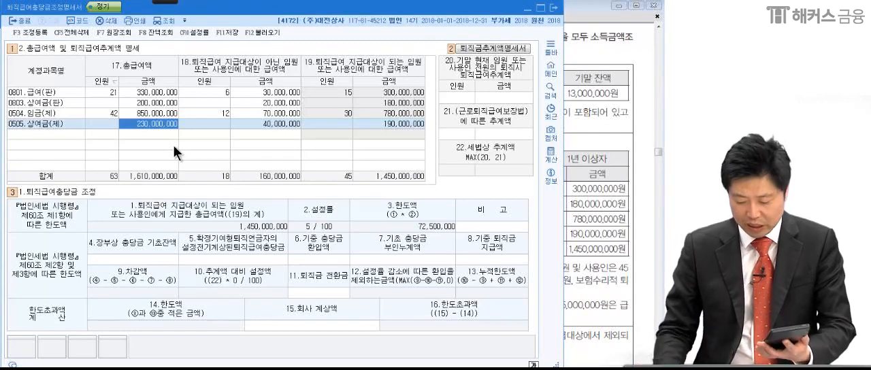
type("225")
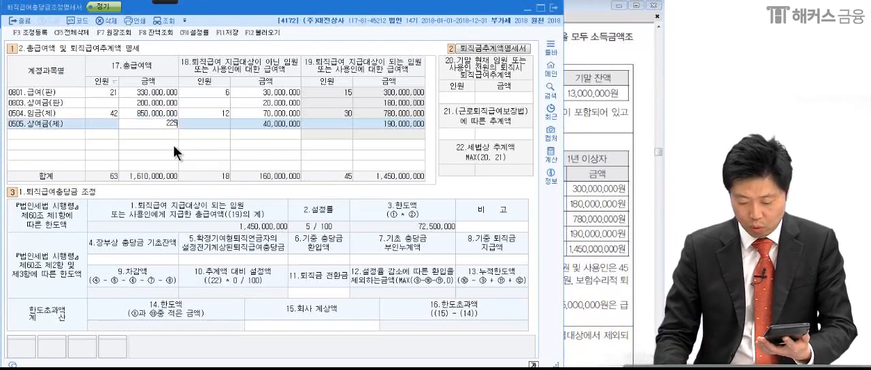
type(",000,000")
key("Return")
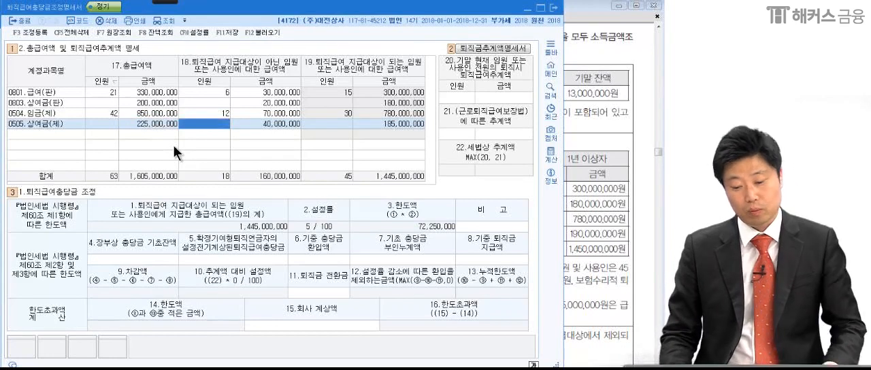
Mark the adjusted 합계 amount of column 19 with a pen circle and a pointer line.
mouse_move(148, 2)
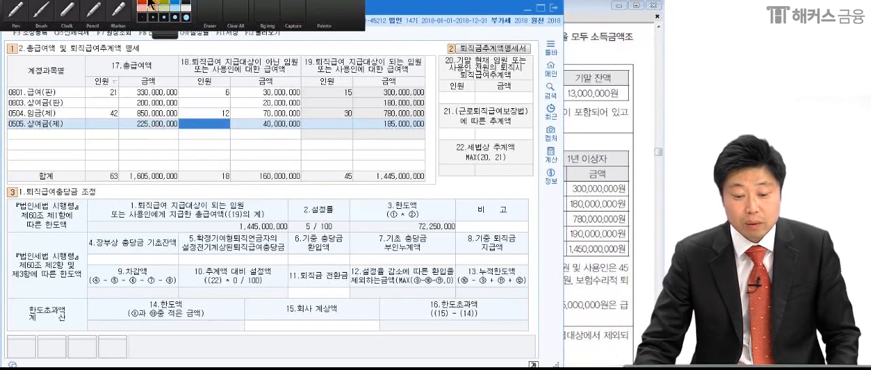
left_click(60, 12)
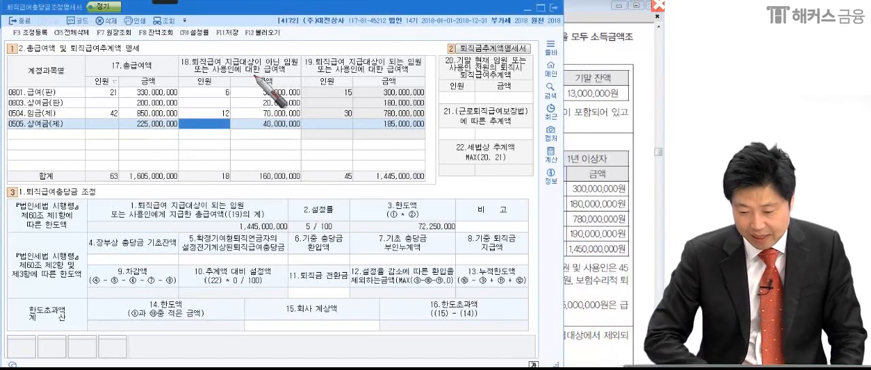
mouse_move(424, 185)
left_mouse_down()
mouse_move(436, 169)
mouse_move(507, 159)
left_mouse_up()
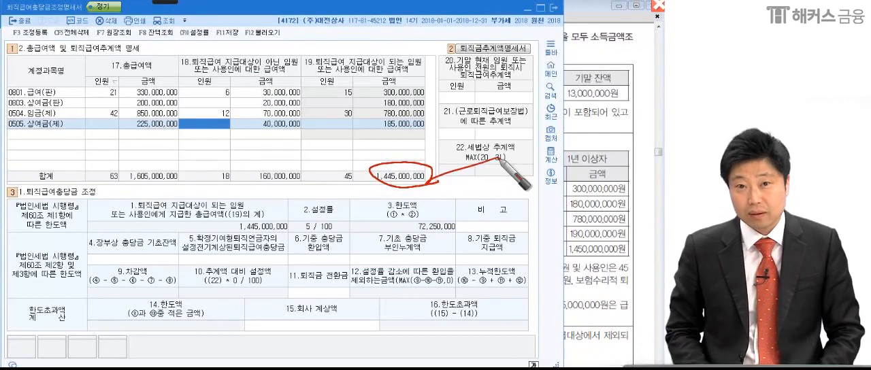
Enter 45 as the 인원 and 200,000,000 as the 금액 of the 기말 현재 퇴직급여추계액 in field 20, following the problem.
left_click(600, 167)
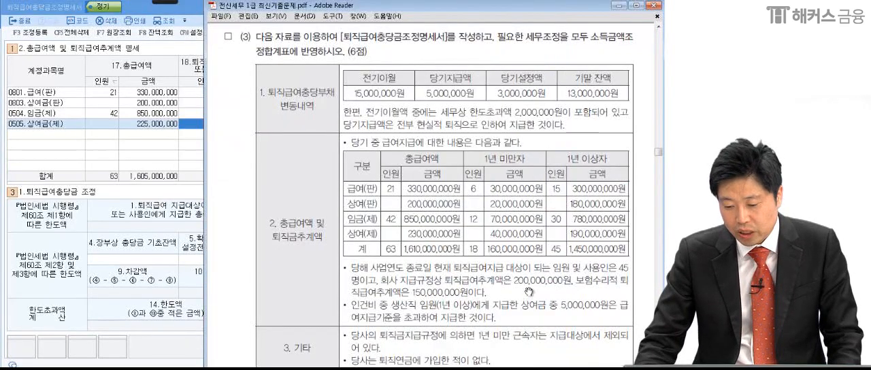
left_click(174, 153)
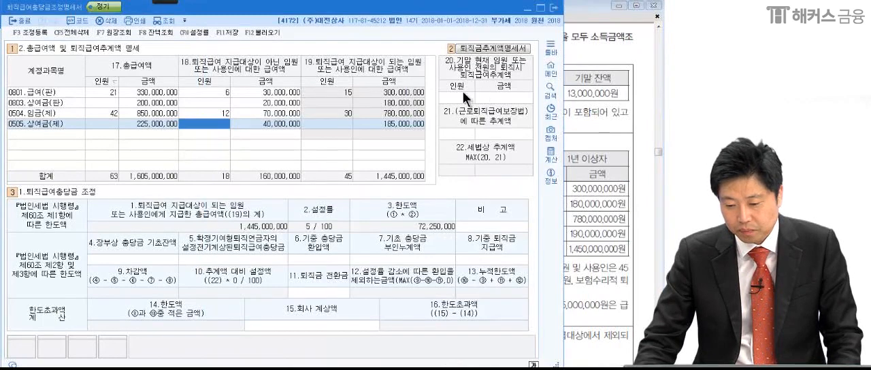
left_click(456, 97)
type("45")
key("Return")
type("200,")
type("000,000")
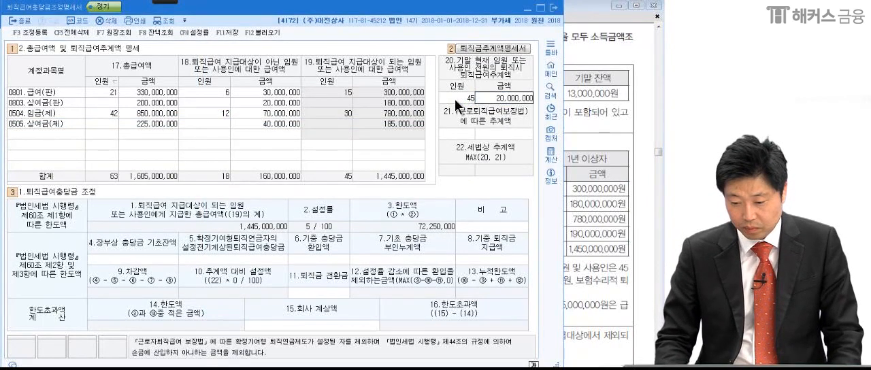
key("Return")
key("Return")
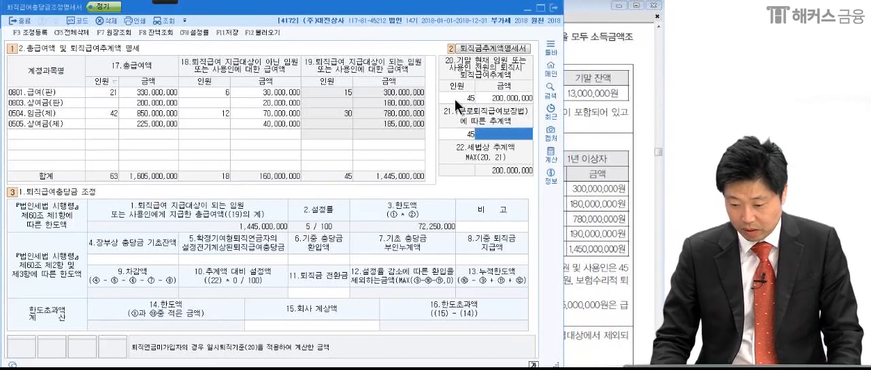
Accept 45 as the 인원 and enter 150,000,000 as the 근로퇴직급여보장법에 따른 추계액 in field 21.
type("150,000,000")
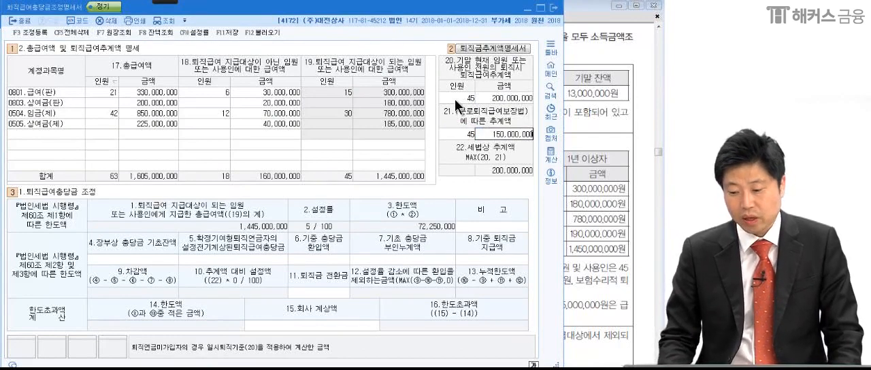
key("Return")
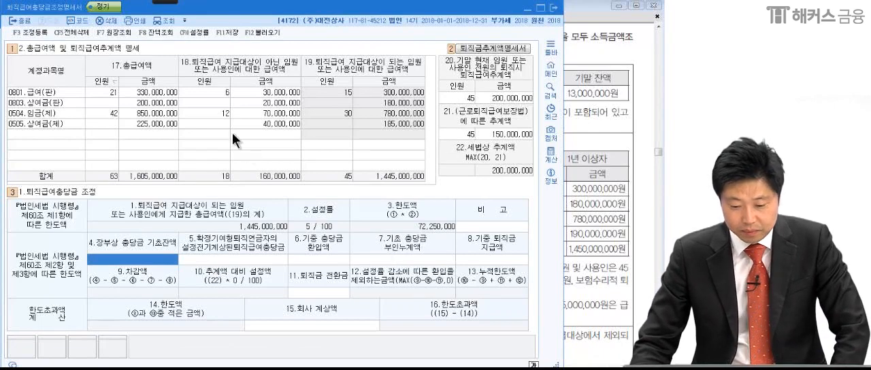
Annotate the 퇴직급여충당금 조정 section with a line under the 한도액 row and a mark beside 3.한도액, and clear the drawing.
mouse_move(175, 2)
left_click(41, 16)
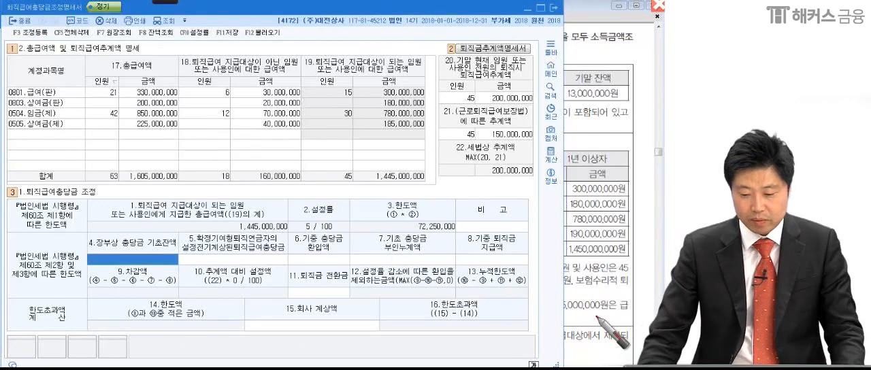
left_click_drag(192, 243, 538, 235)
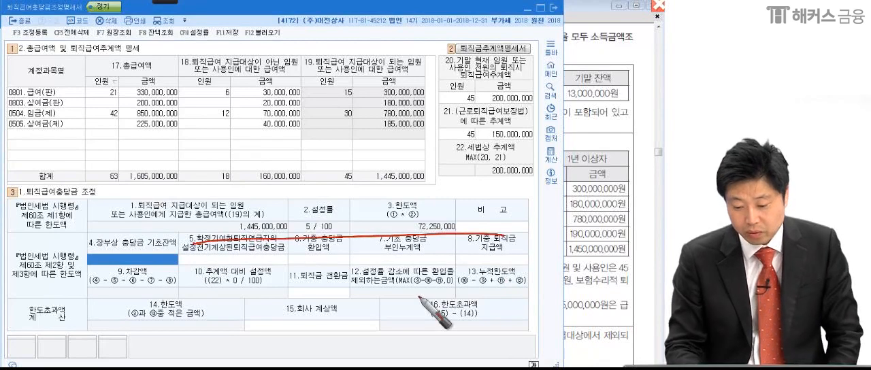
left_click_drag(462, 224, 480, 218)
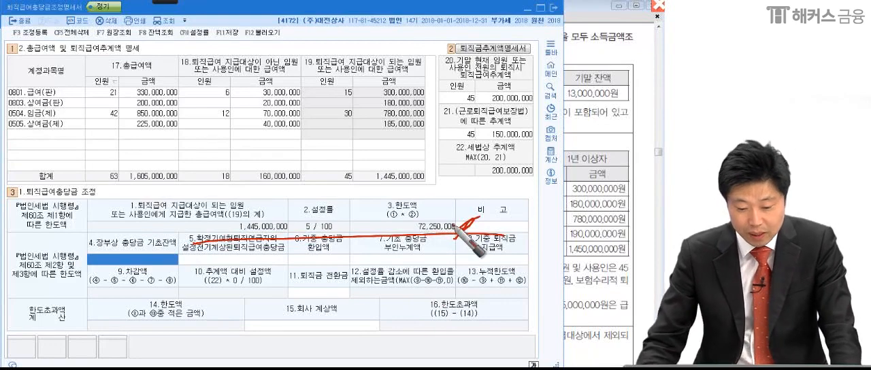
key("Escape")
Enter 15,000,000 as the 4.장부상 충당금 기초잔액, taken from the 전기이월 amount in the problem.
left_click(157, 259)
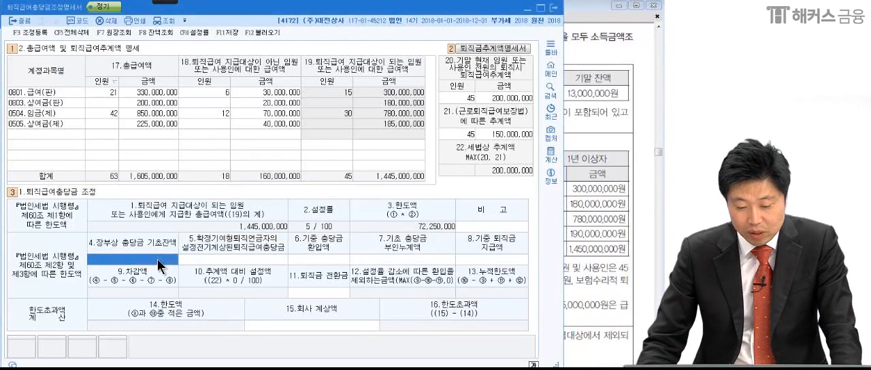
left_click(583, 256)
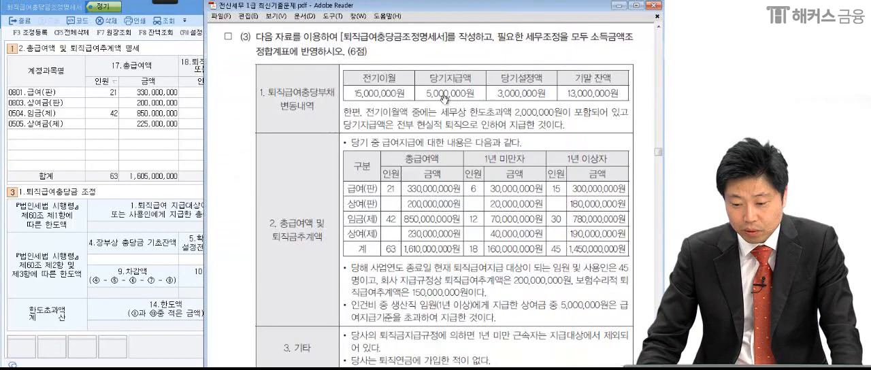
left_click(146, 262)
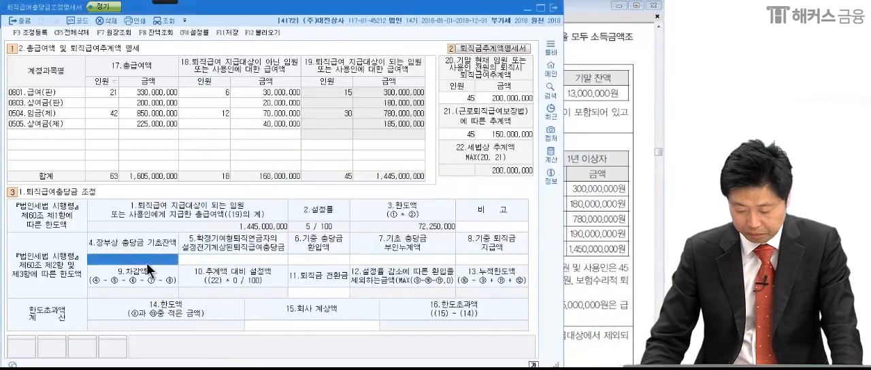
type("150000,000")
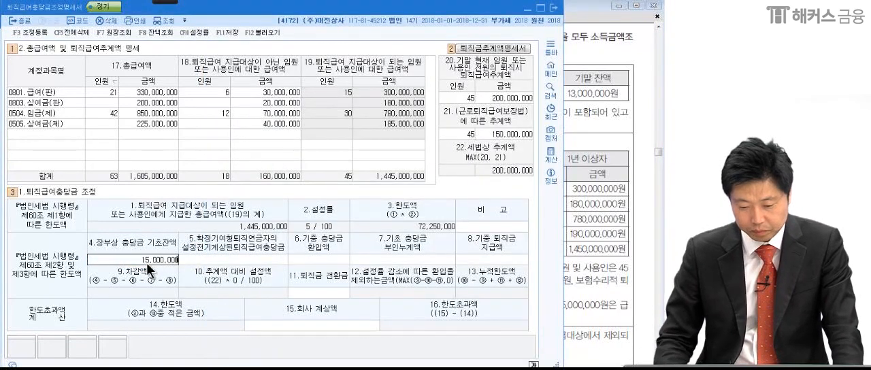
key("Return")
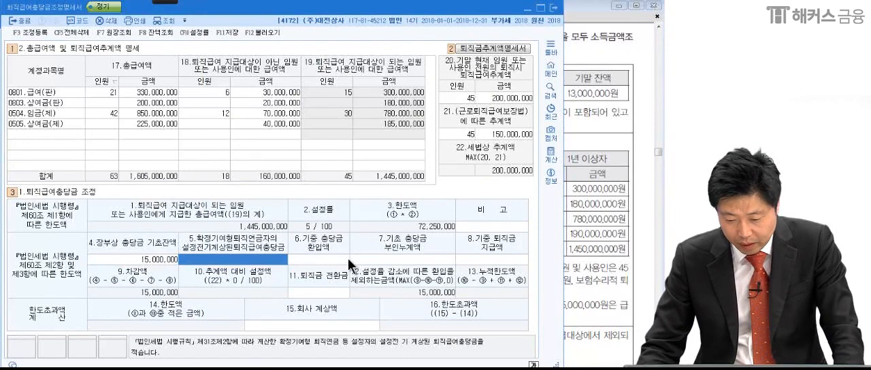
Enter 2,000,000 as the 7.기초 충당금 부인누계액, taken from the 세무상 한도초과액 in the problem.
left_click(614, 202)
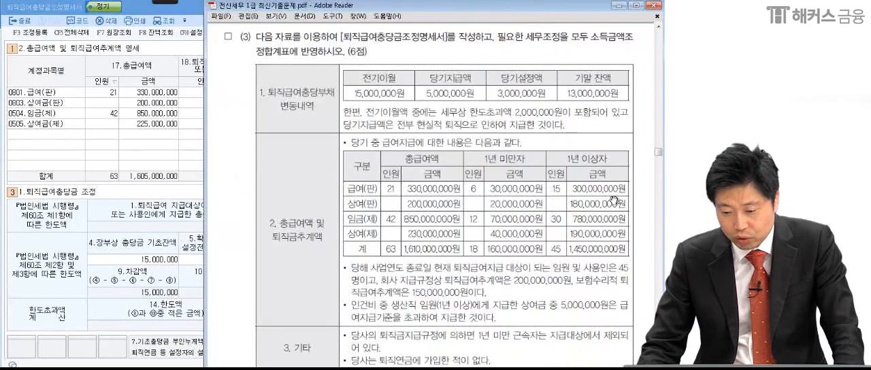
left_click(172, 234)
left_click(430, 263)
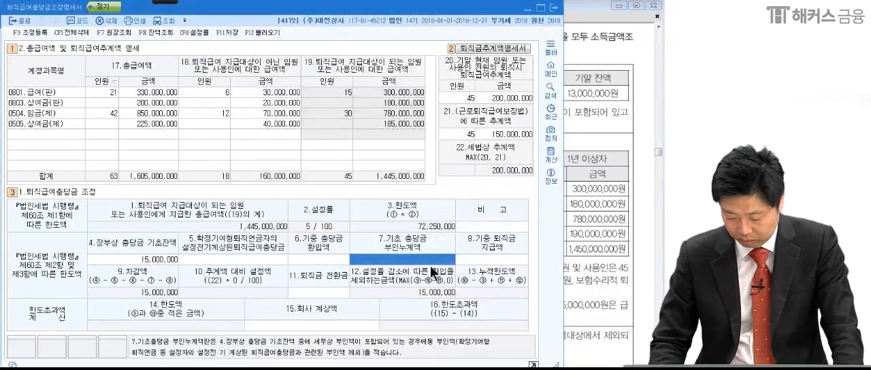
type("200,000,0")
key("Return")
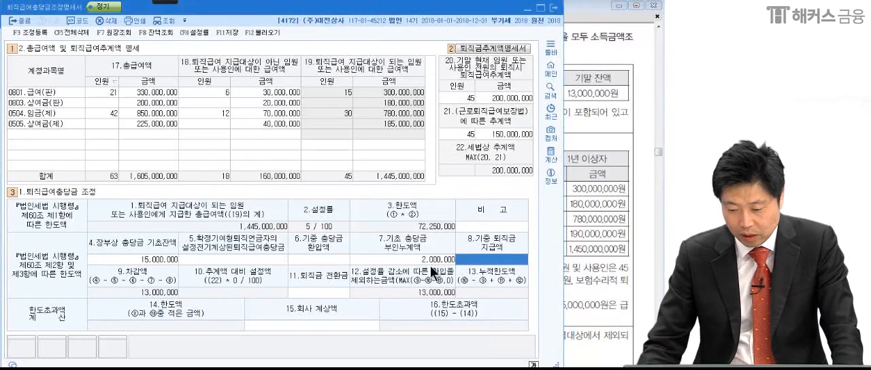
Enter 5,000,000 as the 8.기중 퇴직금 지급액 from the problem's 당기지급액 and leave 11.퇴직금 전환금 blank.
left_click(592, 220)
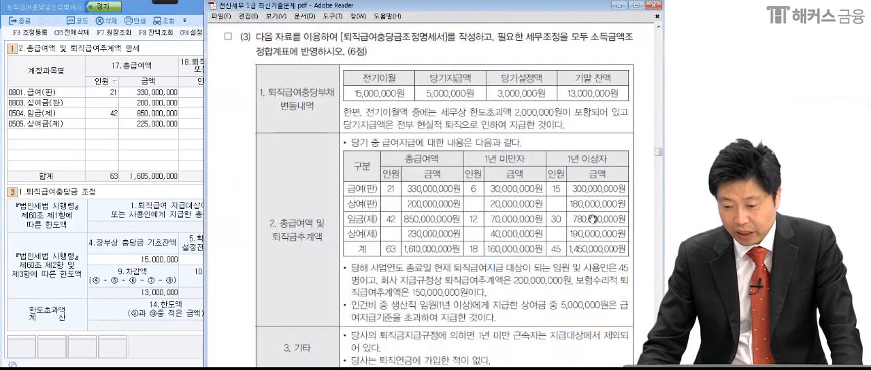
left_click(168, 189)
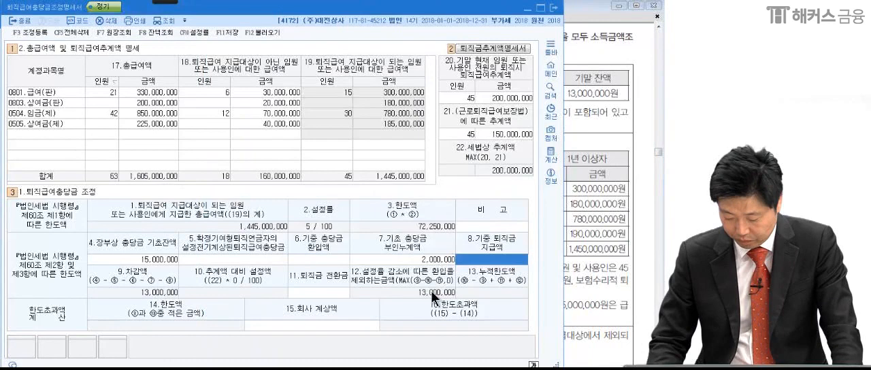
type("5,000,000")
key("Return")
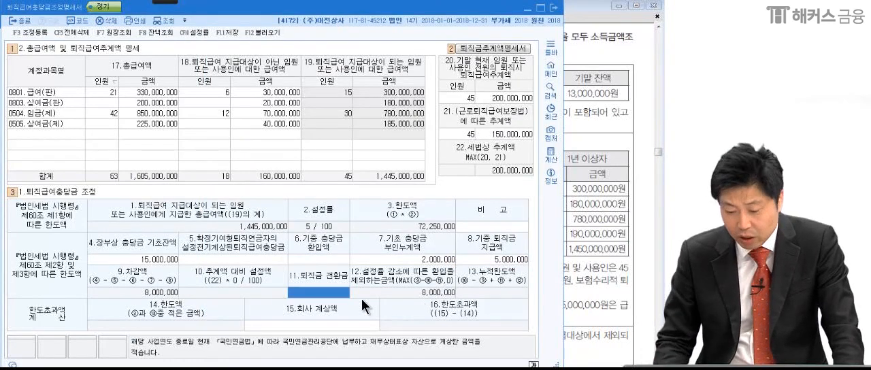
key("Return")
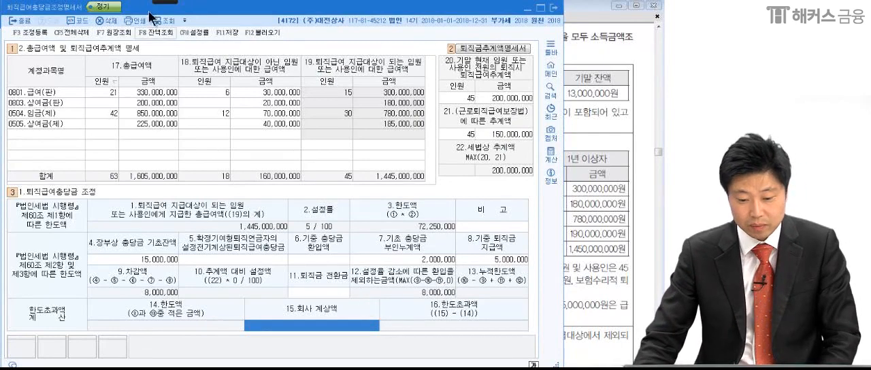
Annotate the 14.한도액 field with a handwritten 0 using the drawing pen.
mouse_move(166, 3)
left_click(16, 14)
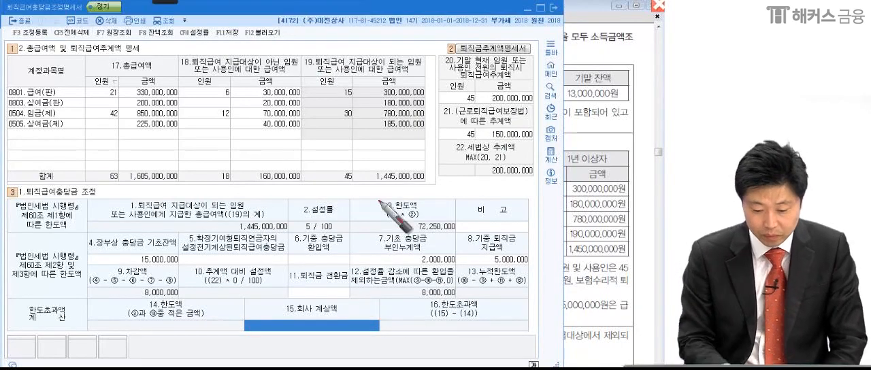
left_click_drag(186, 318, 164, 332)
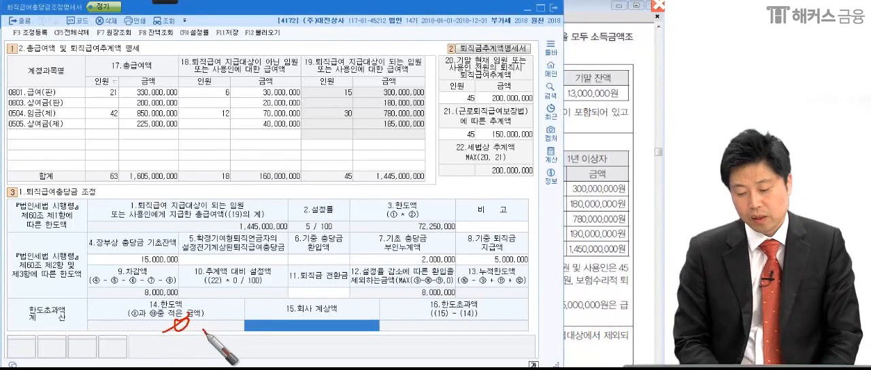
Enter 3,000,000 as the 15.회사 계상액, taken from the 당기설정액 in the problem.
left_click(600, 252)
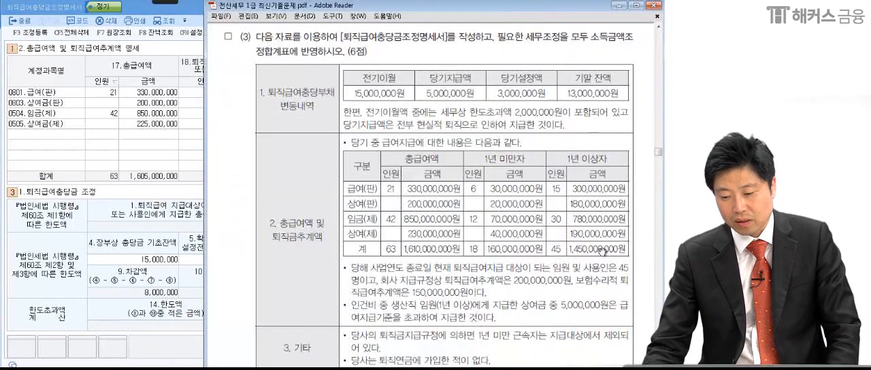
left_click(174, 328)
left_click(275, 325)
type("3000000")
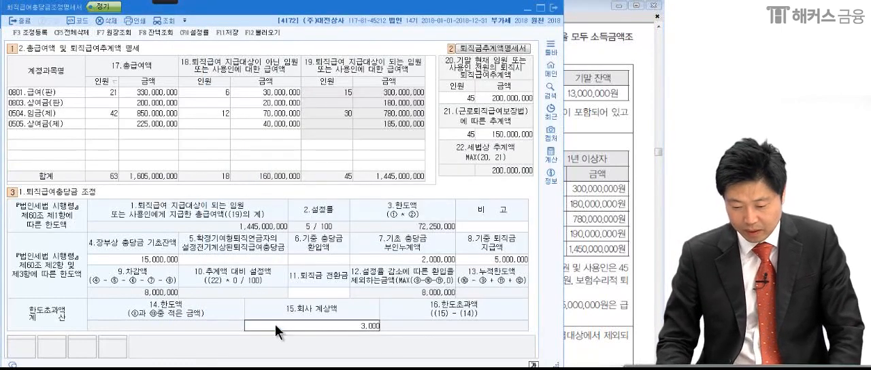
key("Return")
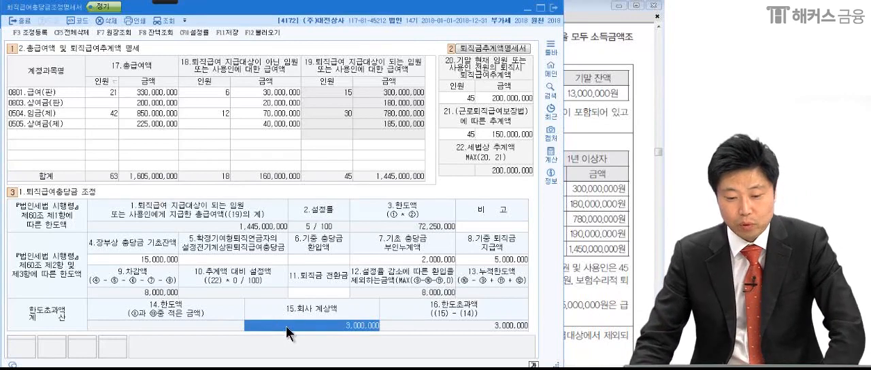
Circle the 16.한도초과액 amount with the drawing pen and clear the drawing.
mouse_move(167, 4)
left_click(44, 15)
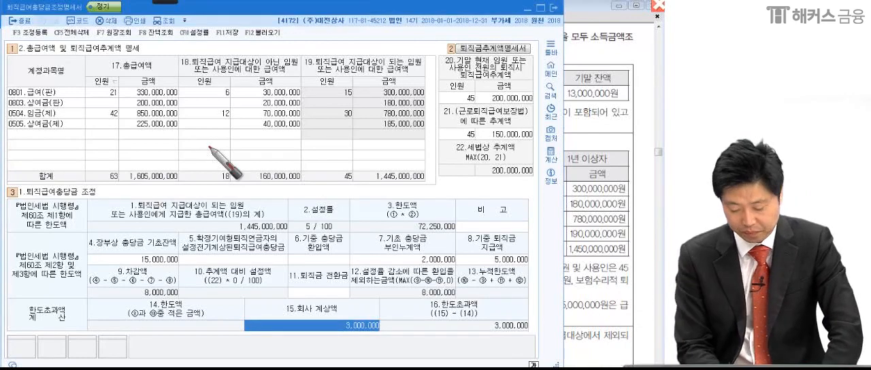
left_click_drag(490, 336, 480, 368)
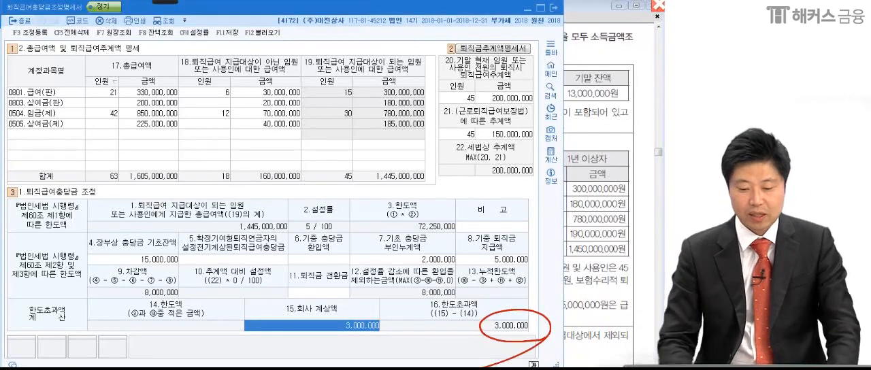
key("Escape")
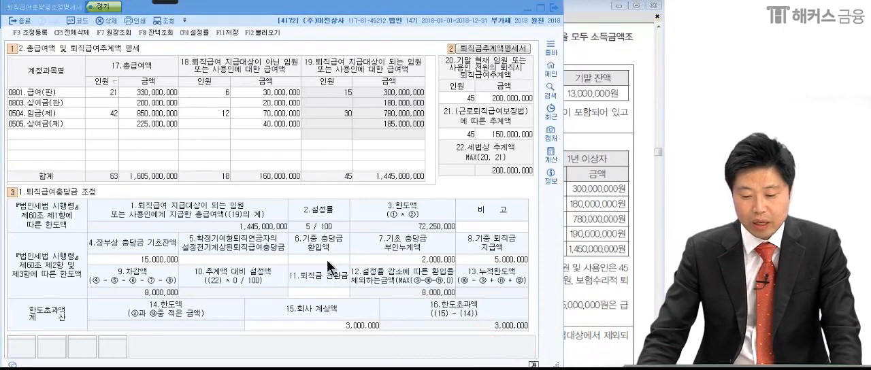
Register a 익금산입 및 손금불산입 adjustment in 조정 등록 for 임원상여금한도초과 with 5,000,000 and 소득처분 상여.
left_click(327, 260)
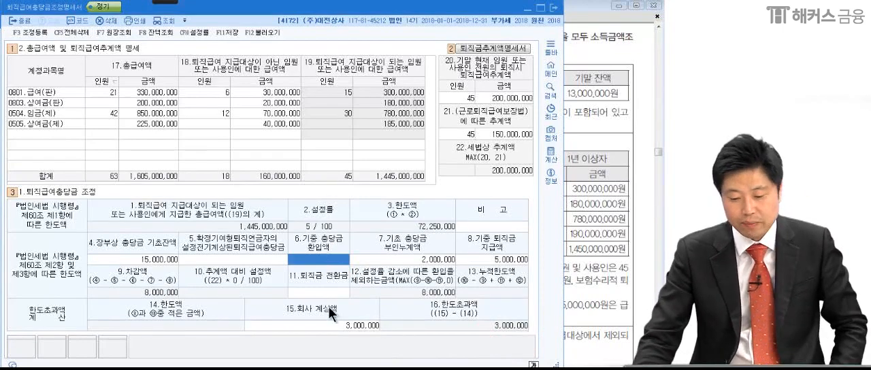
left_click(33, 32)
left_click(97, 123)
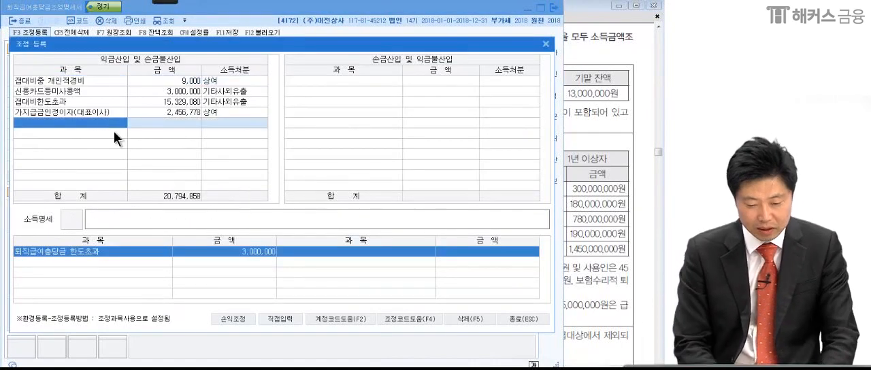
type("임원퇴")
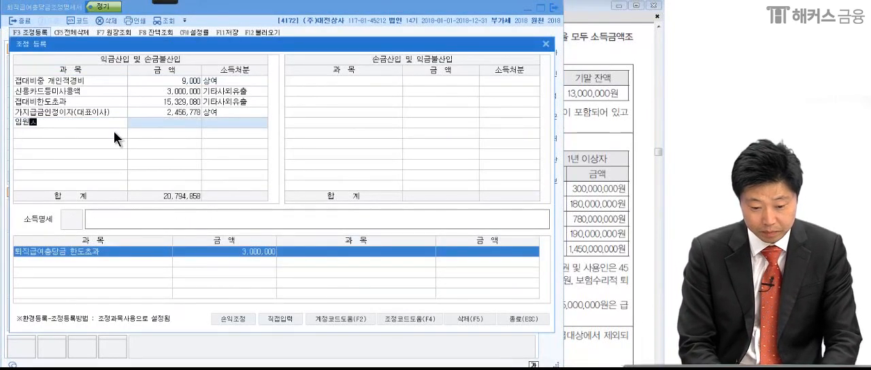
type("ㅇ")
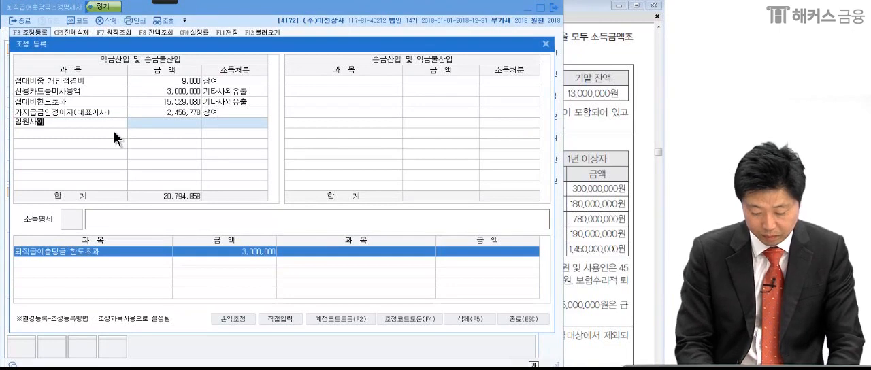
key("Return")
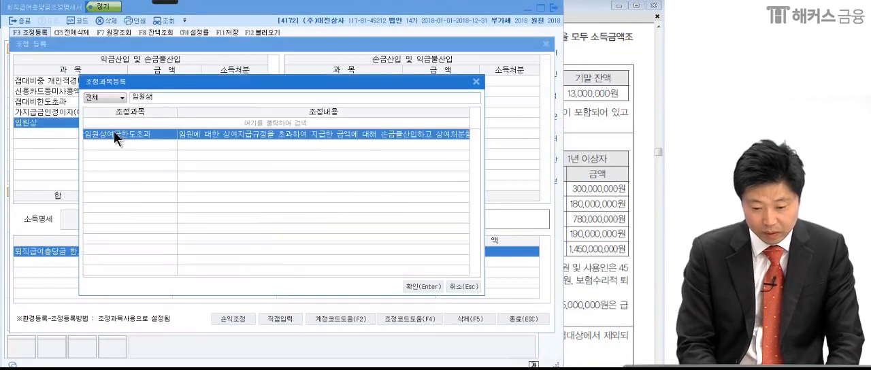
double_click(107, 135)
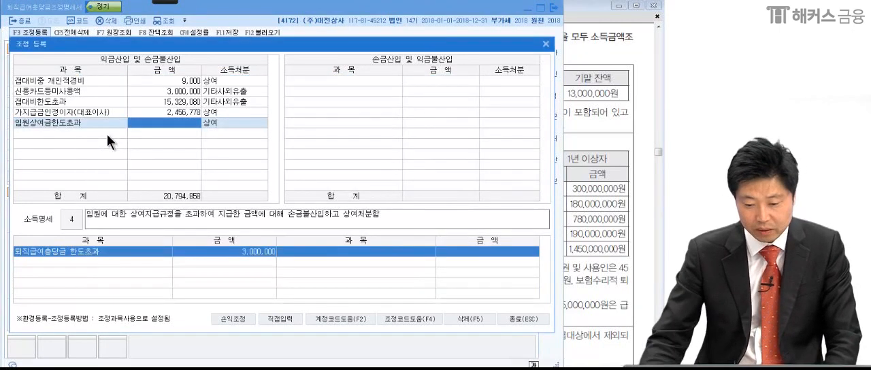
type("5000000")
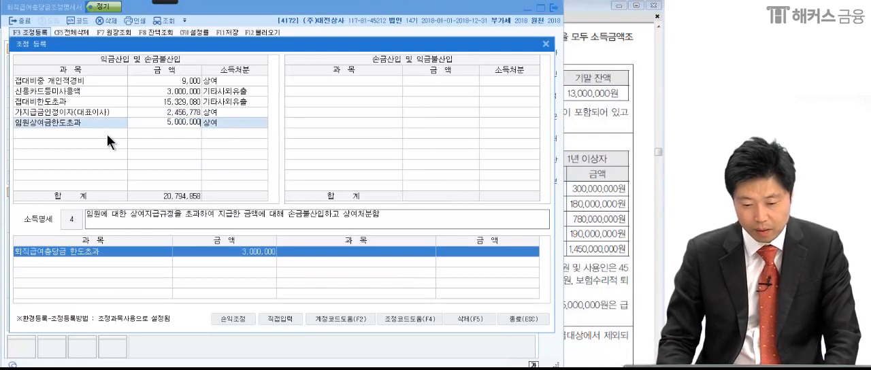
key("Return")
key("Return")
key("Return")
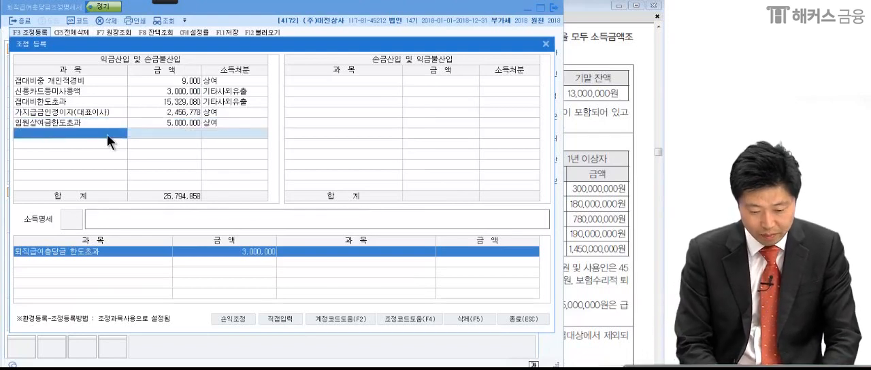
Register a 익금산입 및 손금불산입 adjustment for 퇴직급여충당금한도초과 with 3,000,000 and 소득처분 유보발생, and close 조정 등록.
type("한도")
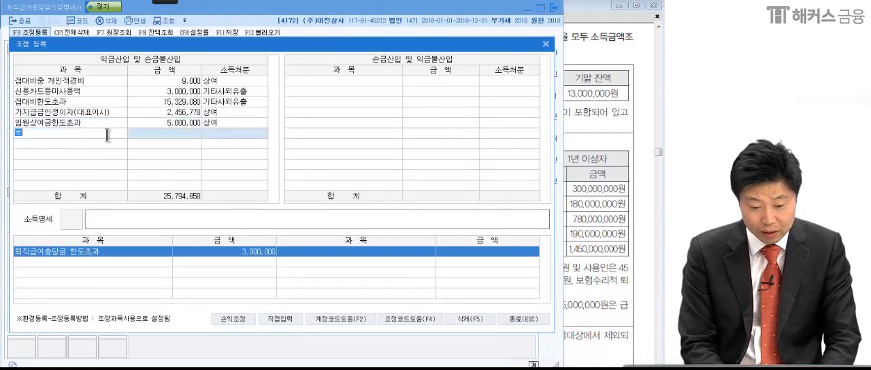
key("Return")
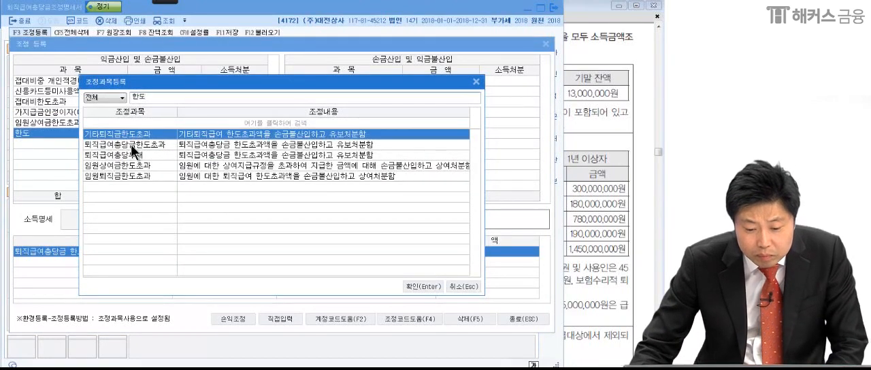
left_click(131, 144)
key("Return")
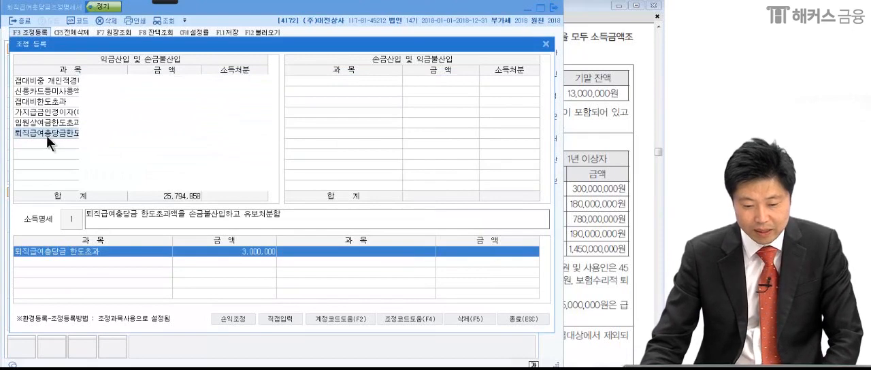
left_click(162, 132)
type("3000000")
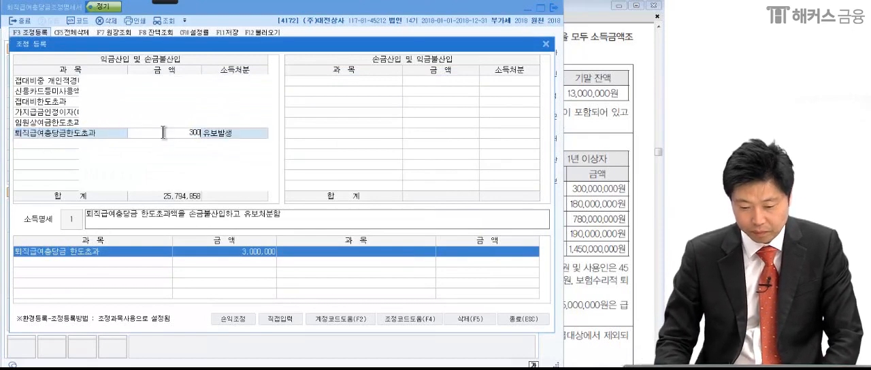
key("Return")
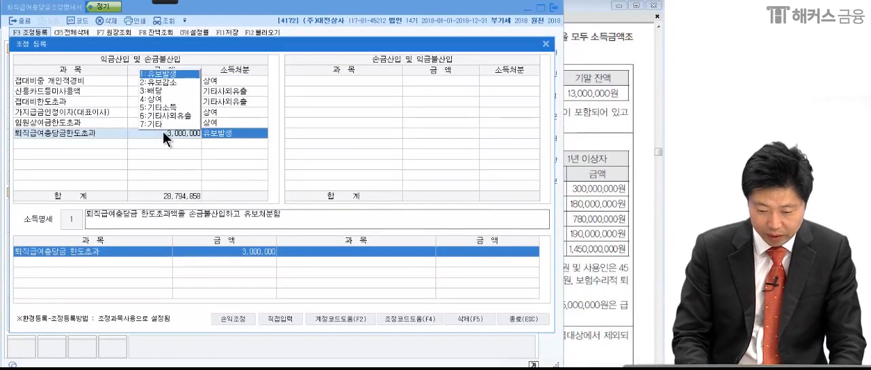
key("Return")
key("Return")
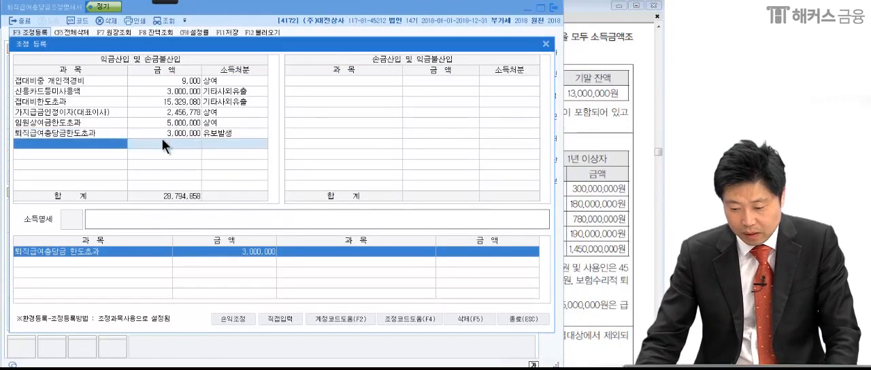
left_click(522, 319)
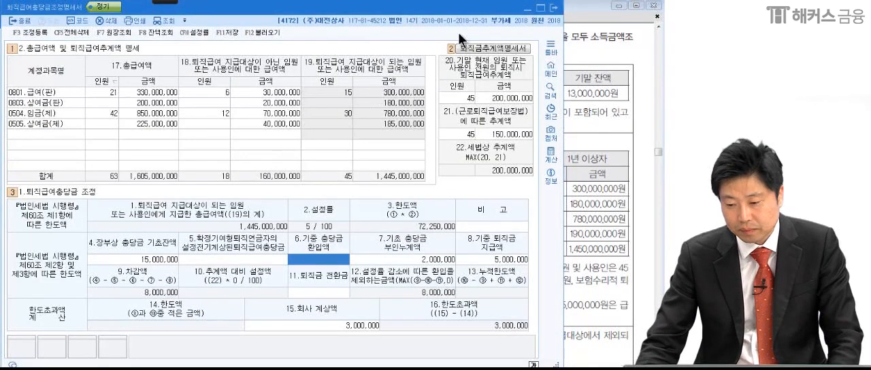
Close the 퇴직급여충당금조정명세서 and bring up problem (4) in the exam PDF.
left_click(552, 7)
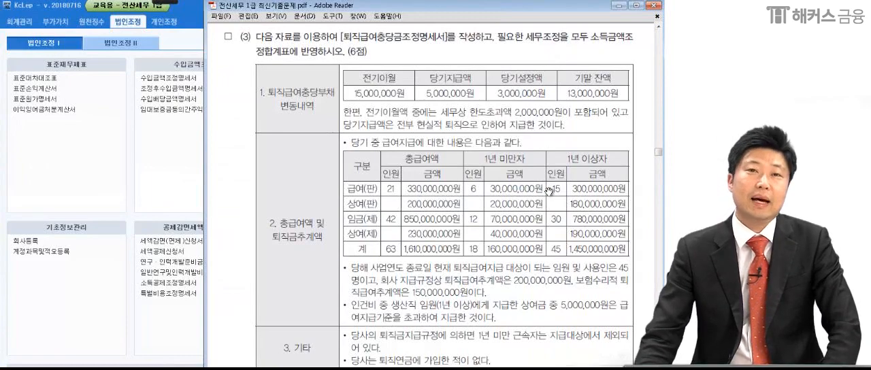
scroll(525, 244, "down", 12)
scroll(516, 247, "down", 3)
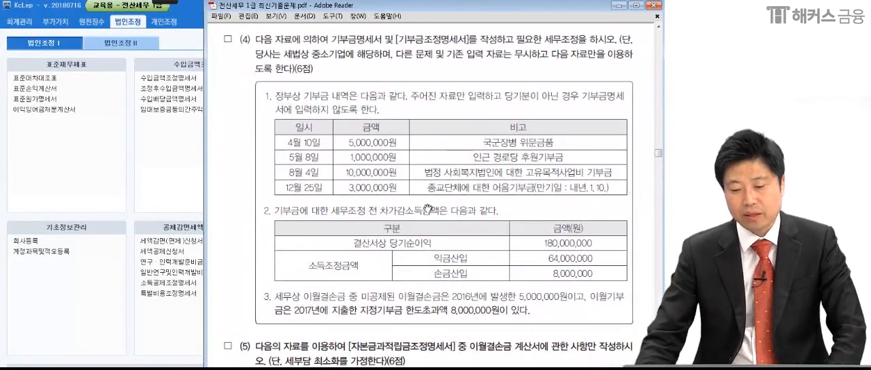
Underline 기부금명세서 및 [기부금조정명세서] in problem (4) with the drawing pen.
mouse_move(164, 6)
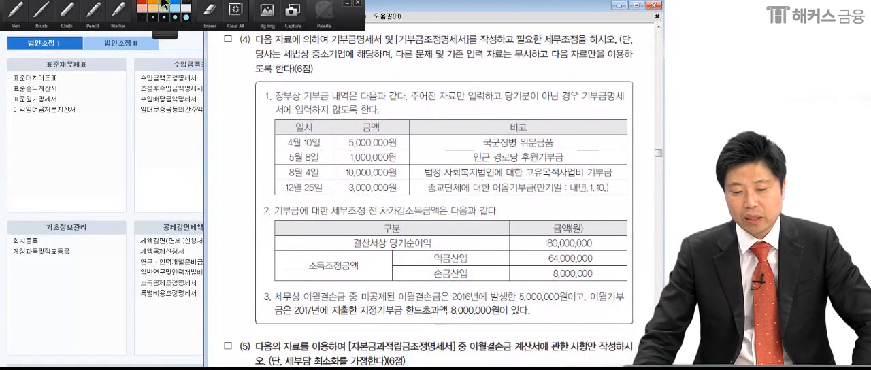
left_click(15, 12)
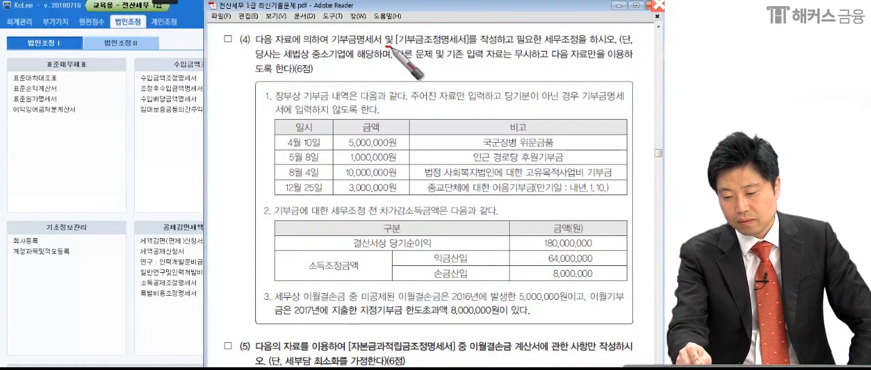
left_click_drag(315, 46, 456, 49)
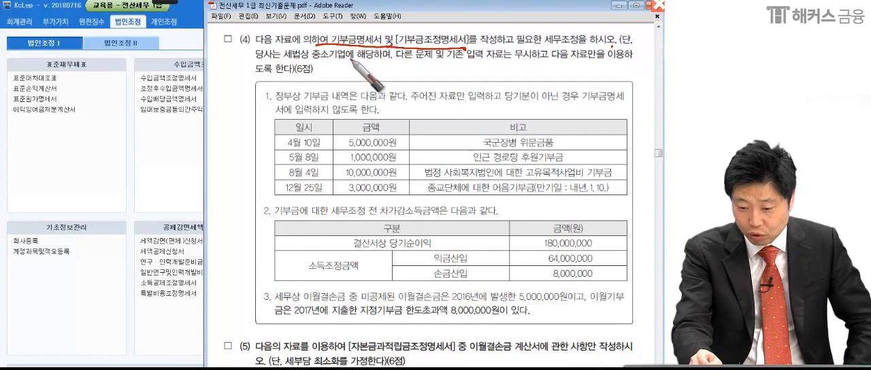
Mark the 중소기업 condition in problem (4), switch to KcLep and open the 기부금조정명세서.
left_click_drag(384, 54, 386, 58)
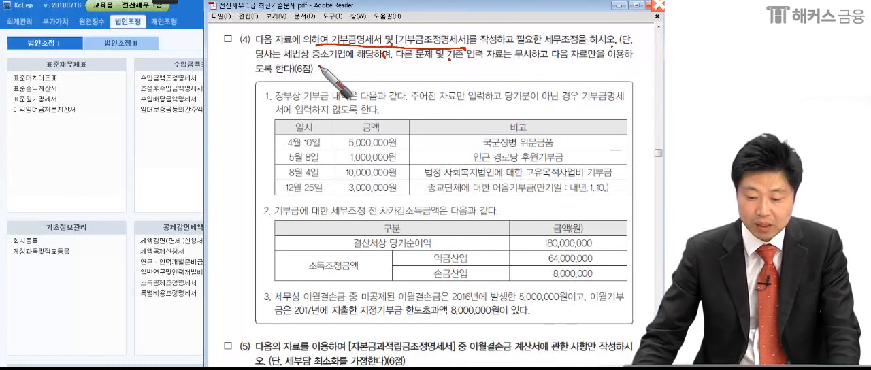
left_click(147, 172)
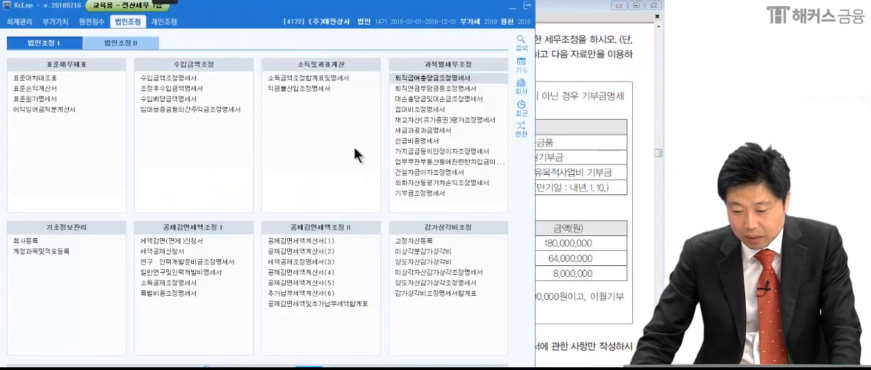
left_click(398, 193)
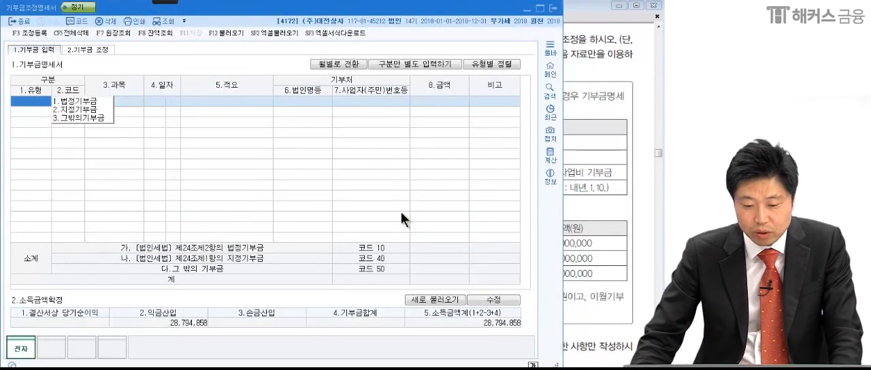
Load the recorded 기부금 data and income figures into the 기부금명세서, and check the 적요 of the four donation rows.
left_click(577, 164)
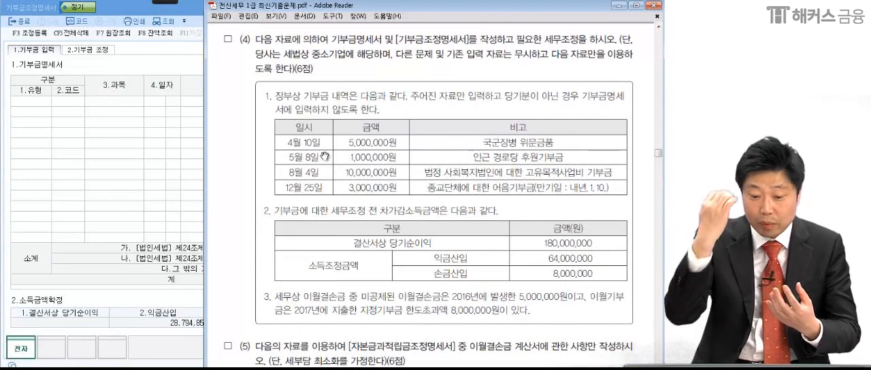
left_click(70, 133)
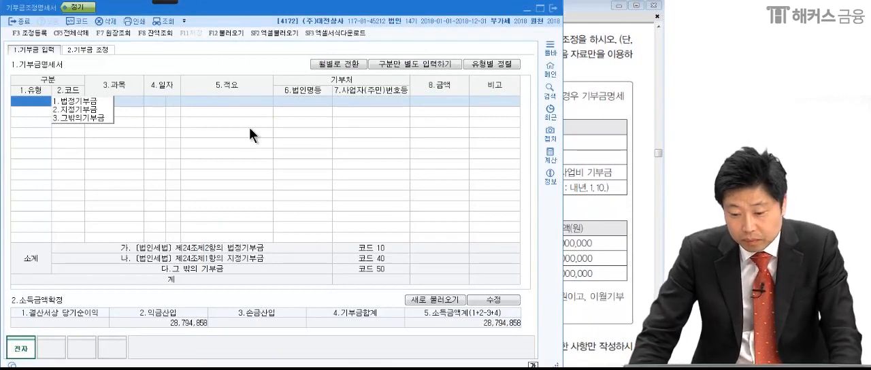
left_click(228, 33)
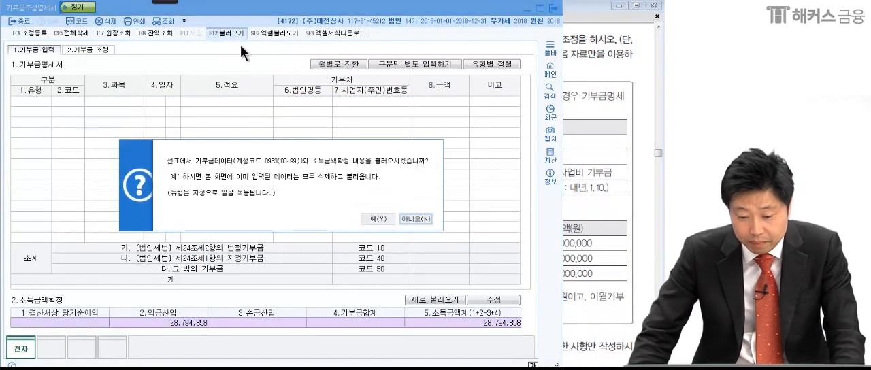
left_click(380, 219)
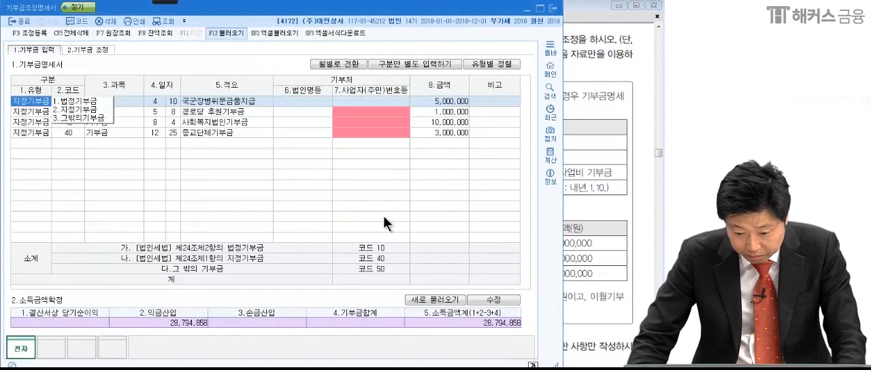
left_click(213, 101)
left_click(217, 110)
left_click(218, 120)
left_click(218, 130)
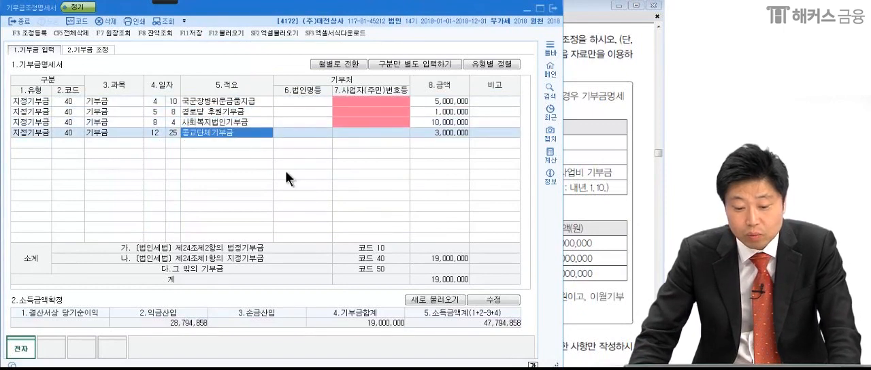
Mark problem (4)'s entry instructions, the donation dates and the 국군장병 위문금품 entry with the drawing pen, and clear the marks.
left_click(591, 169)
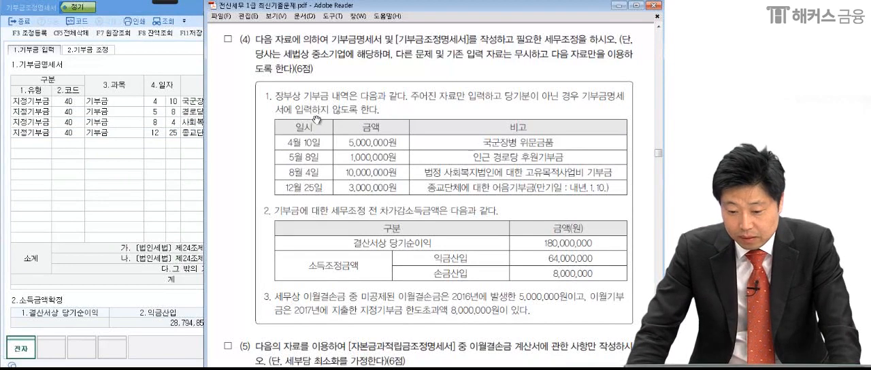
mouse_move(172, 3)
left_click(41, 15)
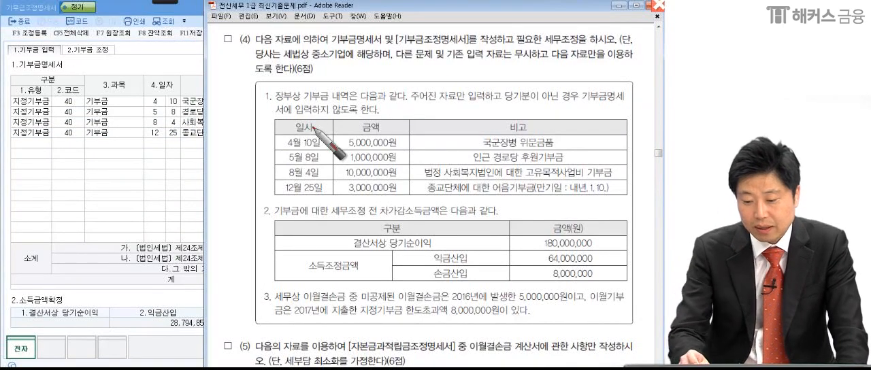
left_click(412, 100)
left_click(507, 102)
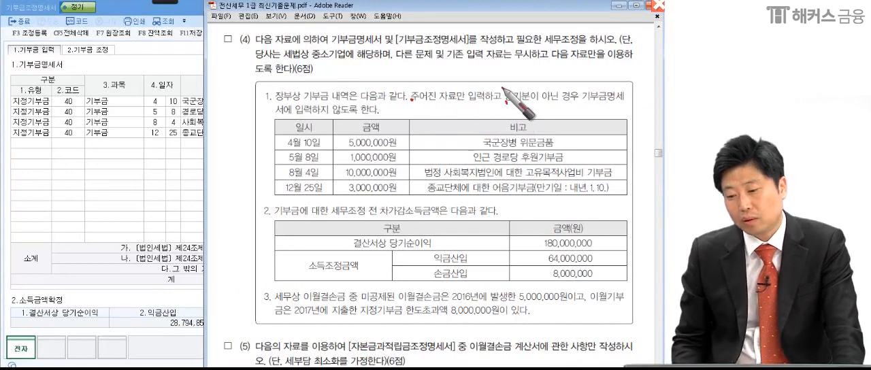
left_click(577, 105)
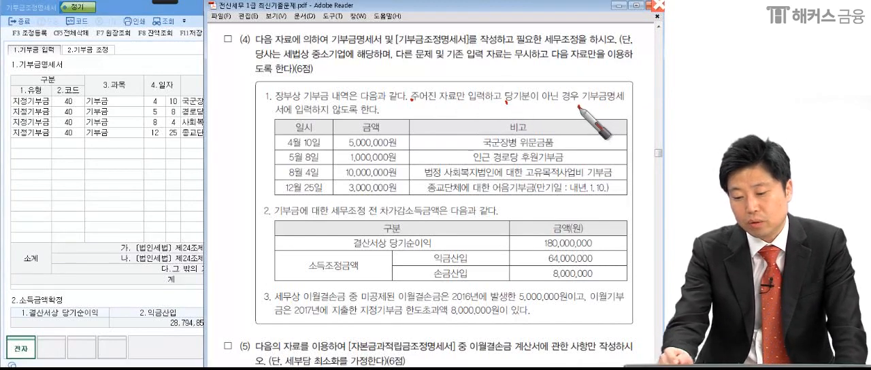
left_click_drag(385, 118, 391, 119)
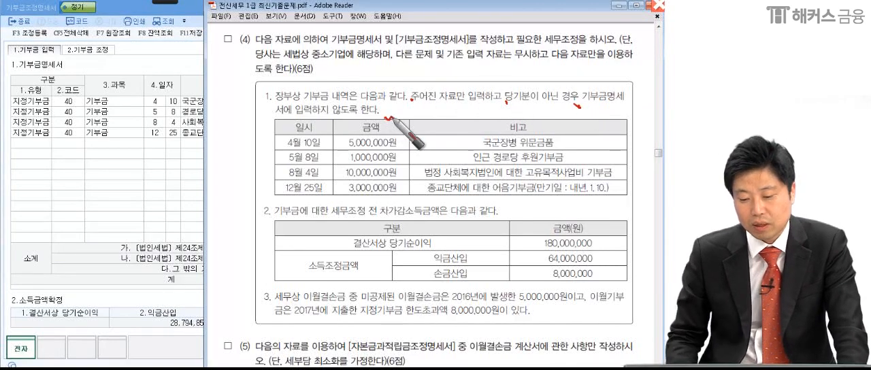
mouse_move(294, 129)
left_mouse_down()
mouse_move(283, 148)
mouse_move(289, 207)
left_mouse_up()
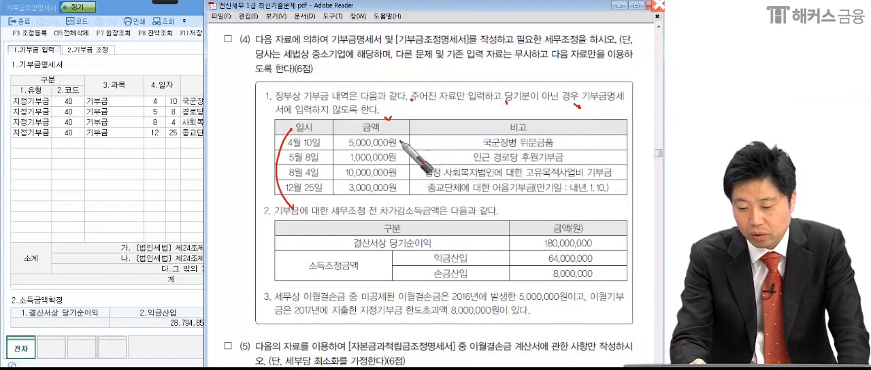
left_click_drag(403, 146, 408, 143)
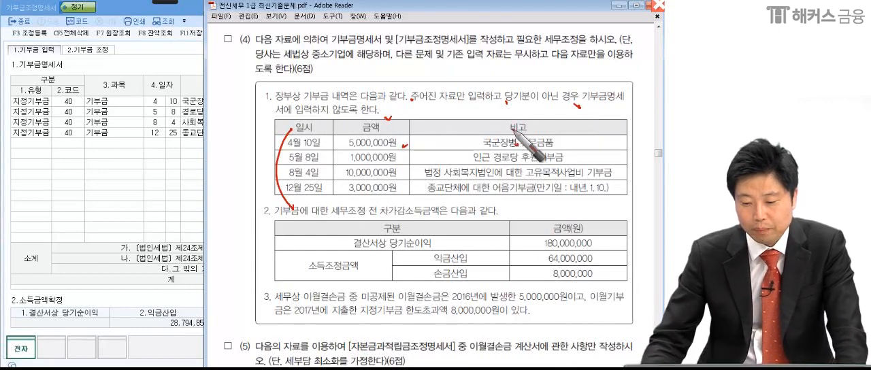
key("Escape")
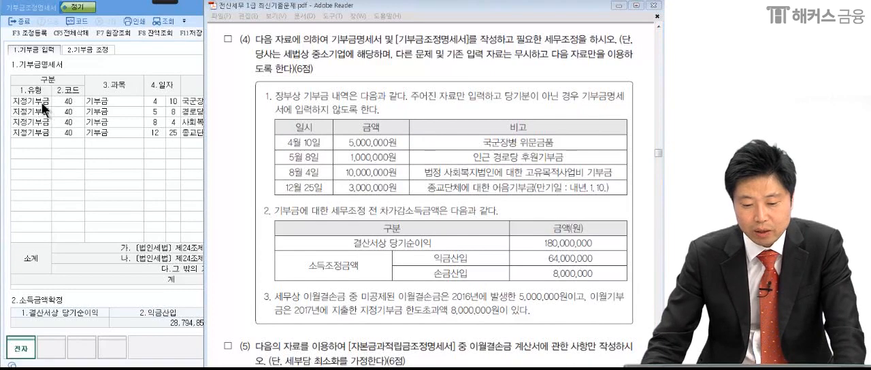
Set the 유형 of the 국군장병위문금품지급 row to 법정기부금 and of the 경로당 후원기부금 row to 그밖의기부금.
left_click(43, 105)
left_click(61, 102)
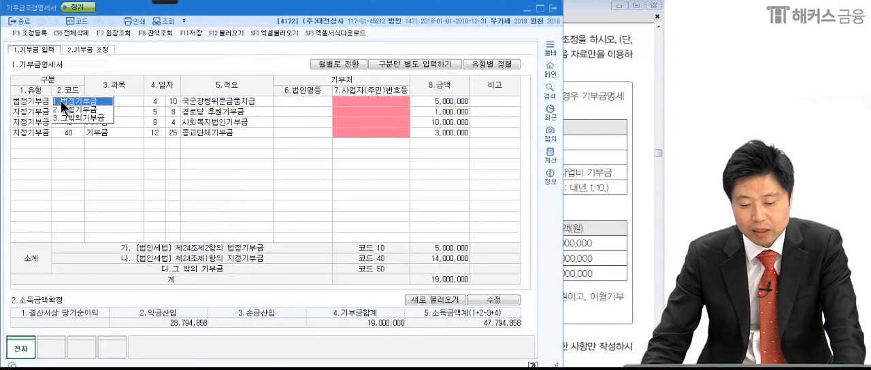
left_click(26, 120)
left_click(593, 158)
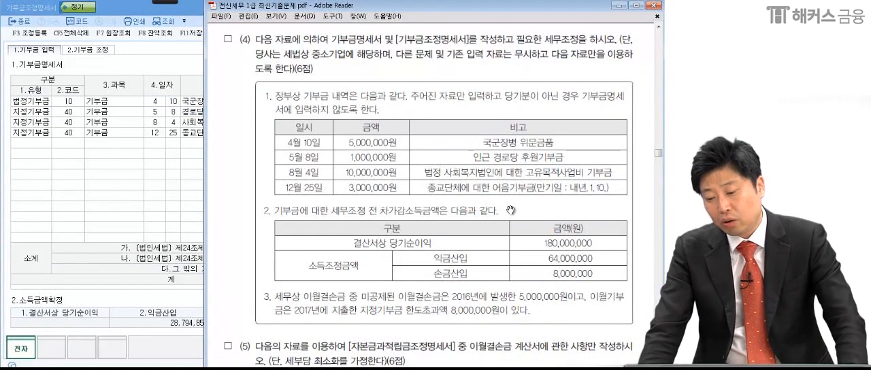
left_click_drag(496, 191, 491, 191)
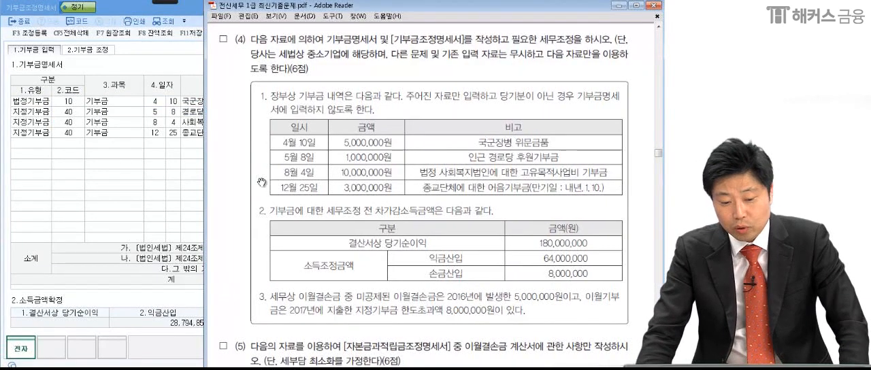
left_click(31, 110)
left_click(67, 126)
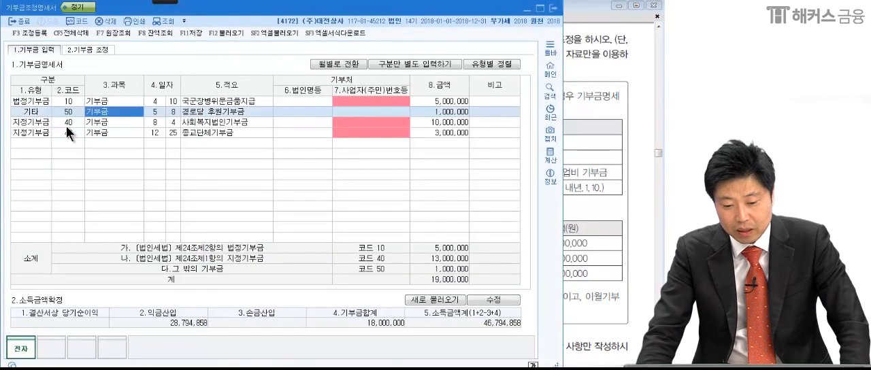
Check the August 4 donation in the exam PDF and choose 지정기부금 as 유형 for the 사회복지법인기부금 row.
left_click(599, 198)
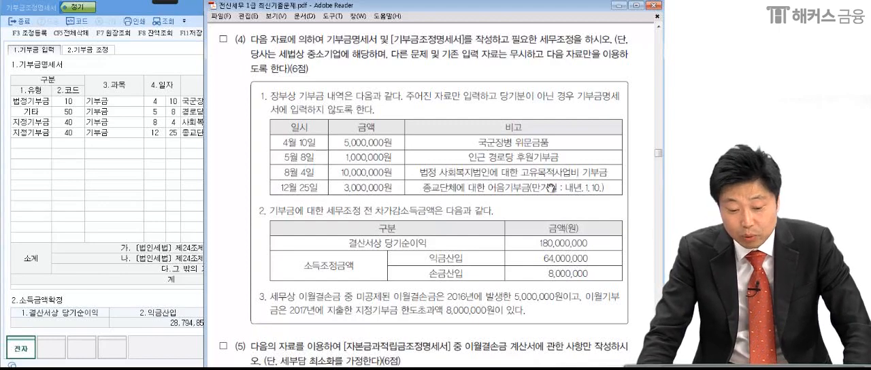
left_click(28, 123)
left_click(66, 128)
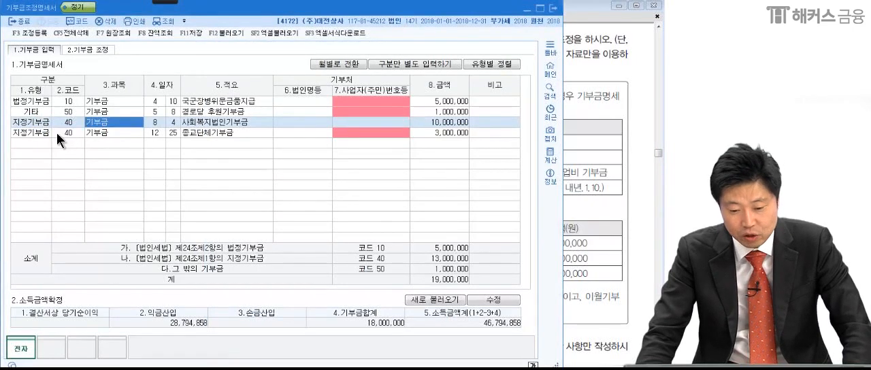
Check the December 25 어음기부금 in the exam PDF and delete the 종교단체기부금 row from the 기부금명세서.
left_click(30, 132)
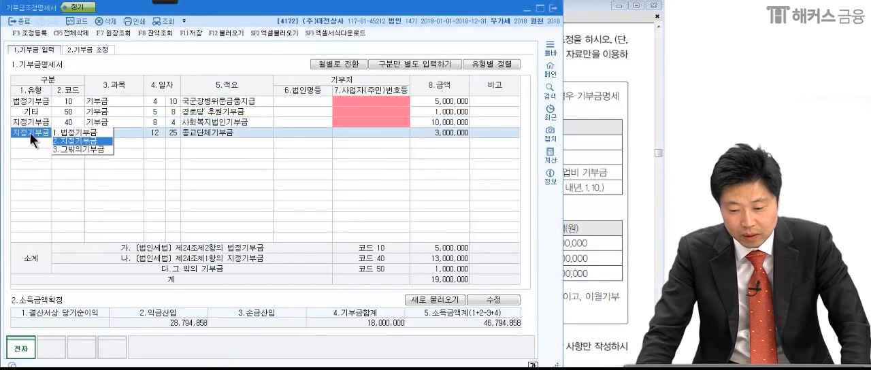
left_click(585, 179)
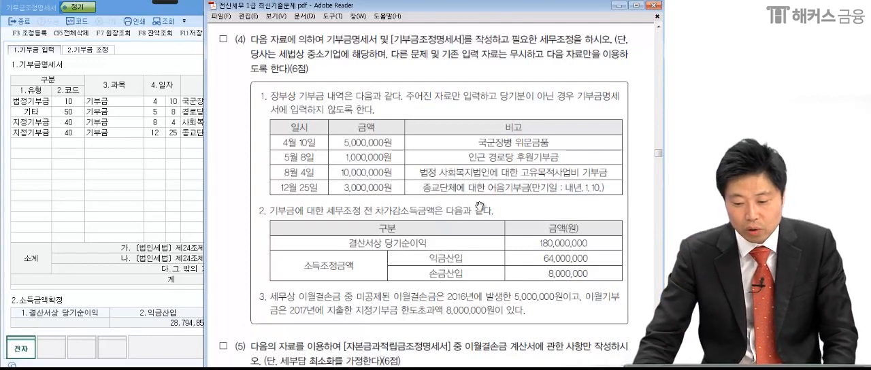
left_click(60, 144)
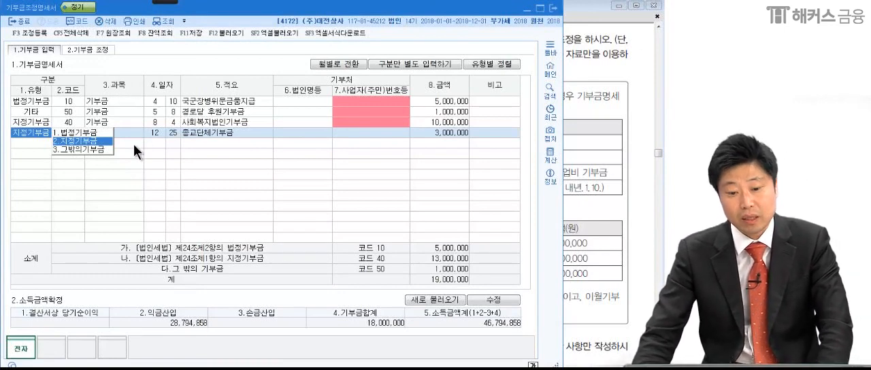
key("Return")
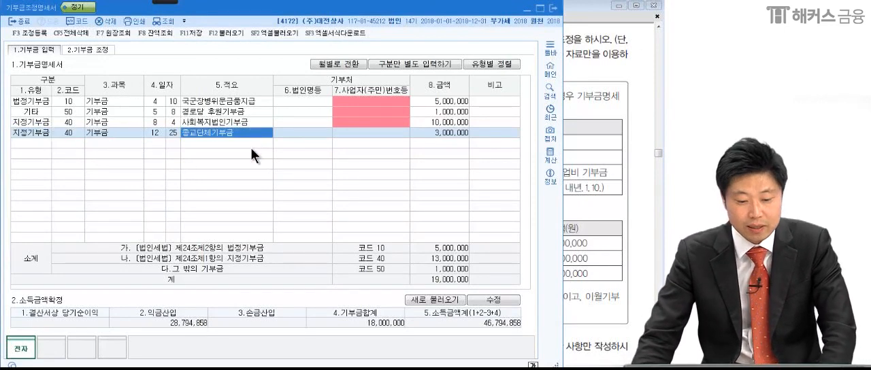
left_click(30, 133)
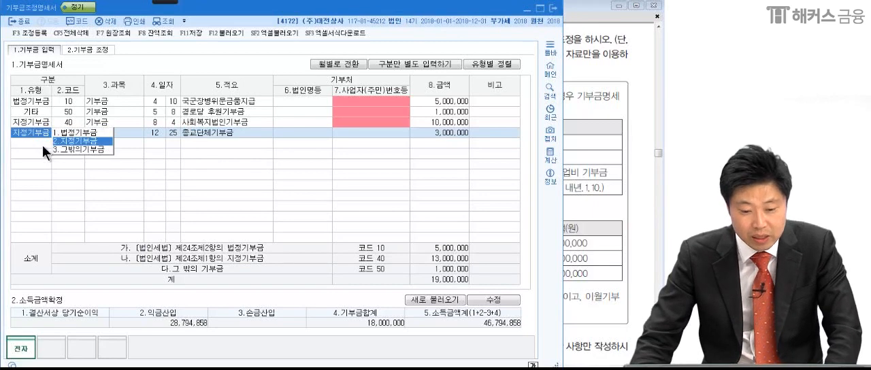
left_click(103, 21)
left_click(292, 203)
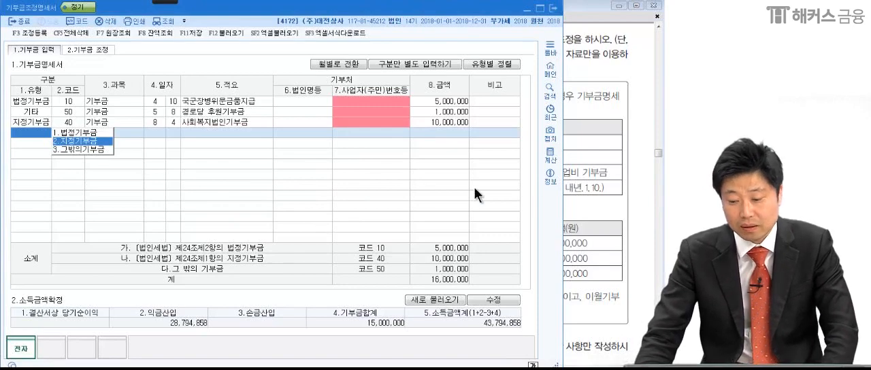
Circle the 기부금명세서 amounts and underline the 법정, 지정 and 그 밖의 기부금 subtotals with the drawing pen, and return to the exam PDF.
left_click(587, 208)
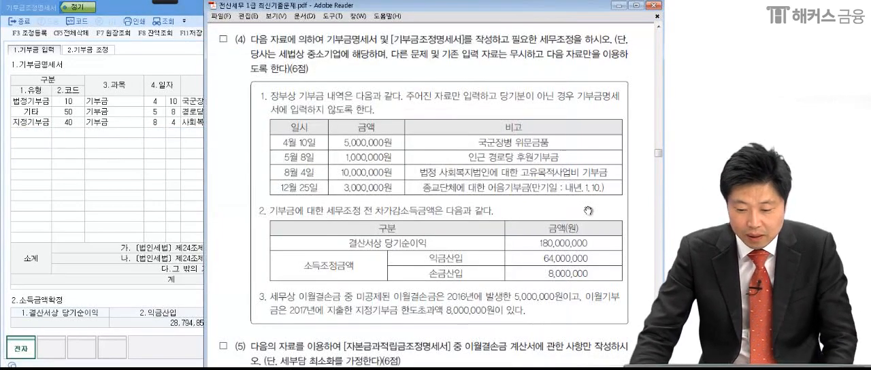
left_click(158, 221)
mouse_move(164, 3)
left_click(17, 17)
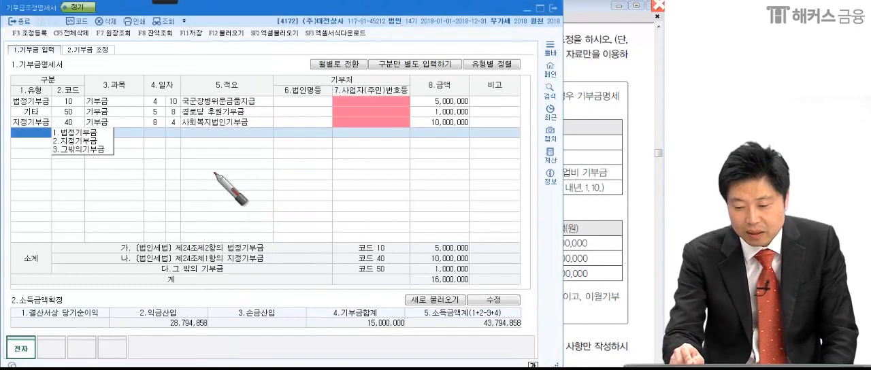
left_click_drag(428, 126, 471, 154)
left_click_drag(475, 250, 486, 267)
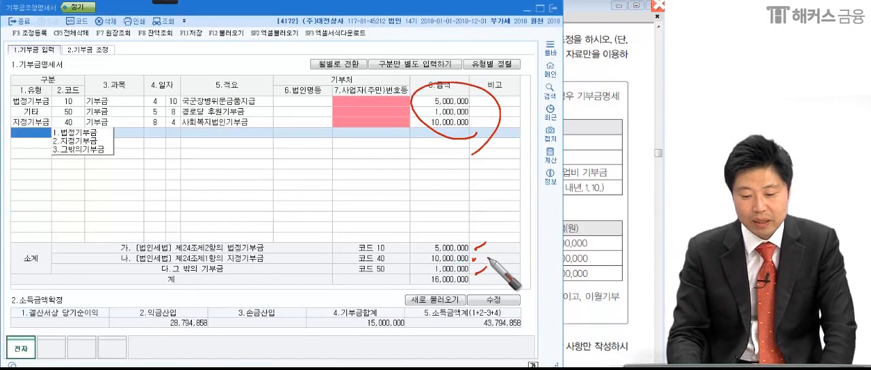
left_click_drag(421, 251, 466, 249)
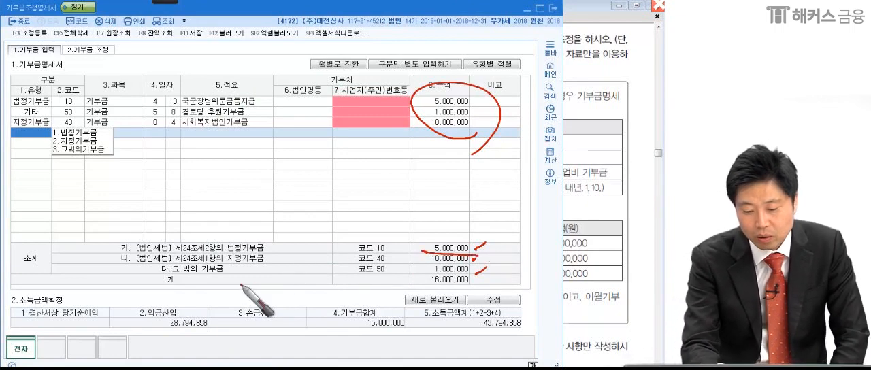
left_click_drag(414, 260, 485, 259)
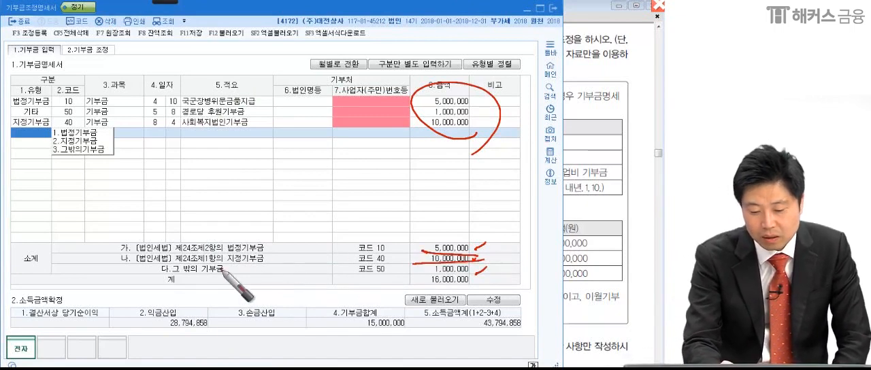
left_click_drag(419, 274, 481, 274)
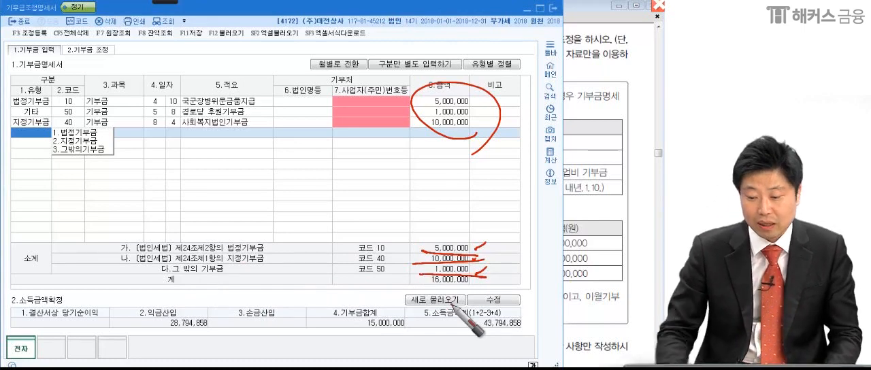
key("Escape")
left_click(583, 250)
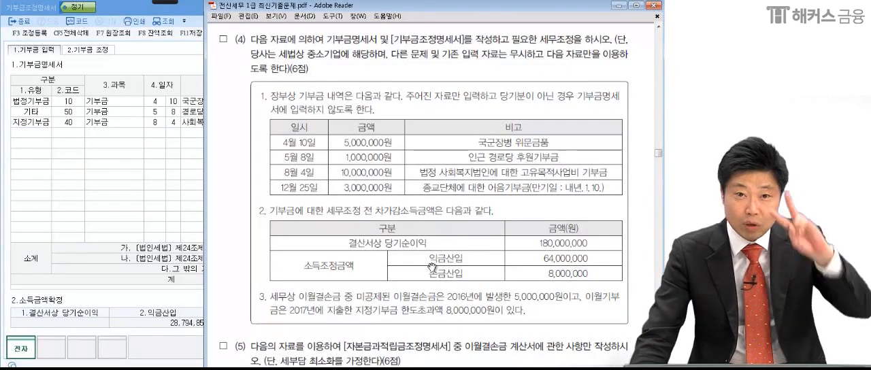
Mark the May 8 경로당 후원기부금 row and the December 25 어음기부금 row in the exam PDF with the drawing pen.
mouse_move(165, 2)
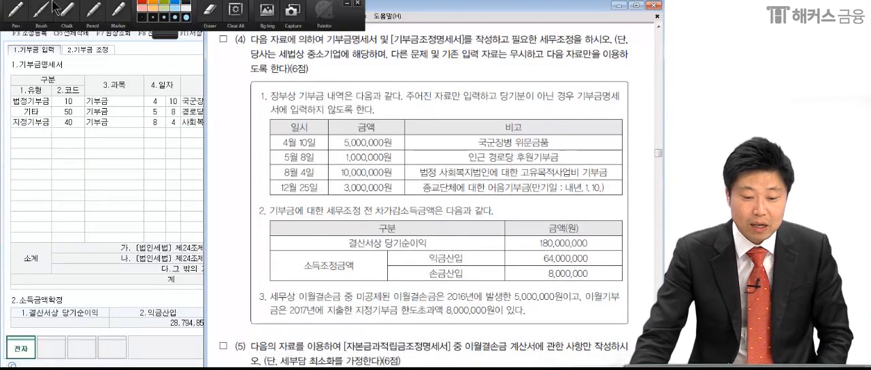
left_click(17, 11)
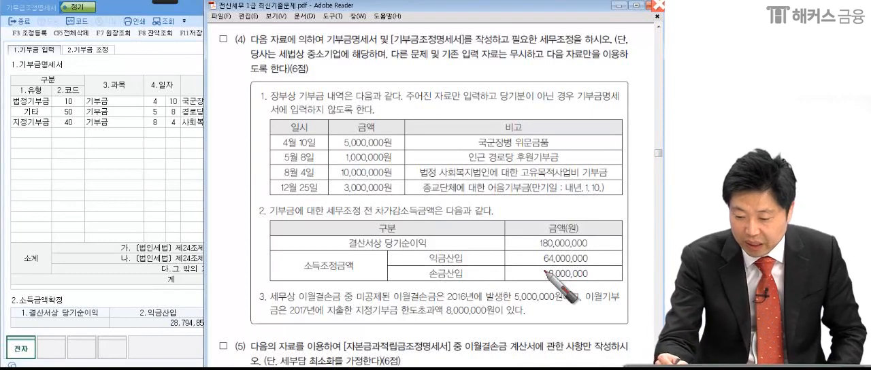
mouse_move(265, 149)
left_mouse_down()
mouse_move(262, 165)
mouse_move(500, 157)
mouse_move(458, 172)
mouse_move(212, 174)
left_mouse_up()
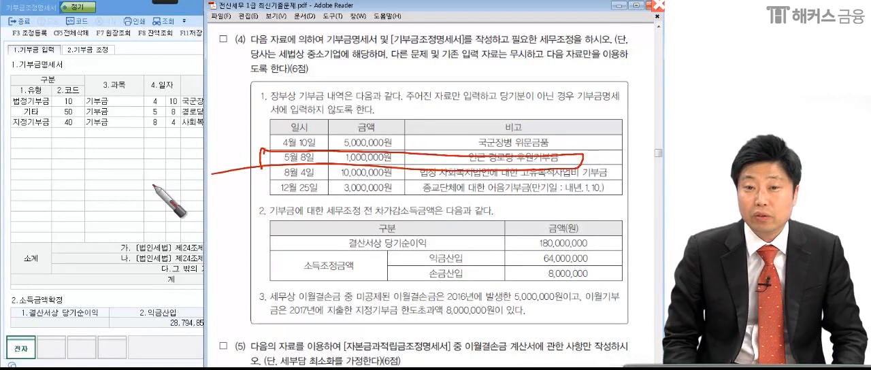
mouse_move(263, 181)
left_mouse_down()
mouse_move(453, 178)
mouse_move(604, 209)
mouse_move(243, 203)
left_mouse_up()
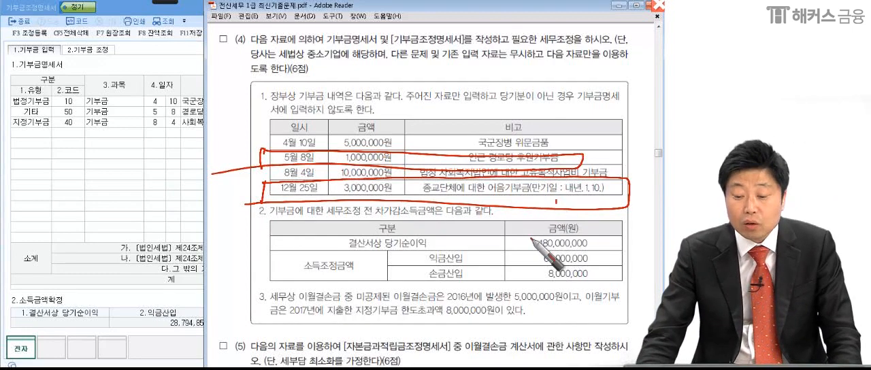
Open 조정 등록 from the 기부금조정명세서 and search the 조정과목 list for 비지.
left_click(156, 198)
key("F3")
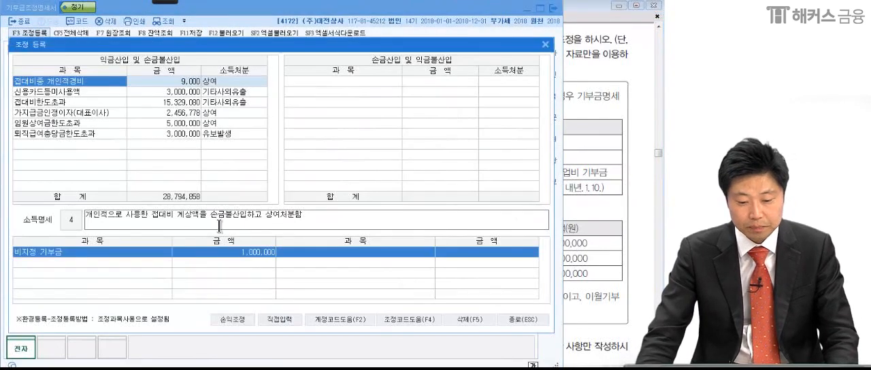
left_click(109, 144)
type("비지")
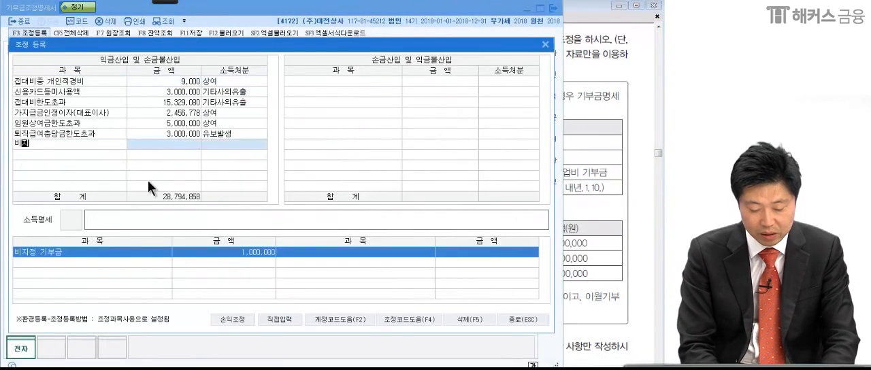
key("Return")
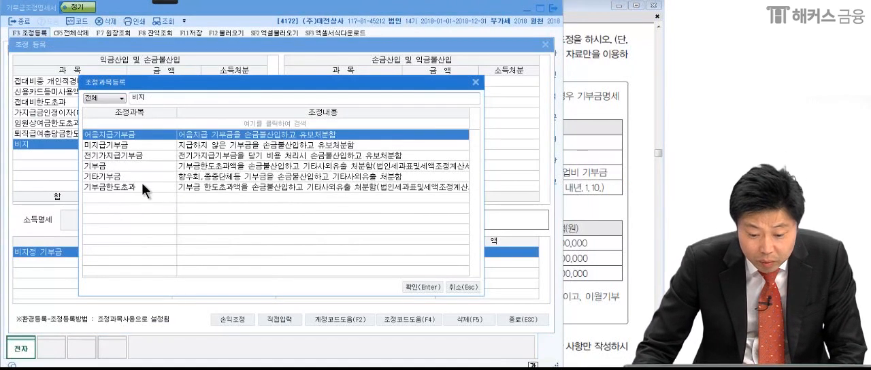
left_click(475, 83)
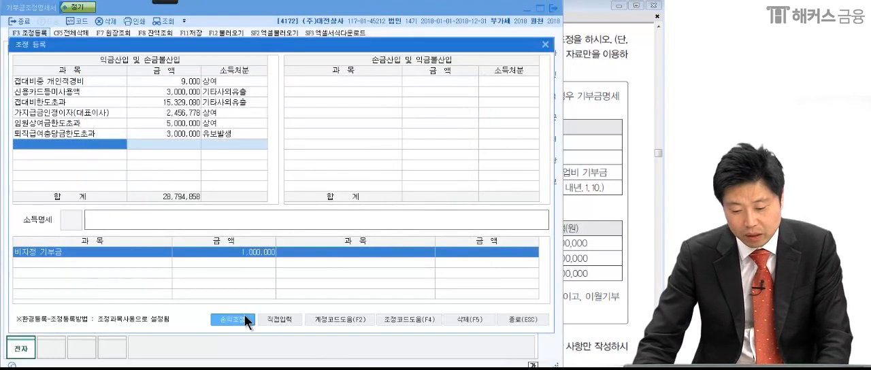
Add 비지정기부금 by direct entry under 익금산입 및 손금불산입 with 1,000,000 and 소득처분 기타사외유출.
left_click(273, 318)
type("비지")
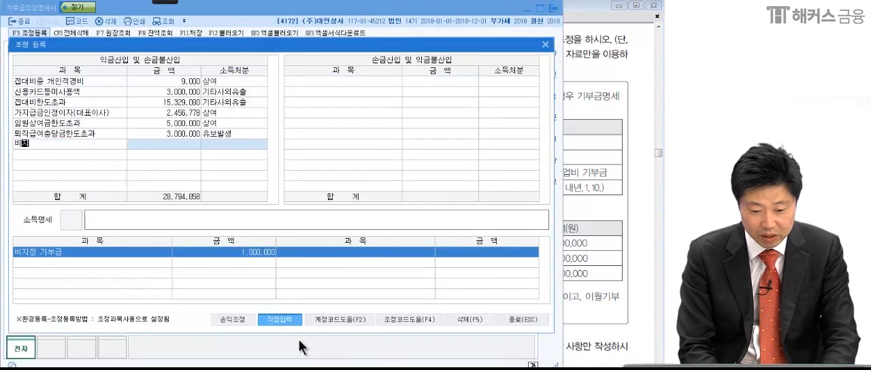
type("정기부금")
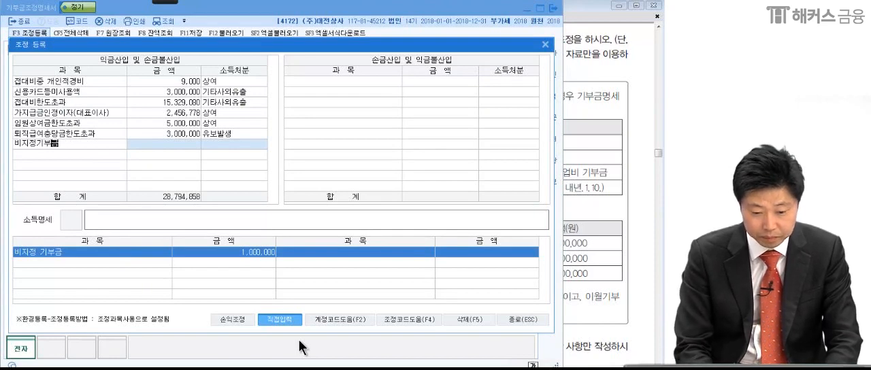
key("Return")
left_click(599, 264)
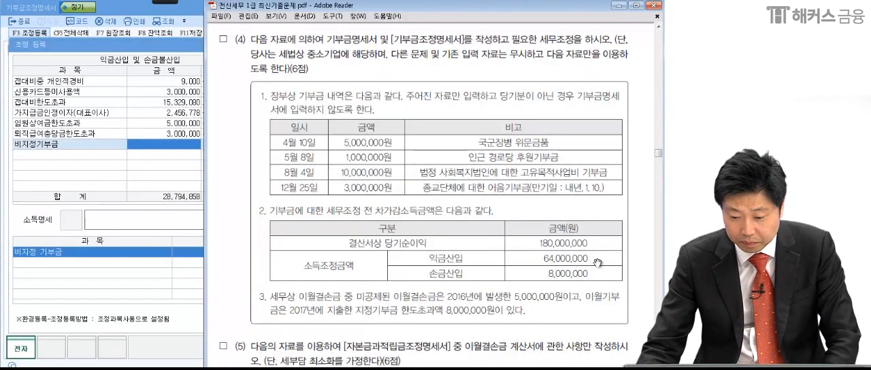
left_click(161, 252)
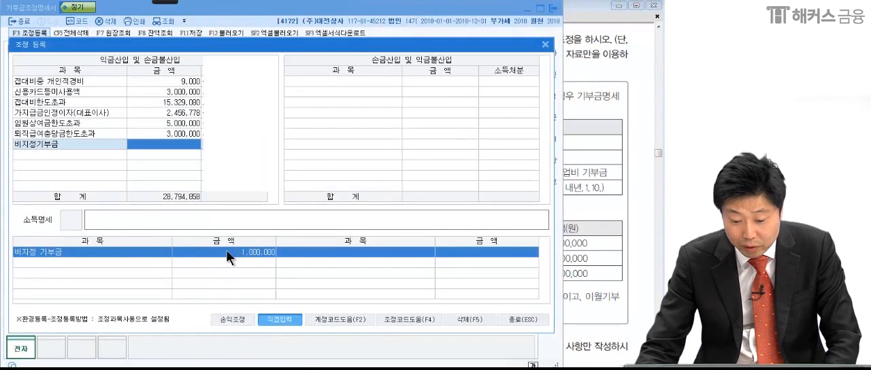
left_click(156, 150)
type("1000000")
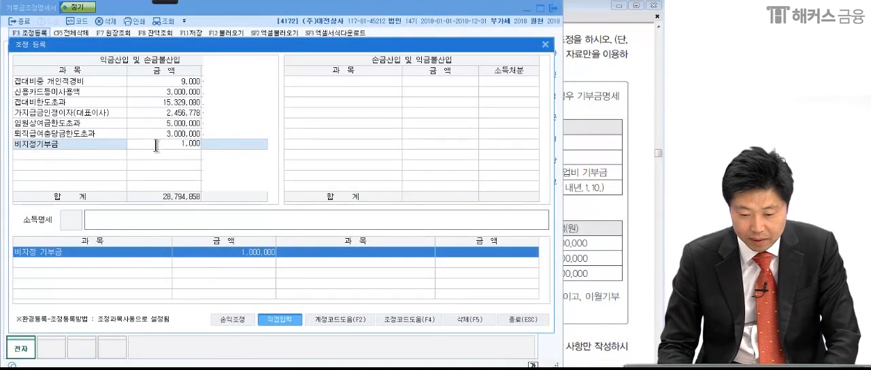
key("Return")
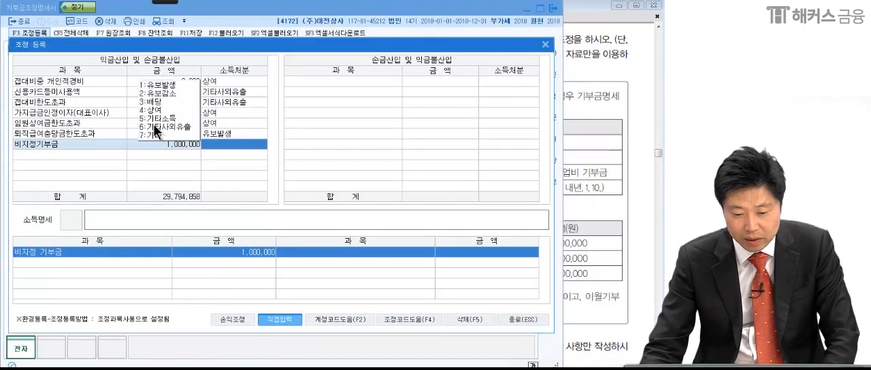
left_click(153, 125)
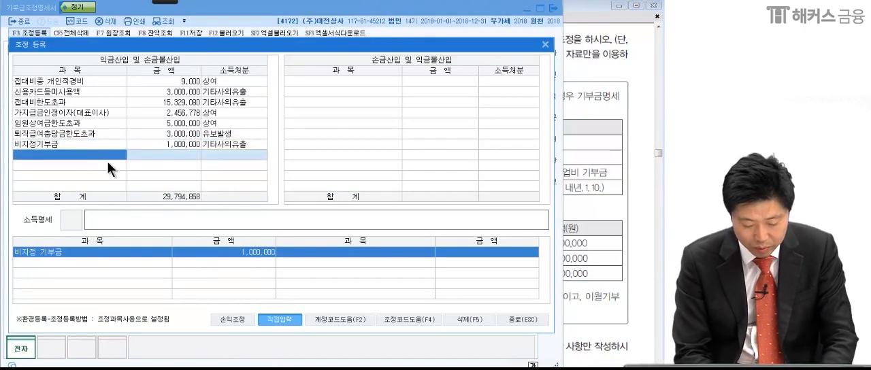
Add 어음지급기부금 from the 조정과목 list as the next 익금산입 및 손금불산입 item.
type("어음")
key("Return")
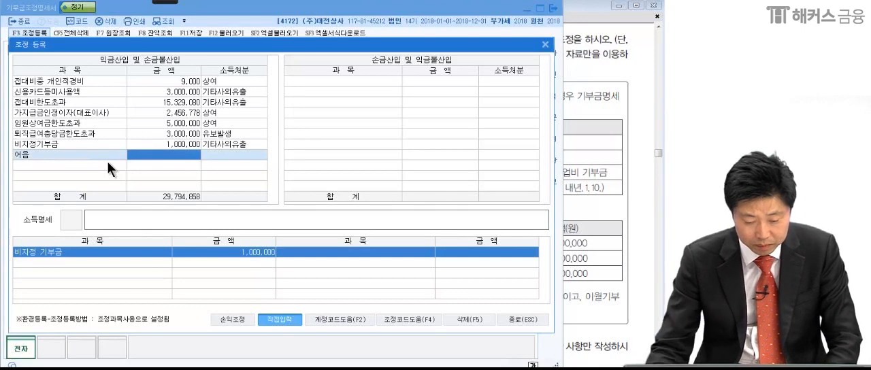
left_click(99, 149)
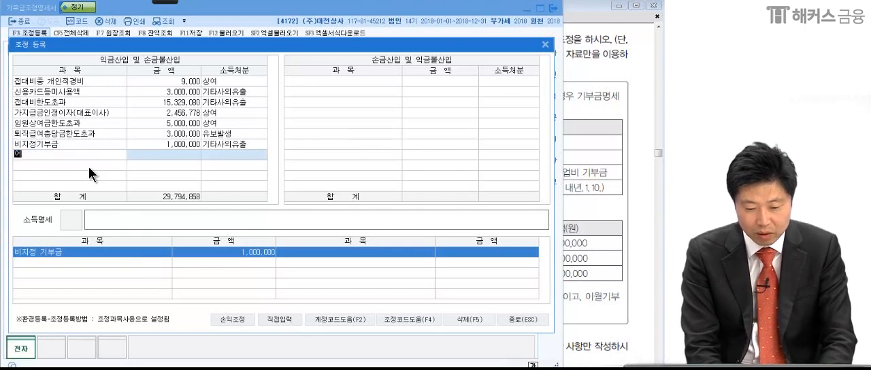
key("Return")
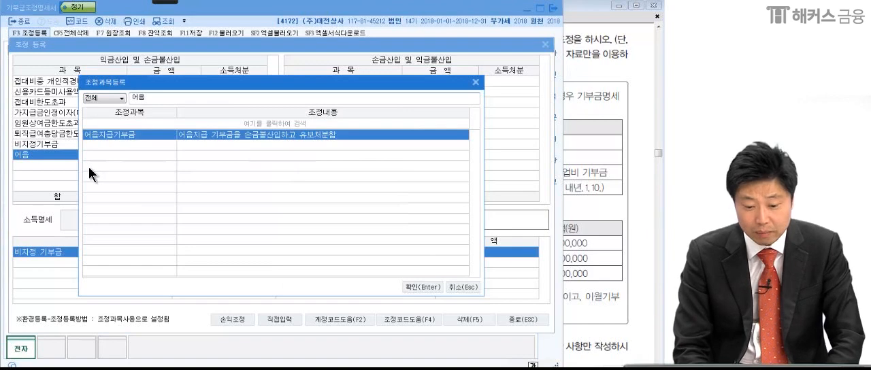
key("Return")
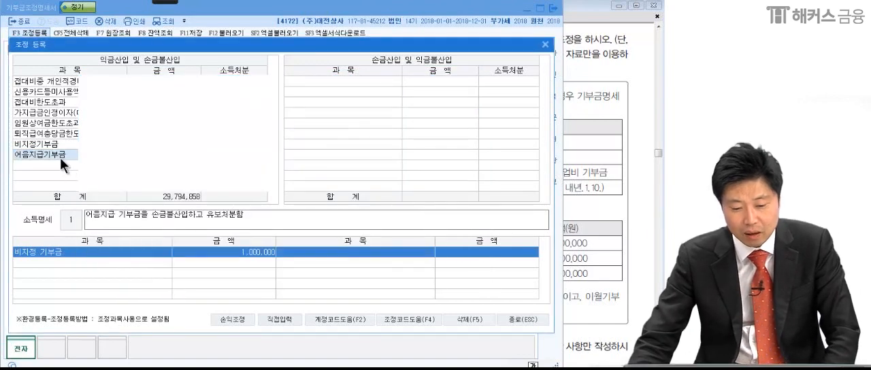
Check the December 25 amount in the exam PDF, enter 3,000,000 with 유보발생 for 어음지급기부금, and close 조정 등록.
left_click(60, 158)
left_click(586, 164)
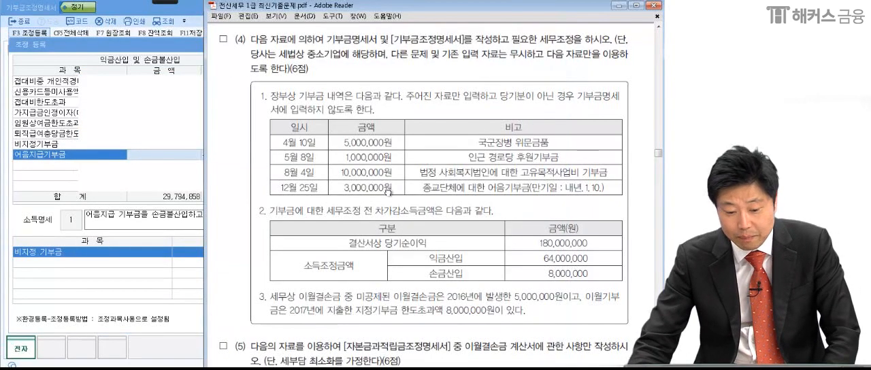
left_click(153, 154)
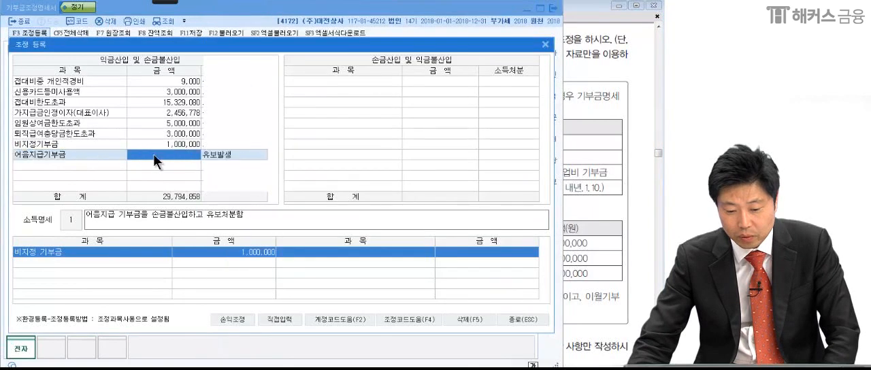
type("3,0")
type("00,00")
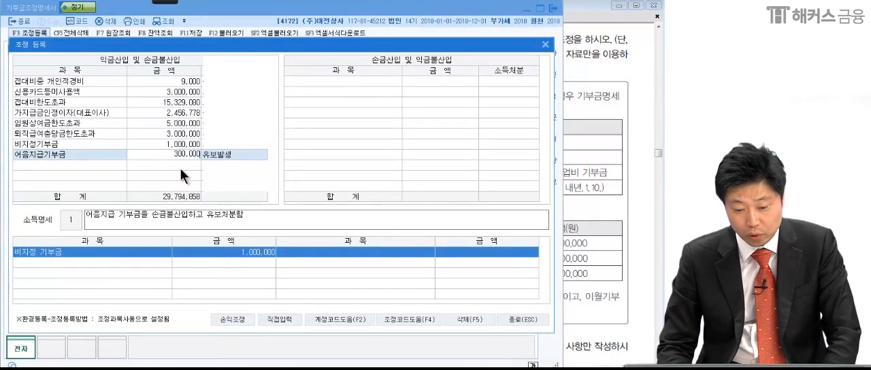
type("0")
key("Return")
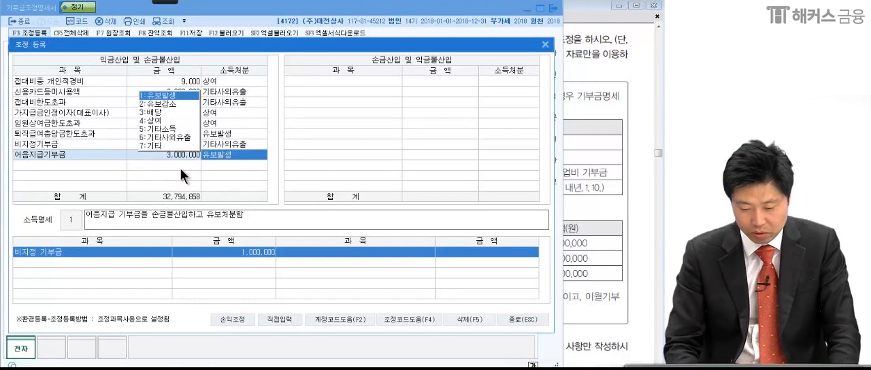
key("Return")
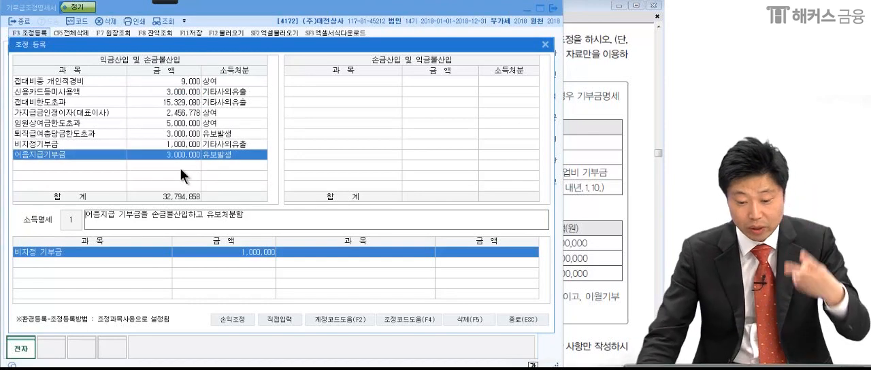
left_click(187, 148)
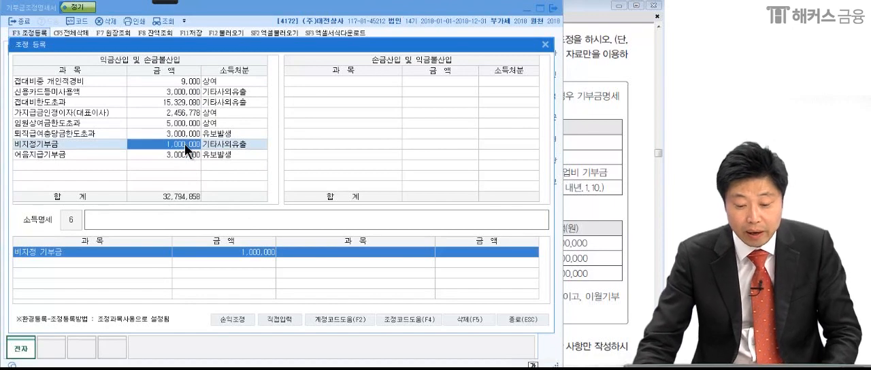
left_click(178, 154)
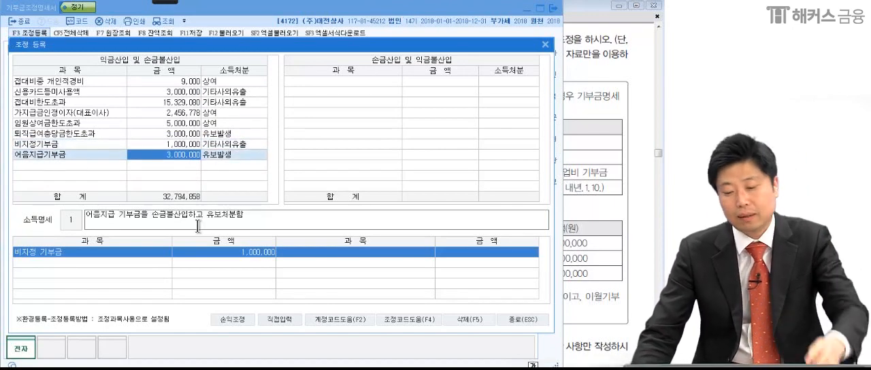
left_click(524, 321)
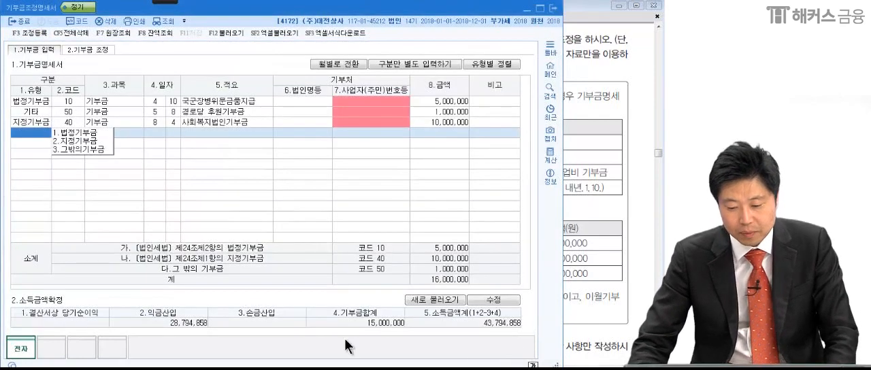
Check the 차가감소득금액 data in the exam PDF, unlock 소득금액확정 for editing and set 결산서상 당기순이익 to 180,000,000.
left_click(576, 204)
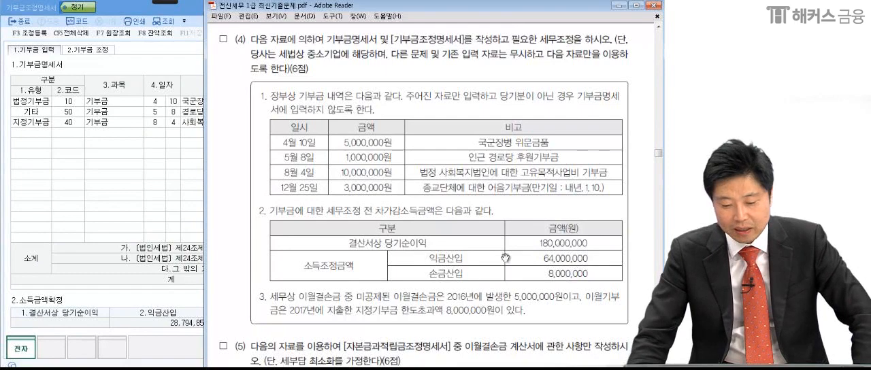
left_click(190, 305)
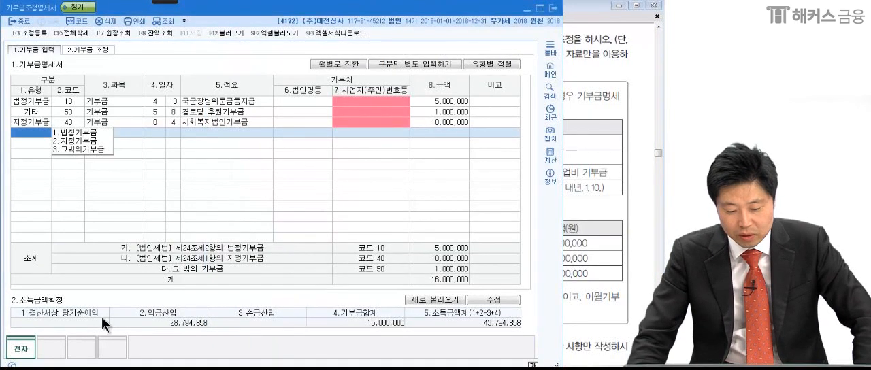
left_click(484, 300)
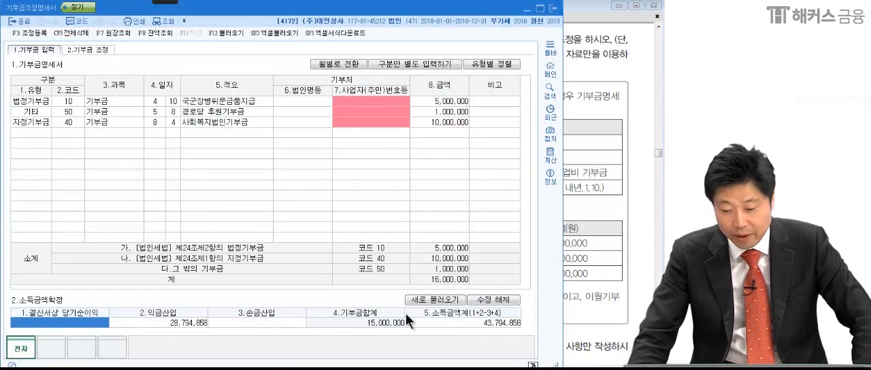
type("180,")
type("000,000")
key("Return")
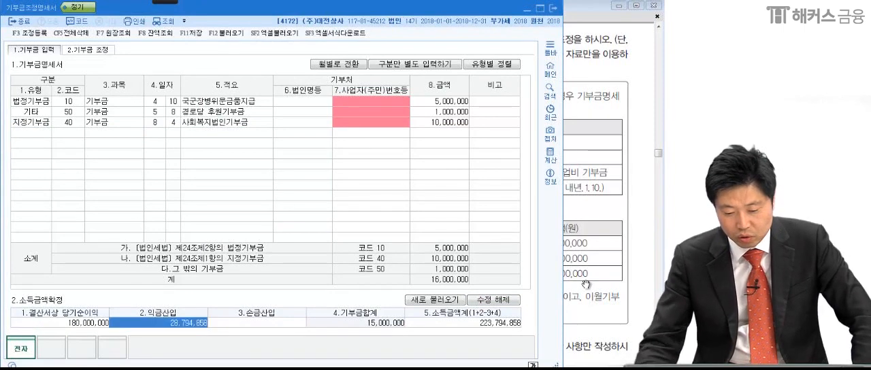
Mark up the exam PDF: circle 익금산입 64,000,000, tick the 1,000,000 and 3,000,000 donations, and write the 68 million sum.
left_click(603, 192)
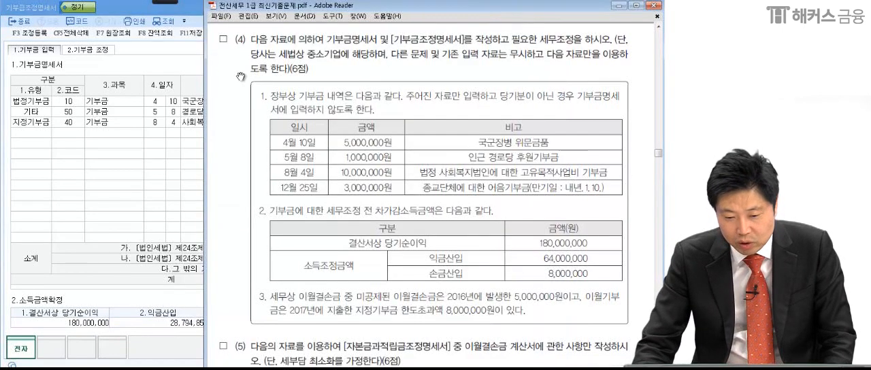
mouse_move(169, 3)
left_click(16, 15)
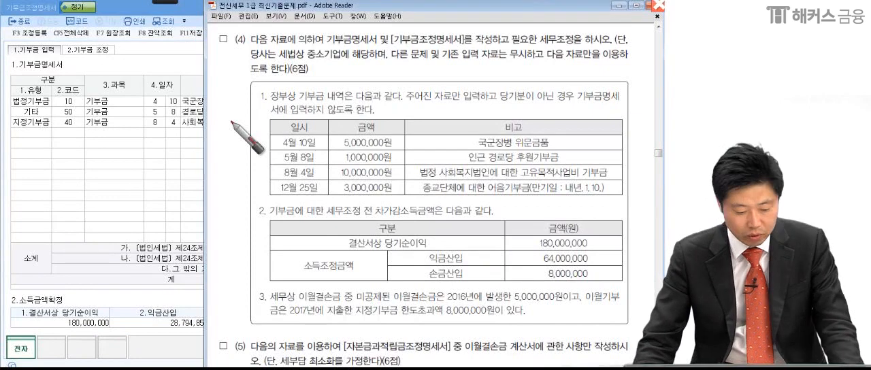
left_click_drag(570, 268, 591, 270)
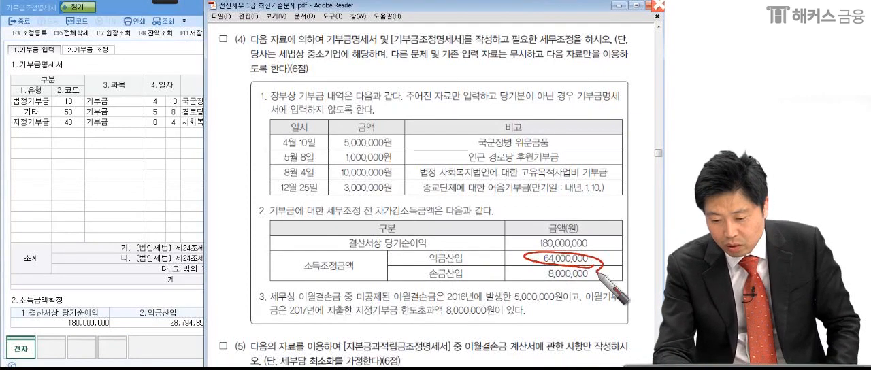
left_click_drag(396, 164, 407, 160)
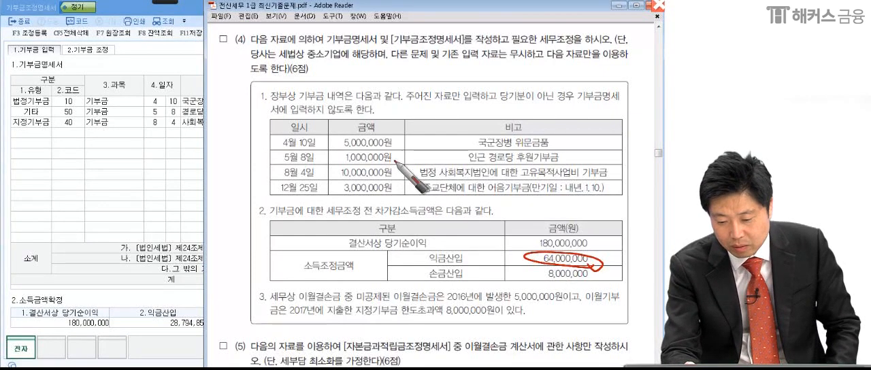
left_click_drag(395, 191, 405, 186)
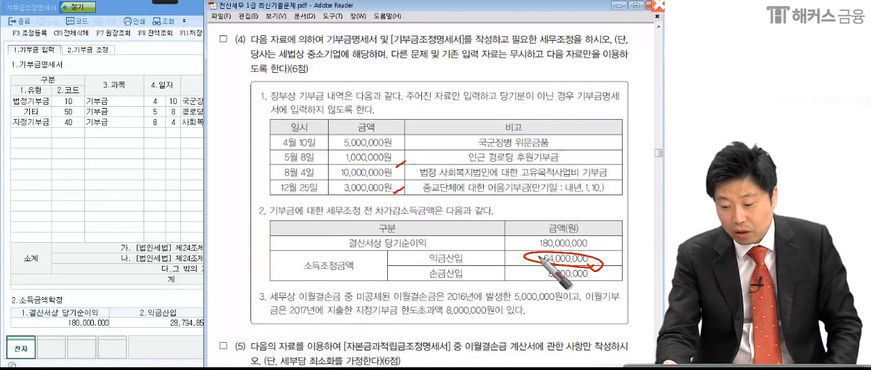
left_click_drag(397, 198, 400, 199)
left_click_drag(208, 236, 199, 263)
mouse_move(240, 238)
left_mouse_down()
mouse_move(274, 235)
mouse_move(275, 263)
left_mouse_up()
mouse_move(289, 273)
left_mouse_down()
mouse_move(289, 237)
mouse_move(280, 305)
left_mouse_up()
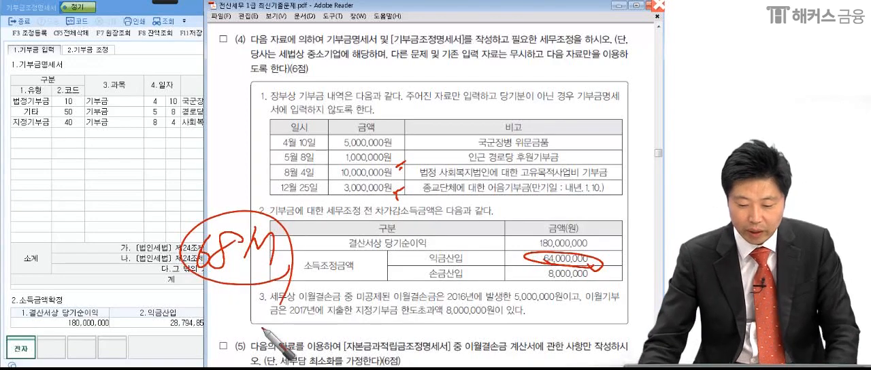
Set 익금산입 in 소득금액확정 to 68,000,000.
left_click(161, 324)
type("68,00")
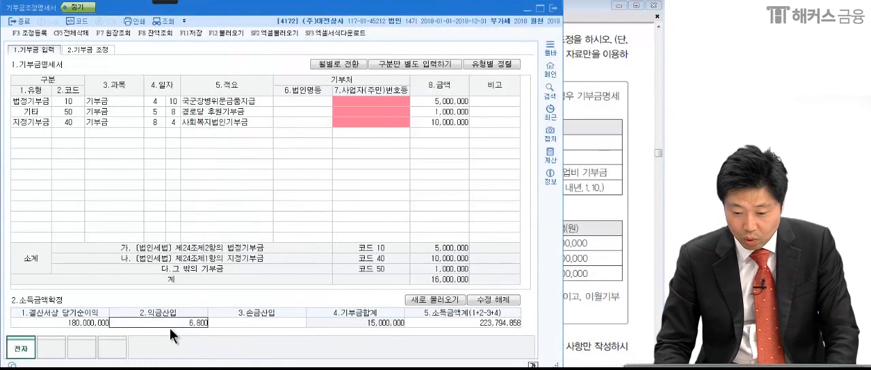
type("0,000")
key("Return")
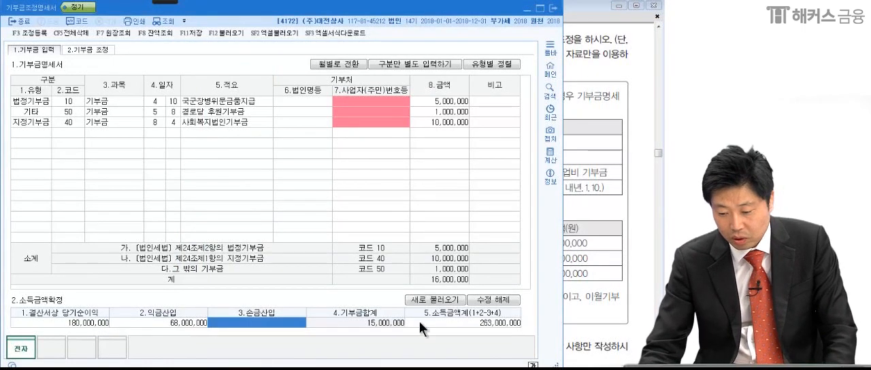
Check the 손금산입 figure in the exam PDF, set 손금산입 to 8,000,000 and lock 소득금액확정 against editing.
left_click(576, 274)
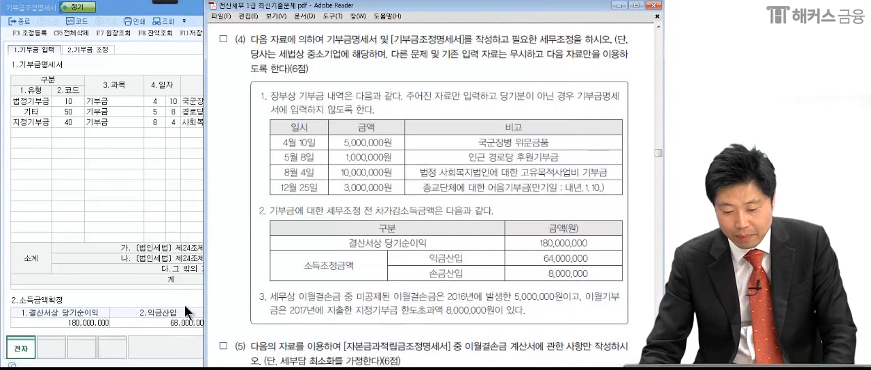
left_click(185, 320)
left_click(257, 322)
type("8000000")
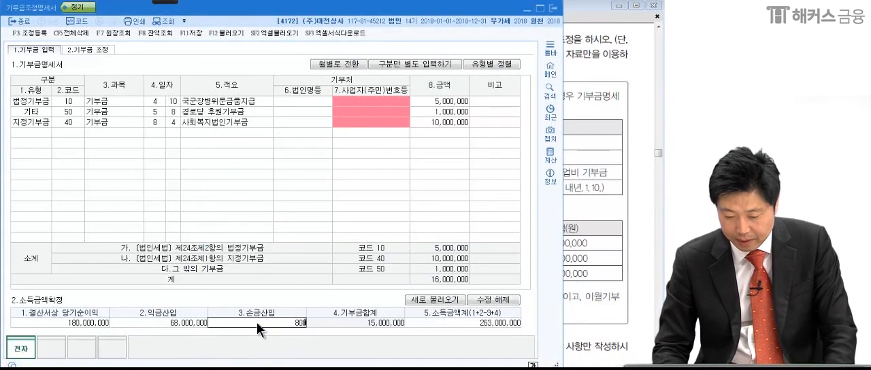
key("Return")
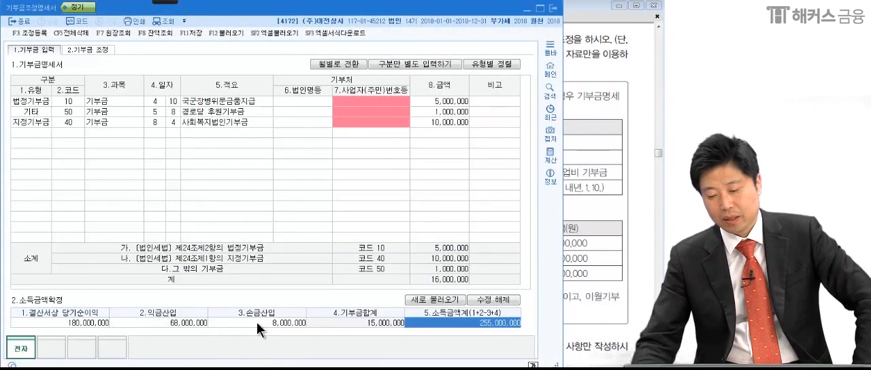
left_click(484, 302)
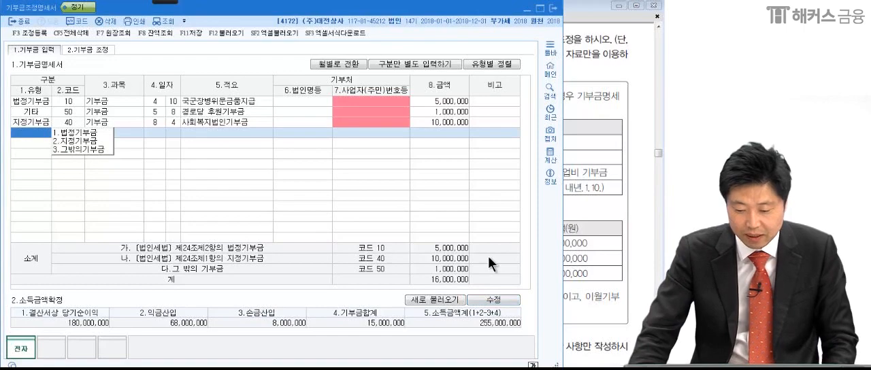
Open 기부금 조정, underline the 이월결손금 note in the exam PDF and circle its 5,000,000 amount.
left_click(103, 51)
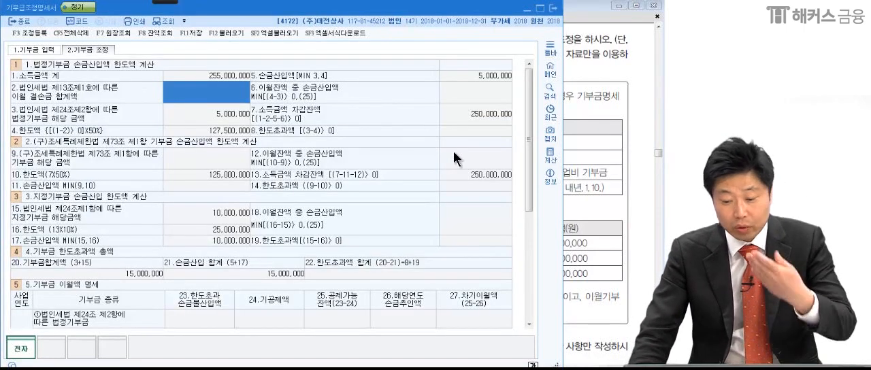
left_click(603, 235)
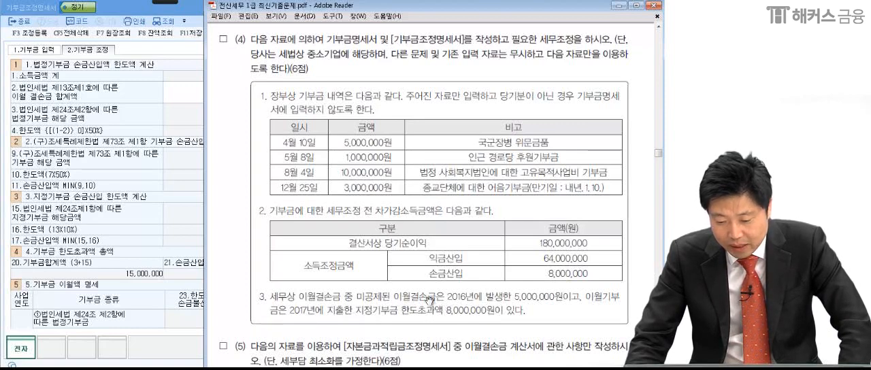
left_click(156, 2)
left_click(143, 7)
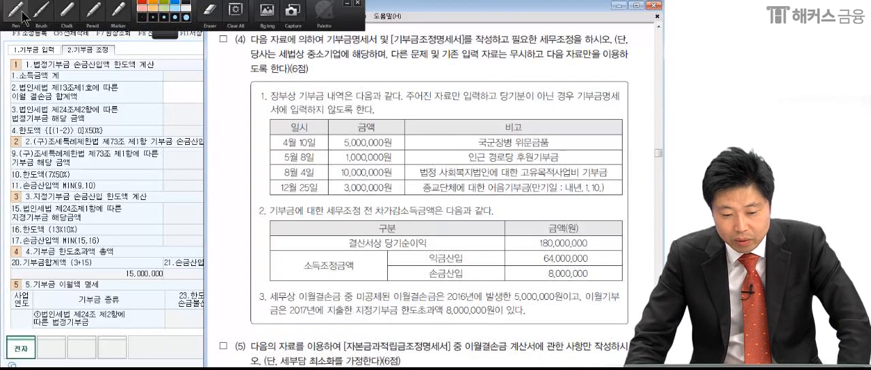
left_click_drag(261, 305, 579, 296)
mouse_move(493, 301)
left_mouse_down()
mouse_move(551, 299)
mouse_move(543, 335)
left_mouse_up()
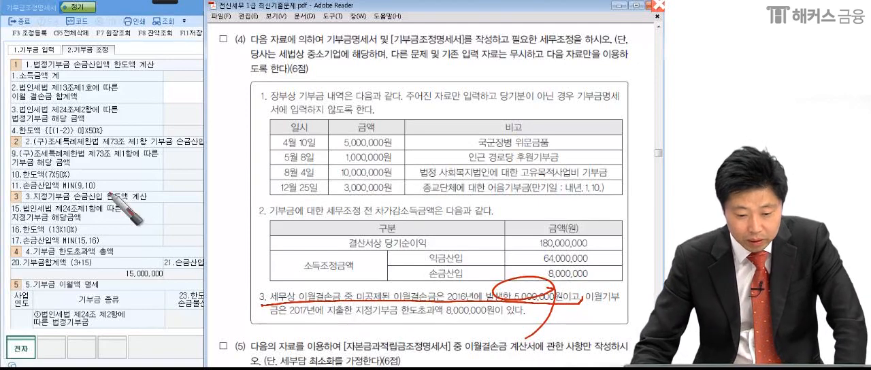
key("Escape")
Enter 5,000,000 as the 이월 결손금 합계액 in the 법정기부금 손금산입액 한도액 계산 section.
left_click(141, 88)
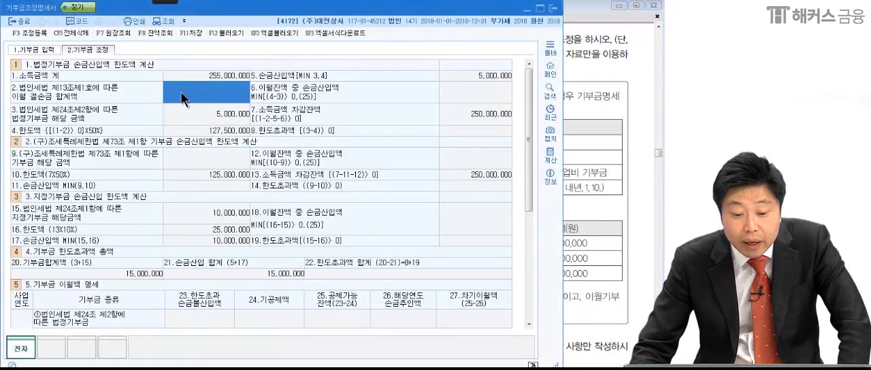
left_click(613, 266)
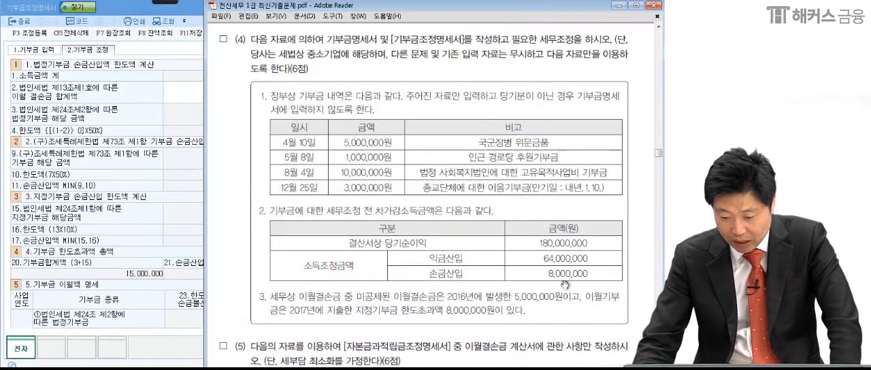
left_click(195, 133)
type("5,000,000")
key("Return")
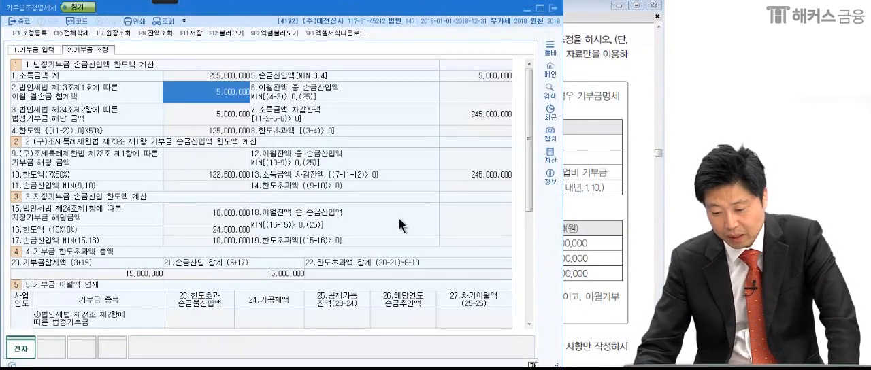
Check the 이월기부금 details in the exam PDF and start a 기부금 이월액 명세 row with 사업연도 2017.
left_click(590, 267)
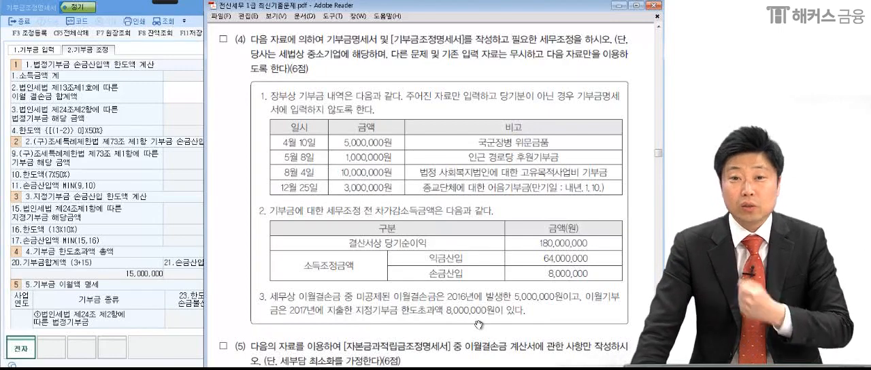
left_click(153, 299)
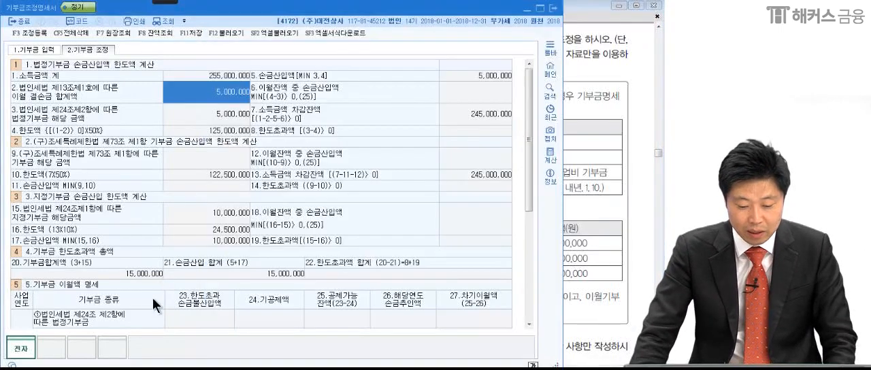
scroll(152, 298, "down", 3)
left_click(21, 265)
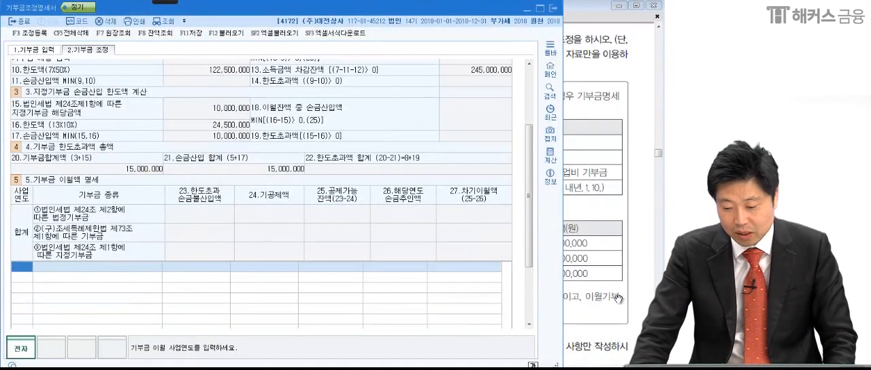
left_click(604, 301)
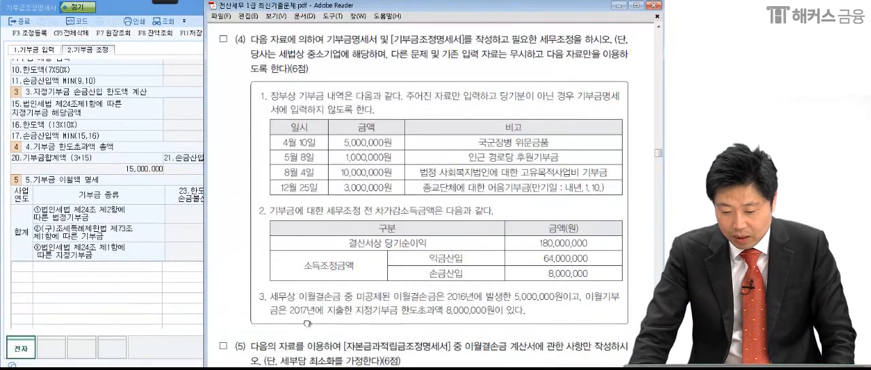
left_click(30, 264)
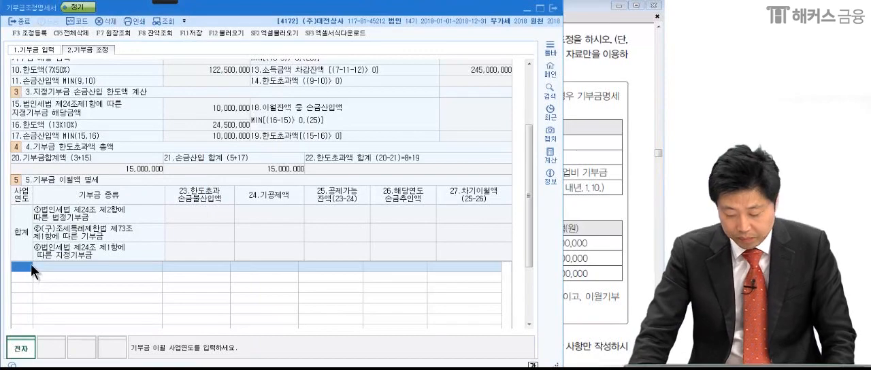
type("2017")
key("Return")
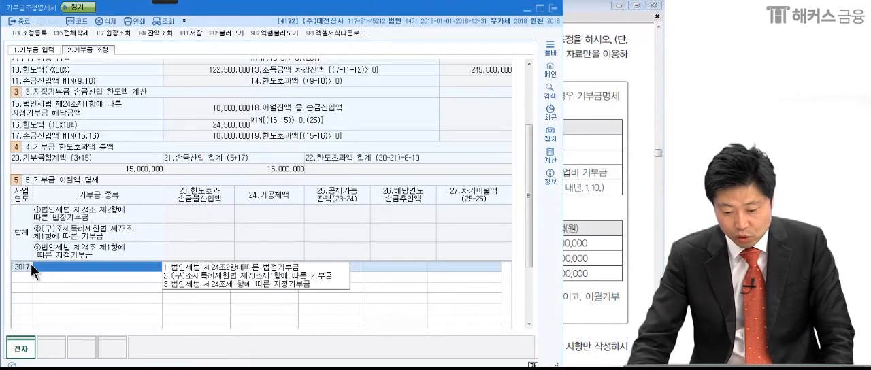
Set the 2017 row's 기부금 종류 to 법인세법 제24조1항에따른 지정기부금, as stated in the exam PDF.
left_click(591, 300)
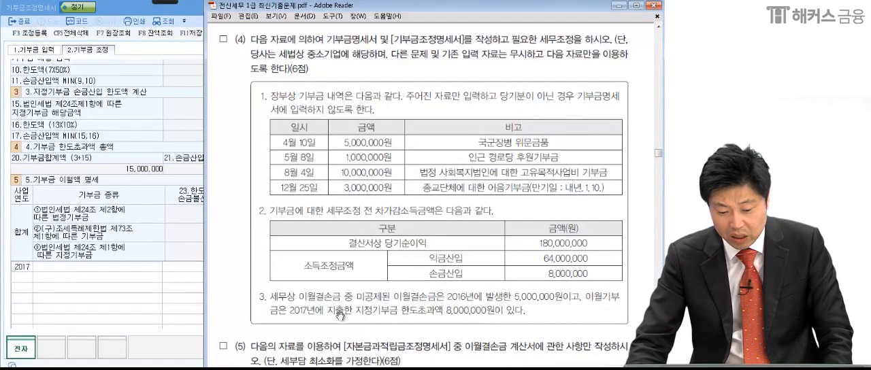
left_click(110, 267)
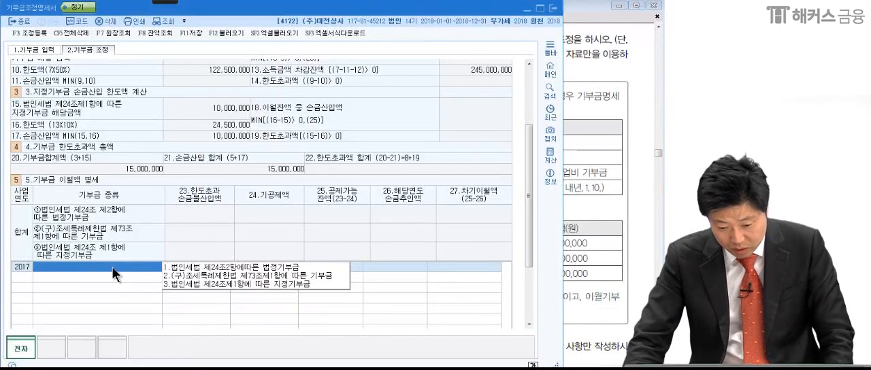
left_click(186, 283)
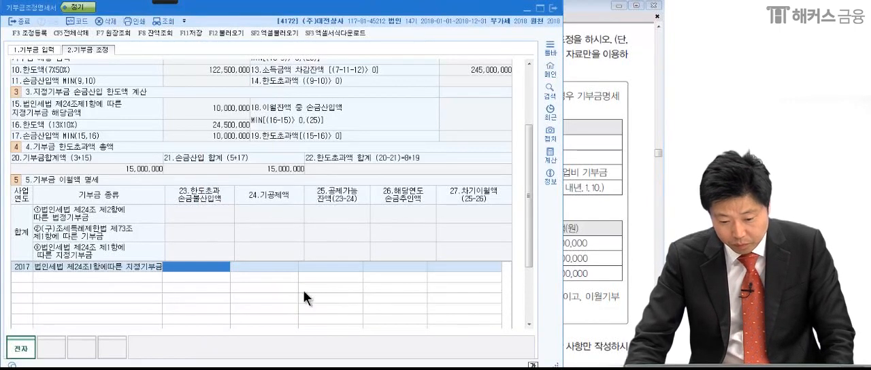
Enter 8,000,000 as the 2017 row's 한도초과 손금불산입액 and leave 기공제액 blank.
left_click(592, 300)
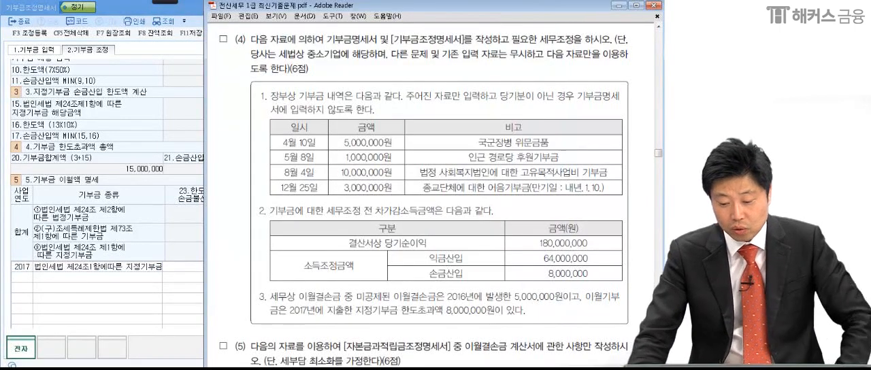
left_click(192, 265)
type("8,000,0")
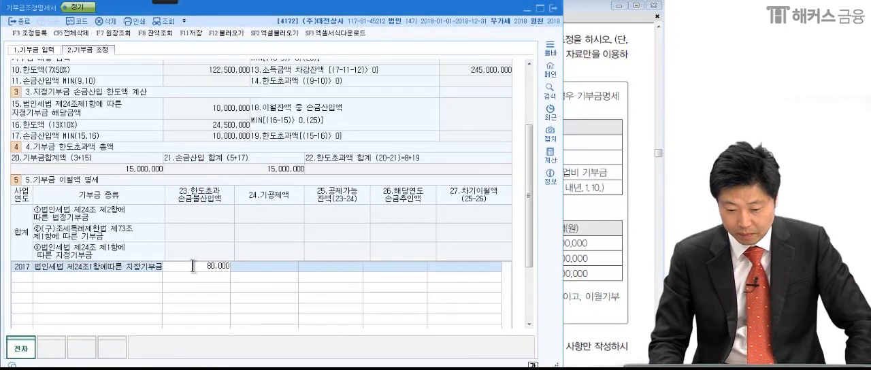
type("00")
key("Return")
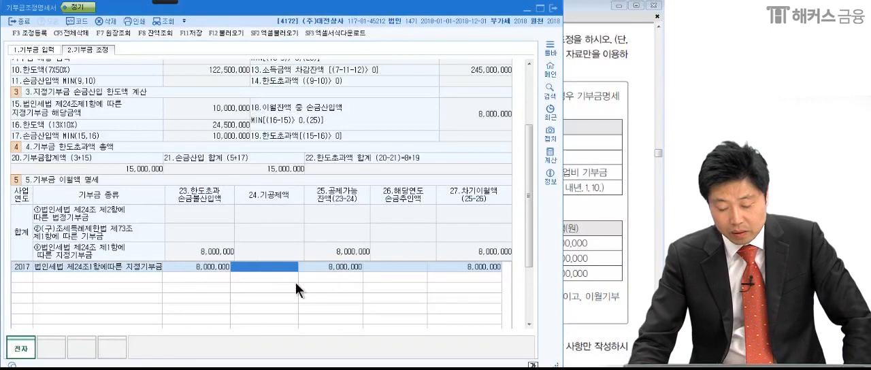
key("Return")
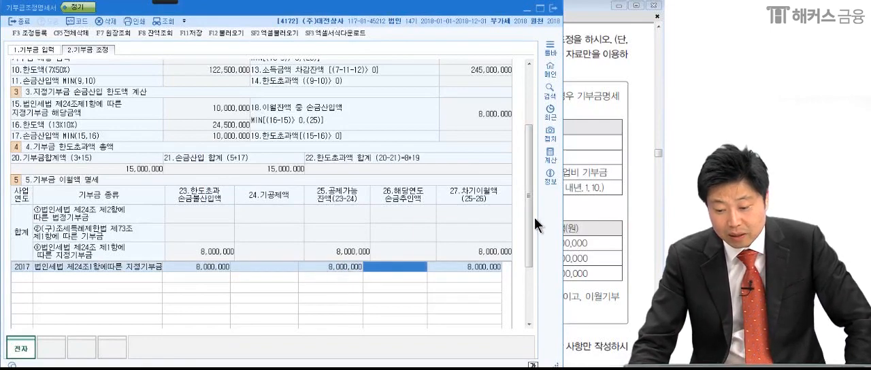
Underline 지정기부금 10,000,000, box its 한도액 24,500,000 and write △14,500,000 over the 기부금 조정 form.
left_click_drag(529, 217, 526, 171)
left_click(165, 2)
left_click(17, 13)
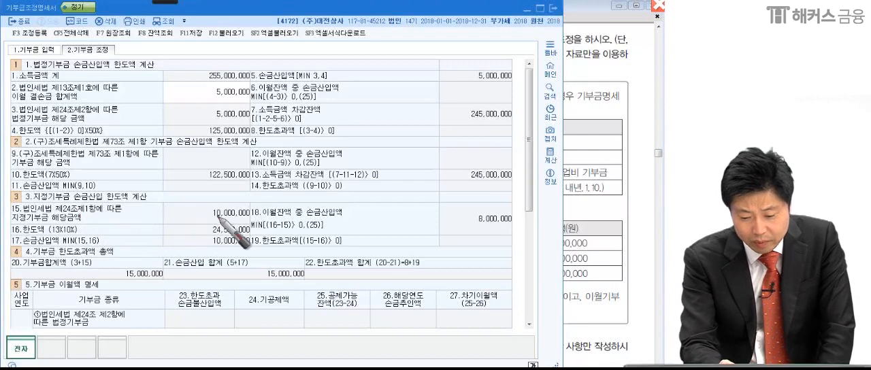
mouse_move(189, 215)
left_mouse_down()
mouse_move(258, 218)
mouse_move(202, 240)
mouse_move(197, 227)
mouse_move(262, 232)
mouse_move(172, 240)
left_mouse_up()
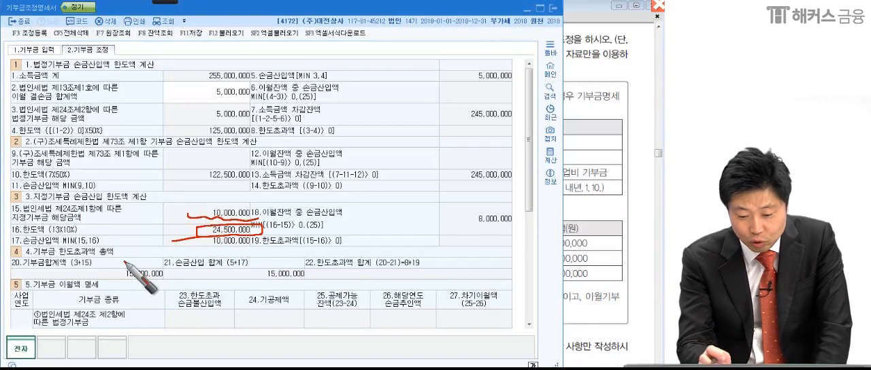
left_click_drag(364, 107, 371, 136)
left_click_drag(391, 107, 389, 138)
mouse_move(418, 113)
left_mouse_down()
mouse_move(416, 122)
mouse_move(545, 118)
left_mouse_up()
left_click_drag(301, 154, 597, 145)
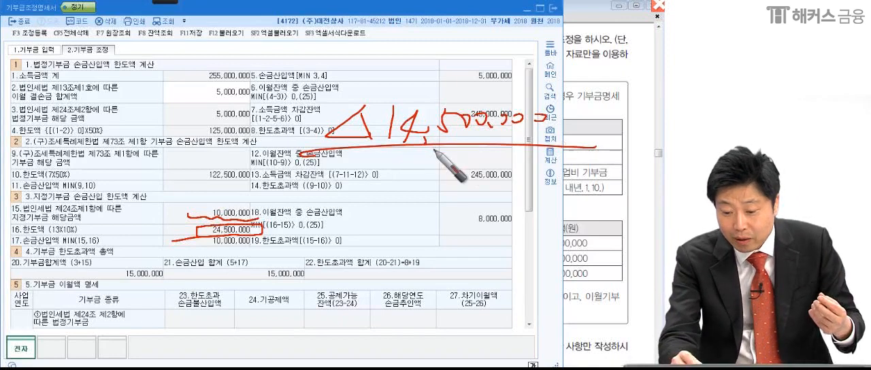
Circle the written 14,500,000, underline 18.이월잔액 중 손금산입액 and circle its 8,000,000, and clear the pen marks.
left_click_drag(500, 158, 477, 158)
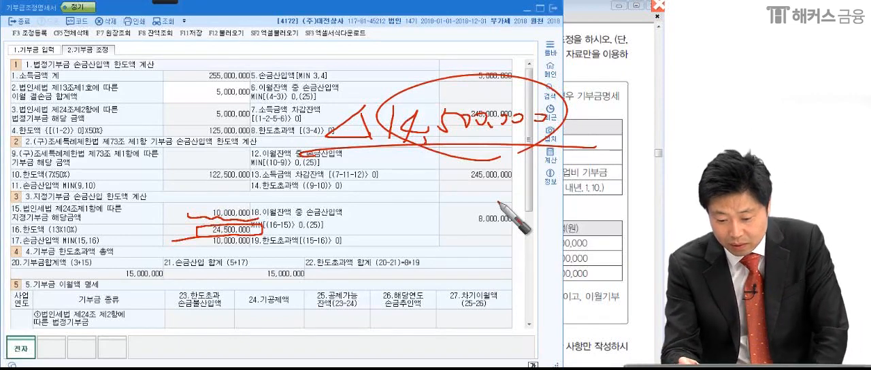
left_click_drag(263, 222, 356, 218)
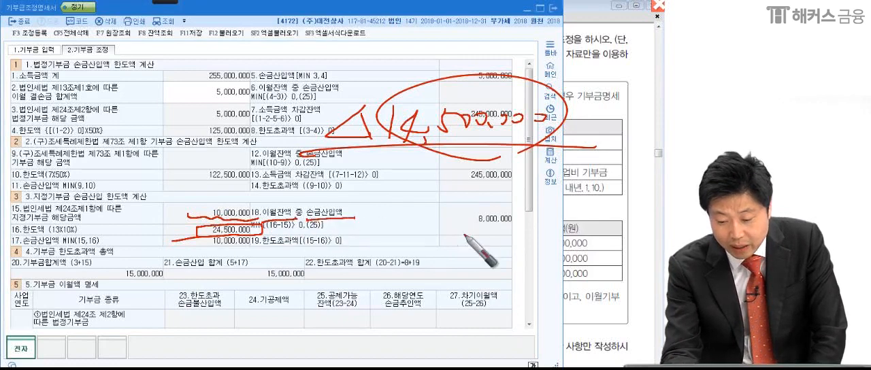
mouse_move(470, 236)
left_mouse_down()
mouse_move(531, 229)
mouse_move(501, 211)
mouse_move(437, 236)
left_mouse_up()
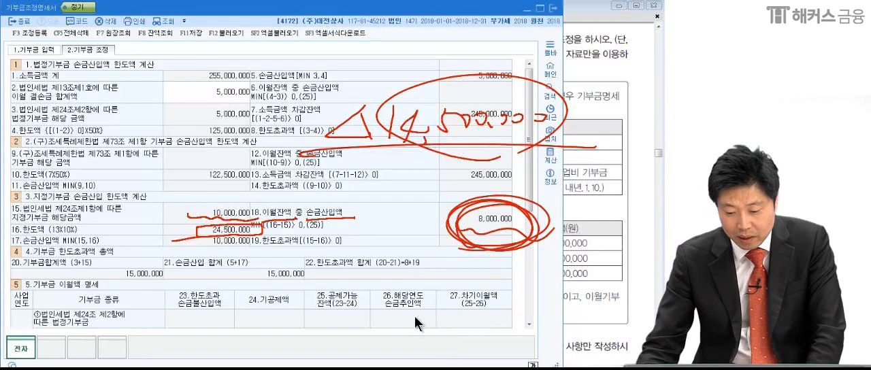
key("Escape")
Circle the 26.해당연도 손금추인액 heading, item 18's 8,000,000 and the 2017 row's empty 손금추인액 cell, and clear the marks.
scroll(528, 219, "down", 3)
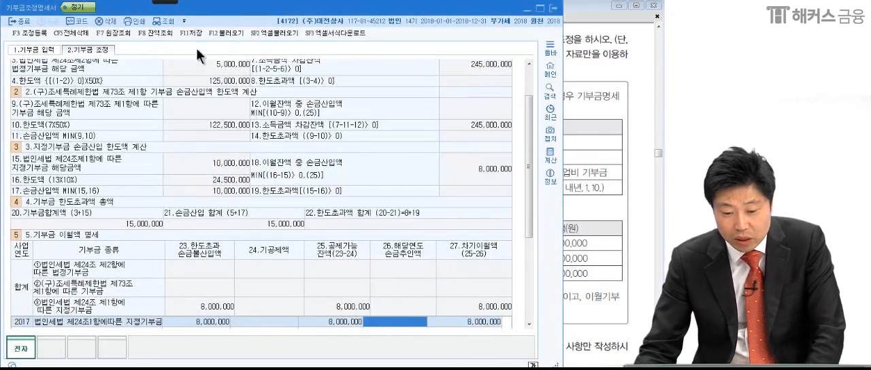
mouse_move(171, 2)
left_click(16, 12)
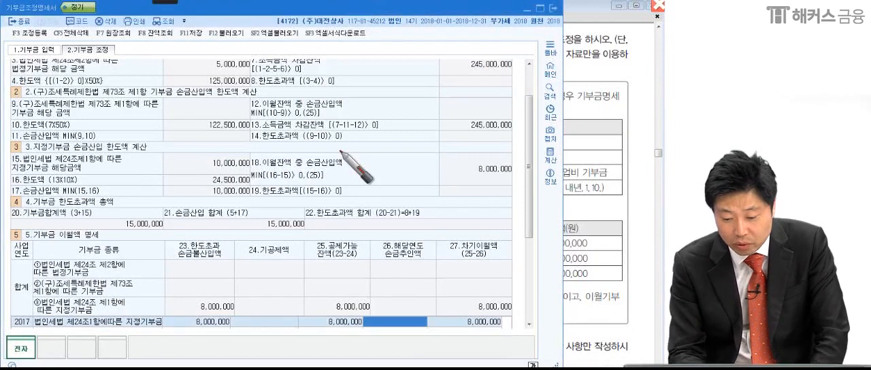
left_click_drag(449, 235, 408, 257)
mouse_move(524, 167)
left_mouse_down()
mouse_move(485, 177)
mouse_move(512, 162)
left_mouse_up()
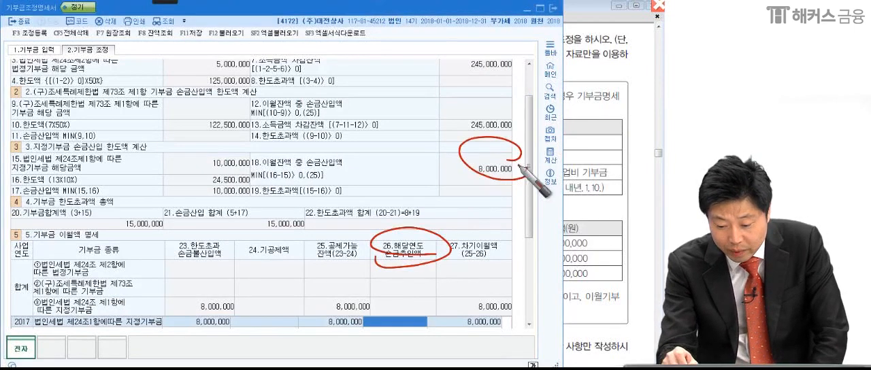
mouse_move(366, 324)
left_mouse_down()
mouse_move(426, 308)
mouse_move(409, 358)
left_mouse_up()
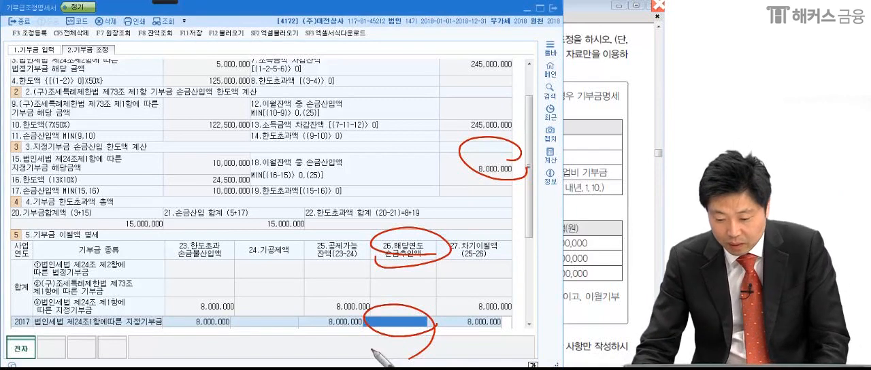
key("Escape")
Enter 8,000,000 as the 2017 지정기부금 row's 26.해당연도 손금추인액.
type("800,000")
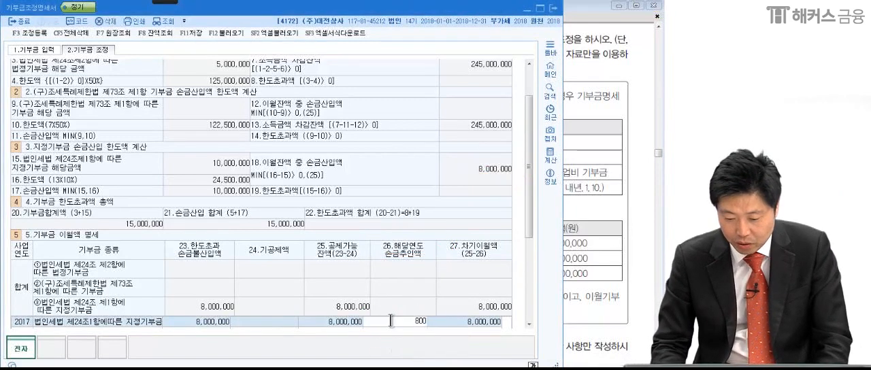
key("Return")
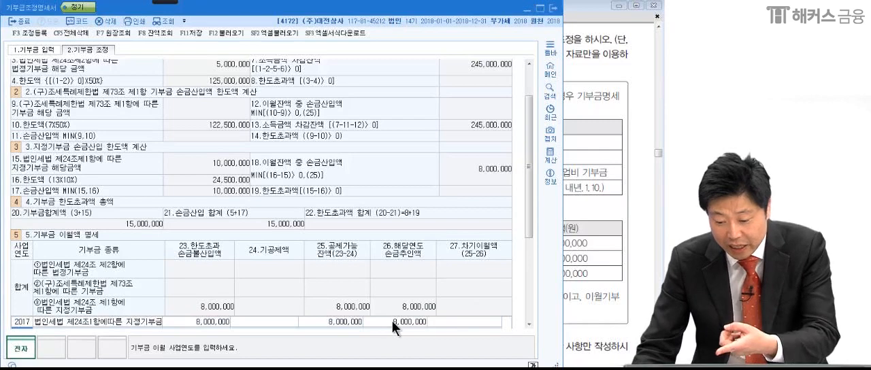
left_click(470, 322)
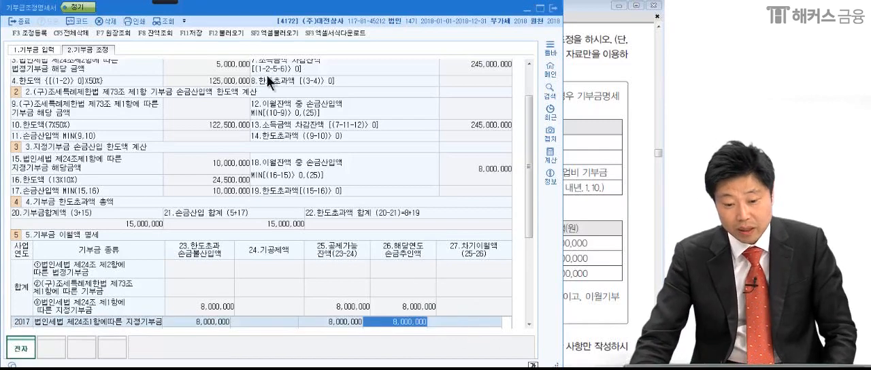
Circle the 2017 row's 한도초과 손금불산입액 and 손금추인액, write 0 under 차기이월액, draw a line across the row, and clear the marks.
left_click(26, 9)
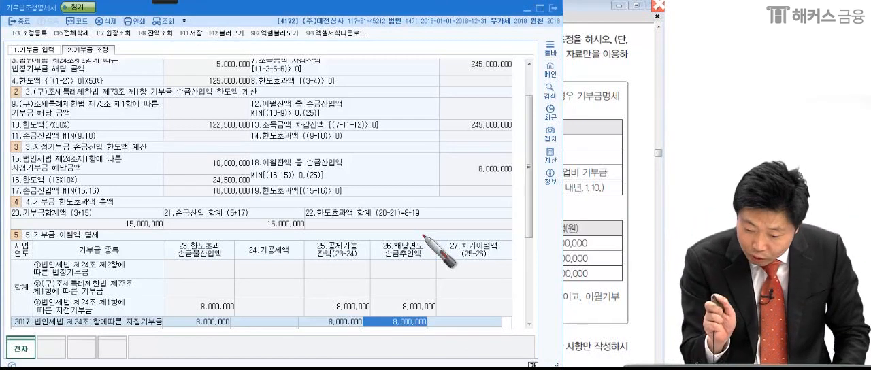
mouse_move(245, 324)
left_mouse_down()
mouse_move(234, 318)
mouse_move(246, 326)
left_mouse_up()
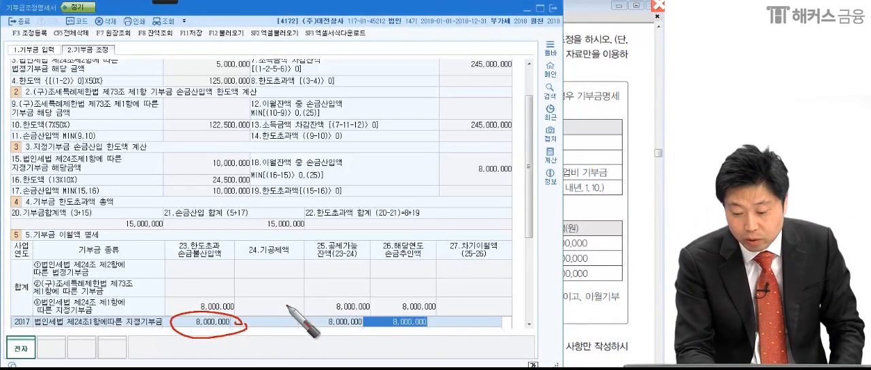
mouse_move(440, 311)
left_mouse_down()
mouse_move(396, 334)
mouse_move(436, 319)
mouse_move(443, 327)
left_mouse_up()
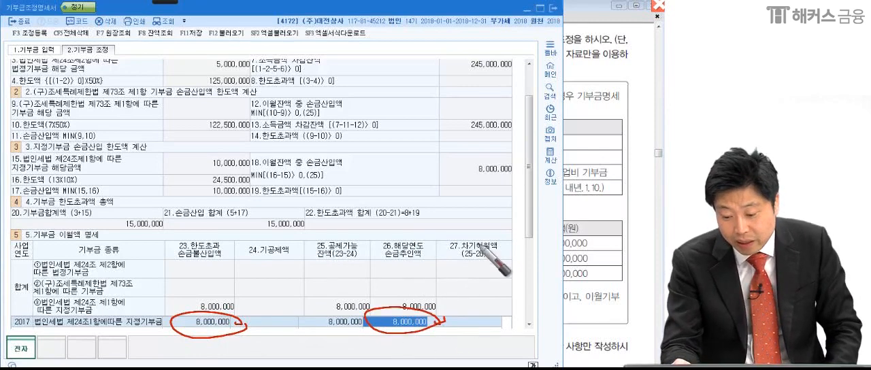
left_click_drag(491, 318, 449, 354)
left_click_drag(9, 339, 559, 350)
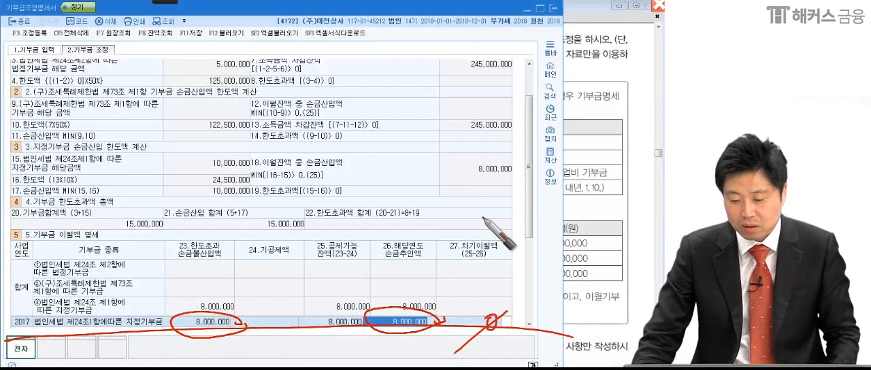
key("Escape")
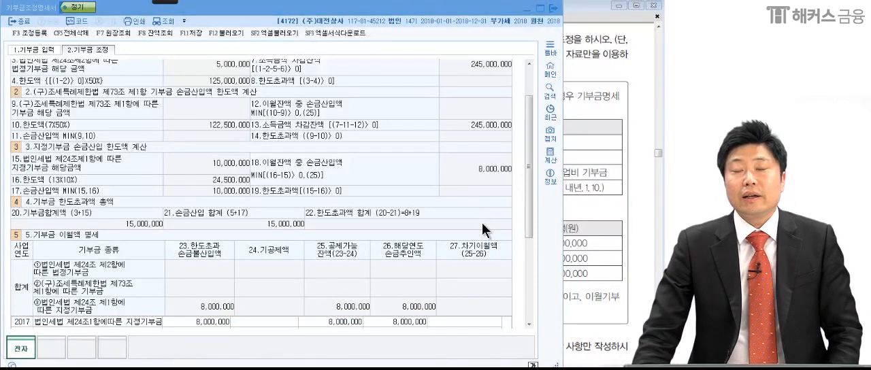
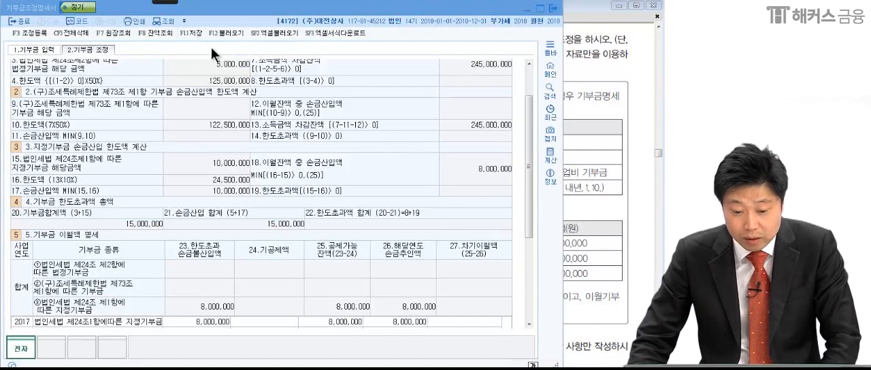
Save the 기부금조정명세서 and check its entries against the data of problem (4).
left_click(191, 34)
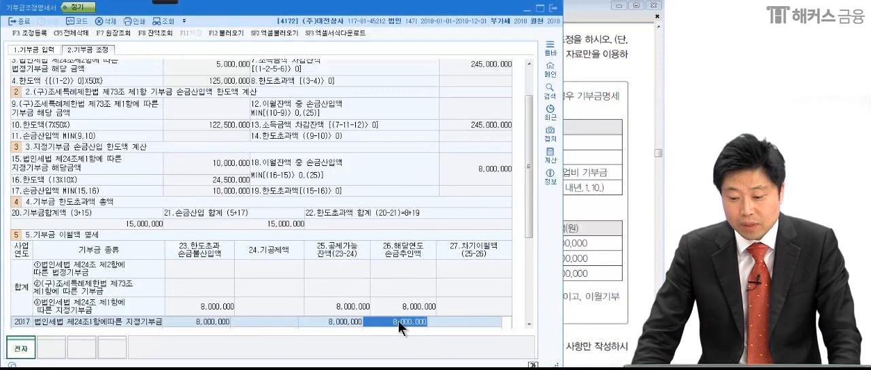
left_click(596, 223)
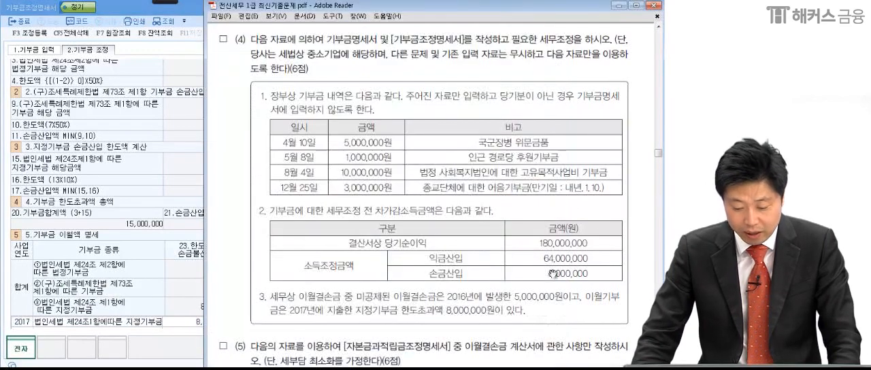
left_click(72, 141)
Open the 법인세과세표준및세액조정계산서 and reload its items from the related forms, accepting the replacement of existing data.
key("Escape")
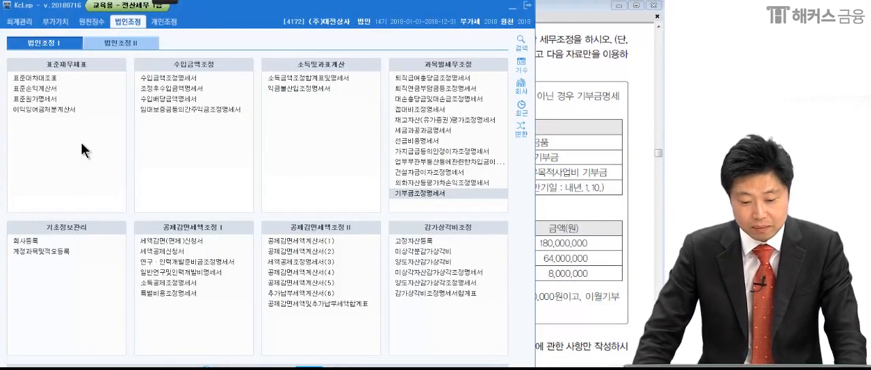
left_click(119, 44)
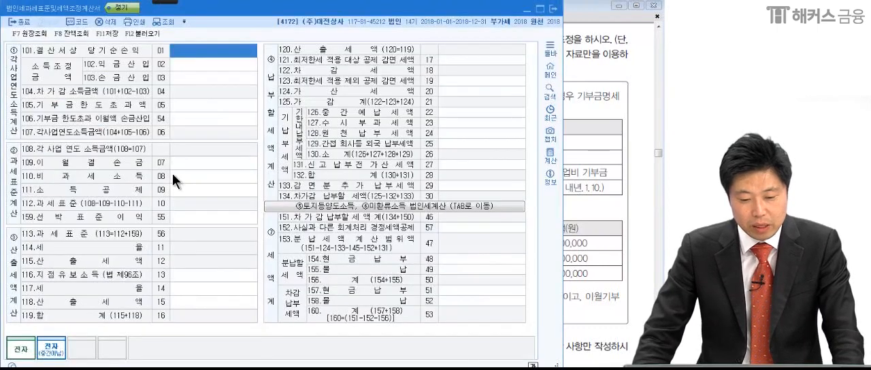
left_click(144, 34)
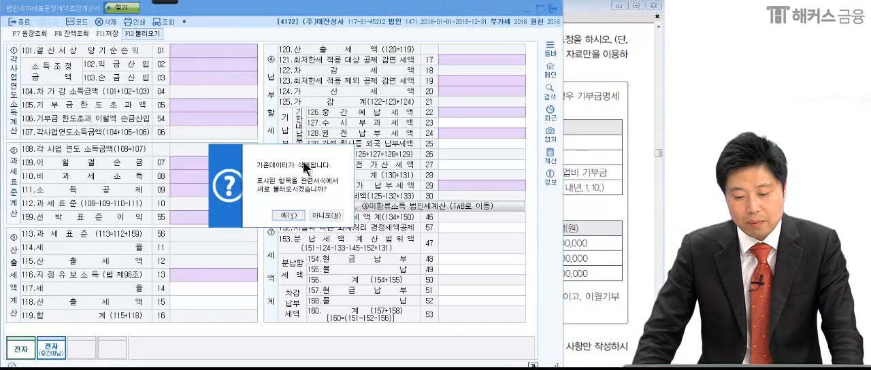
left_click(290, 216)
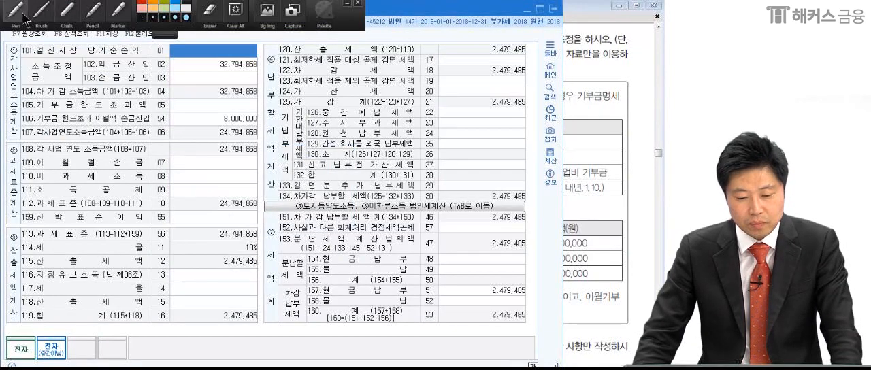
Underline 106.기부금 한도초과 이월액 손금산입, circle its amount and draw a slanting line through it, then clear the marks.
left_click_drag(272, 124, 276, 112)
left_click_drag(32, 120, 148, 116)
left_click_drag(206, 110, 182, 150)
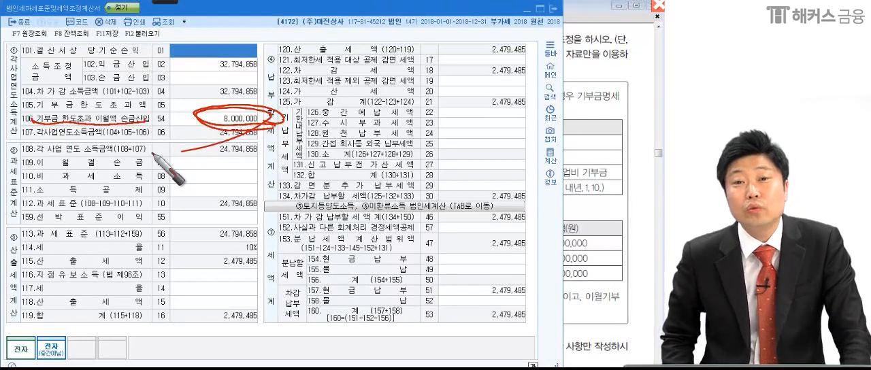
left_click_drag(181, 152, 317, 91)
key("Escape")
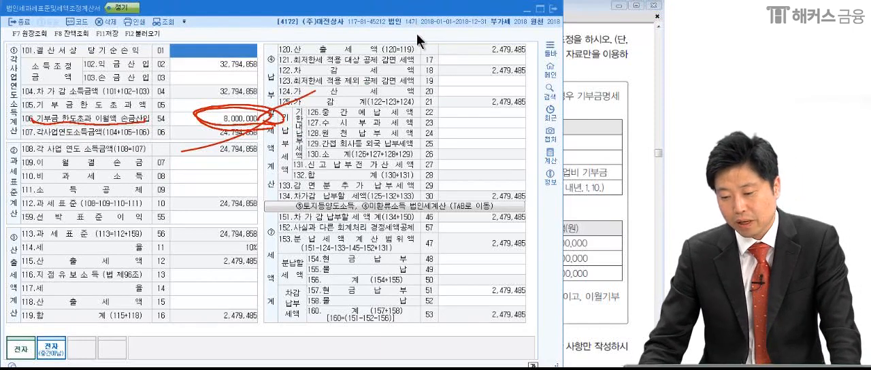
Close the 법인세과세표준및세액조정계산서 without saving and return to the 기부금 입력 page of the 기부금조정명세서.
left_click(553, 9)
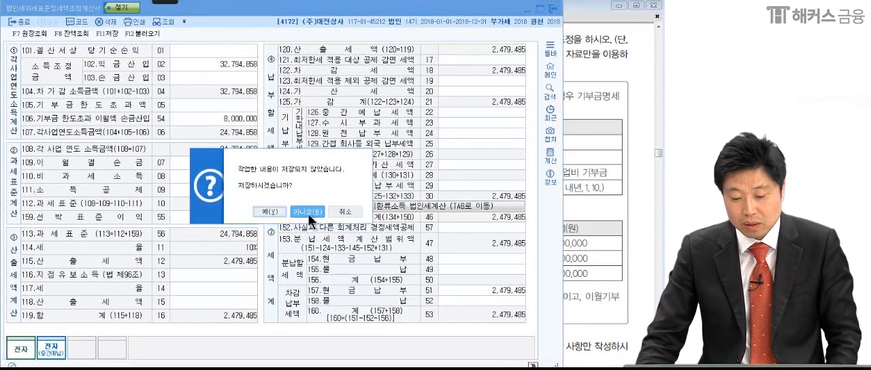
left_click(311, 213)
left_click(586, 213)
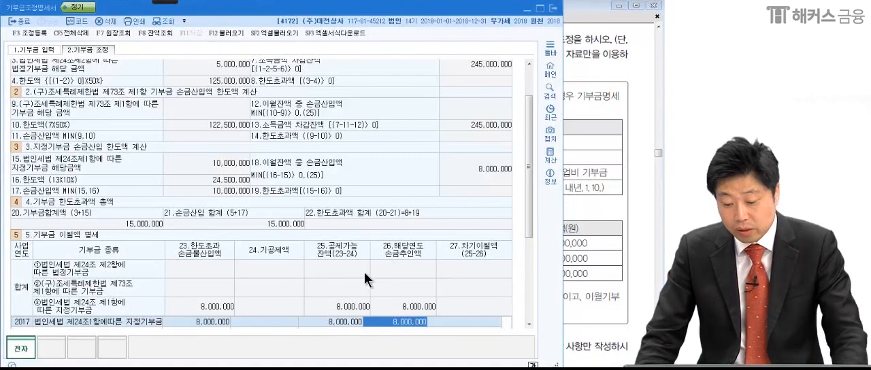
left_click_drag(529, 164, 535, 137)
left_click(228, 99)
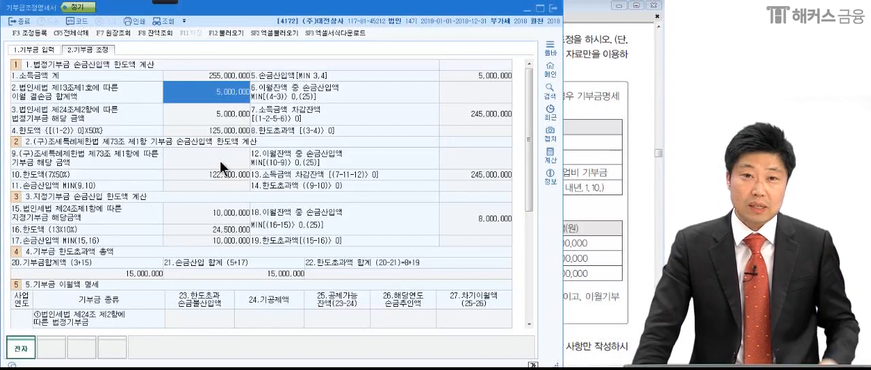
left_click(38, 49)
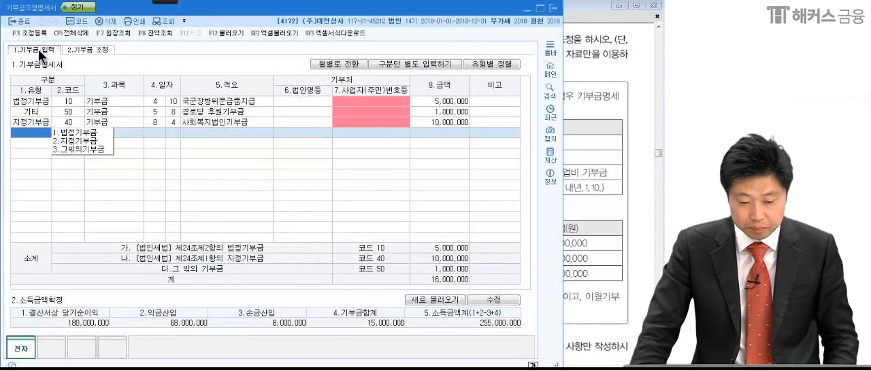
In 소득금액확정, underline the 당기순이익 amount, write (+) at 익금산입 and (-) at 손금산입, and circle the three amounts together.
mouse_move(165, 2)
left_click(17, 10)
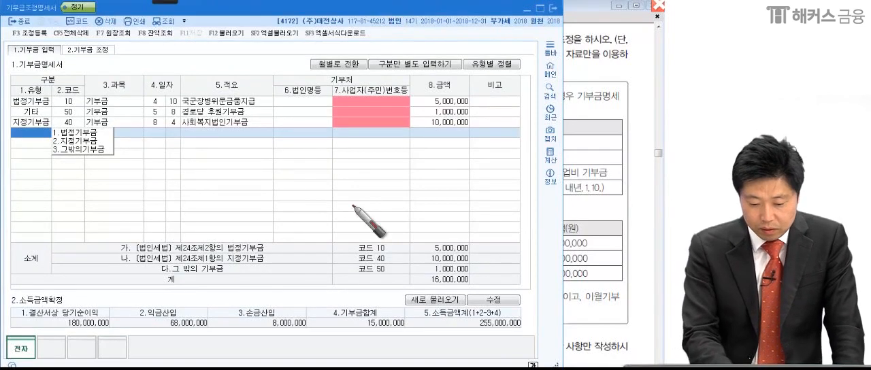
mouse_move(55, 332)
left_mouse_down()
mouse_move(145, 329)
mouse_move(135, 326)
mouse_move(140, 334)
left_mouse_up()
left_click_drag(161, 315, 161, 334)
left_click_drag(242, 317, 240, 331)
left_click_drag(247, 322, 254, 323)
left_click_drag(257, 316, 254, 332)
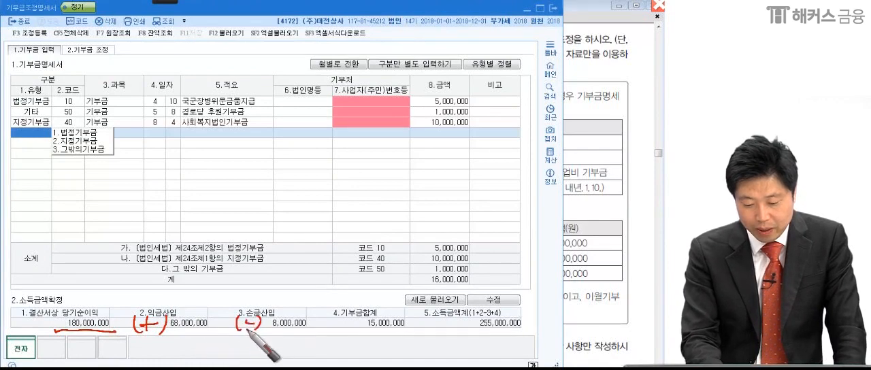
mouse_move(292, 348)
left_mouse_down()
mouse_move(42, 327)
mouse_move(315, 332)
mouse_move(291, 350)
left_mouse_up()
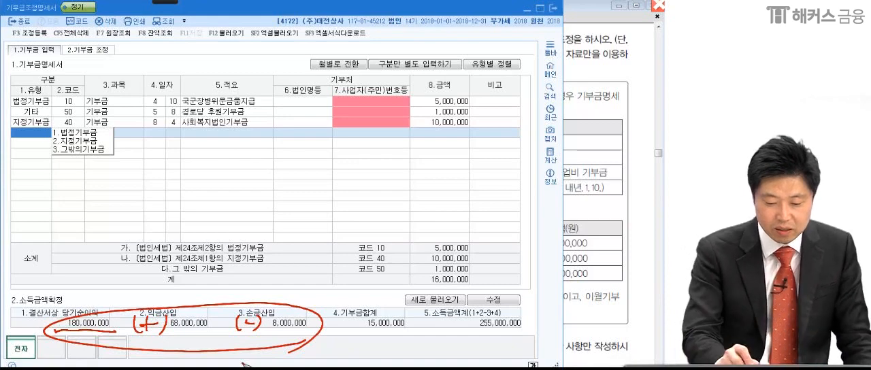
Write 240M over the empty donation rows, underline it twice, and add - 5M beside it.
left_click_drag(109, 170, 192, 175)
mouse_move(183, 151)
left_mouse_down()
mouse_move(228, 137)
mouse_move(224, 198)
left_mouse_up()
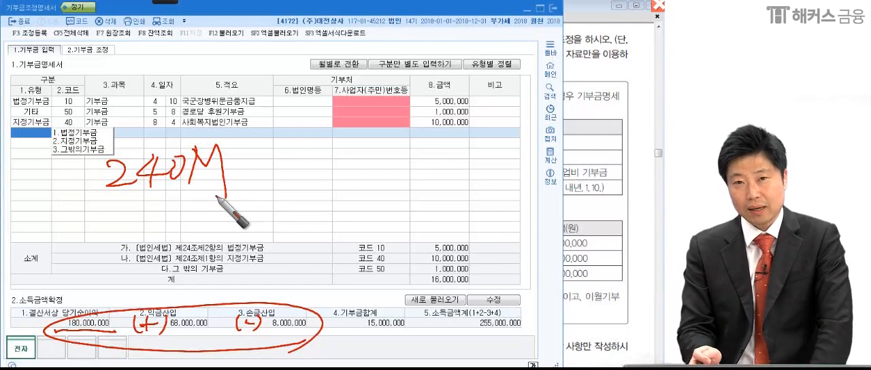
left_click_drag(86, 206, 237, 204)
mouse_move(97, 199)
left_mouse_down()
mouse_move(191, 191)
mouse_move(258, 199)
left_mouse_up()
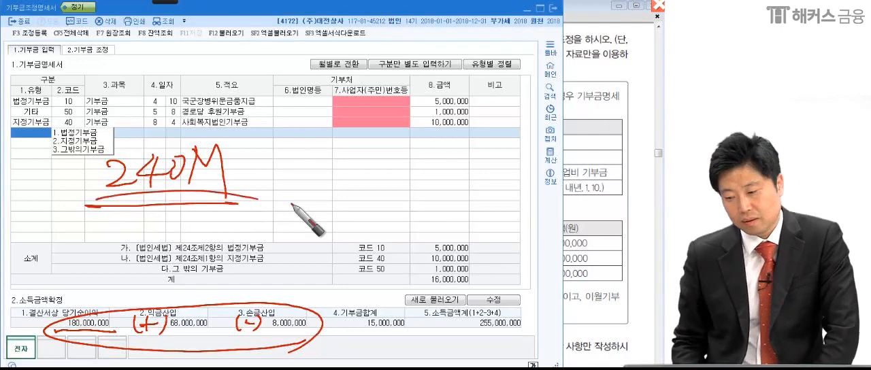
left_click_drag(274, 173, 296, 172)
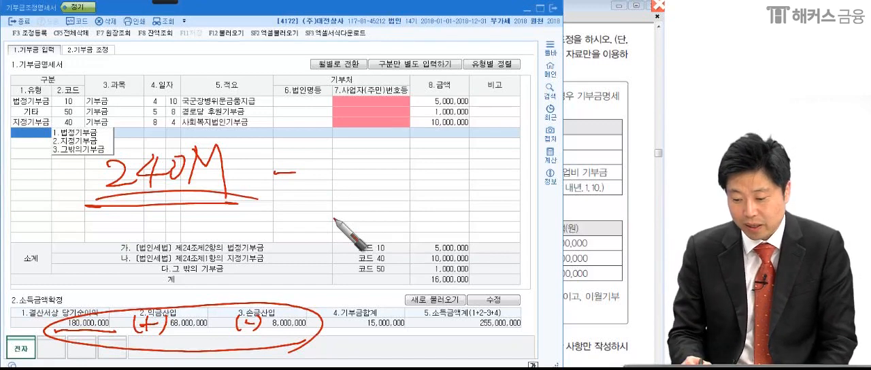
mouse_move(310, 161)
left_mouse_down()
mouse_move(360, 164)
mouse_move(373, 201)
left_mouse_up()
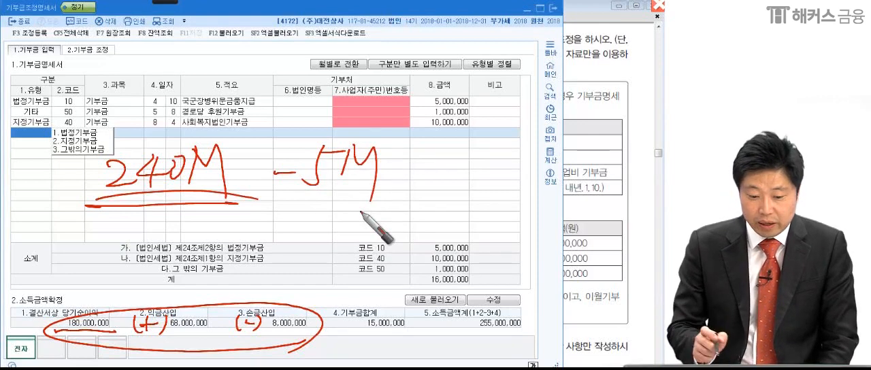
Underline and tick the 법정기부금 and 지정기부금 rows, circle the written 240M twice, and tick the two donations' amounts.
left_click_drag(12, 106, 46, 107)
left_click_drag(5, 129, 42, 127)
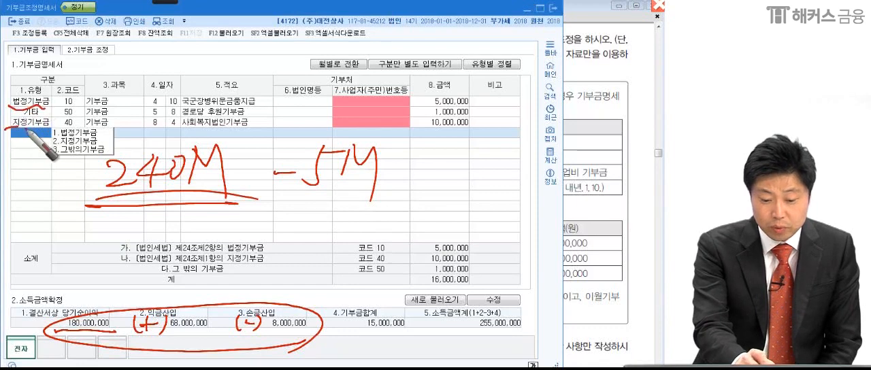
left_click_drag(62, 99, 56, 109)
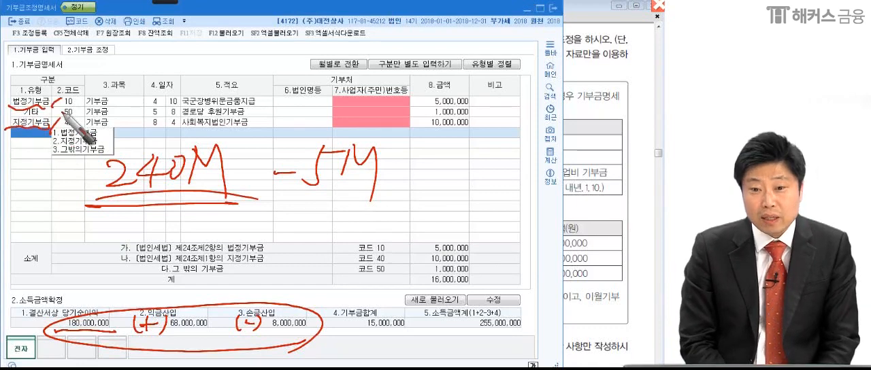
mouse_move(235, 198)
left_mouse_down()
mouse_move(92, 164)
mouse_move(247, 187)
left_mouse_up()
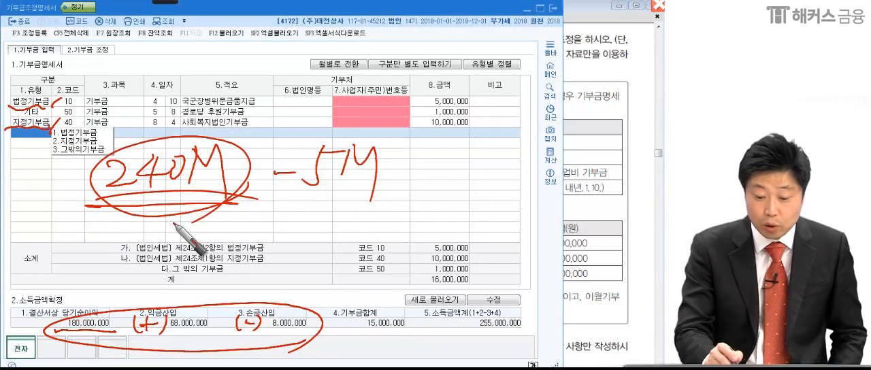
mouse_move(239, 184)
left_mouse_down()
mouse_move(151, 140)
mouse_move(205, 203)
left_mouse_up()
mouse_move(68, 121)
left_mouse_down()
mouse_move(60, 128)
mouse_move(69, 116)
left_mouse_up()
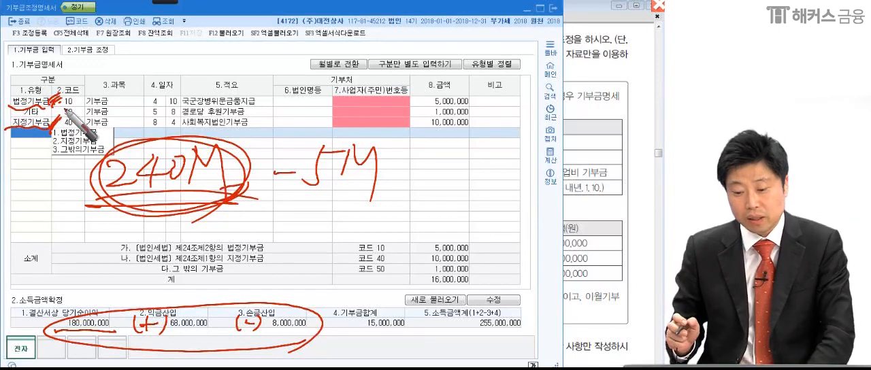
left_click_drag(462, 101, 471, 98)
left_click_drag(462, 123, 470, 119)
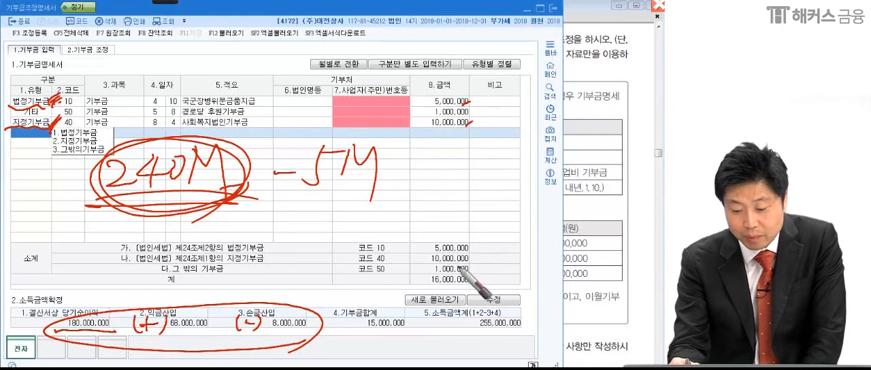
Extend the written calculation with + 15M and add short marks beneath it.
mouse_move(389, 176)
left_mouse_down()
mouse_move(422, 173)
mouse_move(409, 199)
left_mouse_up()
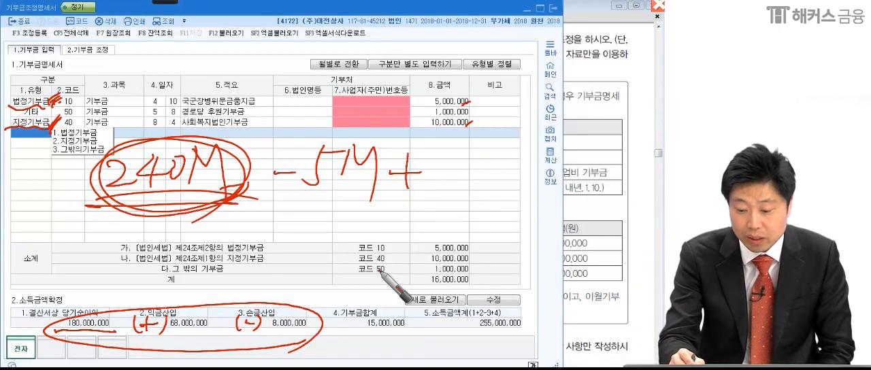
left_click_drag(441, 164, 440, 197)
mouse_move(484, 158)
left_mouse_down()
mouse_move(455, 198)
mouse_move(507, 178)
mouse_move(522, 190)
left_mouse_up()
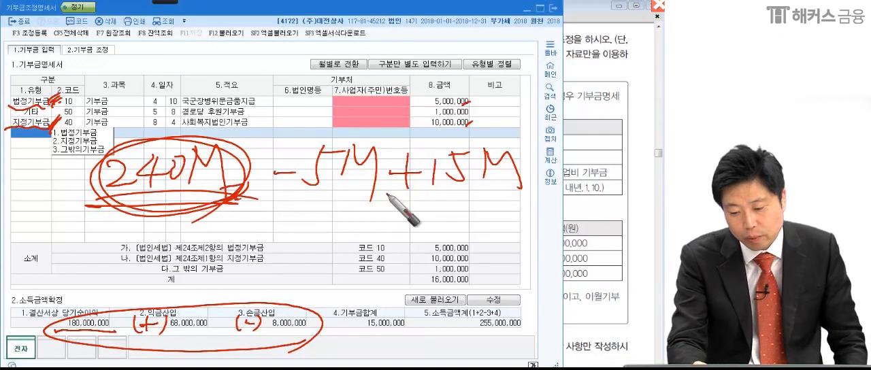
left_click_drag(384, 207, 403, 212)
left_click_drag(514, 192, 524, 196)
Write = 250M under the calculation, circle and underline it twice, add further strokes beside it, and clear all pen marks.
left_click_drag(317, 233, 327, 235)
left_click_drag(317, 241, 344, 242)
left_click_drag(436, 224, 405, 254)
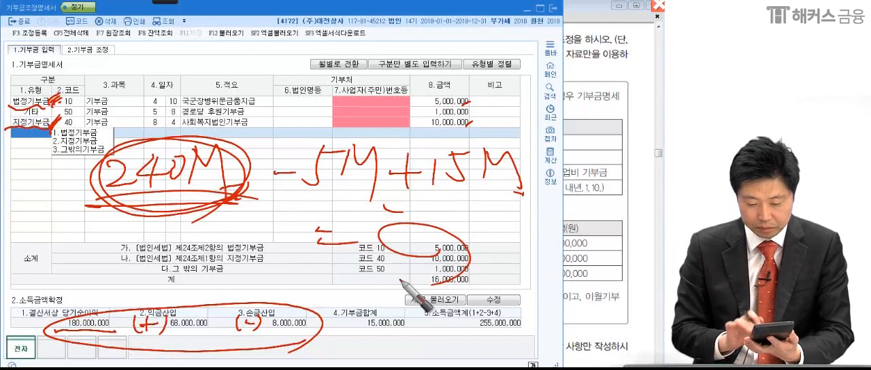
left_click_drag(408, 237, 429, 250)
mouse_move(446, 236)
left_mouse_down()
mouse_move(473, 237)
mouse_move(487, 262)
left_mouse_up()
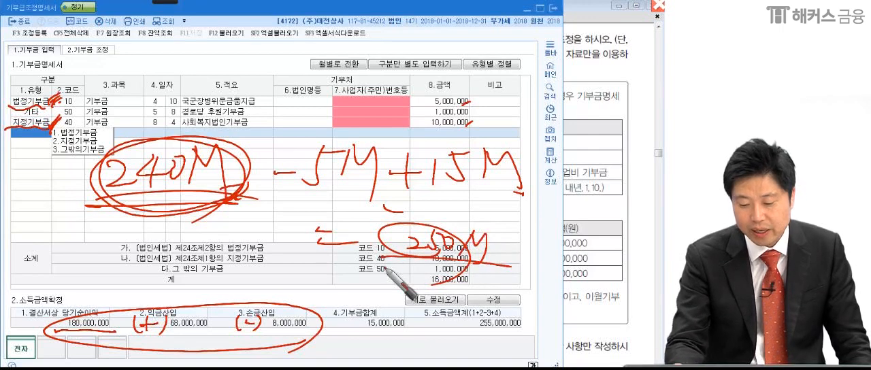
left_click_drag(383, 265, 512, 278)
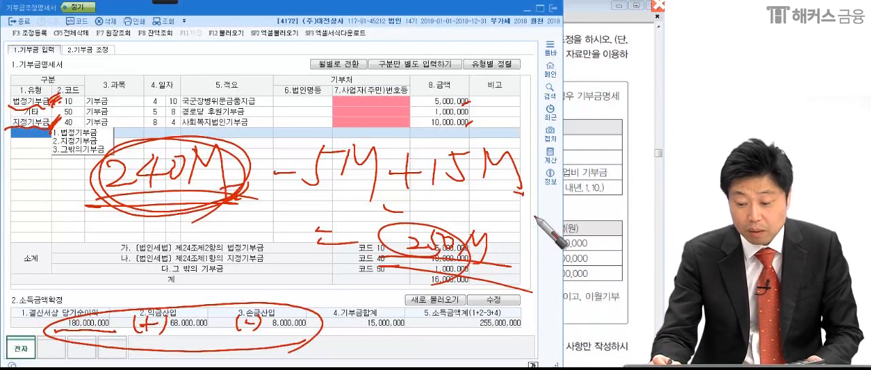
left_click_drag(543, 199, 535, 223)
mouse_move(555, 205)
left_mouse_down()
mouse_move(585, 224)
mouse_move(615, 202)
left_mouse_up()
mouse_move(623, 203)
left_mouse_down()
mouse_move(620, 217)
mouse_move(640, 223)
left_mouse_up()
mouse_move(631, 251)
left_mouse_down()
mouse_move(588, 249)
mouse_move(607, 276)
left_mouse_up()
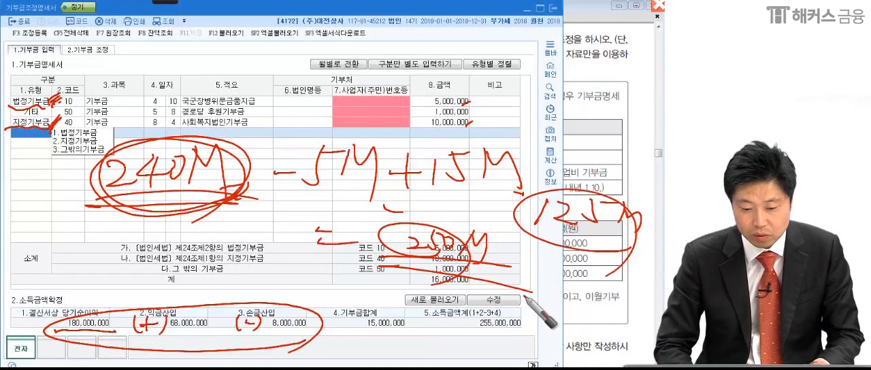
Switch to the 기부금 조정 page, circle the 4.한도액 amount, underline its formula, and mark the 법정기부금 amount above it.
left_click(88, 50)
left_click(170, 2)
left_click(37, 11)
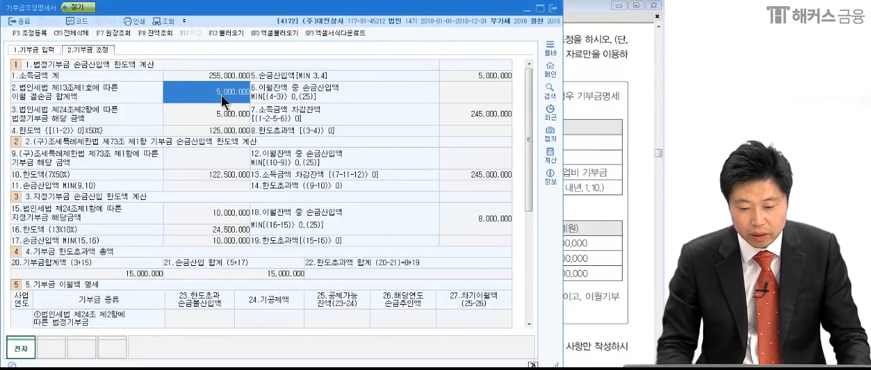
mouse_move(266, 131)
left_mouse_down()
mouse_move(196, 134)
mouse_move(259, 148)
left_mouse_up()
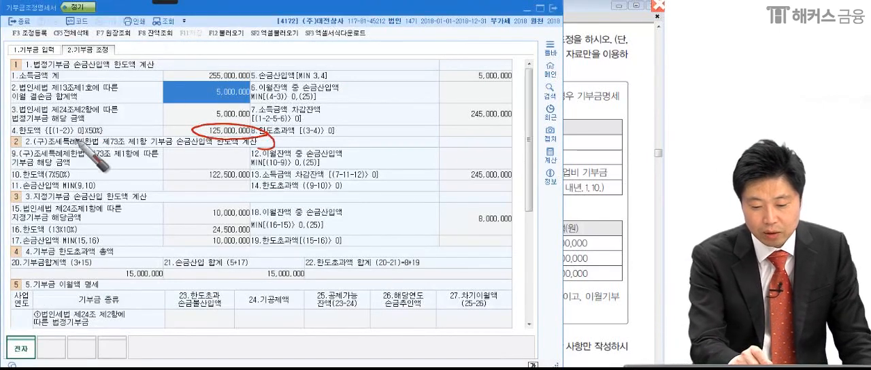
left_click_drag(13, 137, 112, 136)
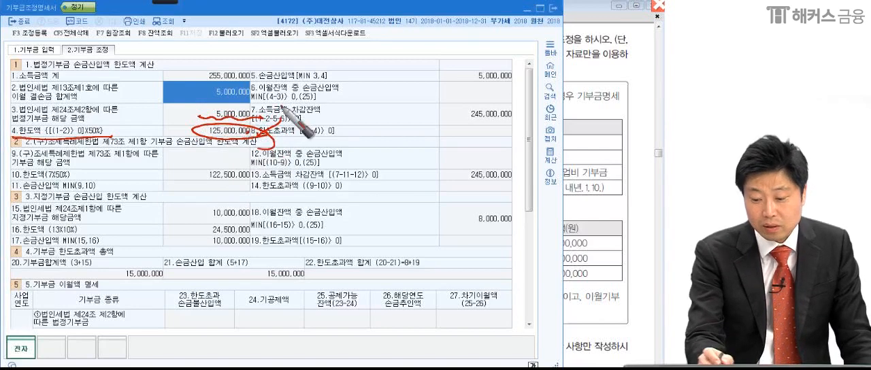
Circle the 5.손금산입액 amount and underline its heading, then box the 16.한도액 amount of the 지정기부금 section.
mouse_move(516, 82)
left_mouse_down()
mouse_move(455, 71)
mouse_move(566, 59)
left_mouse_up()
left_click_drag(250, 86, 348, 85)
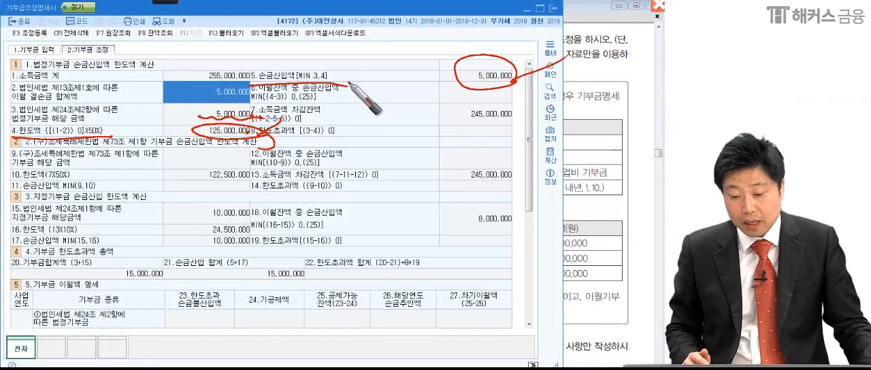
mouse_move(197, 222)
left_mouse_down()
mouse_move(192, 246)
mouse_move(215, 235)
mouse_move(168, 240)
left_mouse_up()
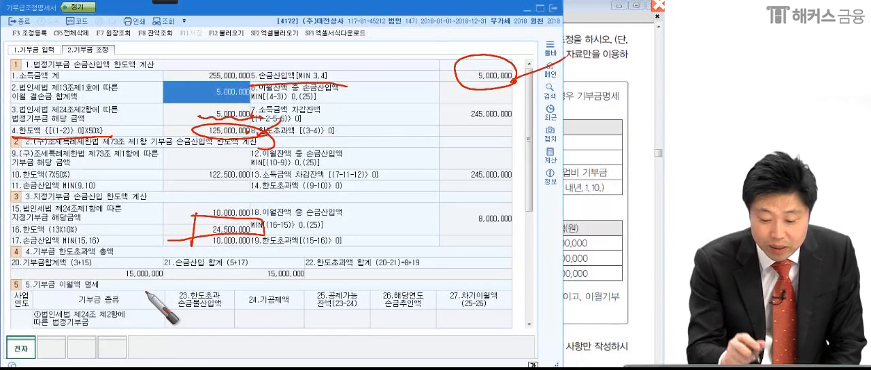
Write 250M − 5M by hand across the lower part of the form and circle the 5.손금산입액 amount of the 법정기부금 section again.
left_click_drag(95, 292, 117, 307)
mouse_move(128, 285)
left_mouse_down()
mouse_move(139, 299)
mouse_move(123, 304)
left_mouse_up()
left_click_drag(130, 282, 145, 280)
mouse_move(154, 286)
left_mouse_down()
mouse_move(161, 297)
mouse_move(214, 284)
mouse_move(263, 294)
left_mouse_up()
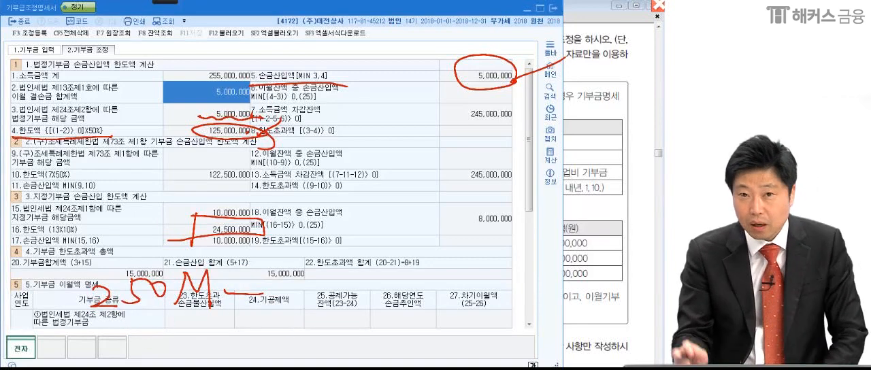
mouse_move(491, 111)
left_mouse_down()
mouse_move(495, 51)
mouse_move(470, 57)
left_mouse_up()
mouse_move(293, 265)
left_mouse_down()
mouse_move(302, 287)
mouse_move(289, 293)
left_mouse_up()
left_click_drag(292, 271, 311, 268)
mouse_move(318, 271)
left_mouse_down()
mouse_move(316, 288)
mouse_move(340, 293)
left_mouse_up()
Enclose the handwritten 250M − 5M in parentheses, extend it with × 10% =, and draw an oval for the result.
left_click_drag(107, 259, 109, 339)
mouse_move(350, 250)
left_mouse_down()
mouse_move(381, 297)
mouse_move(478, 279)
mouse_move(491, 303)
mouse_move(484, 296)
left_mouse_up()
left_click_drag(510, 275, 540, 282)
left_click_drag(612, 284, 529, 325)
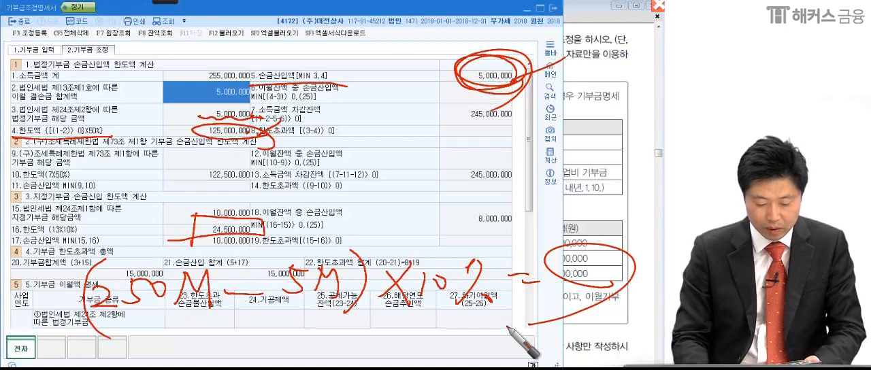
Write 24.5M in the result oval, underline it twice, and box the 16.한도액 amount of the 지정기부금 section again.
mouse_move(551, 256)
left_mouse_down()
mouse_move(569, 268)
mouse_move(591, 263)
mouse_move(588, 274)
left_mouse_up()
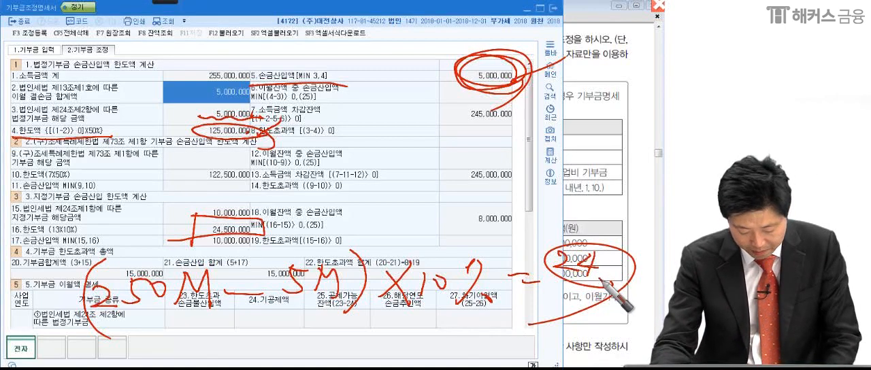
left_click(605, 261)
mouse_move(610, 253)
left_mouse_down()
mouse_move(613, 270)
mouse_move(638, 255)
left_mouse_up()
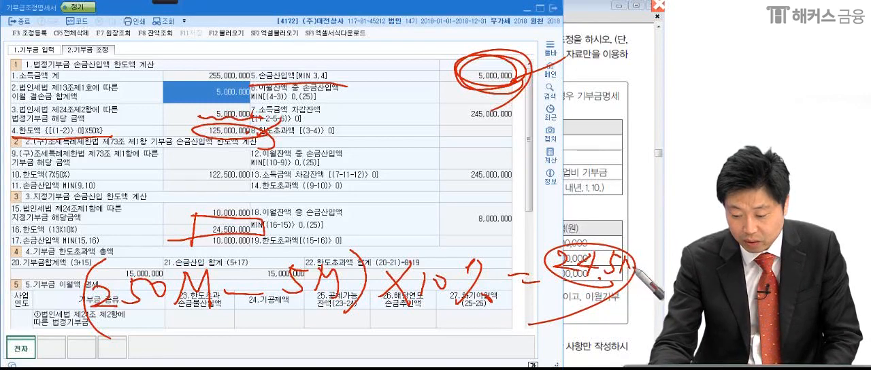
left_click_drag(546, 272, 609, 270)
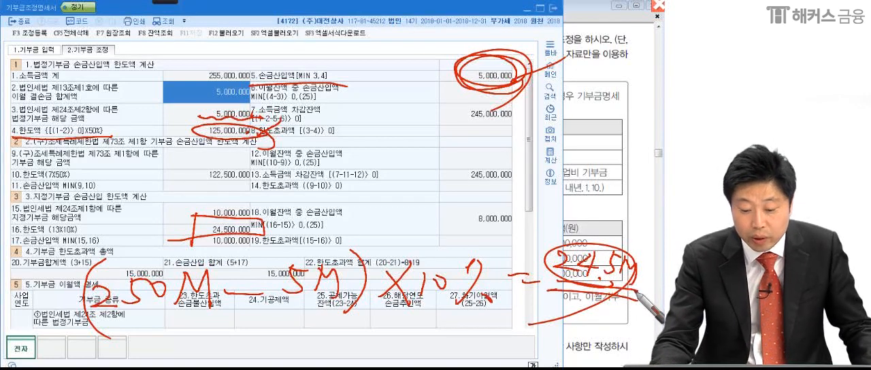
mouse_move(189, 220)
left_mouse_down()
mouse_move(250, 228)
mouse_move(186, 239)
left_mouse_up()
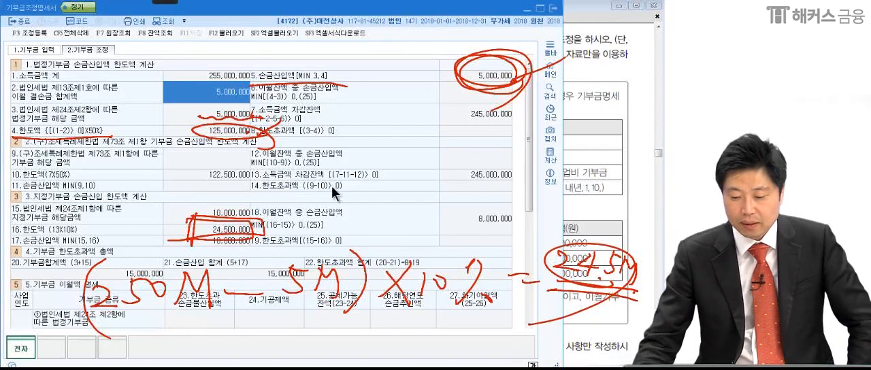
Clear all pen marks and close the 기부금조정명세서, moving on to problem (5) in the Adobe Reader PDF.
key("Escape")
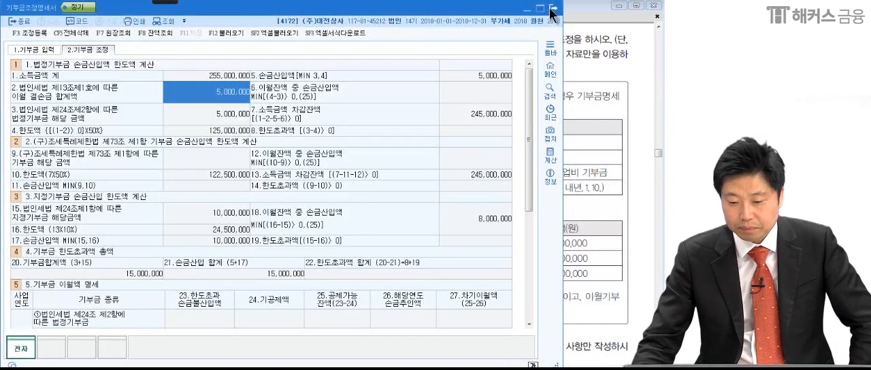
left_click(554, 8)
scroll(481, 315, "down", 8)
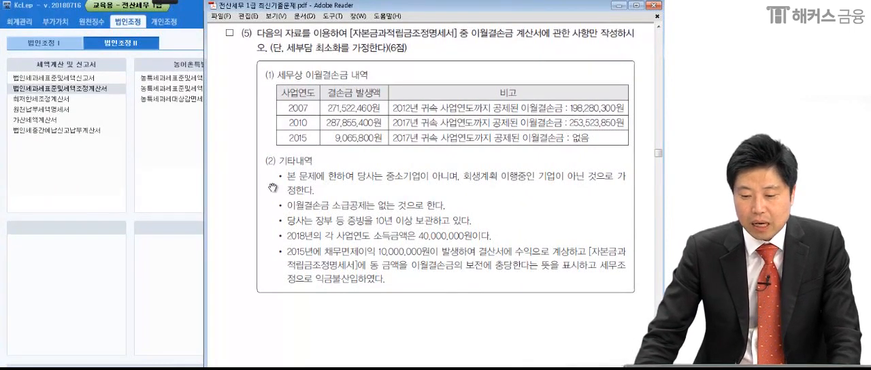
Circle and underline 이월결손금 in the statement of problem (5), mark 세부담 최소화, and add short marks at 사항만 and the 6점 score.
mouse_move(143, 9)
left_click(16, 14)
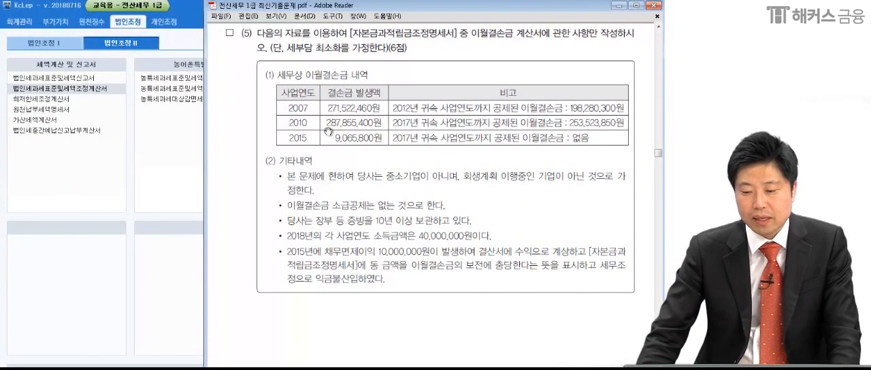
mouse_move(521, 47)
left_mouse_down()
mouse_move(504, 17)
mouse_move(504, 60)
mouse_move(468, 45)
mouse_move(539, 44)
left_mouse_up()
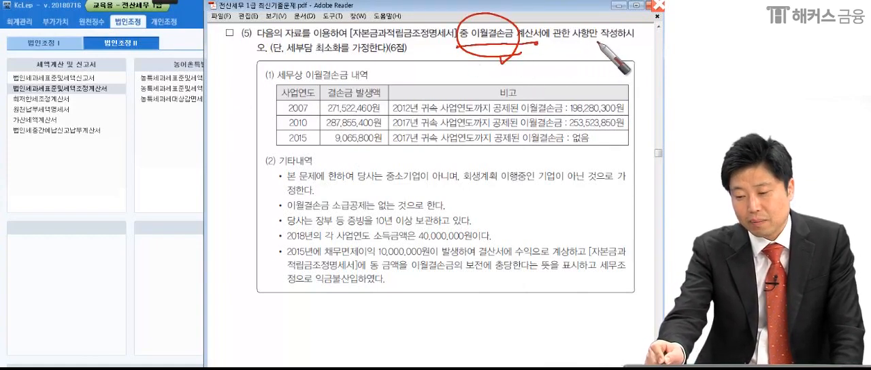
left_click_drag(593, 42, 590, 49)
left_click_drag(264, 63, 341, 57)
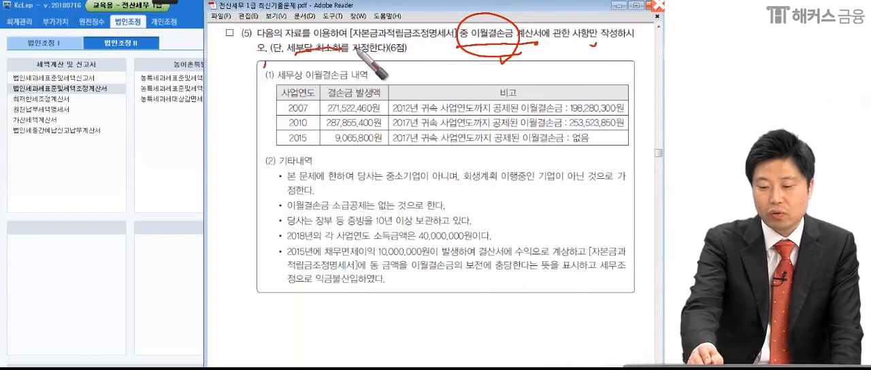
left_click_drag(392, 51, 395, 57)
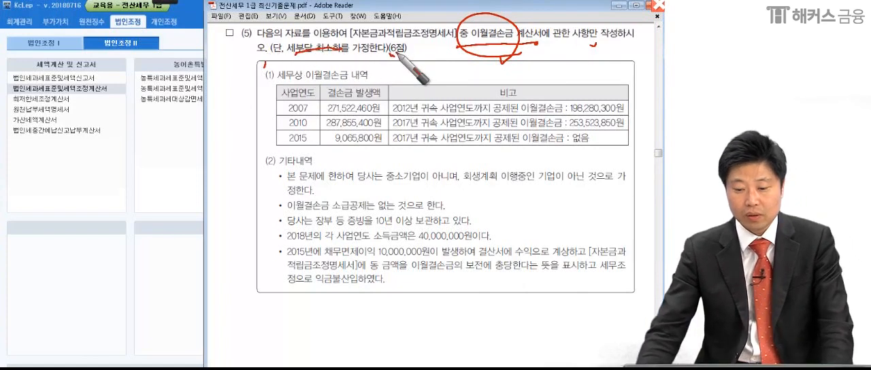
Switch to KcLep, open the 자본금과적립금조정명세서 from the 법인조정 II forms, and show its 이월결손금 page.
left_click(155, 167)
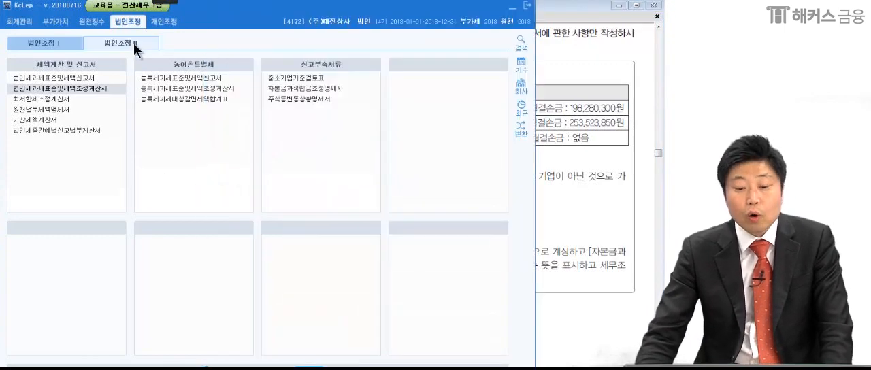
left_click(136, 49)
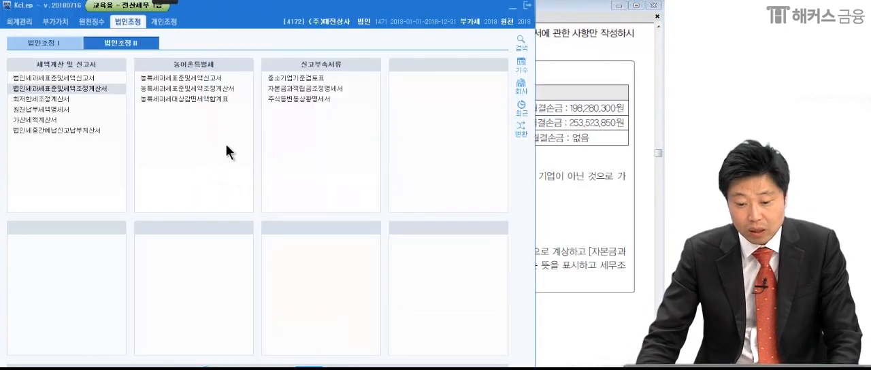
left_click(296, 88)
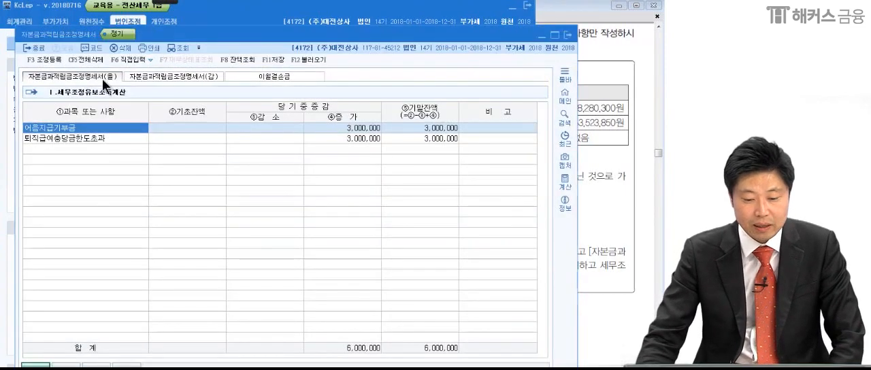
left_click(145, 75)
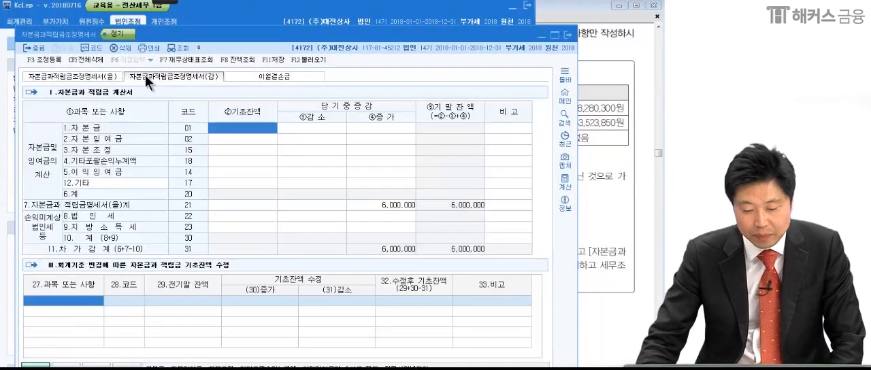
left_click(273, 76)
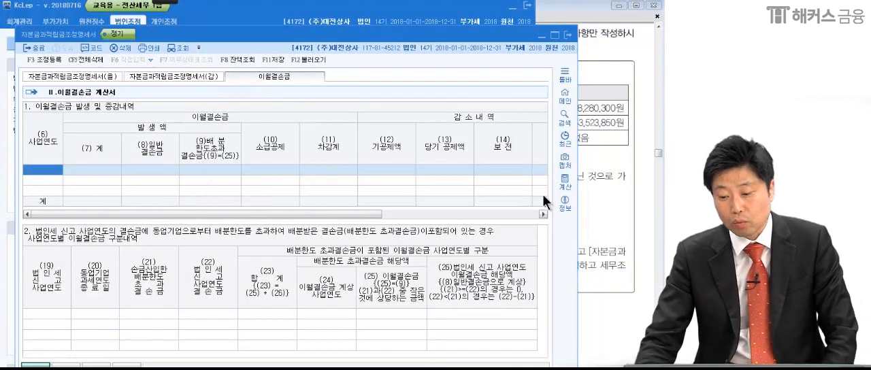
Check the loss table in the problem PDF and try to enter only 2007 as the 사업연도 of the first 이월결손금 row.
left_click(619, 193)
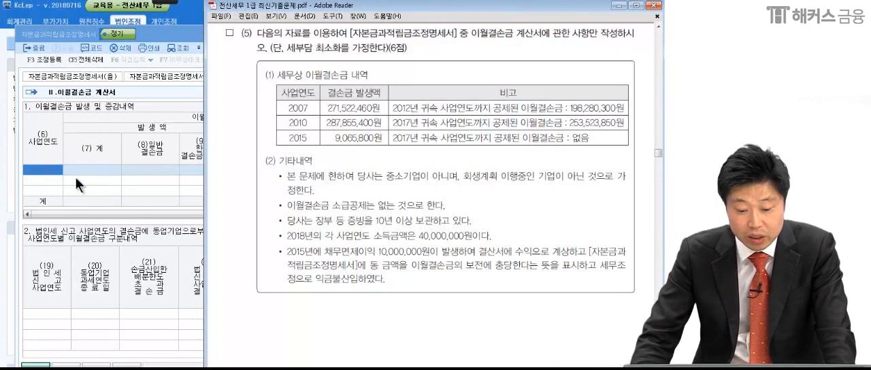
left_click(51, 171)
type("2007-")
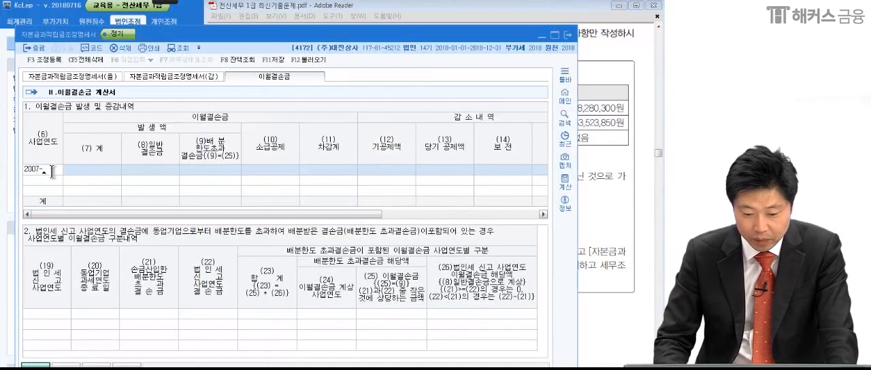
key("Return")
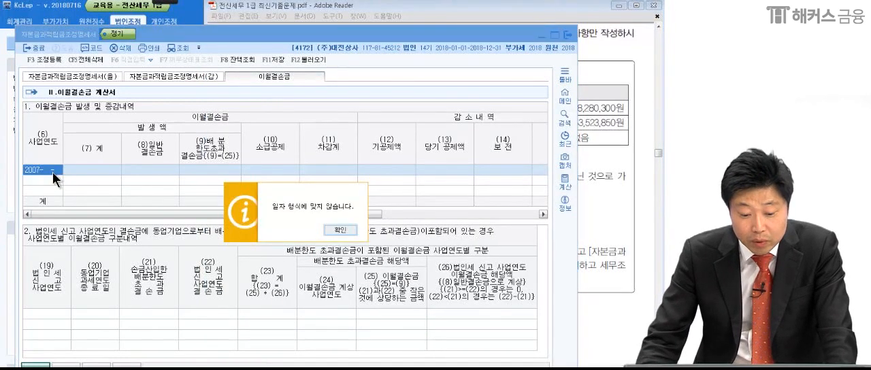
left_click(340, 230)
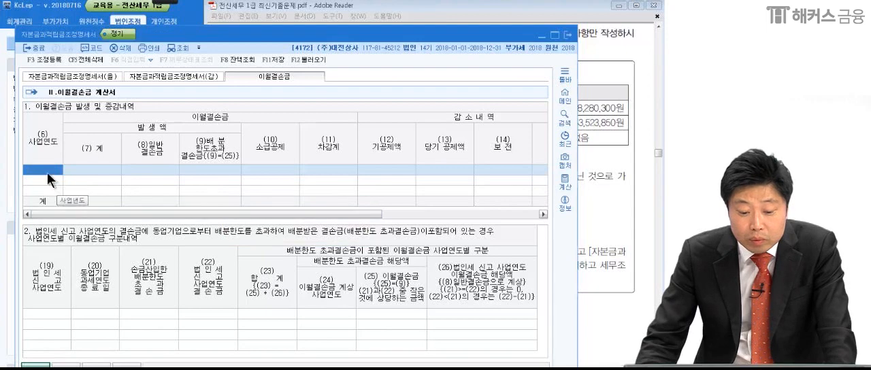
Recheck the first loss year in the PDF and enter 2007-12-31 as the 사업연도 of the first 이월결손금 row.
left_click(596, 178)
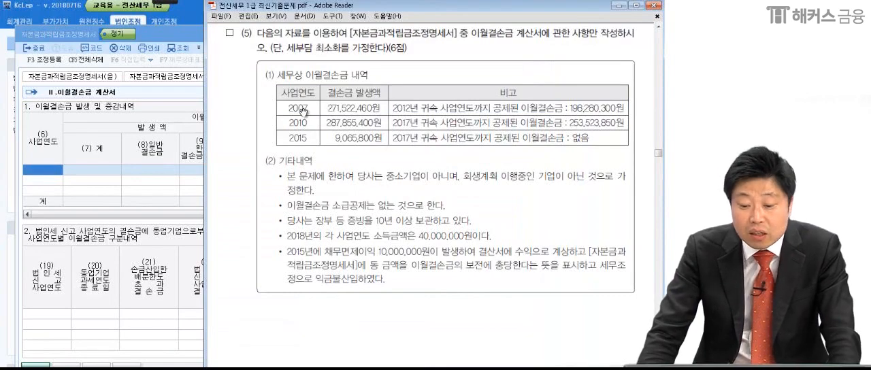
left_click(50, 170)
type("2007-12-31")
key("Return")
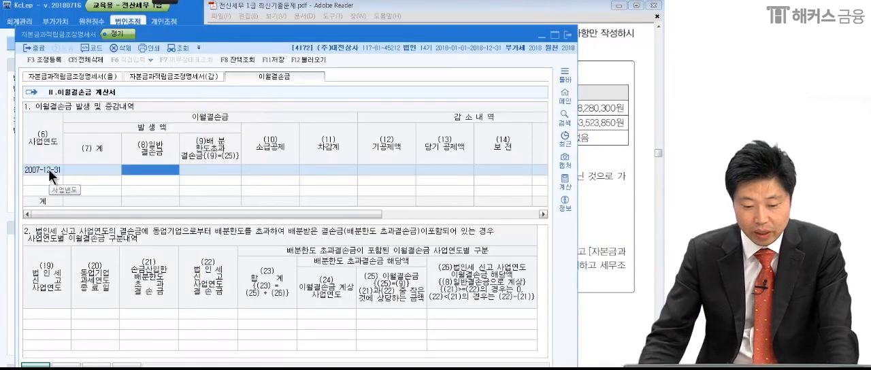
Look up the 2007 loss in the problem PDF and enter 271,522,460 as the (8)일반결손금 of the 2007-12-31 row.
left_click(591, 171)
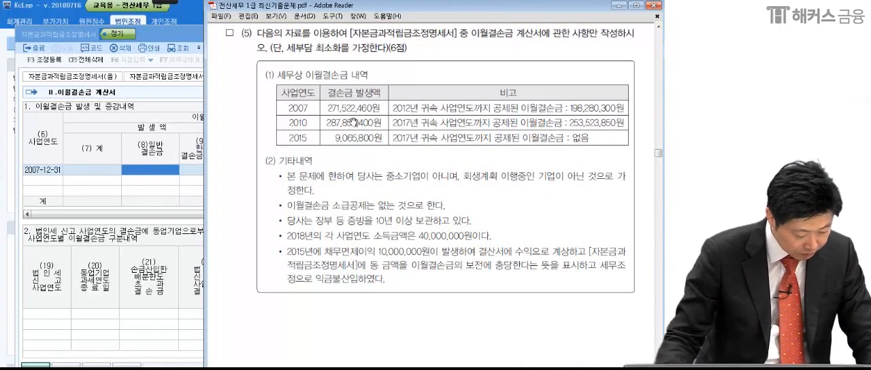
left_click(172, 172)
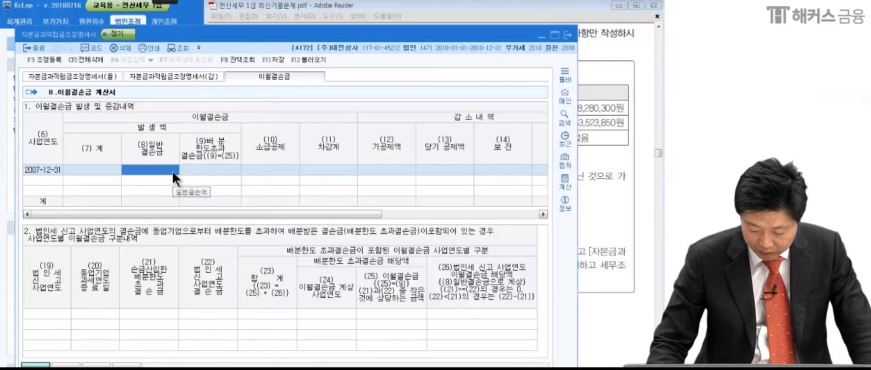
left_click(173, 172)
type("27")
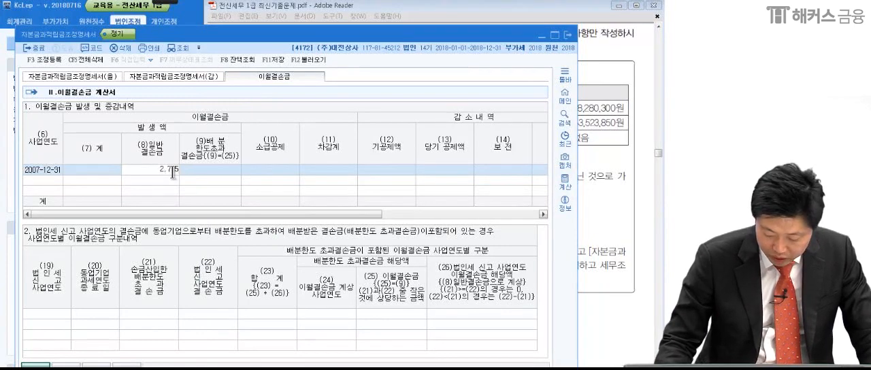
type("1,522,460")
key("Return")
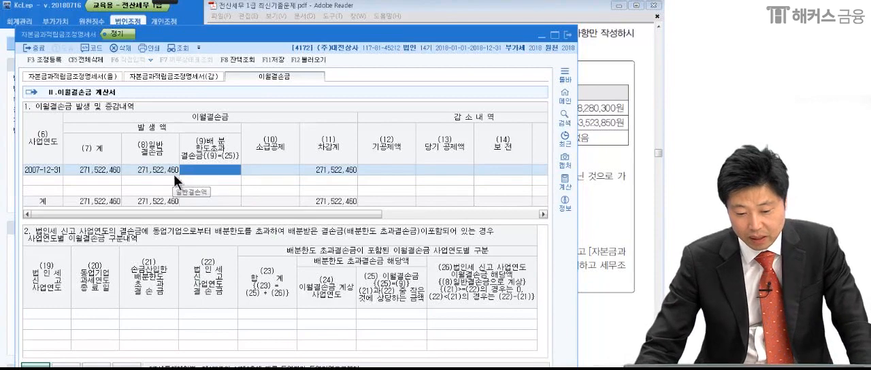
Check the next loss year in the PDF and enter 2010-12-31 as the 사업연도 of the second 이월결손금 row.
left_click(50, 181)
left_click(621, 172)
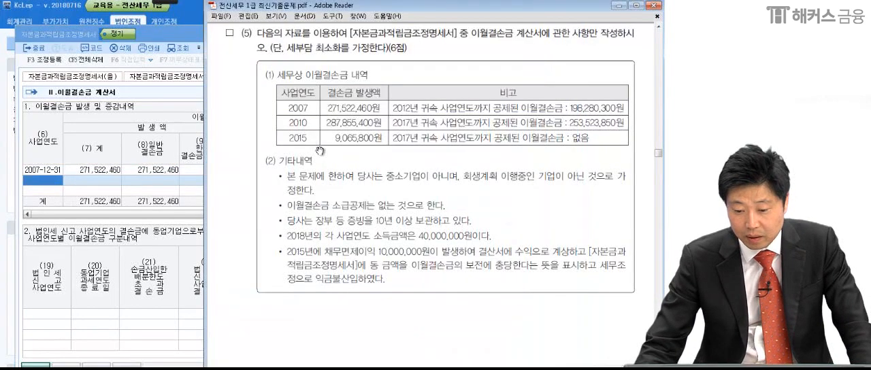
left_click(49, 187)
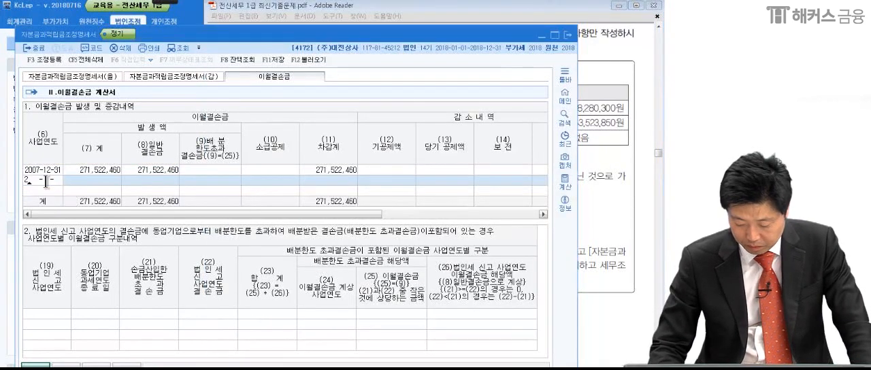
type("2010-12-31")
key("Return")
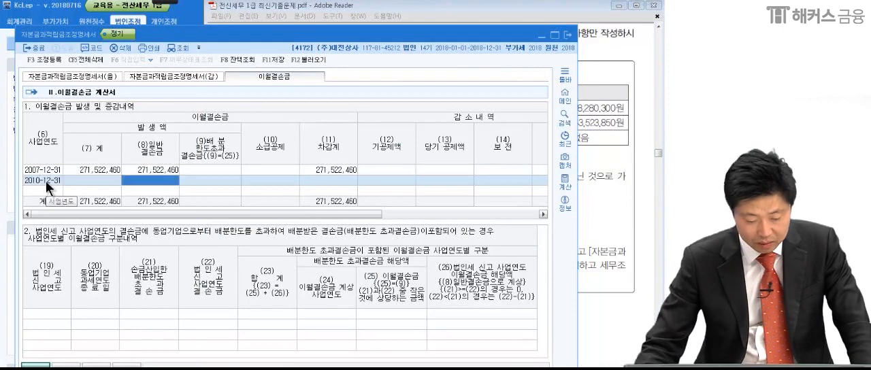
Look up the 2010 loss in the problem PDF and enter 287,855,400 as the (8)일반결손금 of the 2010-12-31 row.
left_click(597, 178)
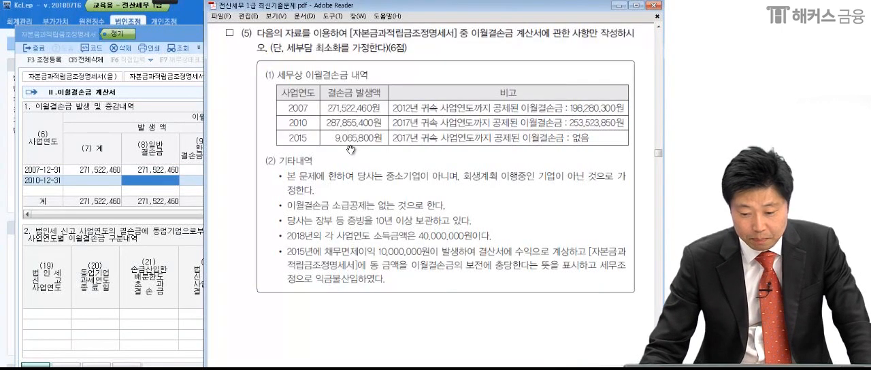
left_click(151, 181)
type("287")
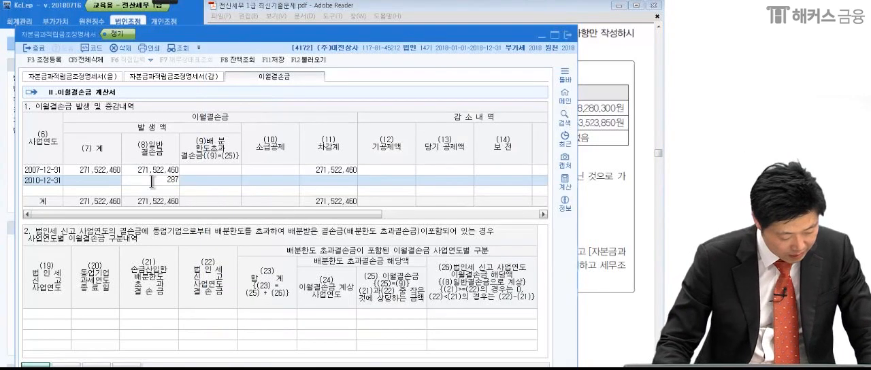
type(",855")
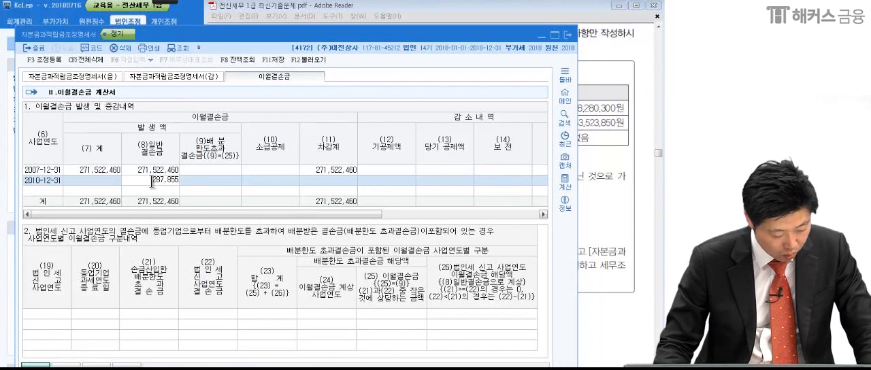
type(",400")
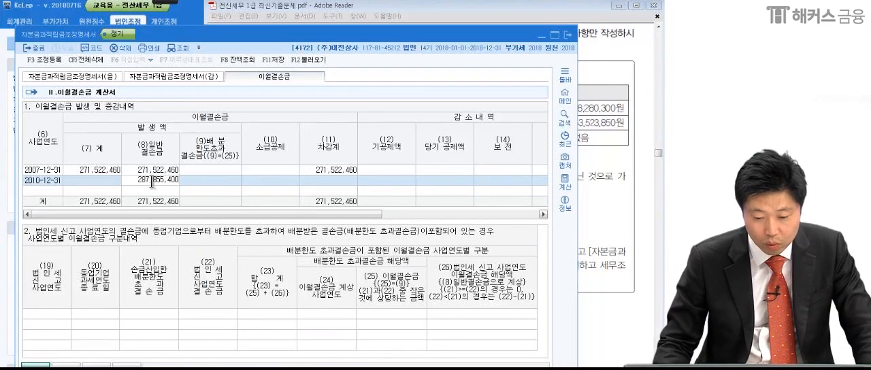
key("Return")
Check the last loss year in the problem PDF and enter 2015-12-31 as the 사업연도 of the third 이월결손금 row.
left_click(79, 193)
left_click(587, 188)
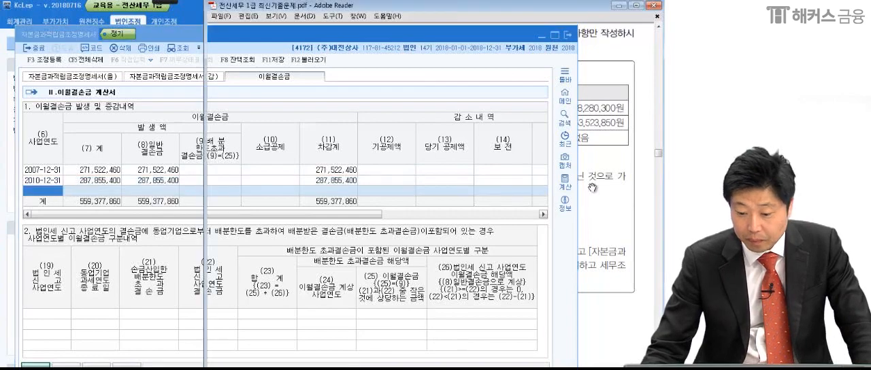
left_click(49, 192)
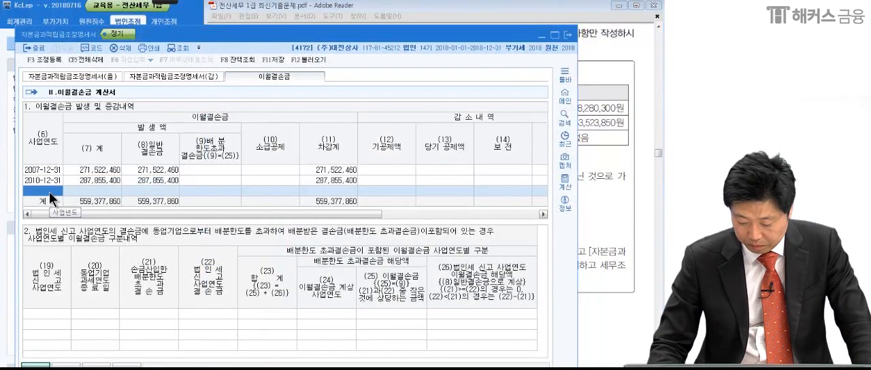
type("2015-12-3")
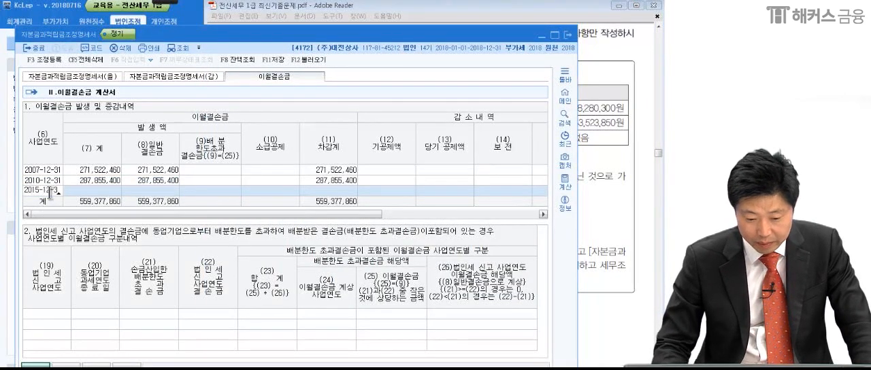
type("1")
key("Return")
Look up the 2015 loss in the problem PDF and enter 9,065,800 as the (8)일반결손금 of the 2015-12-31 row.
left_click(589, 179)
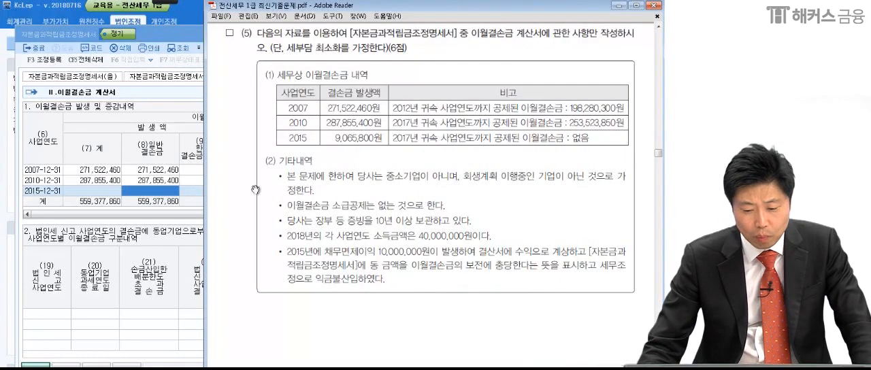
left_click(163, 192)
type("9,065,")
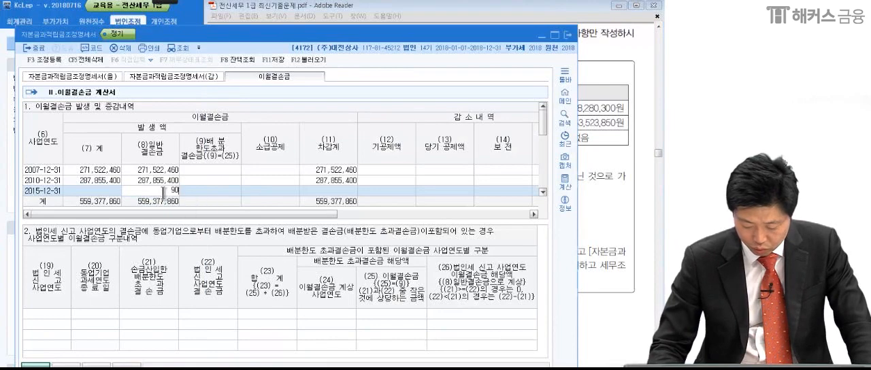
type("800")
key("Return")
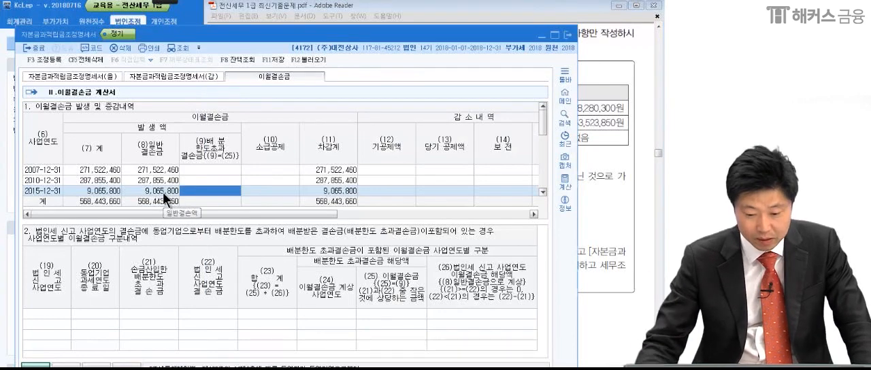
Bring up the problem PDF and mark the already deducted 이월결손금 amounts of the 2007, 2010 and 2015 losses with the pen.
left_click(604, 151)
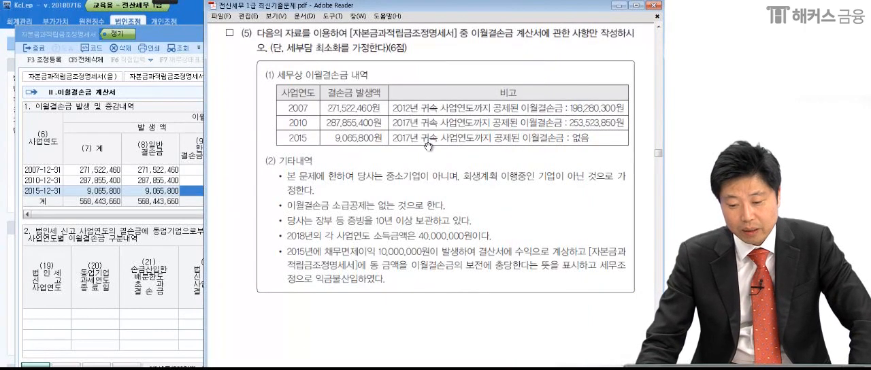
mouse_move(158, 4)
left_click(43, 14)
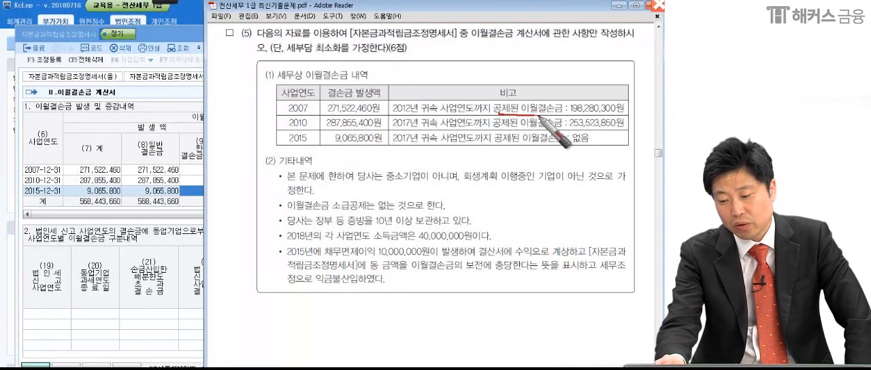
left_click_drag(616, 118, 583, 133)
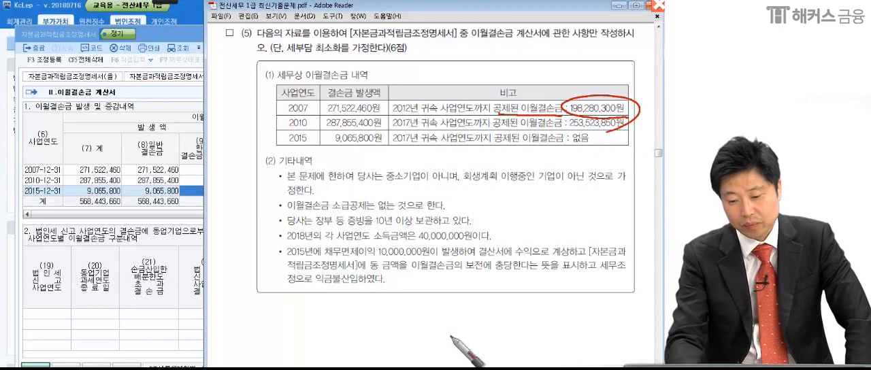
left_click_drag(312, 126, 318, 127)
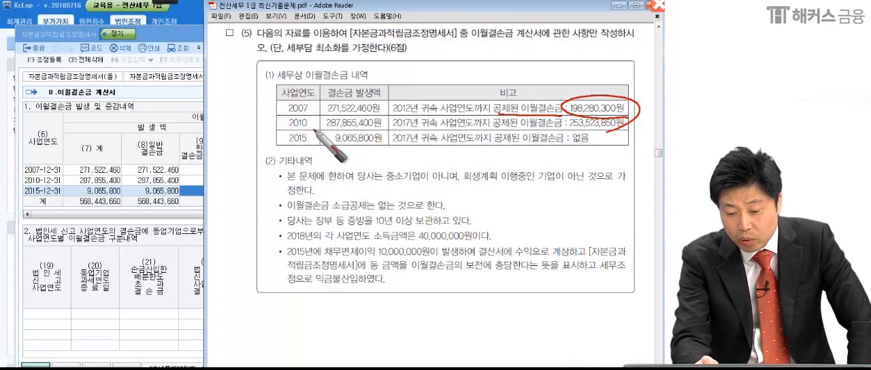
mouse_move(381, 123)
left_mouse_down()
mouse_move(535, 130)
mouse_move(572, 119)
mouse_move(633, 140)
mouse_move(599, 144)
left_mouse_up()
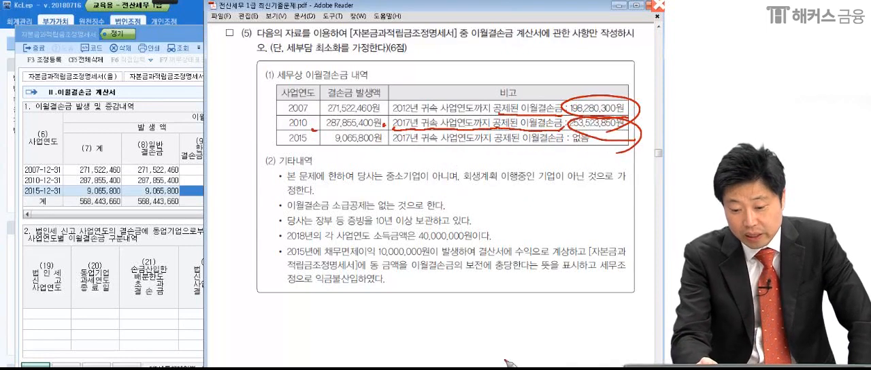
left_click_drag(277, 147, 383, 154)
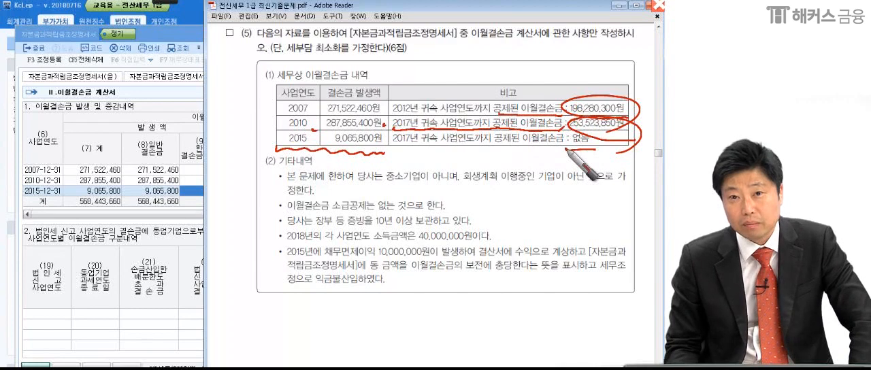
left_click_drag(635, 111, 650, 104)
left_click_drag(634, 134, 644, 131)
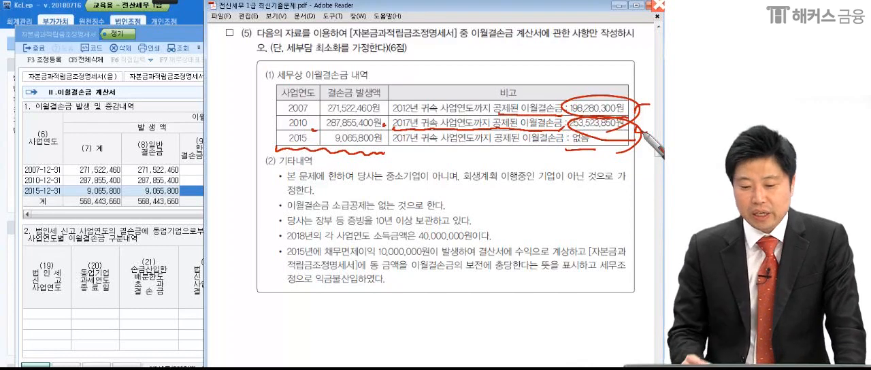
Write the pen notes 2009, 2008 and 5년 above the loss table and mark the listed loss years.
left_click_drag(188, 61, 219, 73)
left_click_drag(227, 55, 228, 56)
mouse_move(252, 52)
left_mouse_down()
mouse_move(262, 46)
mouse_move(290, 57)
mouse_move(163, 76)
mouse_move(293, 25)
mouse_move(307, 75)
left_mouse_up()
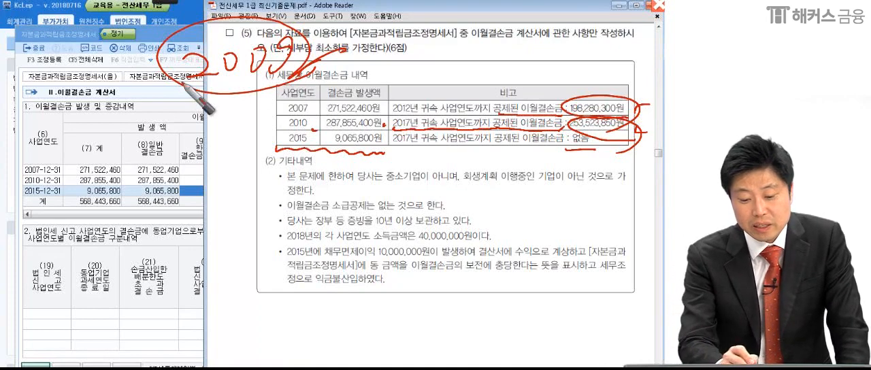
mouse_move(29, 82)
left_mouse_down()
mouse_move(75, 85)
mouse_move(133, 68)
left_mouse_up()
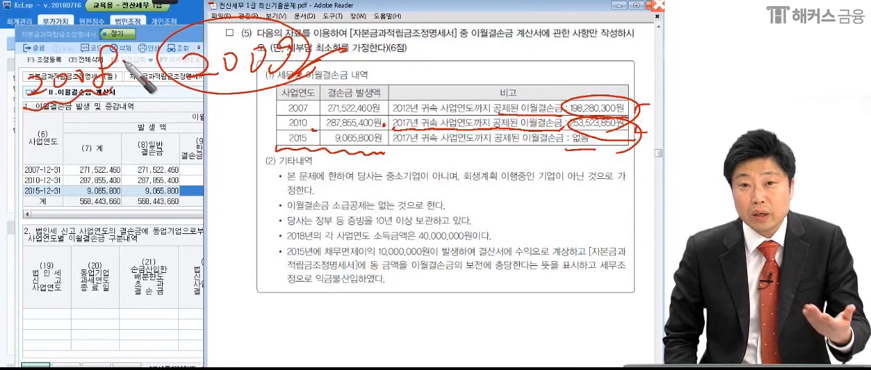
left_click_drag(311, 107, 312, 110)
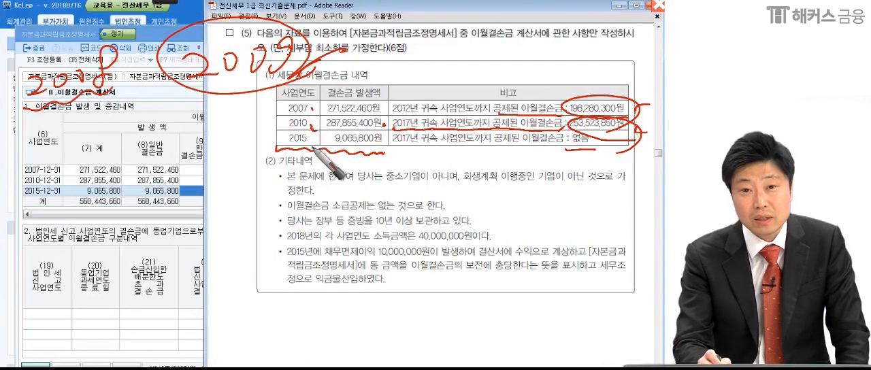
left_click_drag(67, 114, 62, 140)
left_click_drag(67, 114, 122, 123)
left_click_drag(64, 147, 136, 140)
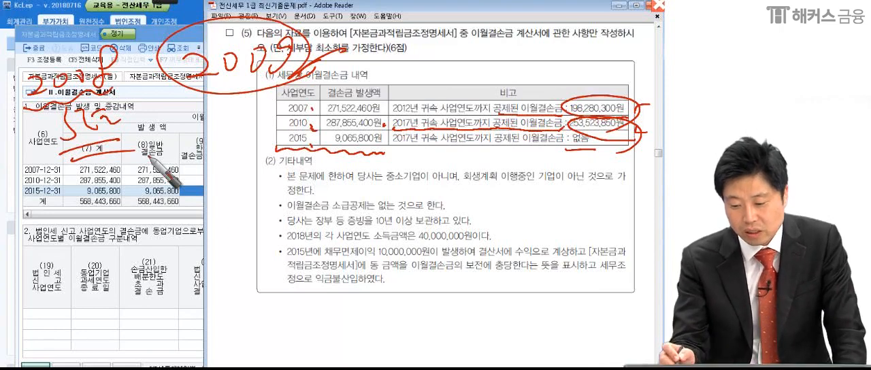
Underline the 2007 loss year, circle 2012 and 2017 and the 2007 loss's deducted amount, and clear all pen markings.
left_click_drag(281, 116, 312, 115)
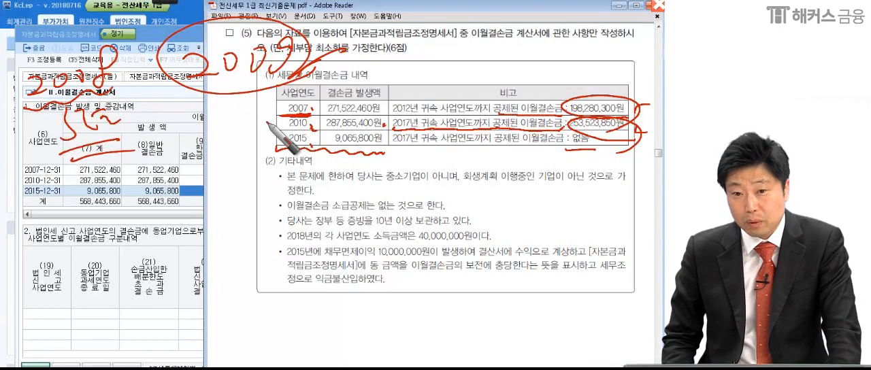
left_click(385, 117)
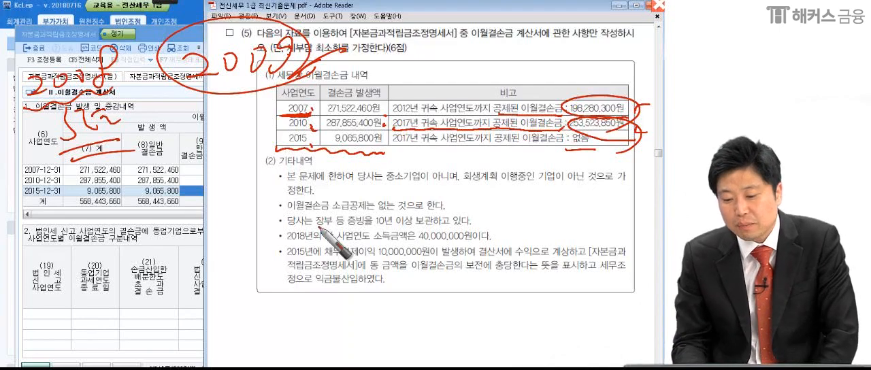
left_click_drag(414, 102, 393, 127)
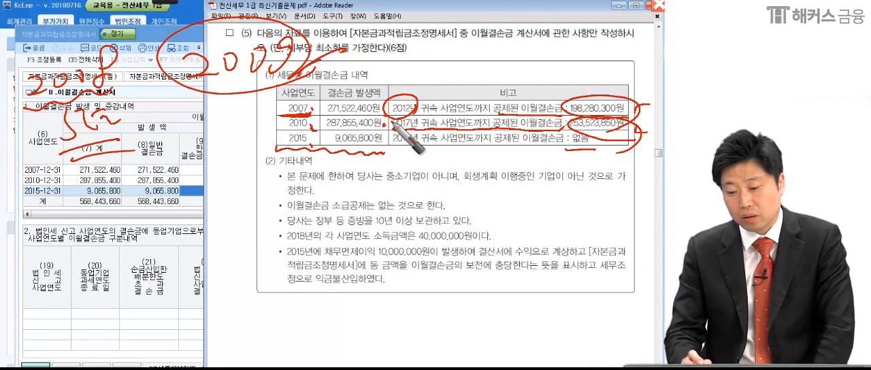
left_click_drag(399, 98, 428, 112)
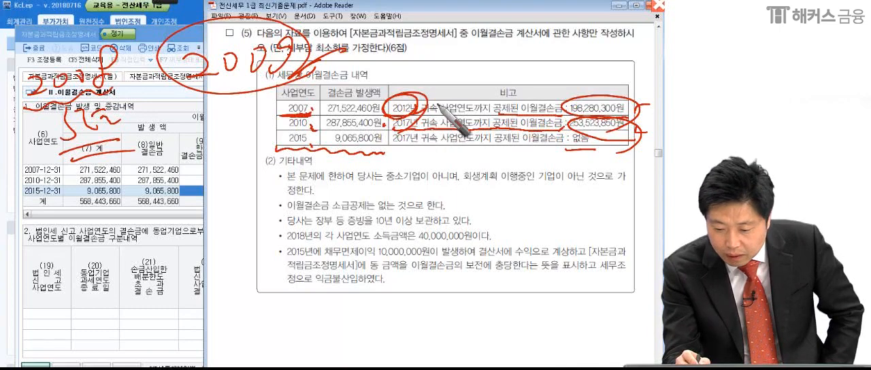
left_click_drag(562, 109, 632, 105)
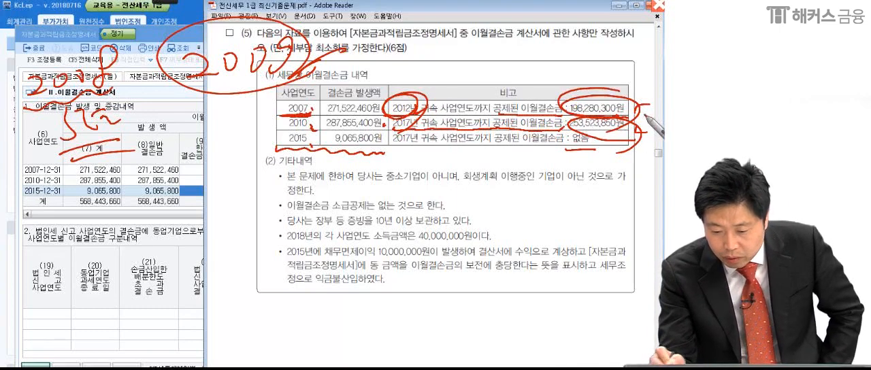
left_click_drag(402, 123, 427, 126)
left_click_drag(639, 109, 636, 146)
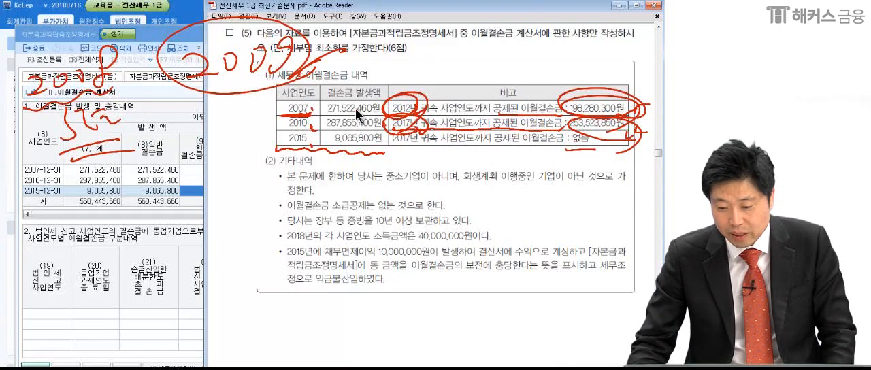
key("Escape")
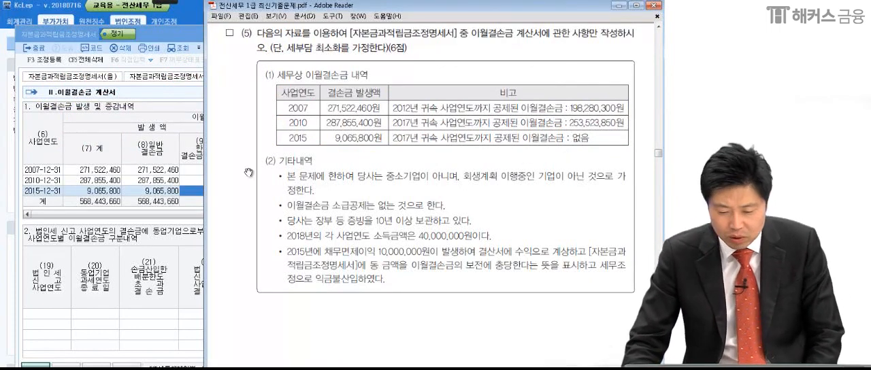
Enter 198,280,300 as the (12)기공제액 of the 2007-12-31 row.
left_click(184, 168)
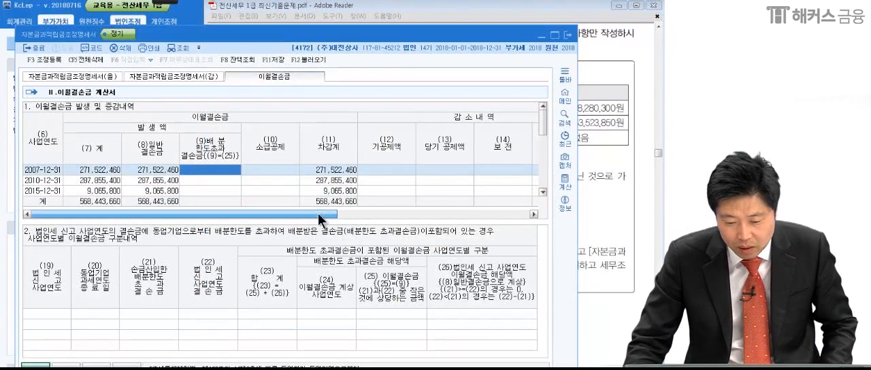
left_click_drag(318, 213, 439, 232)
left_click(249, 171)
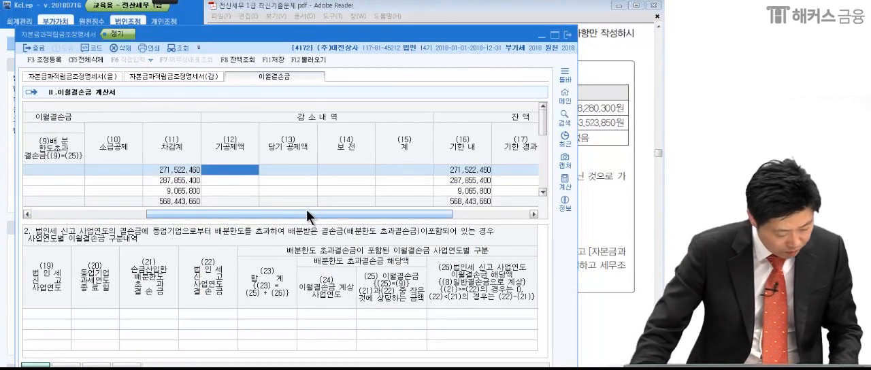
type("19")
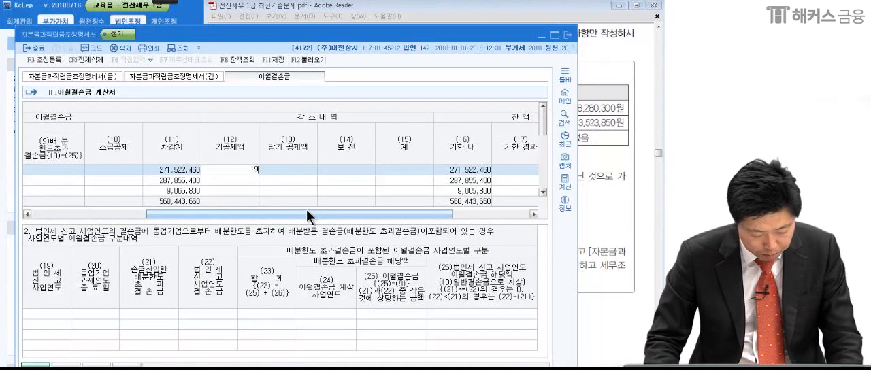
type("8,28")
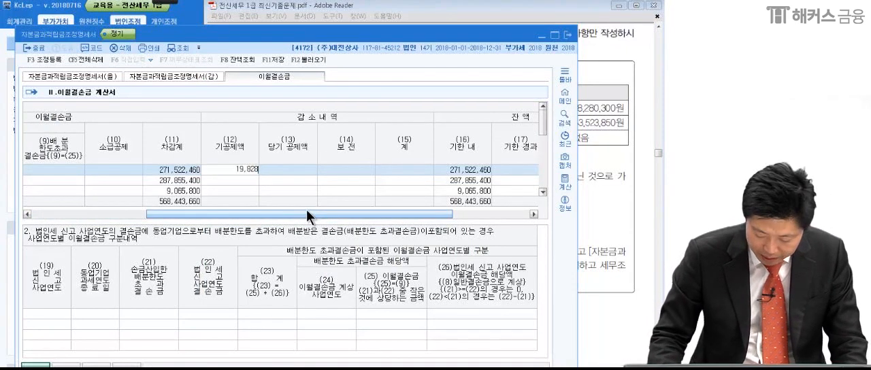
type("0,300")
key("Return")
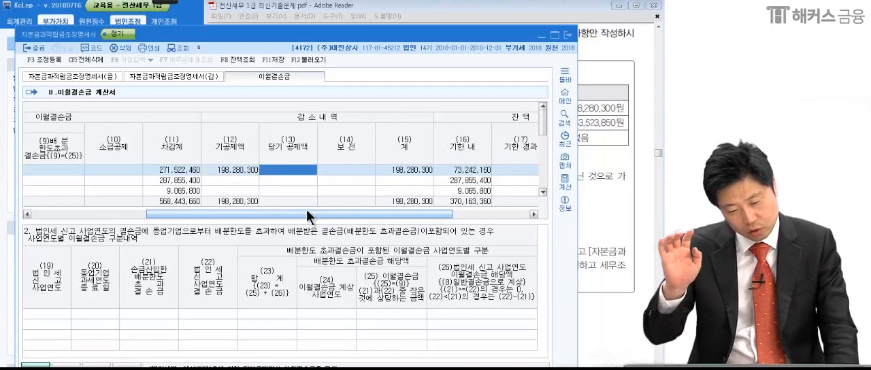
Look up the 2010 loss's deducted amount in the problem PDF and enter 253,523,850 as the (12)기공제액 of the 2010-12-31 row.
left_click(254, 178)
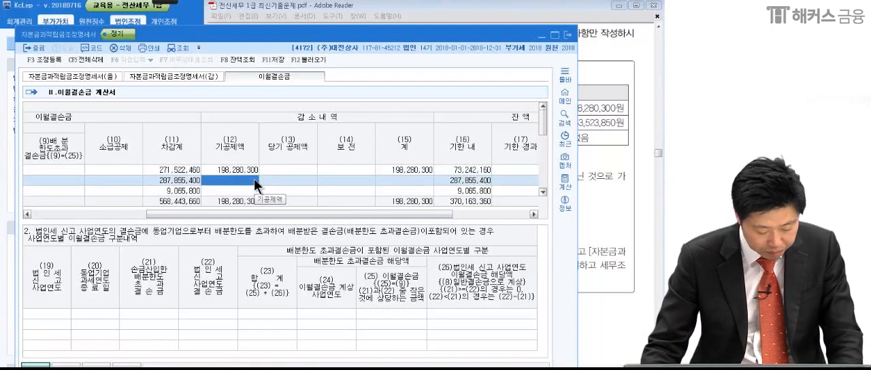
left_click(616, 183)
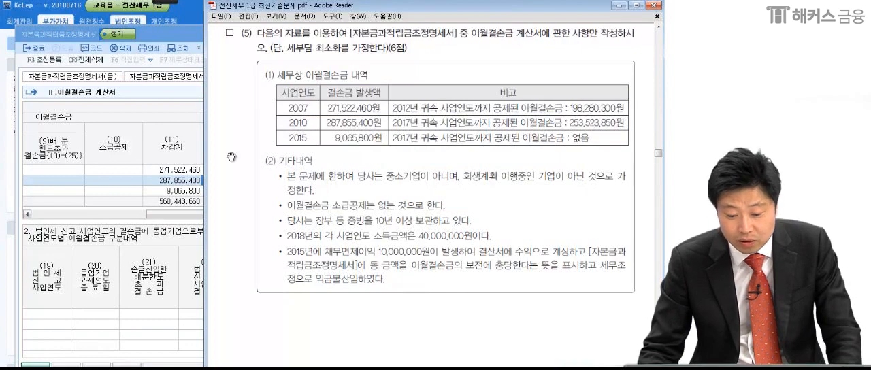
left_click(173, 180)
left_click(222, 179)
type("2")
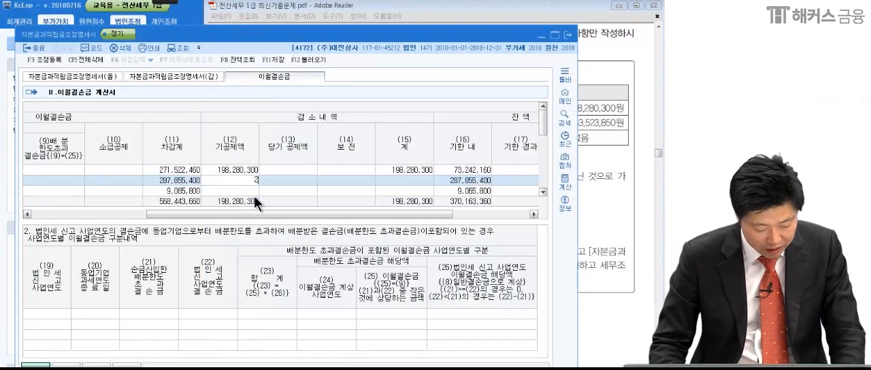
type("53,523,850")
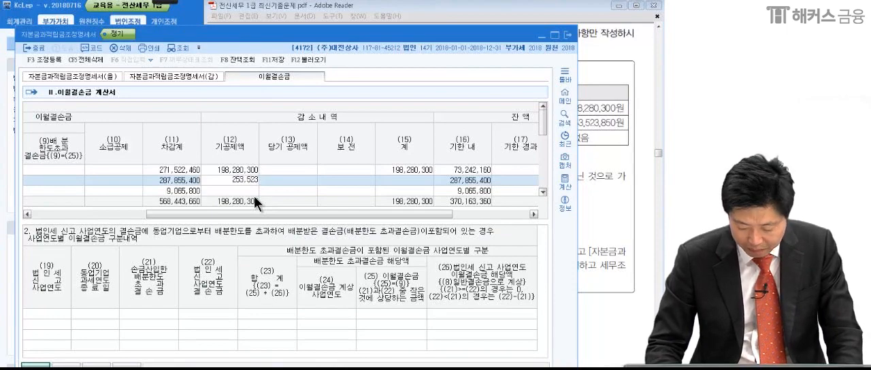
key("Return")
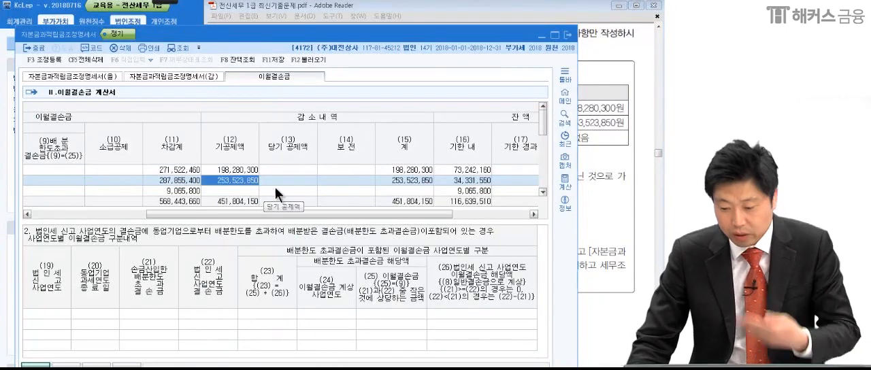
Check the 2015 loss's deducted amount in the problem PDF against the (12)기공제액 cell of the 2015 row.
left_click(624, 193)
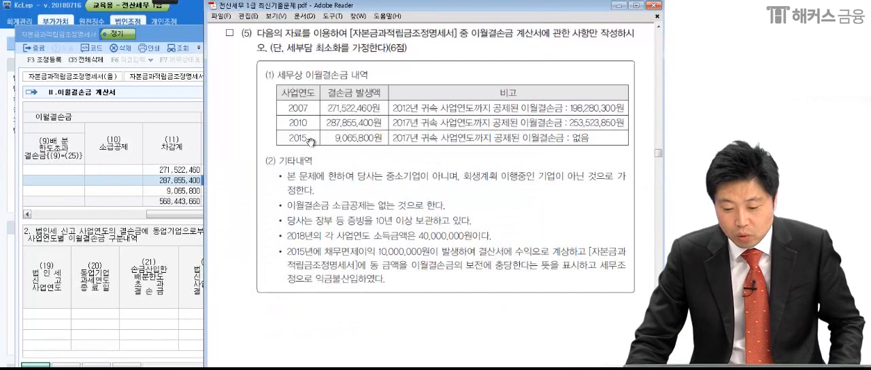
left_click(196, 192)
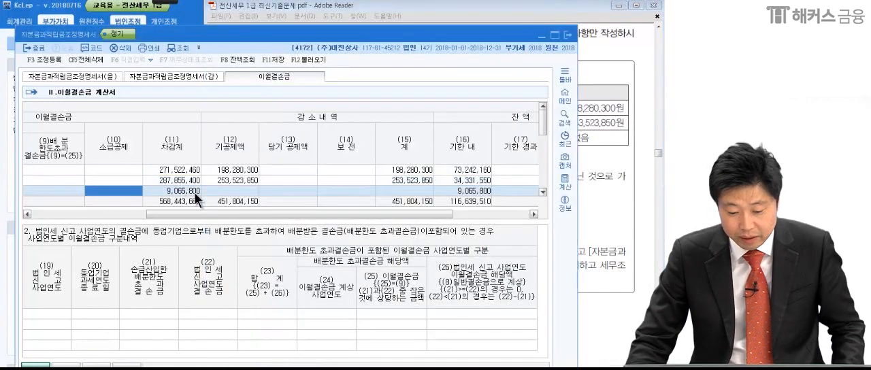
left_click(215, 193)
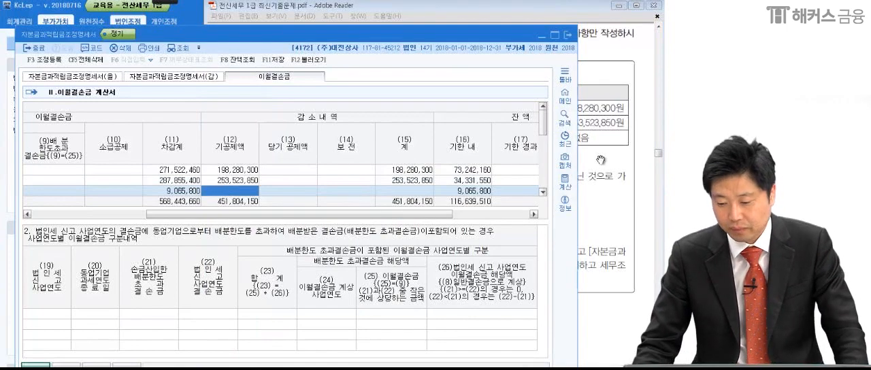
left_click(612, 161)
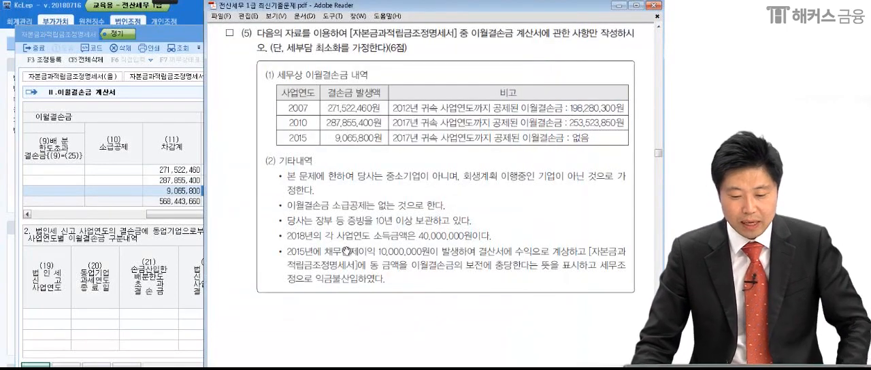
With the pen, underline the first 기타내역 note, outline 중소기업이 아니며, and circle the note's bullet.
mouse_move(133, 7)
left_click(16, 10)
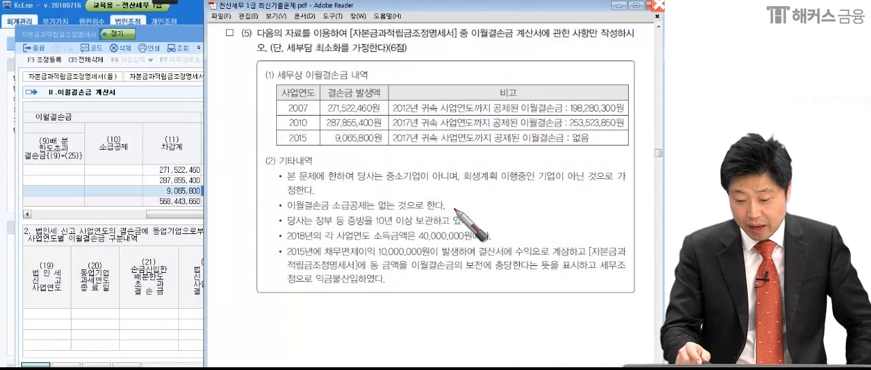
left_click_drag(279, 183, 396, 184)
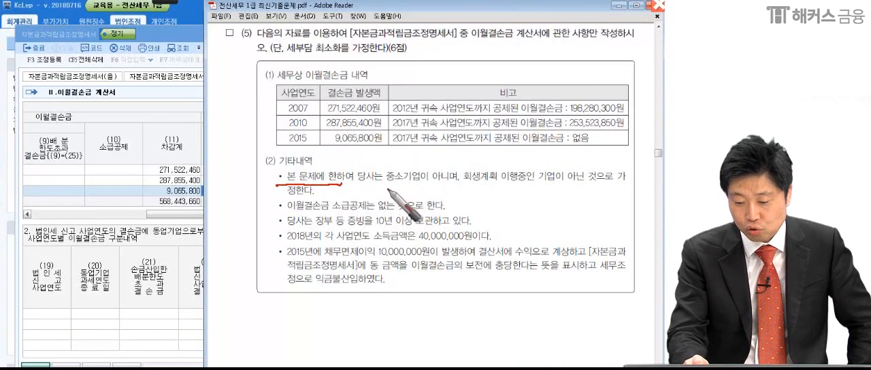
mouse_move(380, 179)
left_mouse_down()
mouse_move(467, 168)
mouse_move(457, 205)
left_mouse_up()
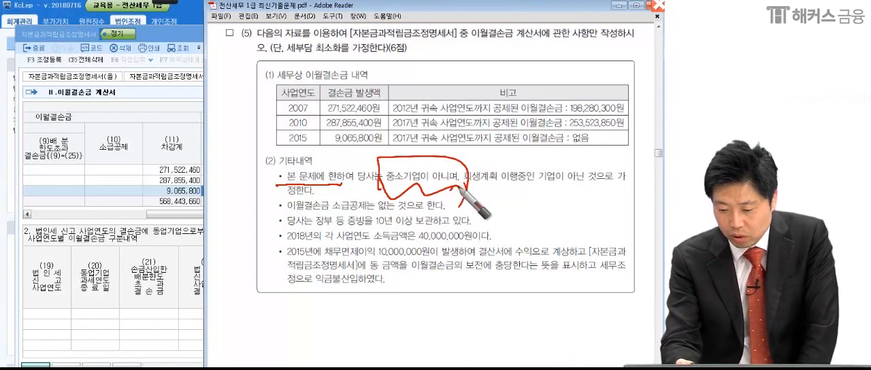
left_click_drag(517, 184, 616, 190)
left_click_drag(271, 197, 322, 202)
left_click_drag(265, 170, 282, 169)
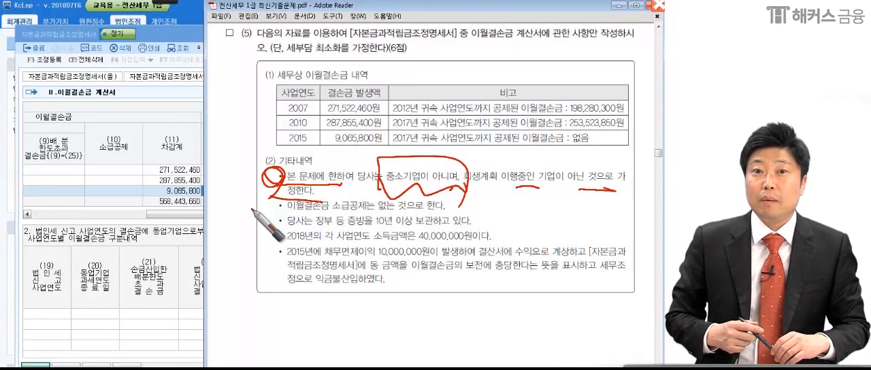
Write a circled 100% over the loss statement and (중소기업) beside it above the loss table.
mouse_move(127, 94)
left_mouse_down()
mouse_move(130, 119)
mouse_move(151, 94)
left_mouse_up()
left_click_drag(169, 90, 170, 89)
left_click_drag(232, 65, 196, 113)
mouse_move(207, 69)
left_mouse_down()
mouse_move(201, 79)
mouse_move(221, 99)
left_mouse_up()
left_click_drag(205, 53, 235, 69)
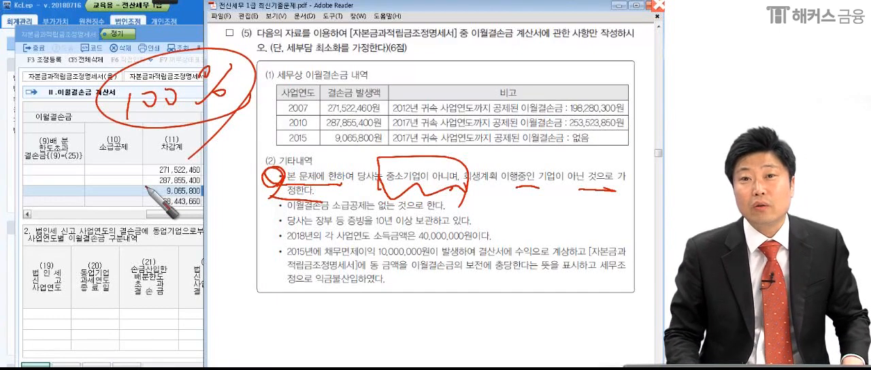
mouse_move(303, 62)
left_mouse_down()
mouse_move(291, 96)
mouse_move(368, 49)
mouse_move(400, 53)
mouse_move(441, 88)
mouse_move(487, 68)
mouse_move(476, 103)
left_mouse_up()
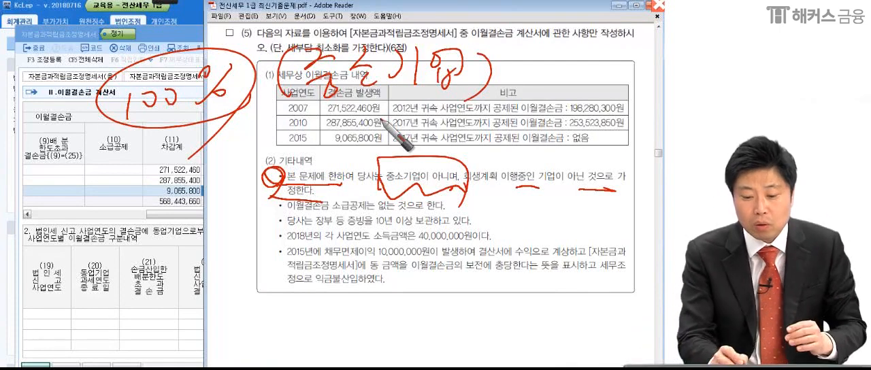
Write and underline a circled percentage below the notes, with a circled 2018 beside it, and re-mark the 중소기업 wording.
mouse_move(225, 269)
left_mouse_down()
mouse_move(228, 289)
mouse_move(279, 275)
mouse_move(320, 286)
mouse_move(327, 310)
left_mouse_up()
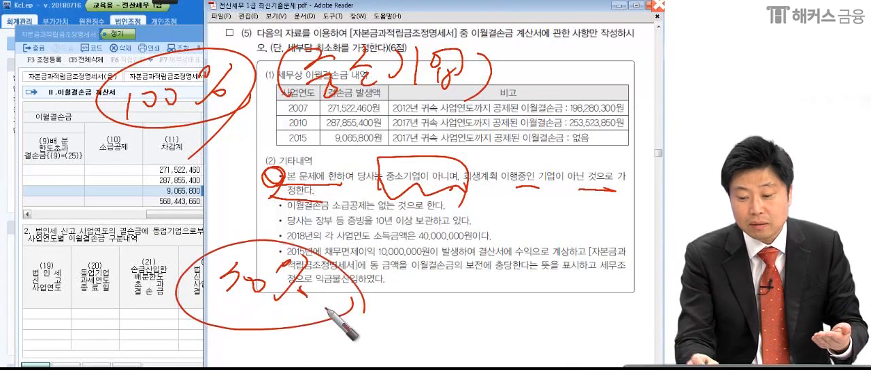
mouse_move(136, 121)
left_mouse_down()
mouse_move(486, 95)
mouse_move(581, 58)
left_mouse_up()
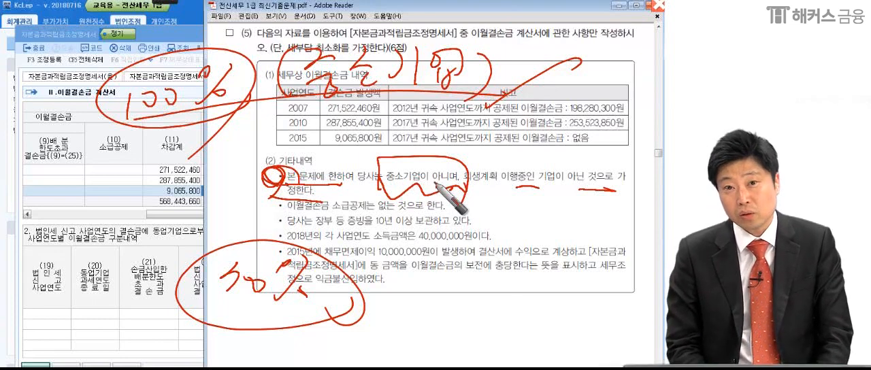
left_click_drag(385, 190, 471, 194)
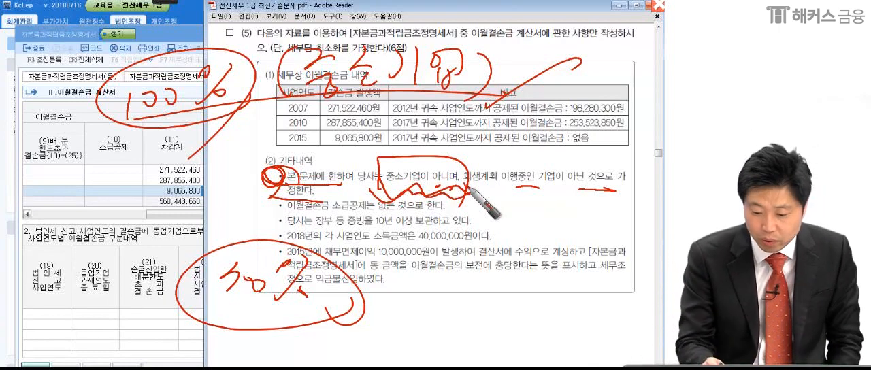
mouse_move(63, 248)
left_mouse_down()
mouse_move(60, 275)
mouse_move(90, 249)
mouse_move(134, 240)
mouse_move(68, 294)
mouse_move(133, 295)
left_mouse_up()
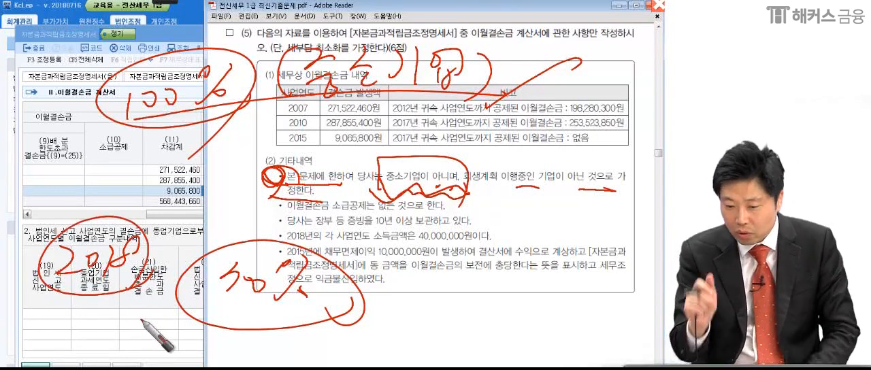
left_click_drag(225, 306, 273, 312)
left_click_drag(190, 313, 327, 319)
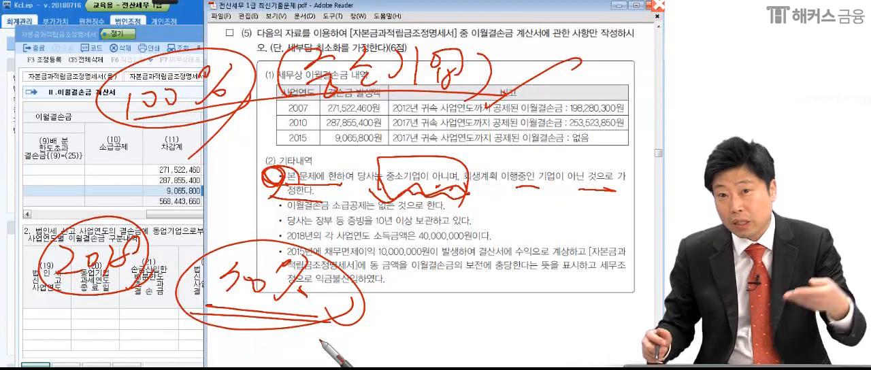
Write a circled 2019 with 60% beside it, frame the 2018 rate above, and clear all pen markings.
mouse_move(45, 332)
left_mouse_down()
mouse_move(76, 351)
mouse_move(84, 333)
left_mouse_up()
left_click_drag(104, 329, 103, 343)
left_click_drag(155, 320, 136, 362)
mouse_move(158, 308)
left_mouse_down()
mouse_move(32, 350)
mouse_move(178, 357)
mouse_move(201, 337)
left_mouse_up()
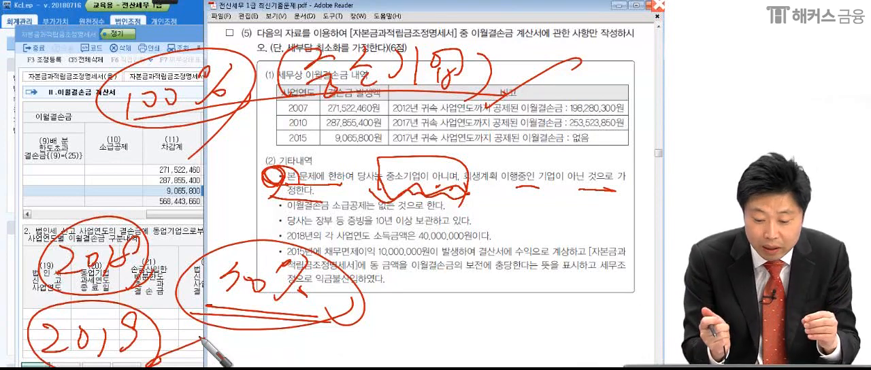
mouse_move(230, 342)
left_mouse_down()
mouse_move(226, 360)
mouse_move(251, 344)
mouse_move(281, 346)
left_mouse_up()
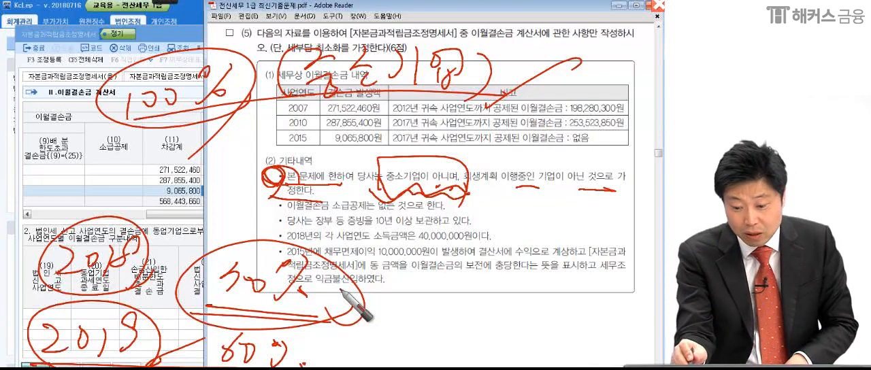
left_click_drag(29, 211, 32, 288)
mouse_move(7, 225)
left_mouse_down()
mouse_move(266, 241)
mouse_move(352, 315)
left_mouse_up()
left_click_drag(8, 294, 353, 313)
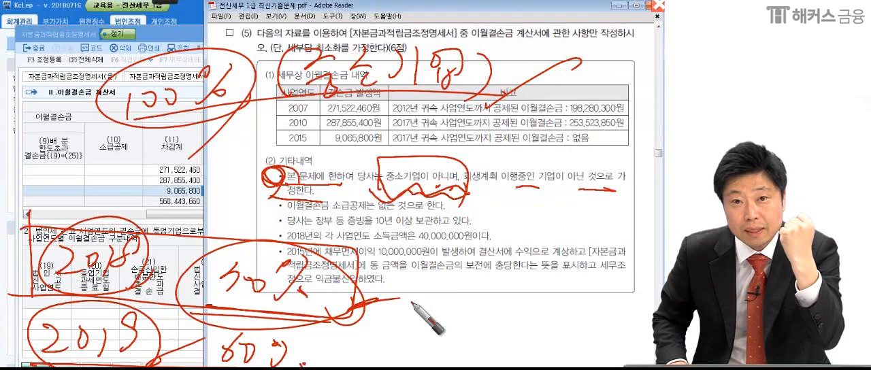
key("Escape")
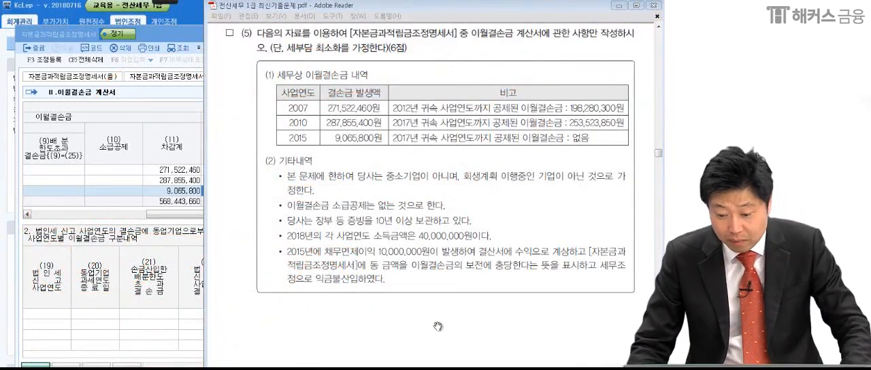
left_click(438, 326)
Underline the note on keeping books and evidence, circle 10년 이상 보관, and clear the pen markings.
mouse_move(163, 3)
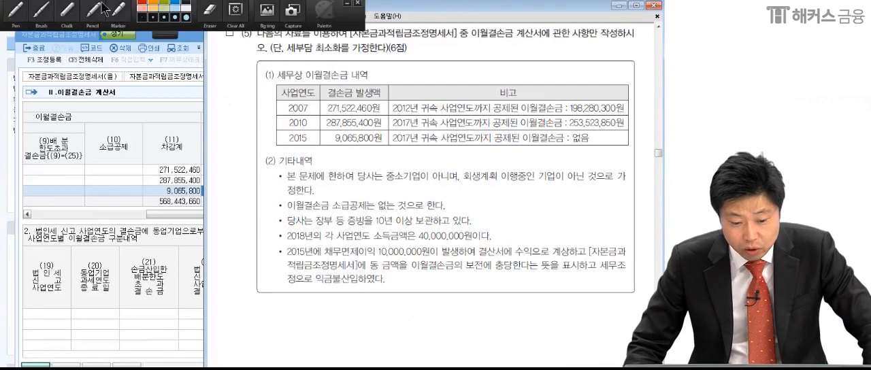
left_click(39, 11)
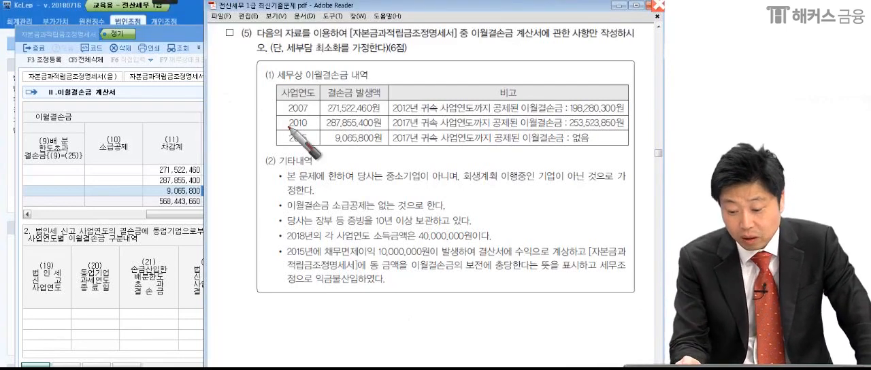
left_click_drag(283, 232, 501, 219)
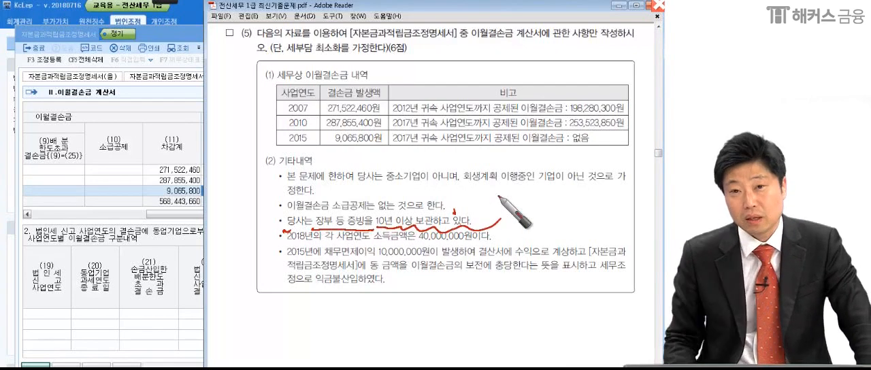
mouse_move(408, 226)
left_mouse_down()
mouse_move(444, 217)
mouse_move(373, 212)
left_mouse_up()
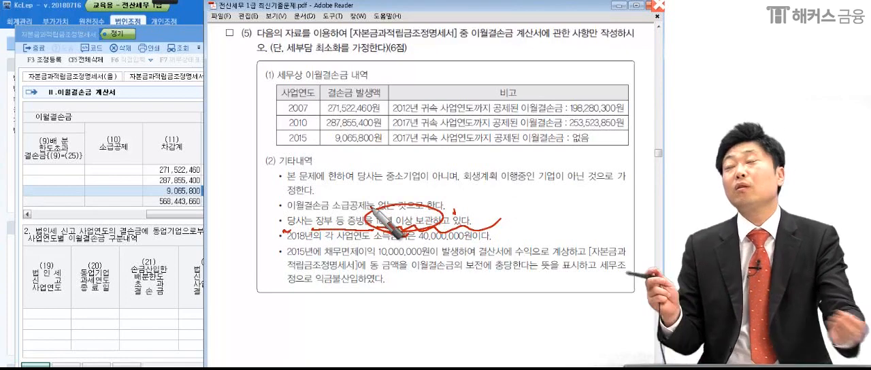
left_click_drag(437, 229, 498, 219)
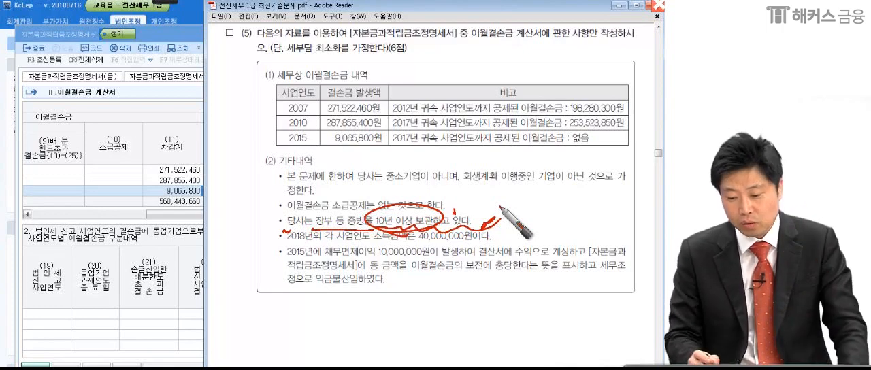
mouse_move(373, 219)
left_mouse_down()
mouse_move(416, 202)
mouse_move(411, 236)
left_mouse_up()
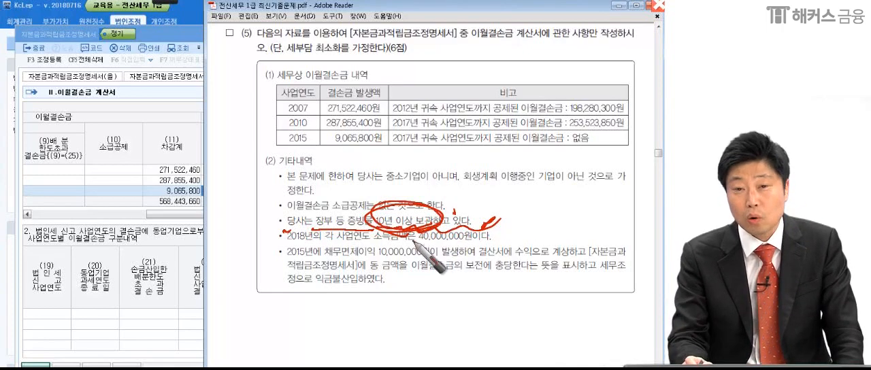
left_click_drag(272, 226, 485, 238)
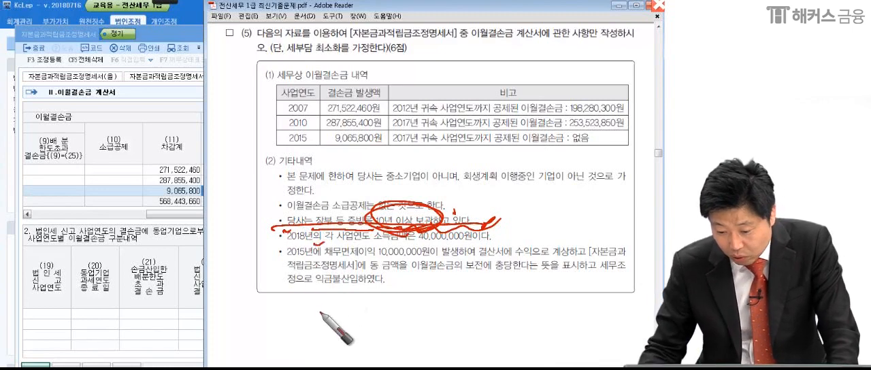
key("Escape")
left_click(420, 244)
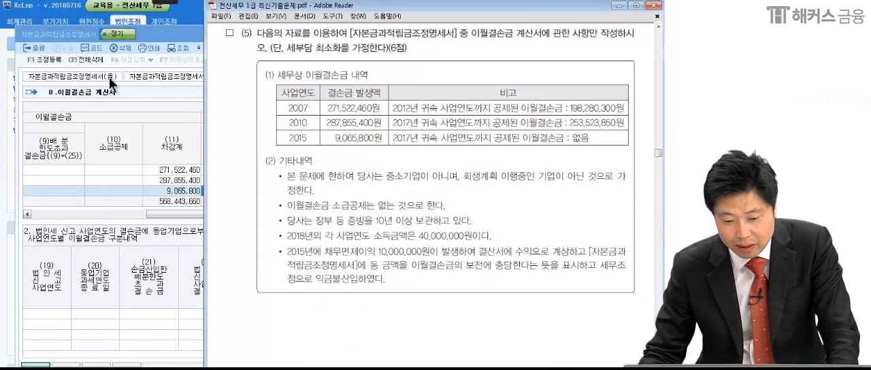
Underline the 2018 income of 40,000,000원, add a circled remark below and a star beside the note, and clear the markings.
mouse_move(169, 3)
left_click(103, 8)
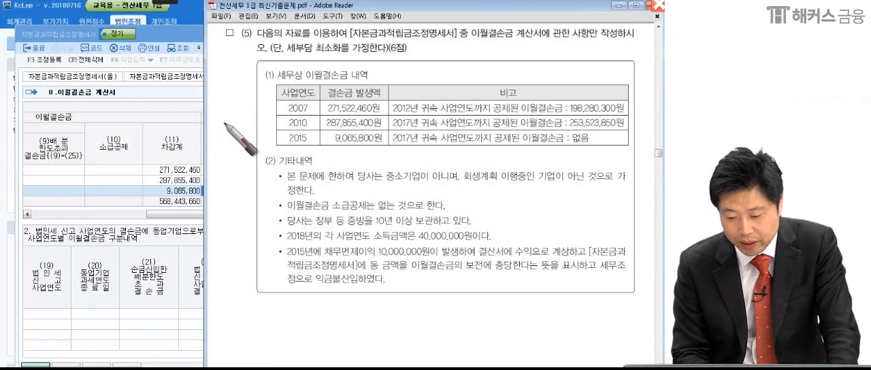
left_click_drag(409, 238, 477, 240)
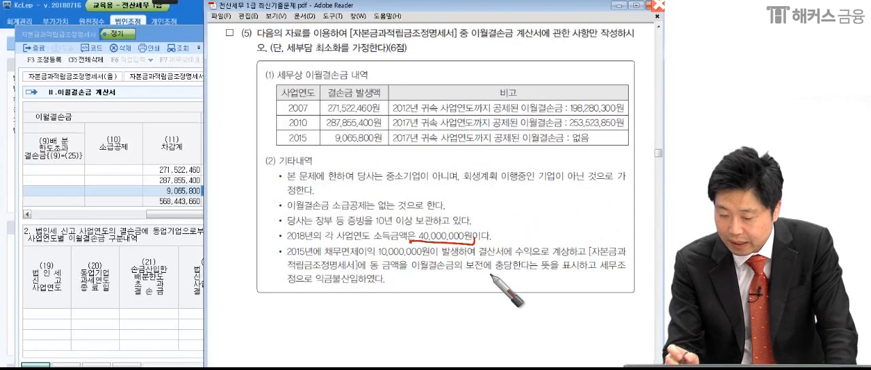
left_click_drag(330, 307, 368, 324)
mouse_move(398, 305)
left_mouse_down()
mouse_move(373, 323)
mouse_move(395, 307)
left_mouse_up()
mouse_move(433, 286)
left_mouse_down()
mouse_move(426, 303)
mouse_move(449, 326)
left_mouse_up()
mouse_move(463, 300)
left_mouse_down()
mouse_move(381, 364)
mouse_move(477, 328)
left_mouse_up()
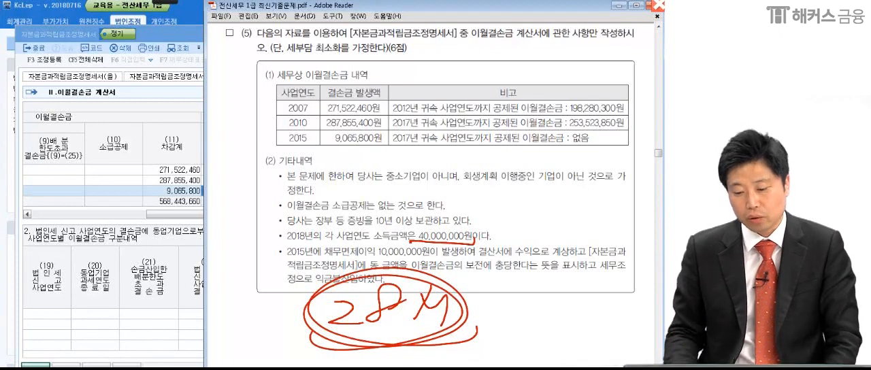
mouse_move(305, 263)
left_mouse_down()
mouse_move(280, 236)
mouse_move(222, 246)
mouse_move(226, 220)
mouse_move(249, 225)
left_mouse_up()
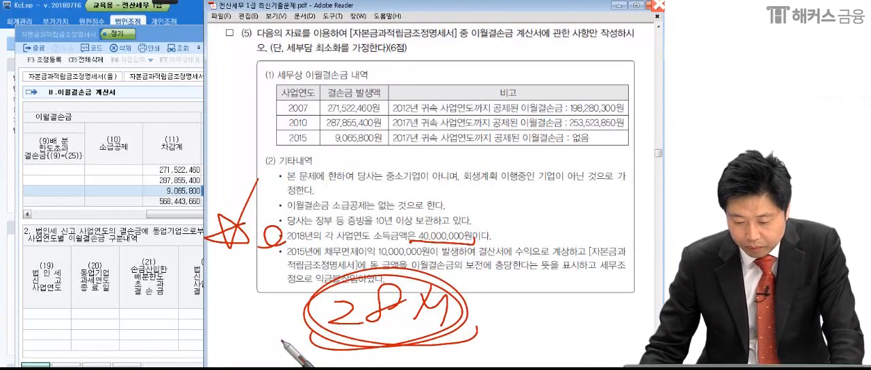
key("Escape")
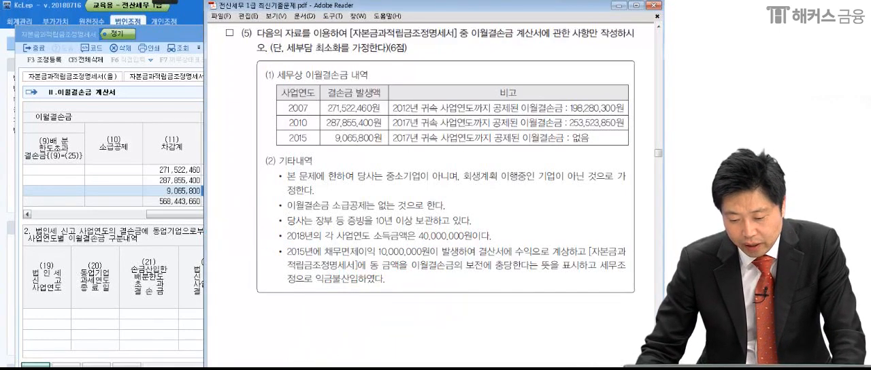
Mark the 2015 채무면제이익 note, underlining [자본금과적립금조정명세서], the 이월결손금의 보전 wording and 익금불산입.
left_click(171, 2)
left_click(17, 14)
left_click_drag(436, 250, 469, 235)
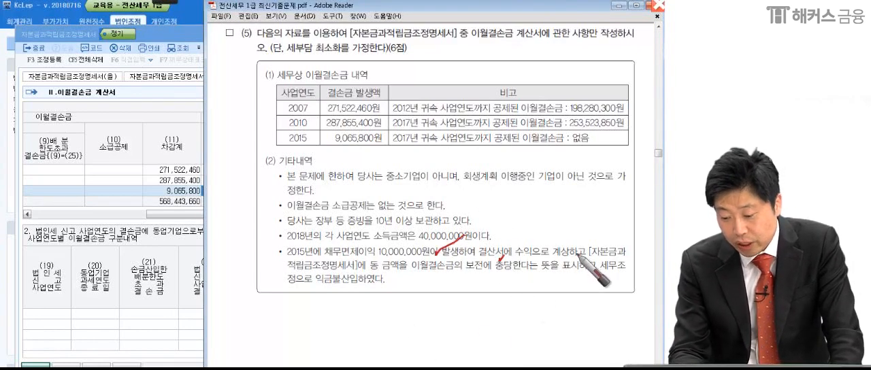
left_click_drag(578, 257, 629, 256)
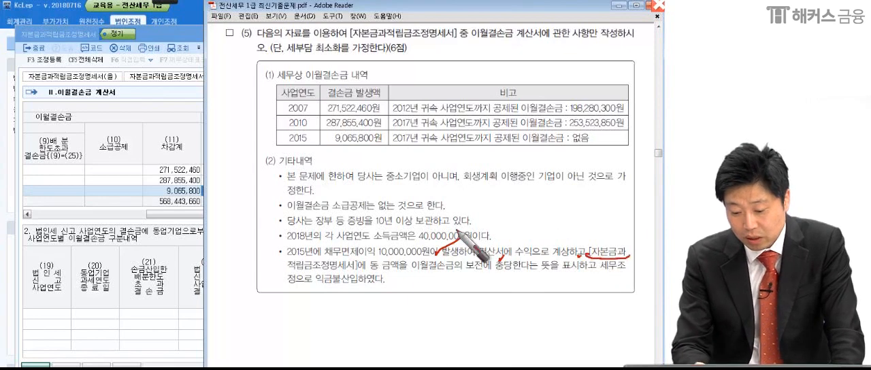
left_click_drag(270, 275, 590, 275)
left_click_drag(284, 290, 409, 291)
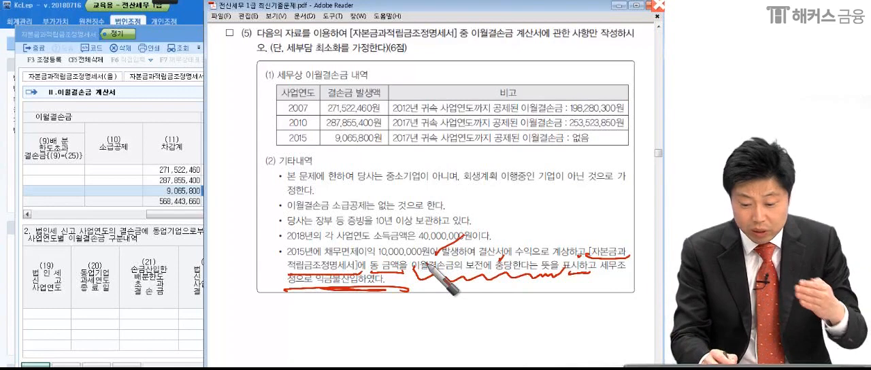
Mark 익금불산입 with a wavy line, circle 2015년에 in the debt-relief note, and clear all pen markings.
left_click_drag(310, 288, 357, 300)
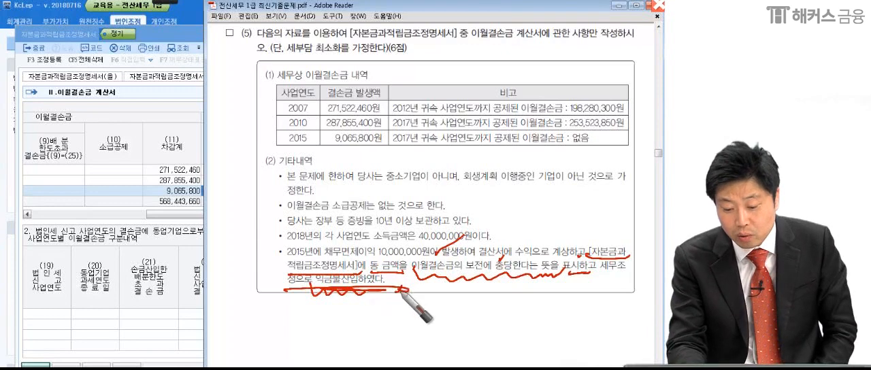
left_click_drag(317, 261, 287, 243)
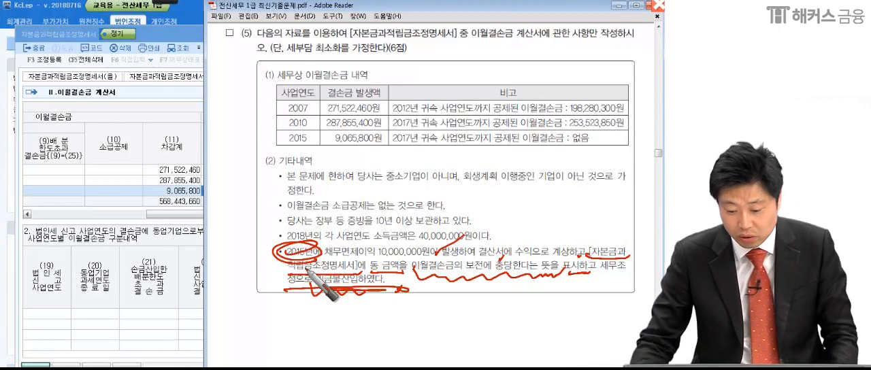
key("Escape")
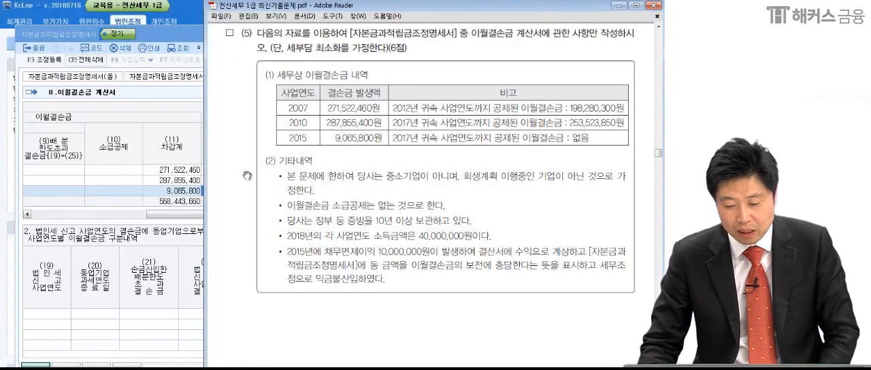
Underline 채무면제이익 in the 2015 note and the 세부담 최소화 assumption in the problem heading, then clear the markings.
left_click_drag(325, 255, 376, 270)
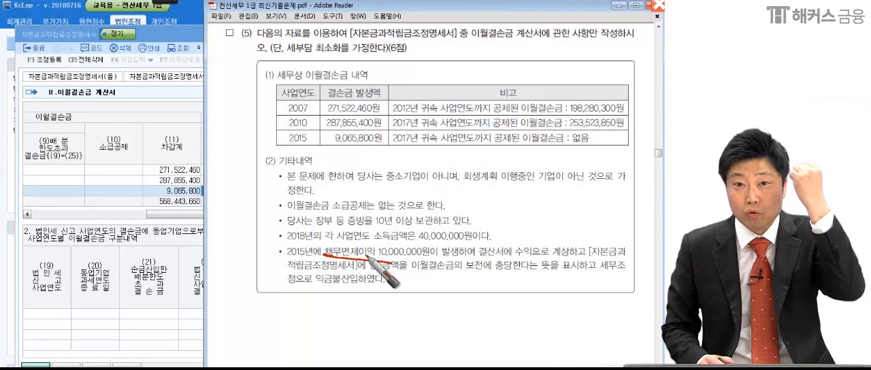
left_click_drag(273, 56, 384, 59)
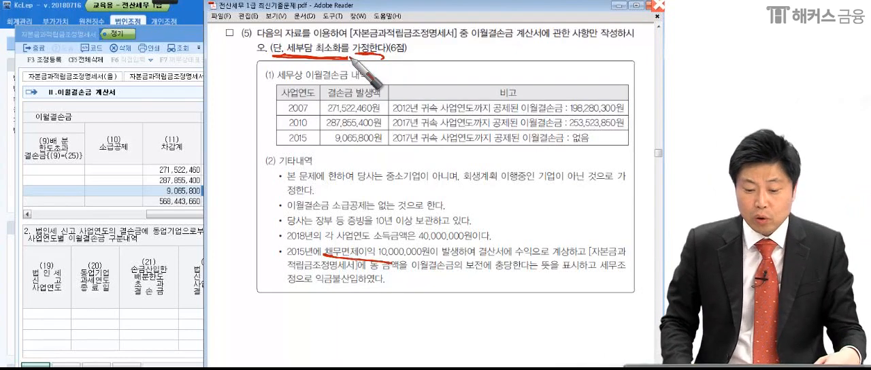
left_click(384, 278)
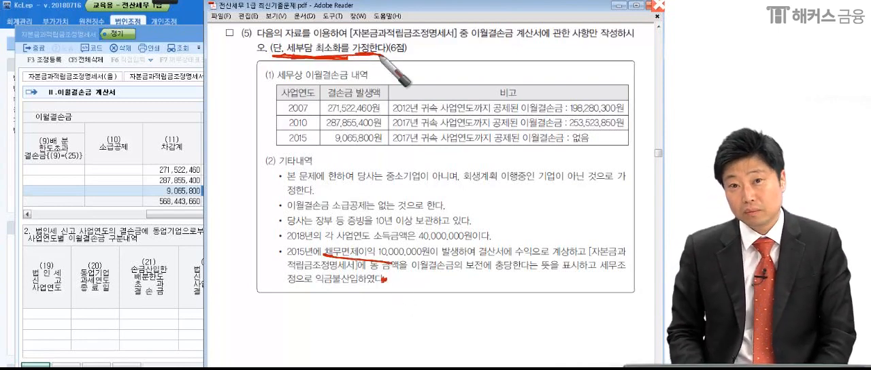
key("Escape")
Tick the years 2007, 2010 and 2015 in red pen, circle 10,000,000원, and frame the 2007 table row.
left_click(134, 211)
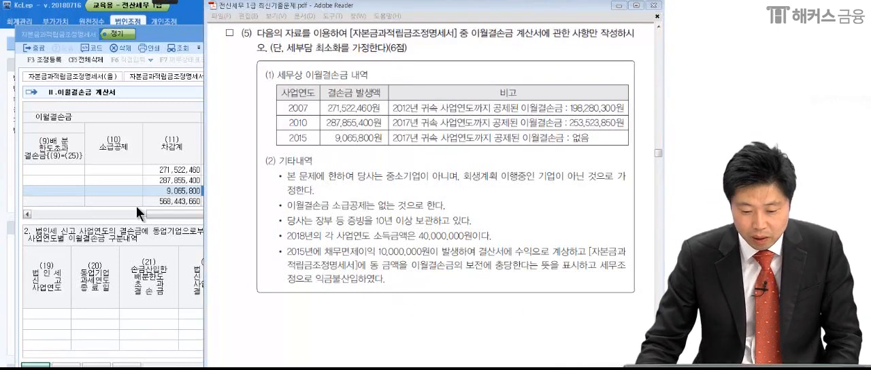
mouse_move(164, 2)
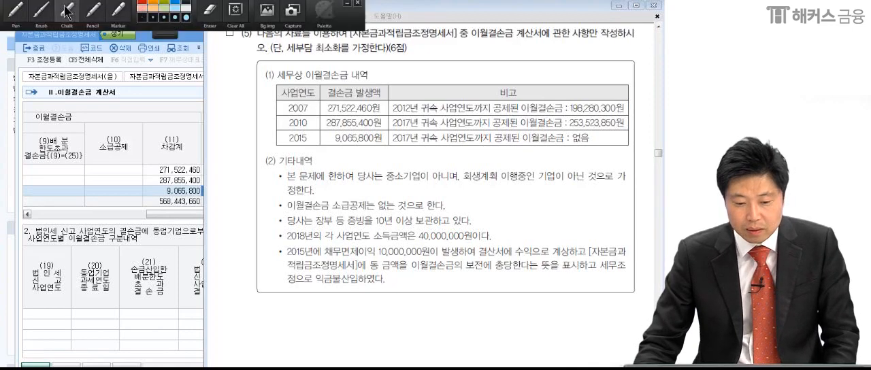
left_click(17, 13)
left_click_drag(280, 103, 283, 143)
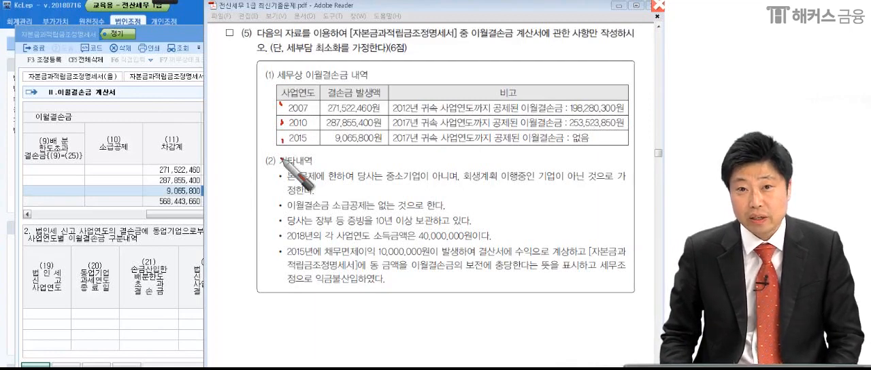
left_click_drag(419, 252, 393, 268)
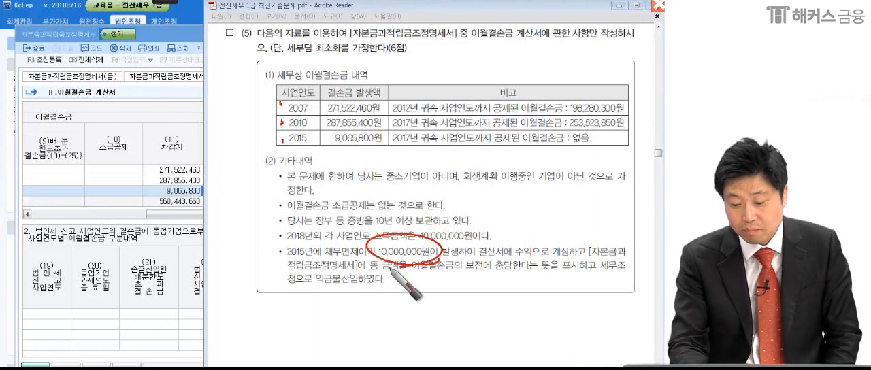
mouse_move(259, 111)
left_mouse_down()
mouse_move(643, 119)
mouse_move(555, 93)
left_mouse_up()
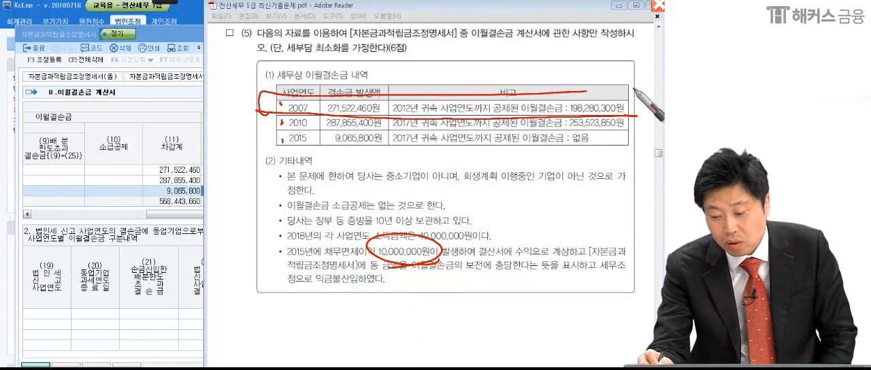
left_click_drag(613, 91, 626, 123)
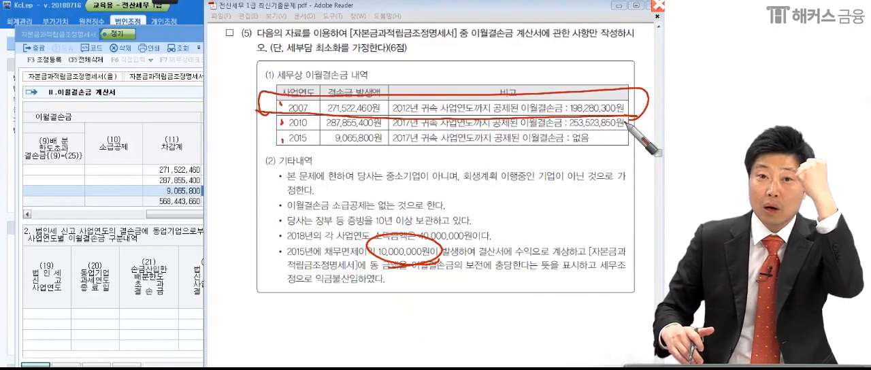
Draw stars and circles beside the 2018 income and 2015 debt-relief notes, tick both notes, and clear all markings.
left_click_drag(396, 278, 397, 294)
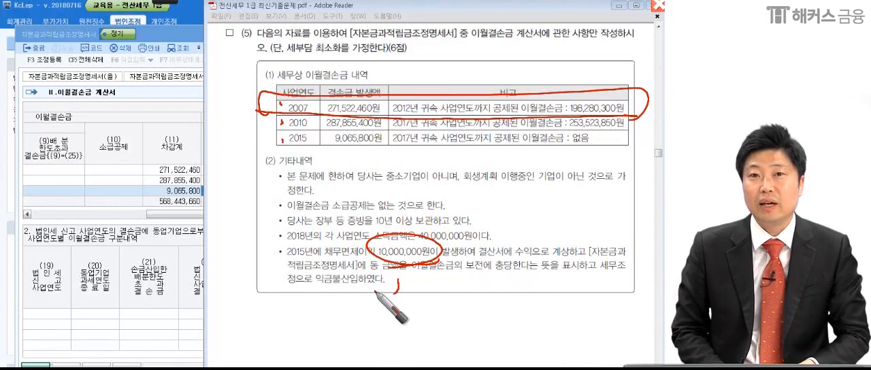
mouse_move(286, 256)
left_mouse_down()
mouse_move(218, 231)
mouse_move(247, 289)
left_mouse_up()
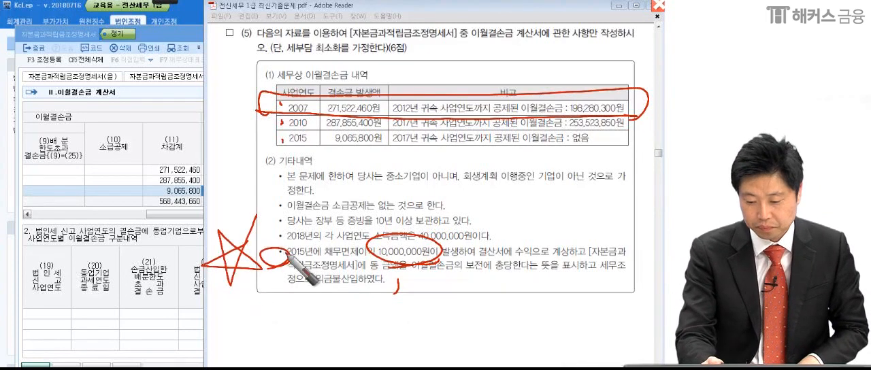
mouse_move(269, 240)
left_mouse_down()
mouse_move(285, 233)
mouse_move(253, 216)
mouse_move(256, 239)
mouse_move(279, 230)
left_mouse_up()
left_click_drag(503, 241, 530, 228)
left_click_drag(406, 294, 421, 277)
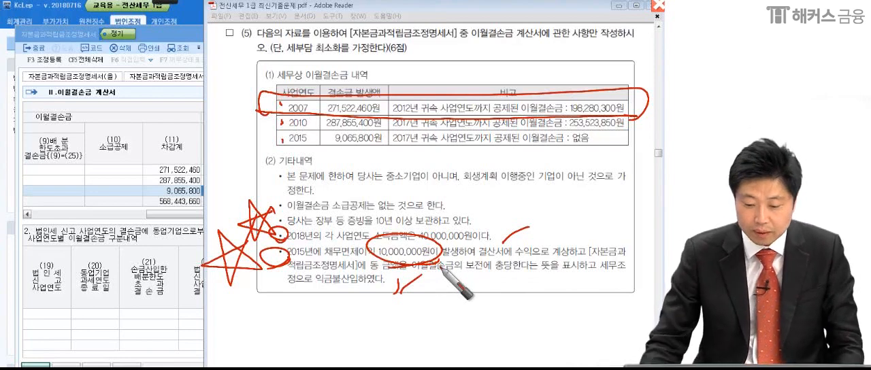
key("Escape")
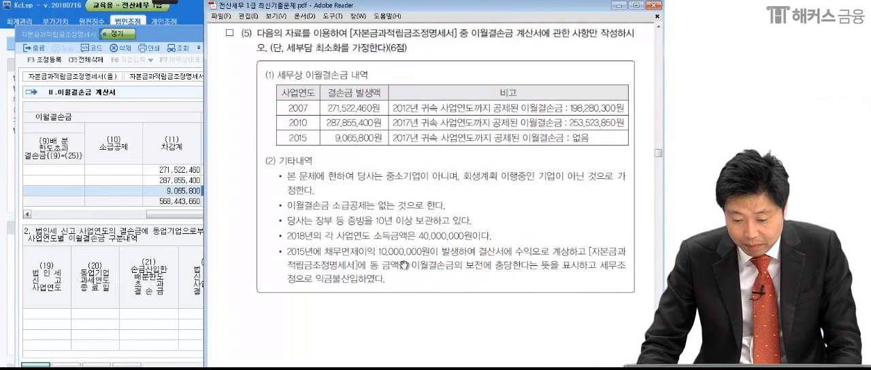
Enter 10,000,000 as the (14) 보전 amount in the 271,522,460 loss row of the 이월결손금 계산서.
left_click(187, 194)
left_click_drag(195, 170, 333, 164)
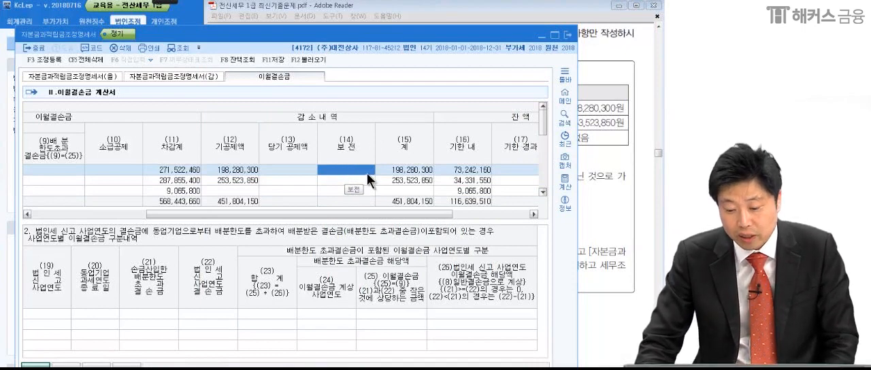
type("10,000,00")
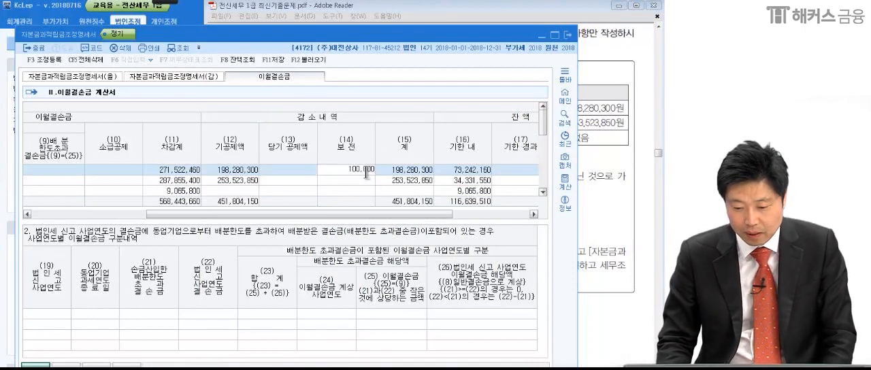
type("0")
key("Return")
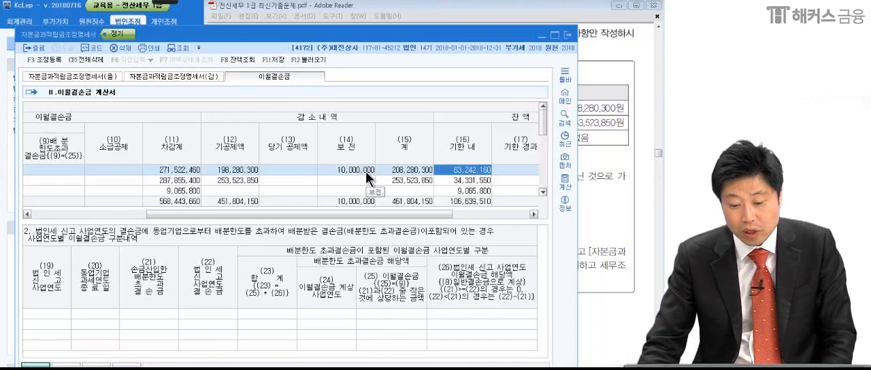
Circle and underline the (12) 기공제액 and (13) 당기 공제액 column headings and mark the cells beneath them.
left_click(162, 6)
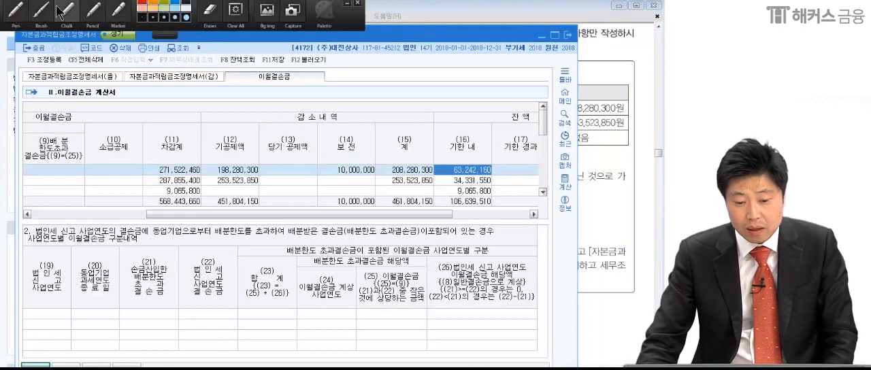
left_click(69, 10)
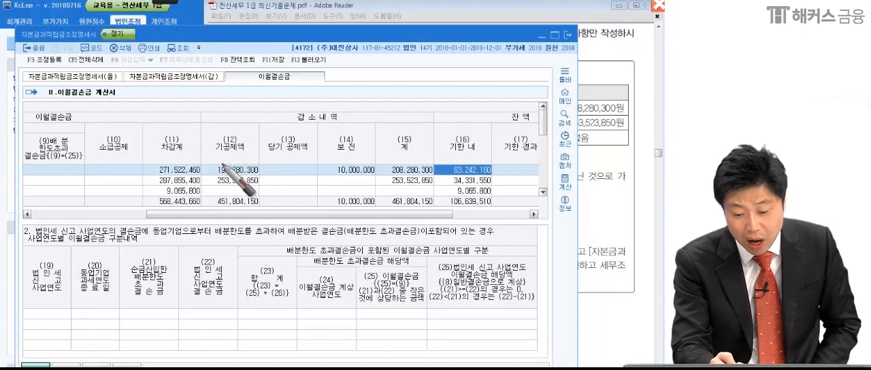
mouse_move(232, 155)
left_mouse_down()
mouse_move(212, 162)
mouse_move(242, 162)
left_mouse_up()
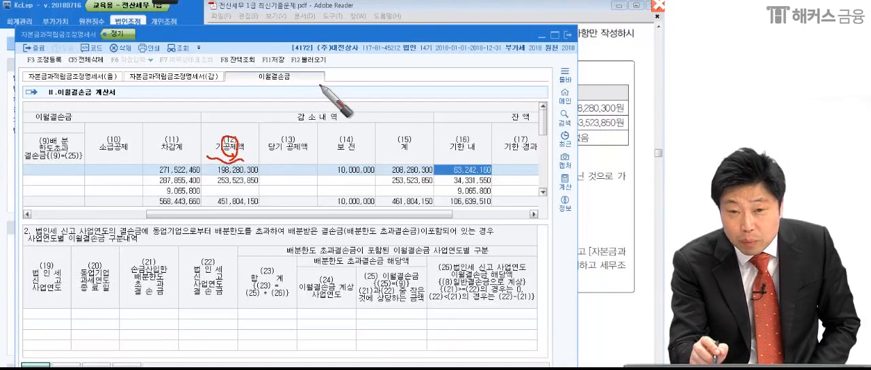
mouse_move(299, 151)
left_mouse_down()
mouse_move(295, 164)
mouse_move(264, 173)
mouse_move(324, 167)
left_mouse_up()
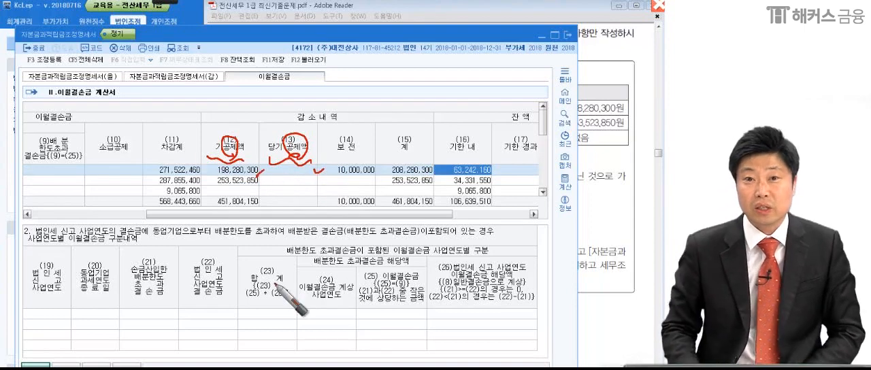
left_click_drag(212, 183, 303, 179)
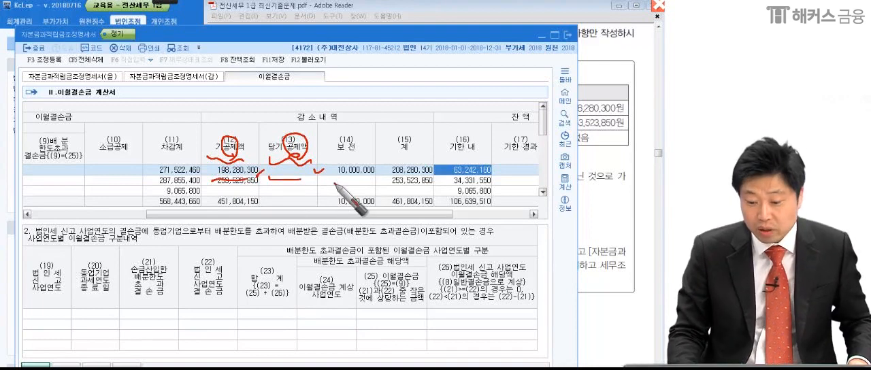
Circle the (14) 보전 heading repeatedly, underline its 10,000,000 entry, and clear all pen markings.
left_click_drag(327, 156, 368, 154)
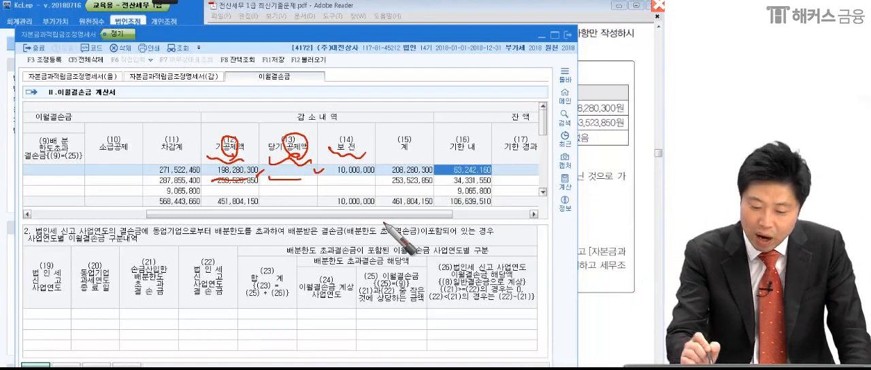
mouse_move(360, 153)
left_mouse_down()
mouse_move(413, 83)
mouse_move(362, 149)
mouse_move(310, 191)
left_mouse_up()
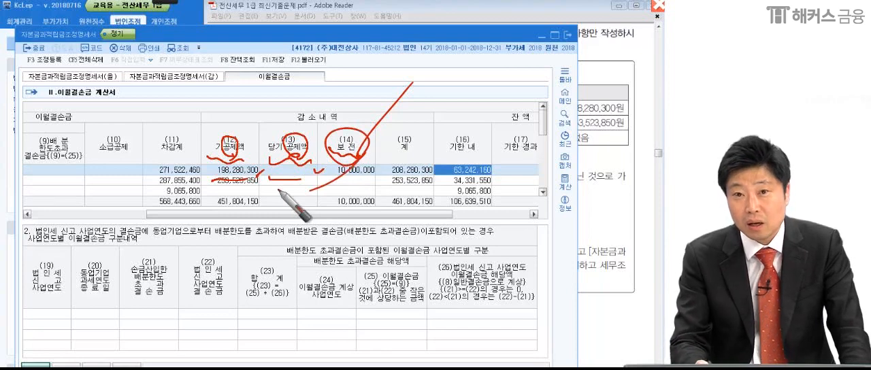
mouse_move(361, 151)
left_mouse_down()
mouse_move(371, 149)
mouse_move(309, 194)
left_mouse_up()
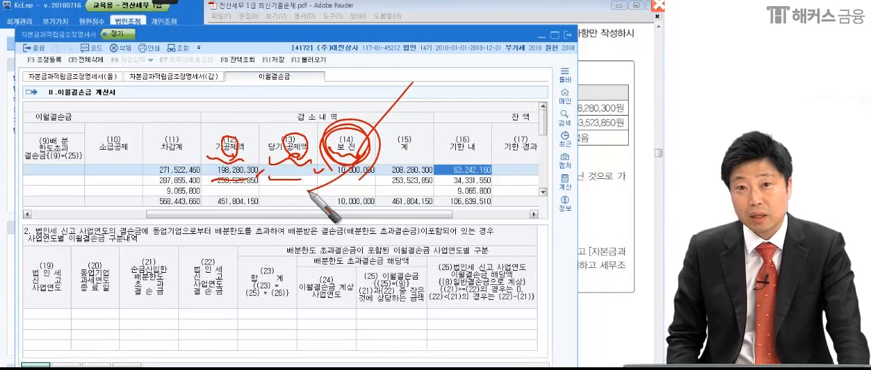
mouse_move(310, 194)
left_mouse_down()
mouse_move(380, 151)
mouse_move(376, 123)
mouse_move(370, 158)
mouse_move(368, 126)
mouse_move(327, 156)
mouse_move(348, 179)
mouse_move(387, 196)
left_mouse_up()
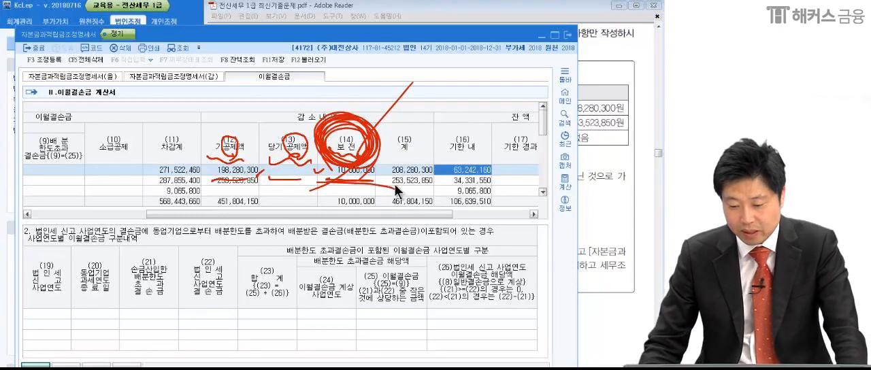
key("Escape")
Check the (13) 당기 공제액 cells of the three loss rows against the 기타내역 notes in the problem PDF.
left_click(580, 279)
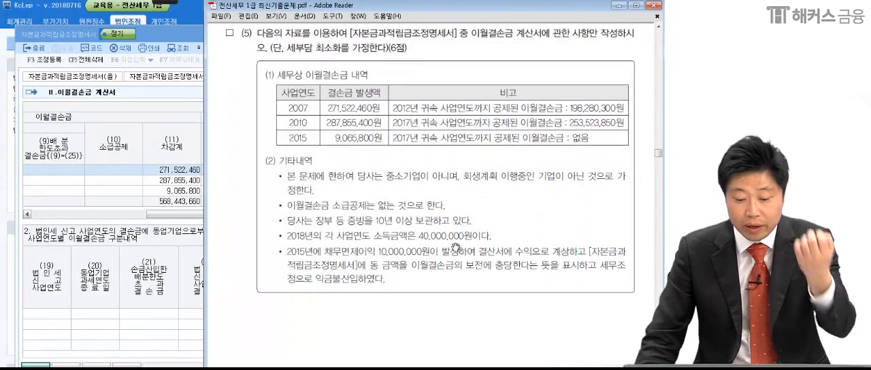
left_click(147, 194)
left_click(278, 168)
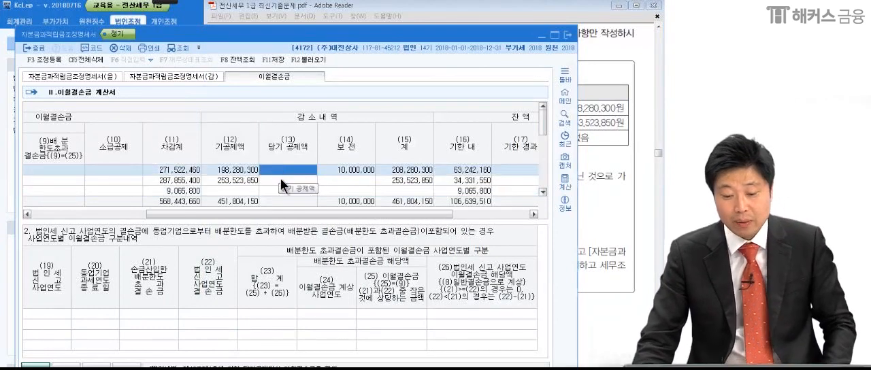
left_click(285, 181)
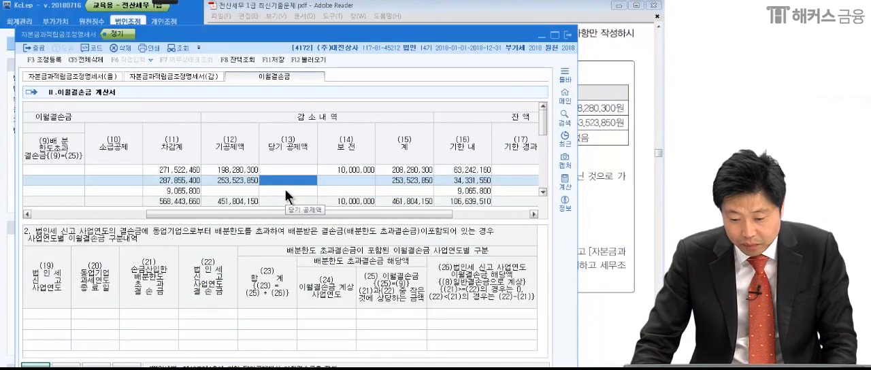
left_click(286, 189)
left_click(590, 185)
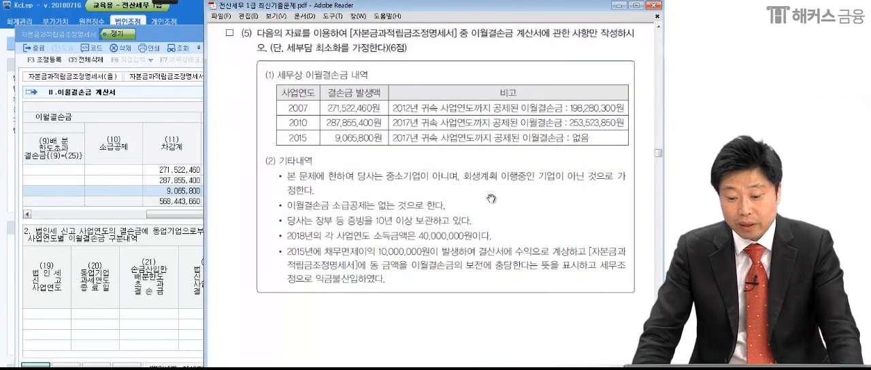
Underline 2012년 in the 2007 row's remark and write an X in parentheses above it with the red pen.
left_click(151, 4)
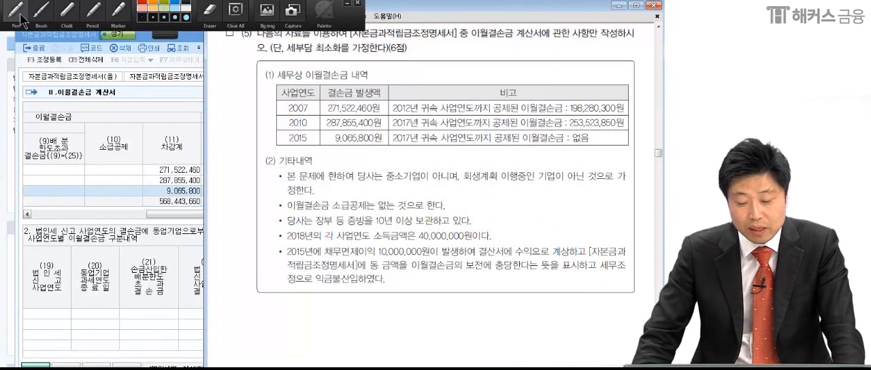
left_click_drag(391, 114, 425, 108)
left_click_drag(422, 79, 400, 98)
mouse_move(403, 81)
left_mouse_down()
mouse_move(427, 100)
mouse_move(386, 102)
left_mouse_up()
left_click_drag(433, 82, 432, 103)
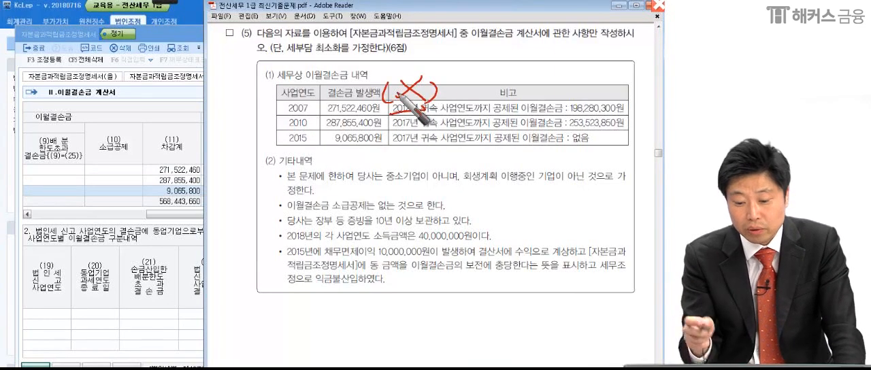
Frame the 2010 loss row, circle its year, and write a circled 28M over the 기타내역 notes.
mouse_move(314, 117)
left_mouse_down()
mouse_move(299, 132)
mouse_move(319, 120)
mouse_move(623, 128)
left_mouse_up()
mouse_move(318, 130)
left_mouse_down()
mouse_move(352, 115)
mouse_move(627, 140)
left_mouse_up()
left_click_drag(495, 194, 523, 210)
mouse_move(544, 202)
left_mouse_down()
mouse_move(526, 225)
mouse_move(562, 200)
left_mouse_up()
mouse_move(578, 182)
left_mouse_down()
mouse_move(568, 215)
mouse_move(598, 221)
left_mouse_up()
mouse_move(610, 226)
left_mouse_down()
mouse_move(478, 205)
mouse_move(567, 280)
left_mouse_up()
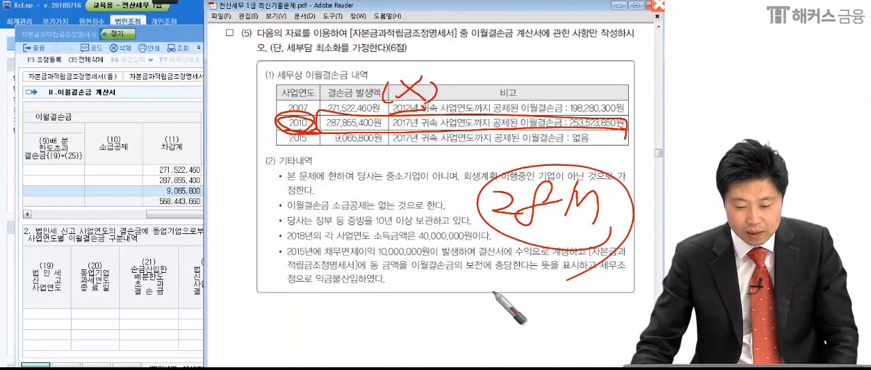
Clear the pen marks on the problem PDF and enter 28,000,000 as the (13) 당기 공제액 of the 2010 loss row in KcLep.
key("Escape")
left_click(185, 195)
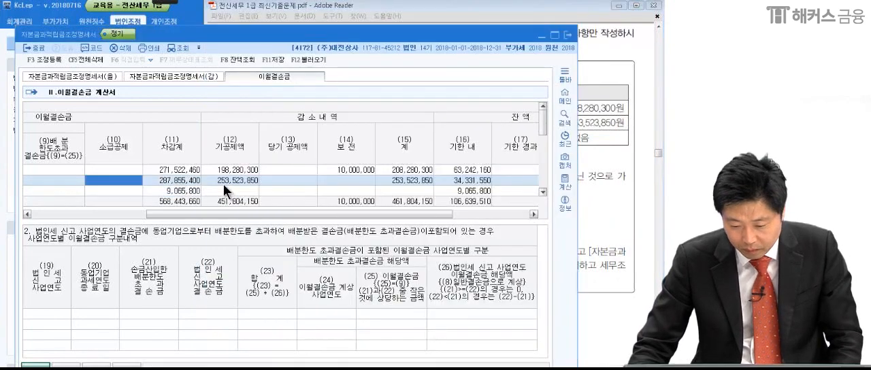
left_click(269, 180)
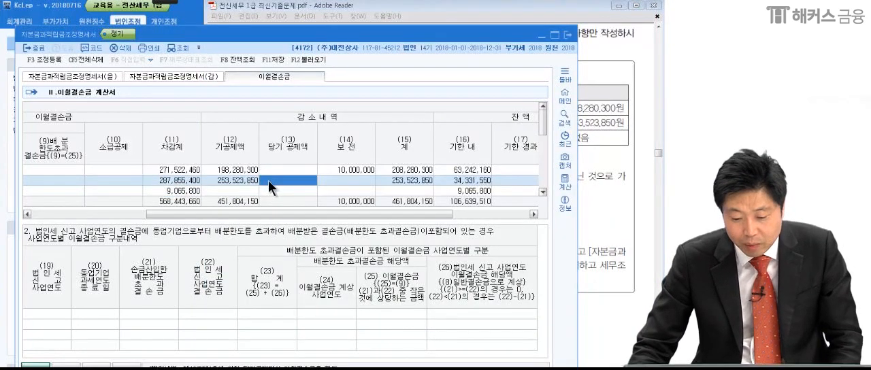
left_click_drag(272, 214, 81, 197)
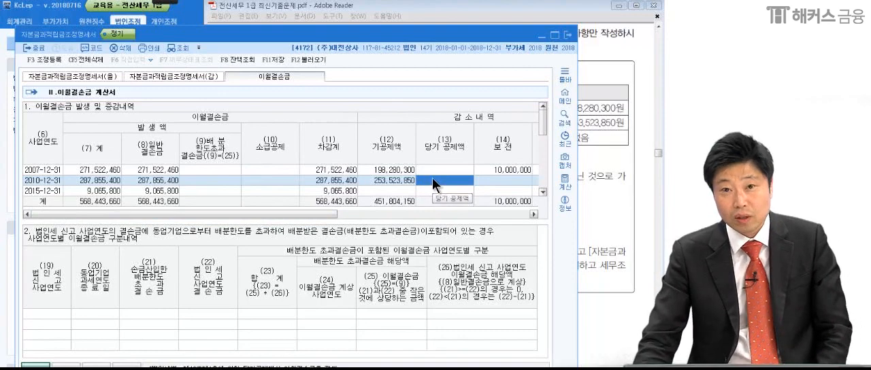
type("2")
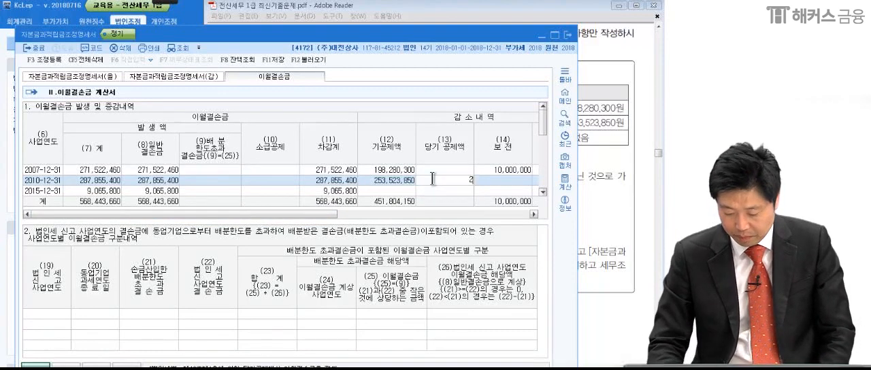
type("8,000,000")
key("Return")
Circle the 28,000,000 and 10,000,000 entries in red, draw stars over the (12) and (13) columns, and clear the marks.
left_click(171, 2)
left_click(19, 17)
mouse_move(477, 199)
left_mouse_down()
mouse_move(449, 200)
mouse_move(446, 186)
left_mouse_up()
mouse_move(529, 181)
left_mouse_down()
mouse_move(489, 177)
mouse_move(485, 202)
left_mouse_up()
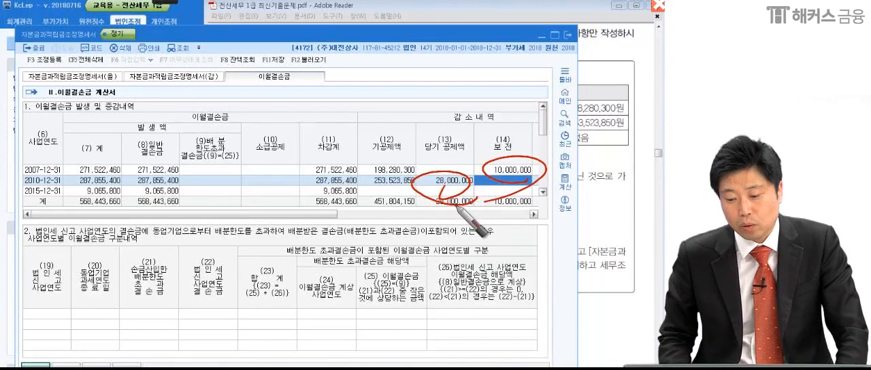
mouse_move(485, 140)
left_mouse_down()
mouse_move(452, 158)
mouse_move(473, 158)
left_mouse_up()
mouse_move(414, 156)
left_mouse_down()
mouse_move(380, 179)
mouse_move(398, 181)
mouse_move(392, 171)
left_mouse_up()
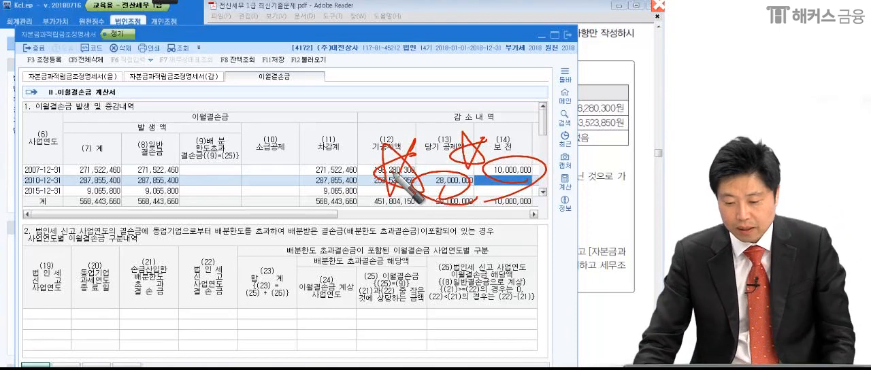
key("Escape")
Circle the (16) 기한 내 balances of the loss rows, underline and tick the column heading, and clear the pen marks.
left_click(429, 192)
left_click_drag(342, 214, 532, 212)
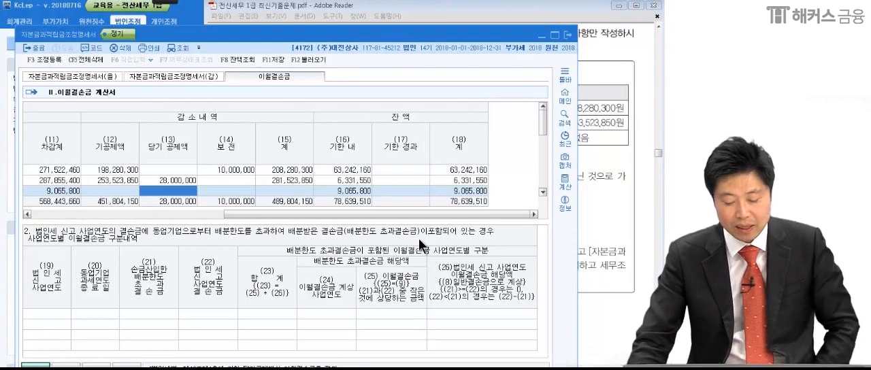
left_click(335, 169)
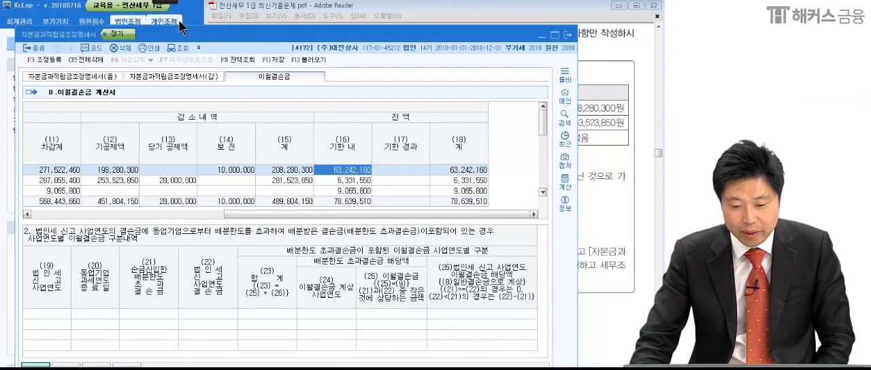
mouse_move(165, 4)
left_click(17, 12)
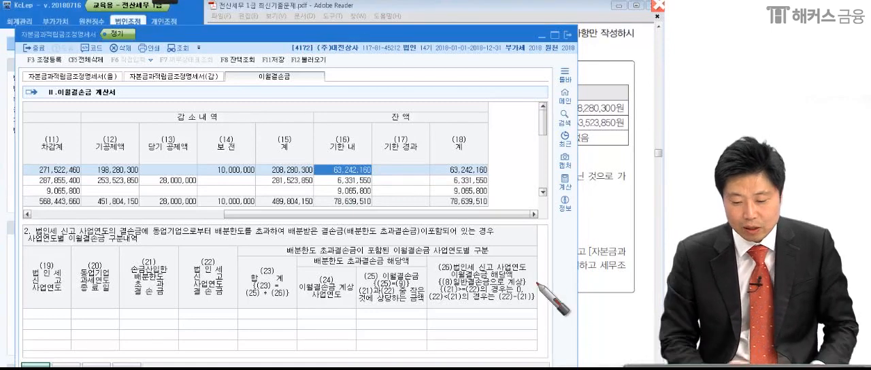
mouse_move(322, 163)
left_mouse_down()
mouse_move(370, 163)
mouse_move(326, 177)
mouse_move(375, 182)
left_mouse_up()
mouse_move(384, 195)
left_mouse_down()
mouse_move(328, 194)
mouse_move(373, 190)
left_mouse_up()
left_click_drag(359, 148, 367, 144)
mouse_move(317, 155)
left_mouse_down()
mouse_move(383, 162)
mouse_move(385, 175)
left_mouse_up()
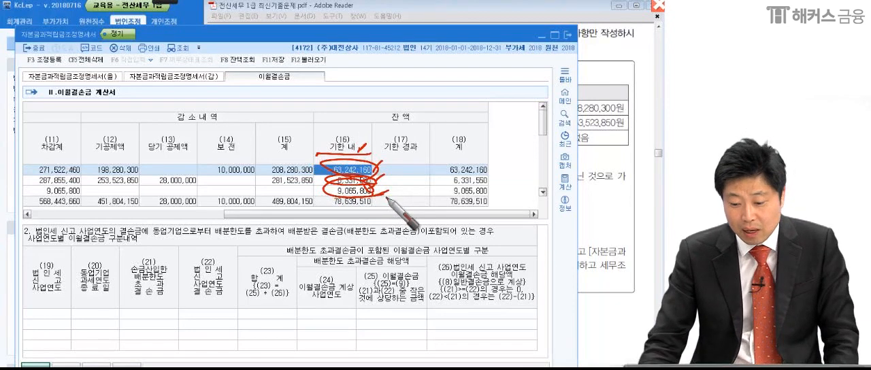
key("Escape")
Compare the (16) 기한 내 balances with the 사업연도 of the 2010 and 2007 loss rows.
left_click(367, 182)
mouse_move(374, 212)
left_mouse_down()
mouse_move(181, 212)
mouse_move(371, 216)
left_mouse_up()
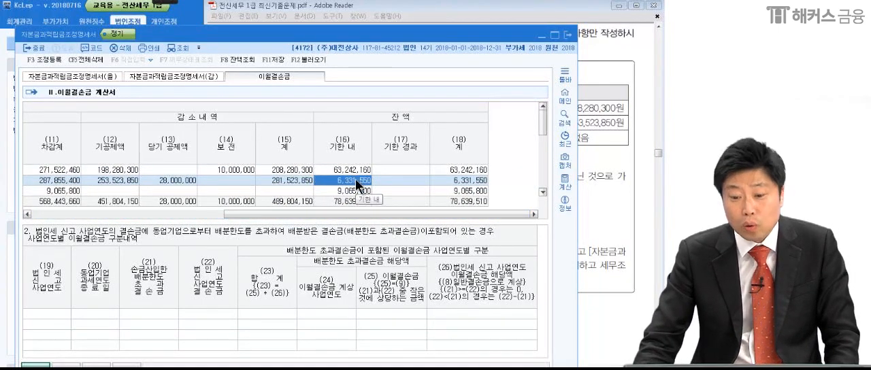
left_click_drag(358, 215, 171, 218)
left_click(34, 170)
left_click_drag(104, 213, 330, 234)
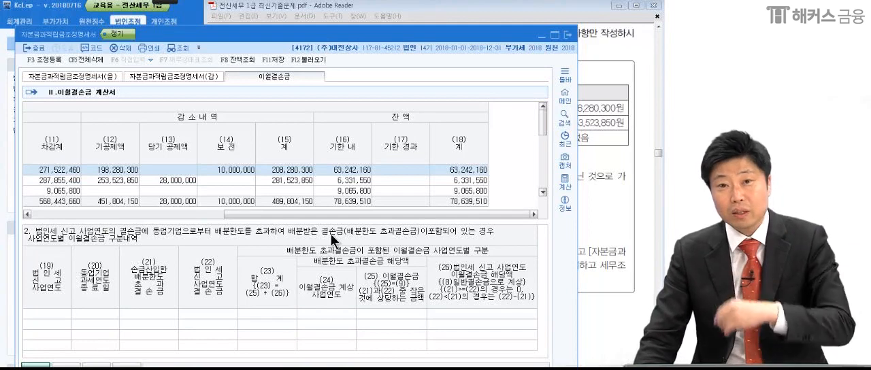
left_click(349, 170)
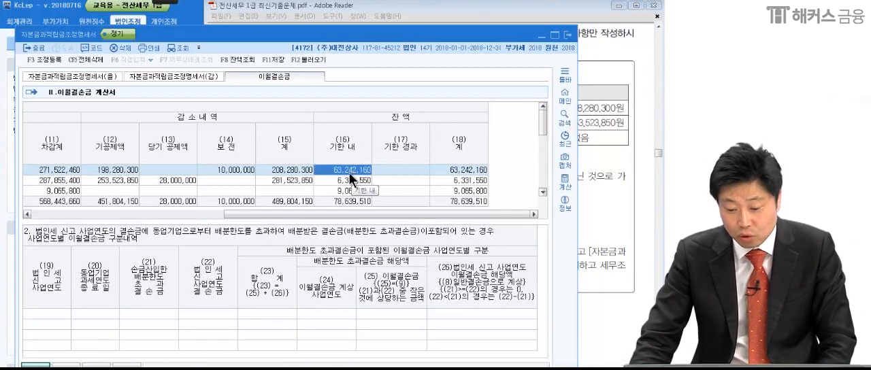
Set the 2007 row's (16) 기한 내 balance to 0 so that its remainder falls under (17) 기한 경과.
left_click(384, 168)
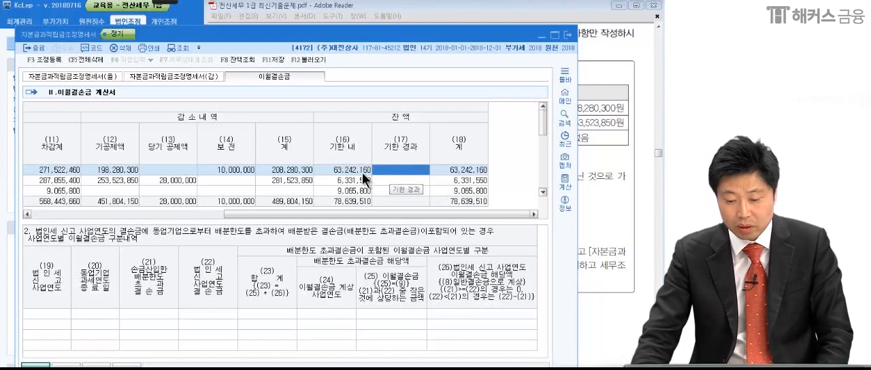
left_click(362, 171)
type("0")
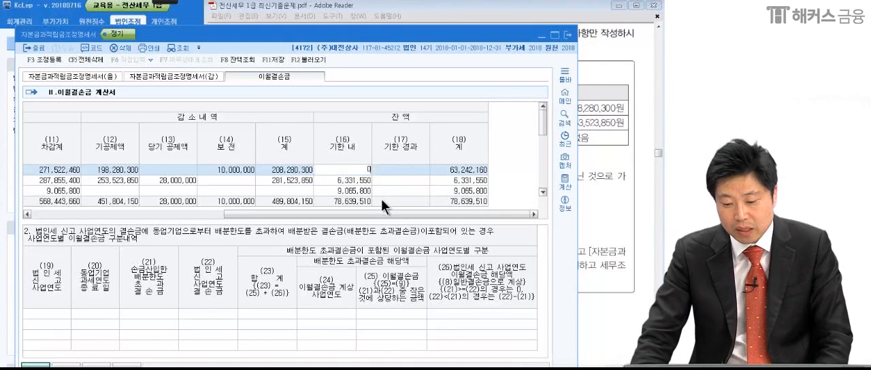
key("Return")
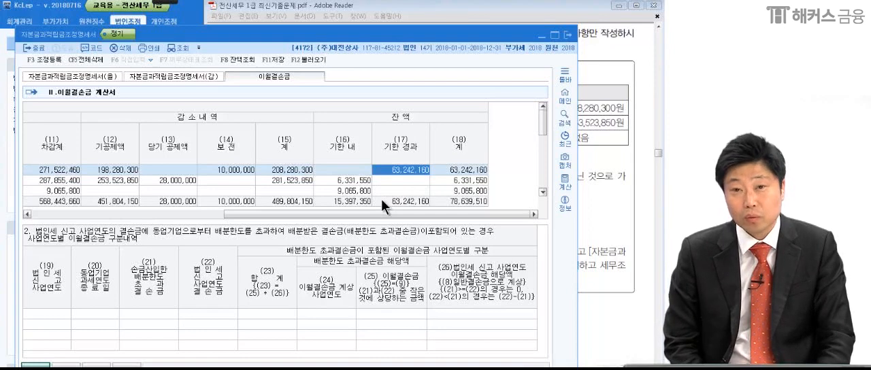
left_click(345, 169)
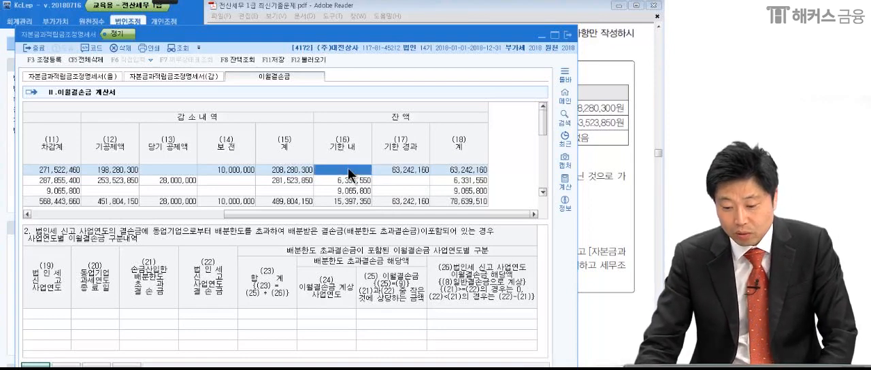
left_click(390, 172)
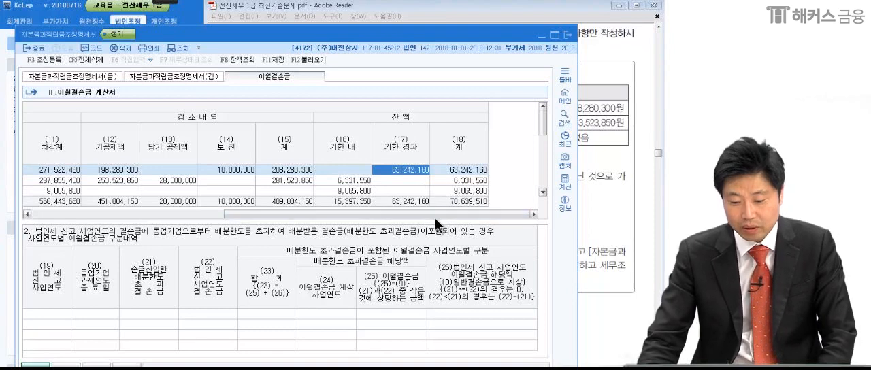
Circle the section title 1. 이월결손금 발생 및 증감내역 with the red pen and clear the mark.
left_click_drag(435, 216, 176, 206)
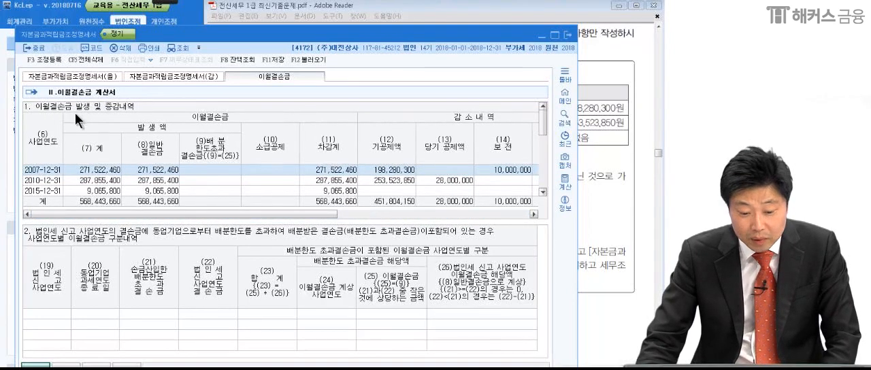
mouse_move(144, 5)
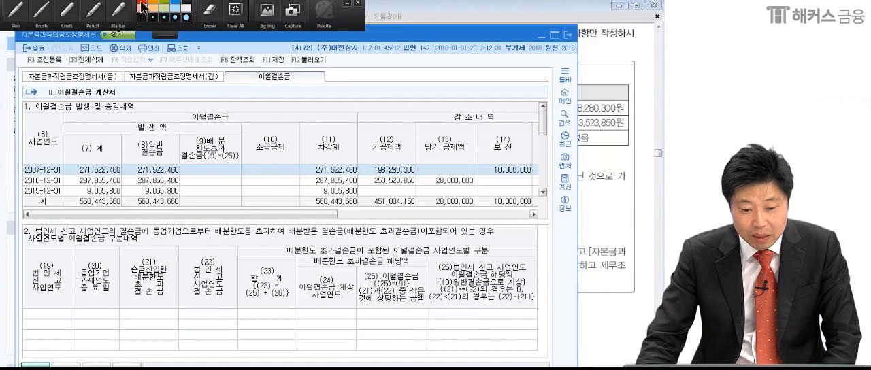
left_click(21, 9)
mouse_move(162, 106)
left_mouse_down()
mouse_move(27, 102)
mouse_move(136, 145)
left_mouse_up()
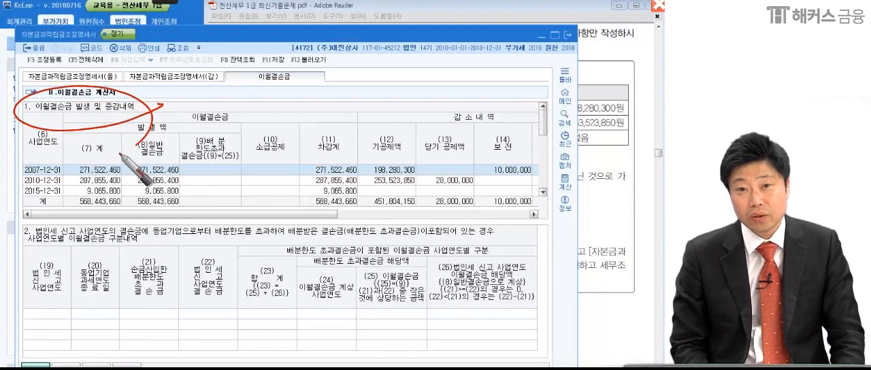
key("Escape")
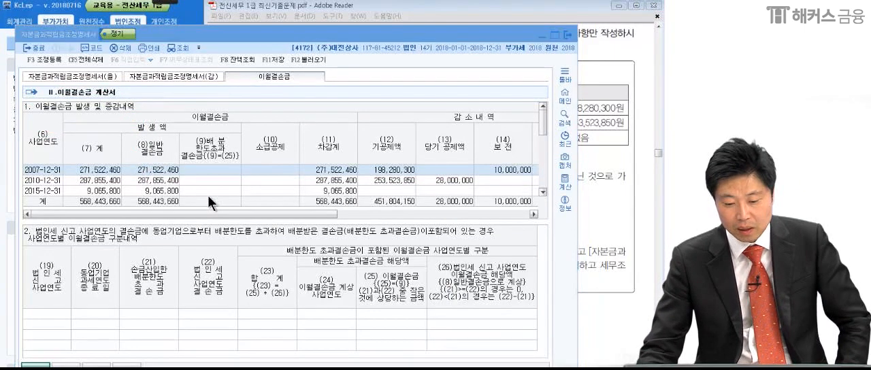
Save the completed 이월결손금 계산서 and close the 자본금과적립금조정명세서 window.
left_click_drag(219, 213, 413, 214)
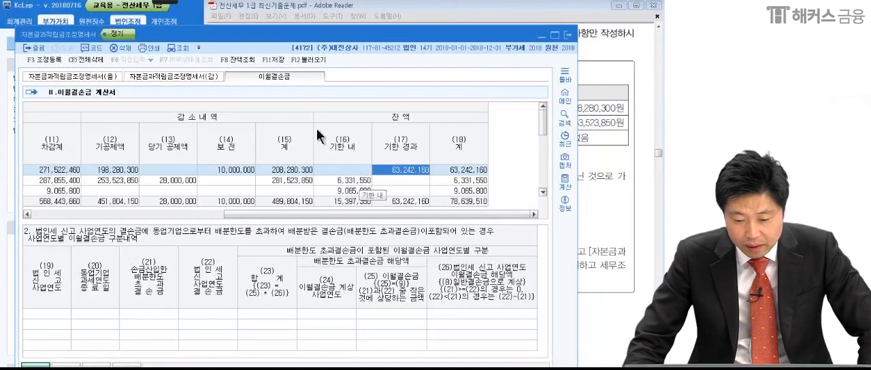
left_click(270, 59)
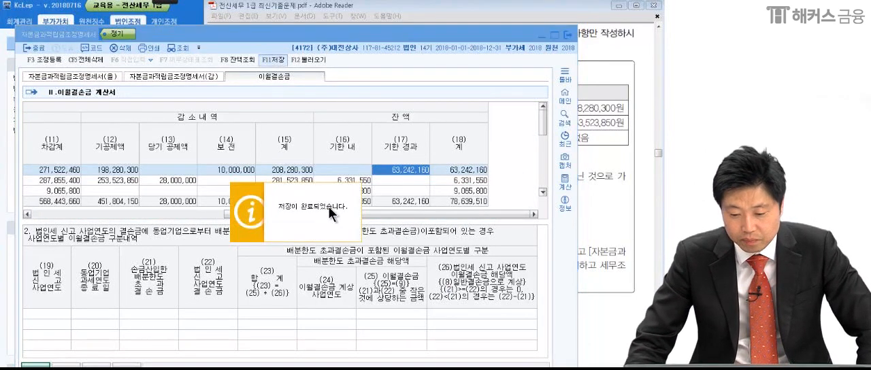
left_click(567, 35)
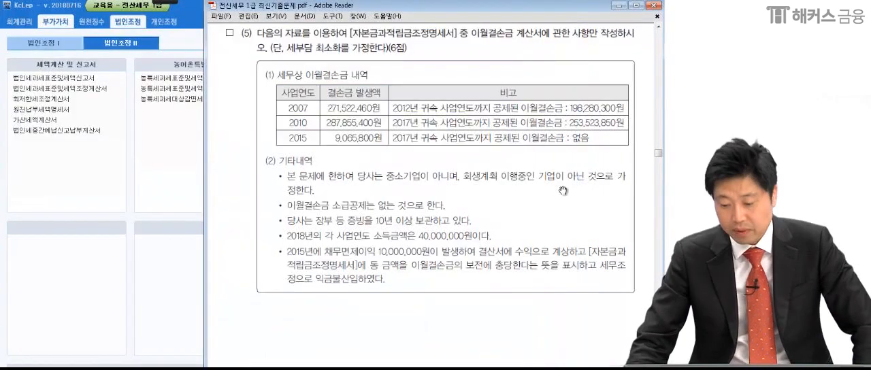